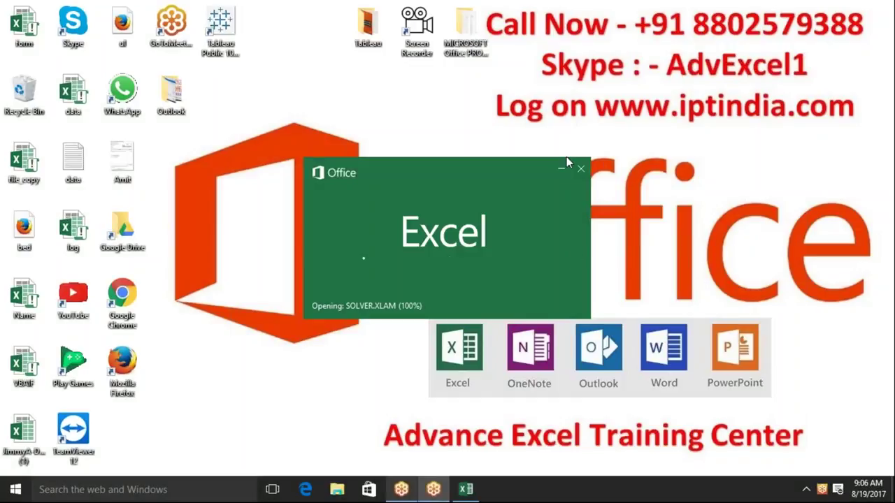
Step: Minimise the Excel startup splash, then bring the Excel window back up
{"action": "left_click", "coordinate": [561, 169]}
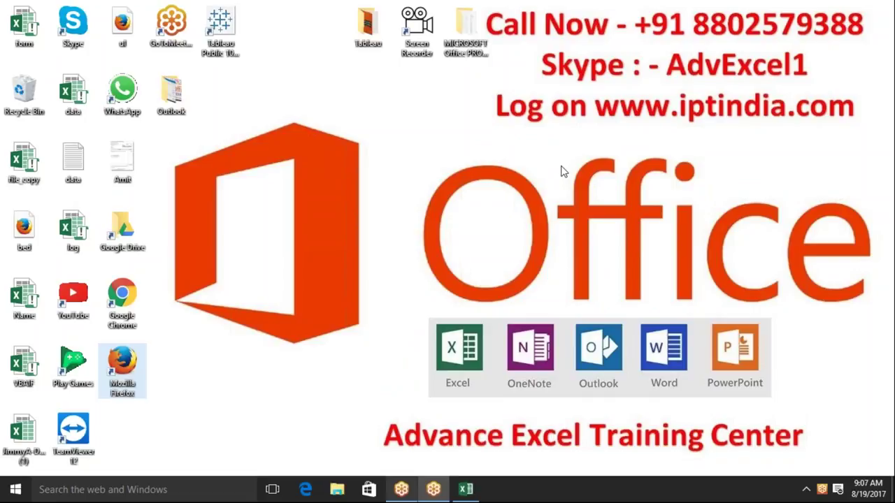
{"action": "left_click", "coordinate": [469, 491]}
Step: Create a blank Book1 workbook and insert an empty Module1 in the Visual Basic editor
{"action": "left_click", "coordinate": [332, 189]}
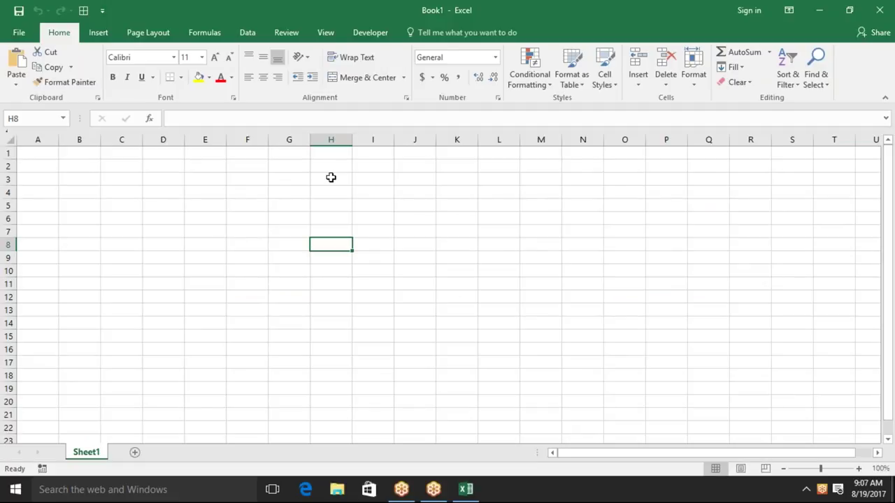
{"action": "left_click", "coordinate": [384, 33]}
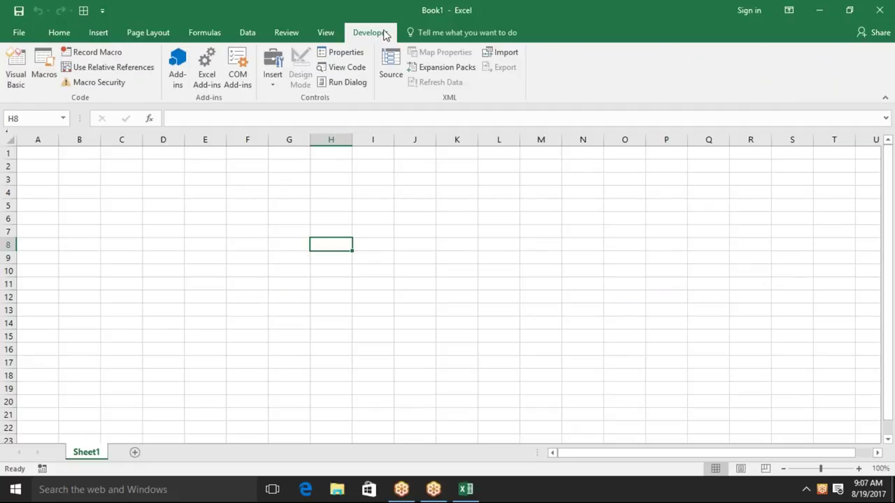
{"action": "left_click", "coordinate": [16, 66]}
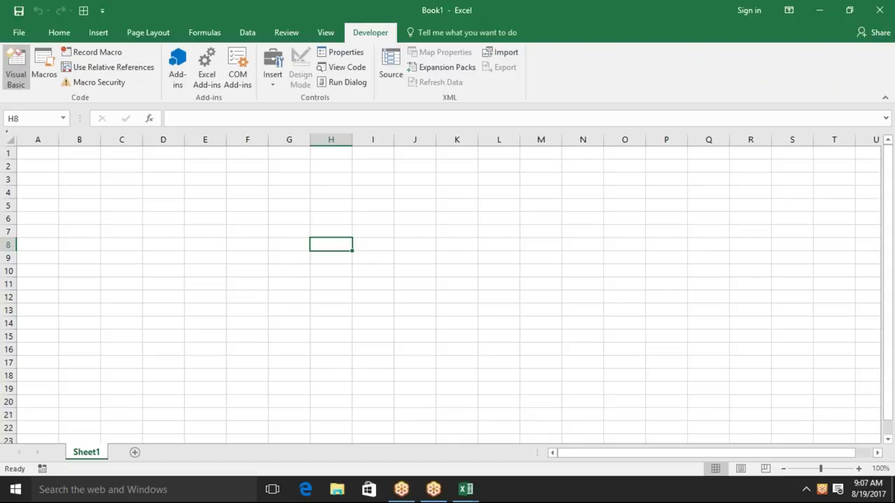
{"action": "left_click", "coordinate": [110, 30]}
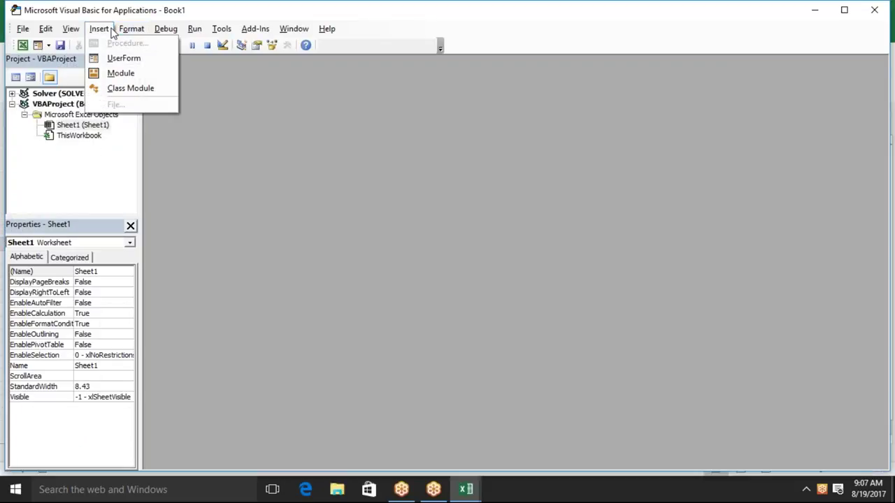
{"action": "left_click", "coordinate": [116, 74]}
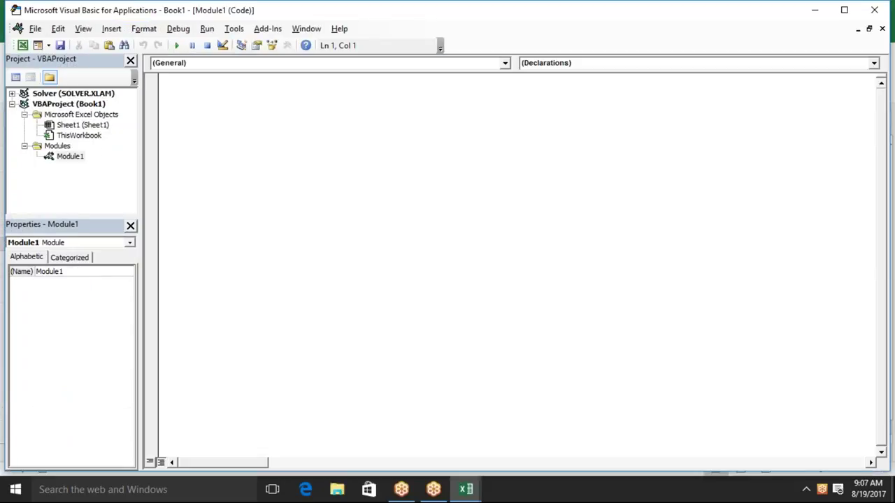
{"action": "key", "text": "super"}
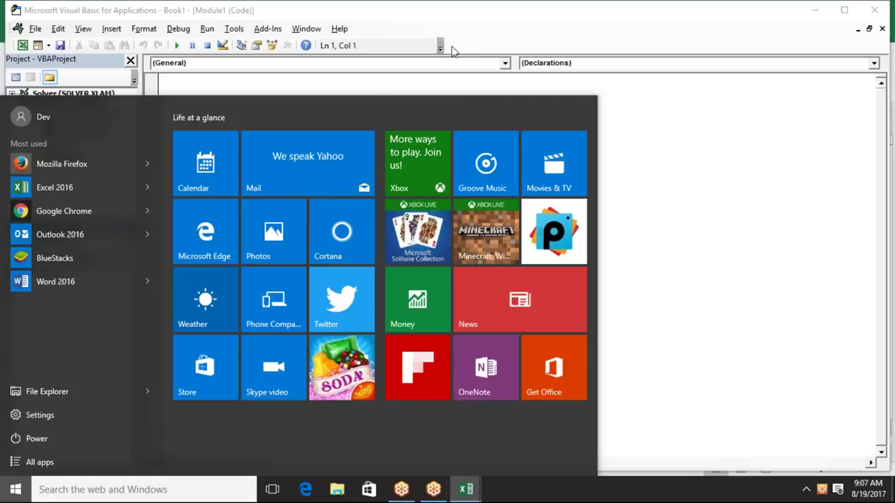
{"action": "left_click", "coordinate": [636, 130]}
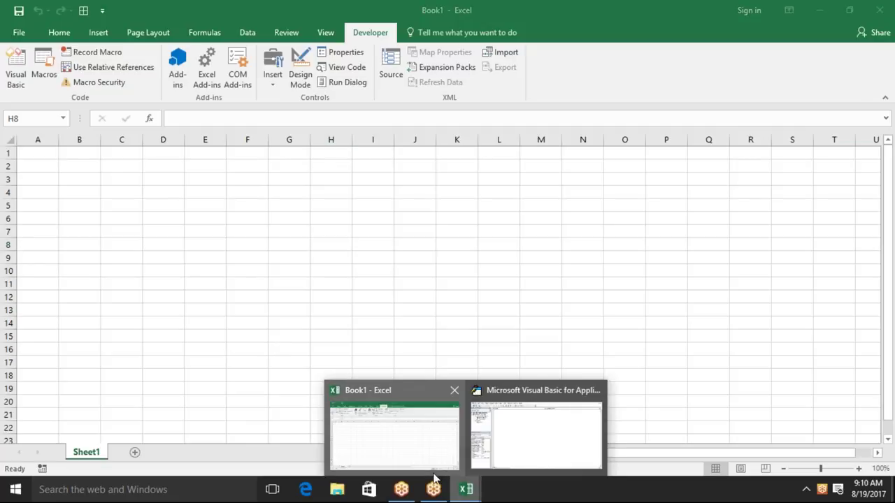
Step: Open the IPT-Jan workbook from the recent files list
{"action": "left_click", "coordinate": [19, 35]}
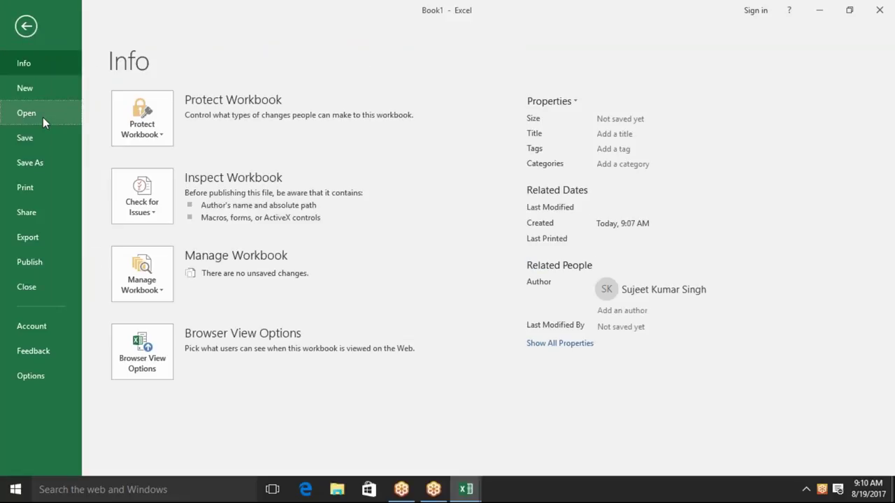
{"action": "left_click", "coordinate": [42, 117]}
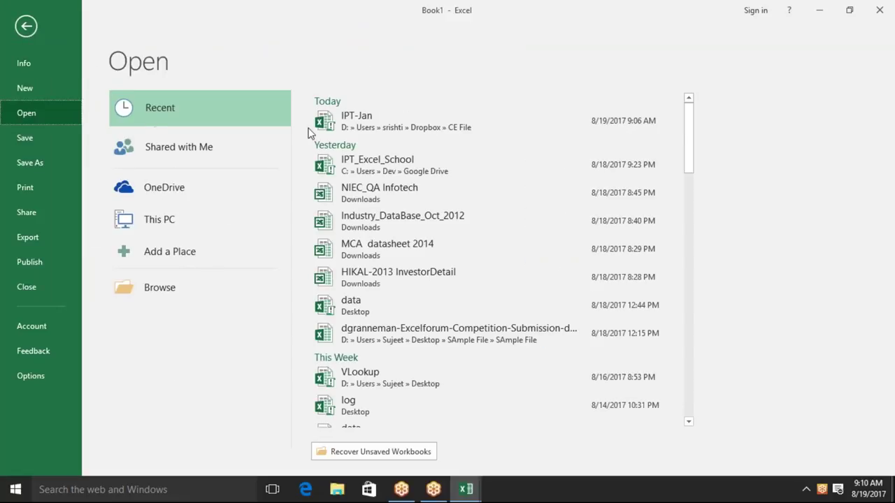
{"action": "left_click", "coordinate": [335, 125]}
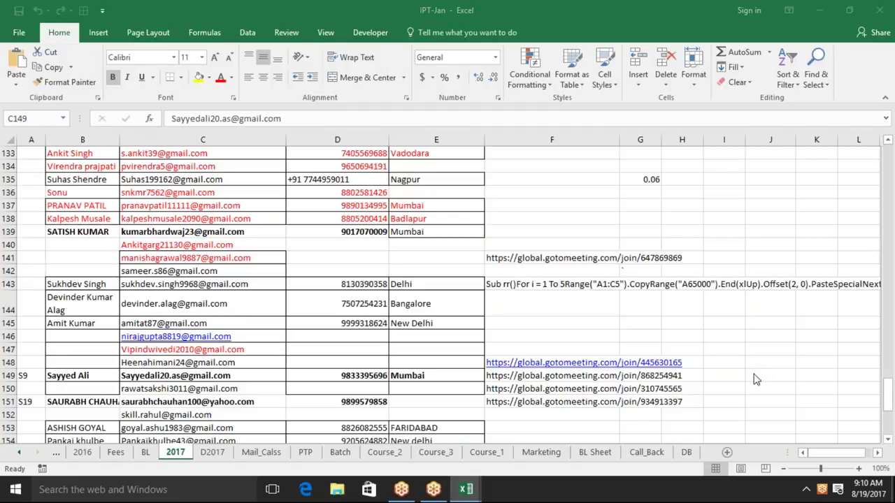
Step: Paste the copied meeting link into cell F73
{"action": "left_click_drag", "start_coordinate": [762, 376], "coordinate": [396, 343]}
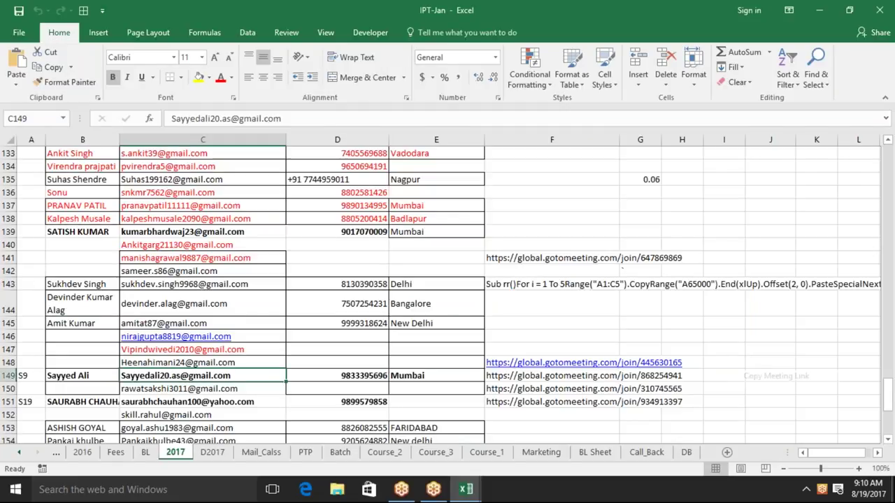
{"action": "left_click", "coordinate": [376, 350]}
{"action": "left_click_drag", "start_coordinate": [337, 342], "coordinate": [337, 154]}
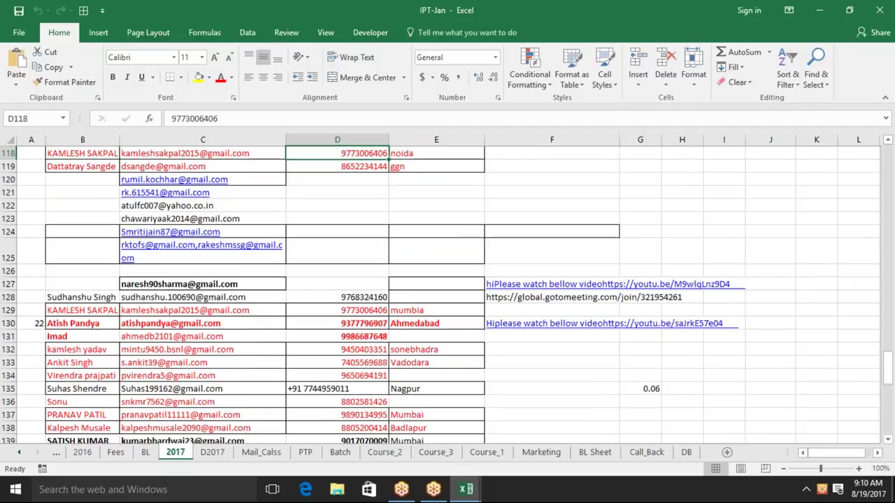
{"action": "left_click_drag", "start_coordinate": [337, 154], "coordinate": [337, 153]}
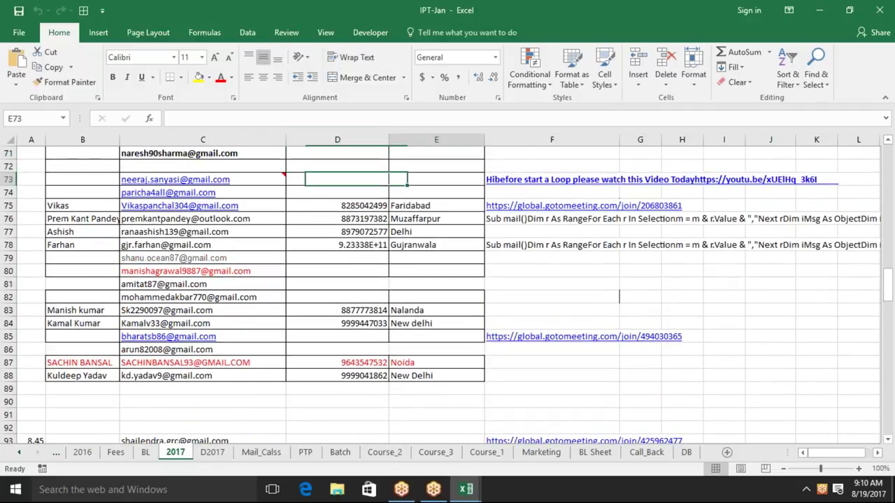
{"action": "left_click_drag", "start_coordinate": [337, 153], "coordinate": [552, 179]}
{"action": "key", "text": "ctrl+v"}
Step: Paste the same meeting link into cell F112
{"action": "left_click_drag", "start_coordinate": [174, 179], "coordinate": [175, 376]}
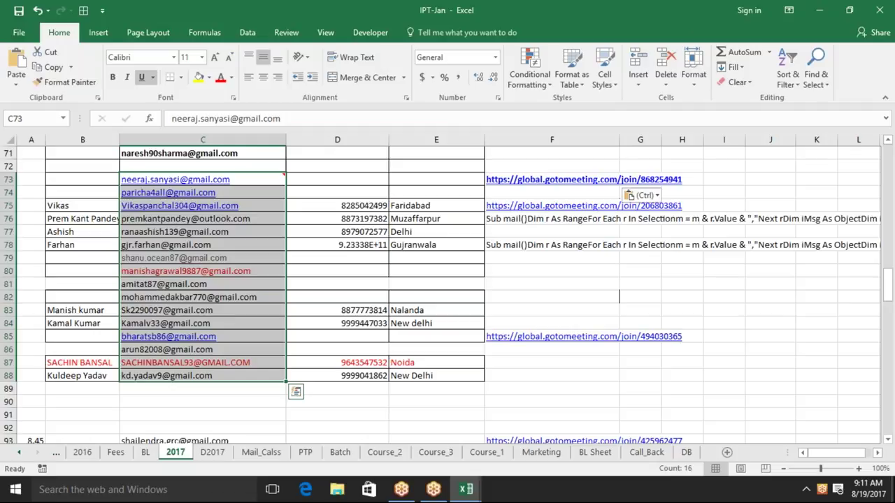
{"action": "key", "text": "Down"}
{"action": "key", "text": "Down"}
{"action": "key", "text": "Down"}
{"action": "key", "text": "Down"}
{"action": "key", "text": "Down"}
{"action": "key", "text": "Down"}
{"action": "key", "text": "Down"}
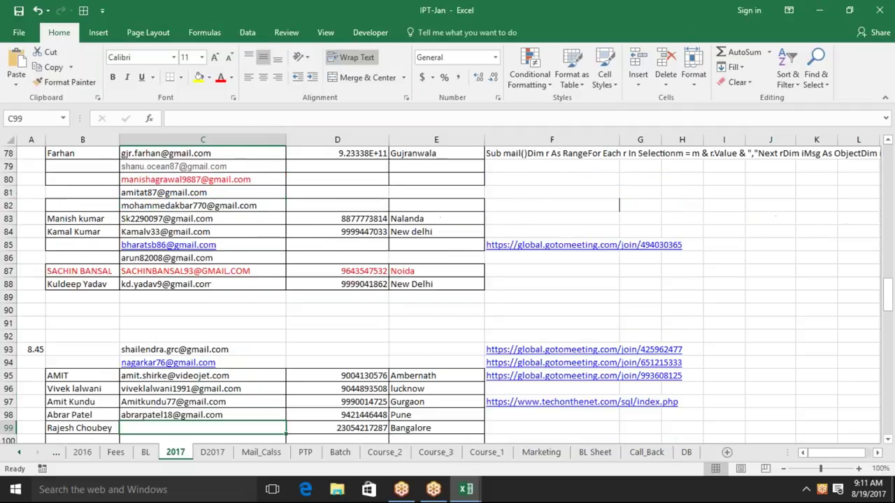
{"action": "key", "text": "Down"}
{"action": "key", "text": "Down"}
{"action": "key", "text": "Down"}
{"action": "key", "text": "Down"}
{"action": "key", "text": "Down"}
{"action": "key", "text": "Down"}
{"action": "key", "text": "Down"}
{"action": "key", "text": "Down"}
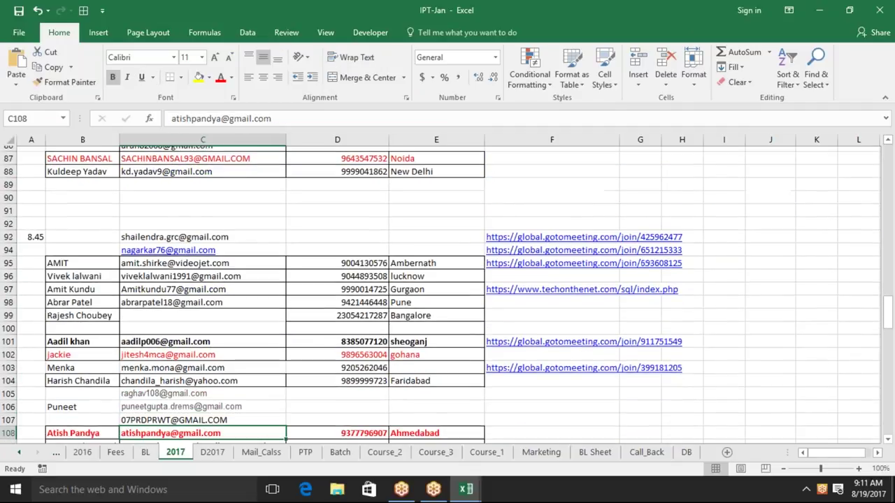
{"action": "key", "text": "Down"}
{"action": "key", "text": "Down"}
{"action": "key", "text": "Down"}
{"action": "key", "text": "Down"}
{"action": "key", "text": "Up"}
{"action": "key", "text": "Right"}
{"action": "key", "text": "Right"}
{"action": "key", "text": "Right"}
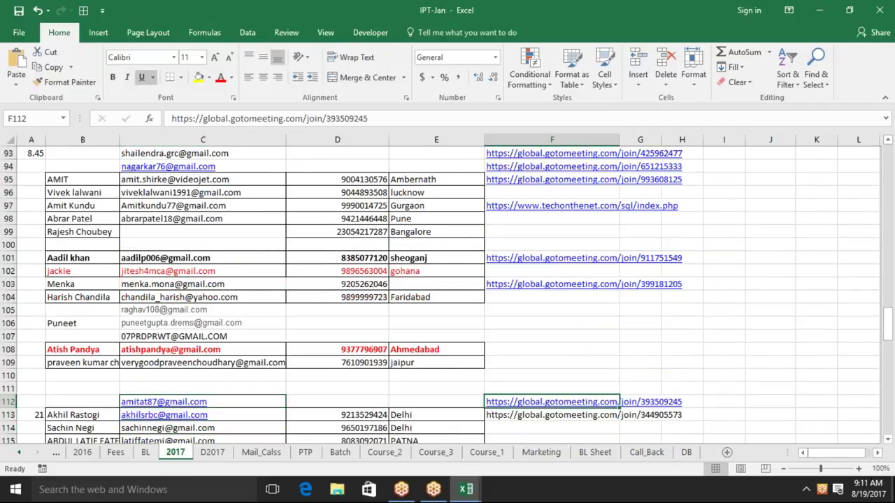
{"action": "key", "text": "ctrl+v"}
Step: Select a range down column C starting from C112
{"action": "key", "text": "Left"}
{"action": "key", "text": "Left"}
{"action": "key", "text": "Left"}
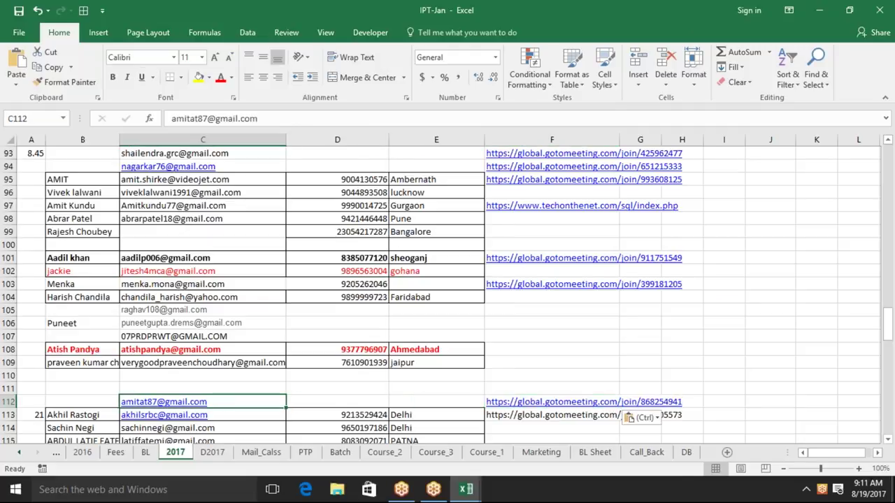
{"action": "key", "text": "shift+Down"}
{"action": "key", "text": "shift+Down"}
{"action": "key", "text": "shift+Down"}
{"action": "key", "text": "shift+Down"}
{"action": "key", "text": "shift+Down"}
{"action": "key", "text": "shift+Down"}
{"action": "key", "text": "shift+Down"}
{"action": "key", "text": "shift+Down"}
{"action": "key", "text": "shift+Down"}
{"action": "key", "text": "shift+Down"}
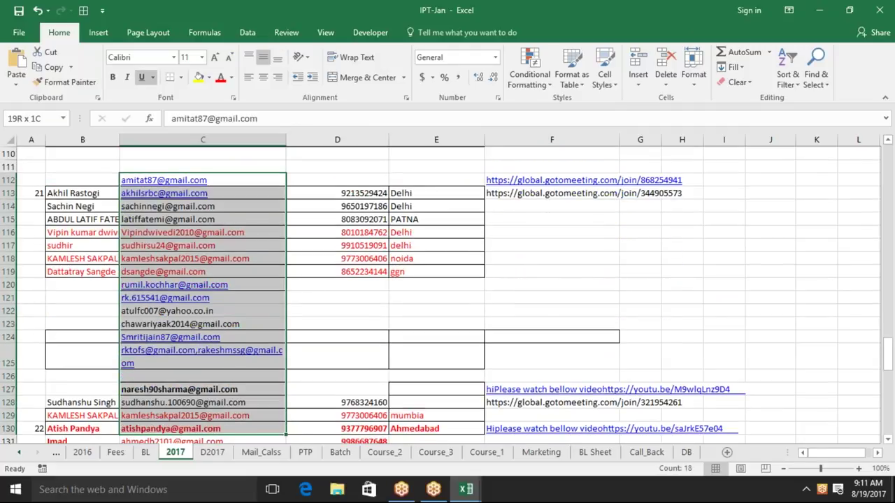
{"action": "key", "text": "shift+Down"}
{"action": "key", "text": "shift+Down"}
{"action": "key", "text": "shift+Up"}
{"action": "key", "text": "shift+Up"}
{"action": "key", "text": "shift+Up"}
{"action": "key", "text": "shift+Up"}
{"action": "key", "text": "shift+Up"}
{"action": "key", "text": "shift+Down"}
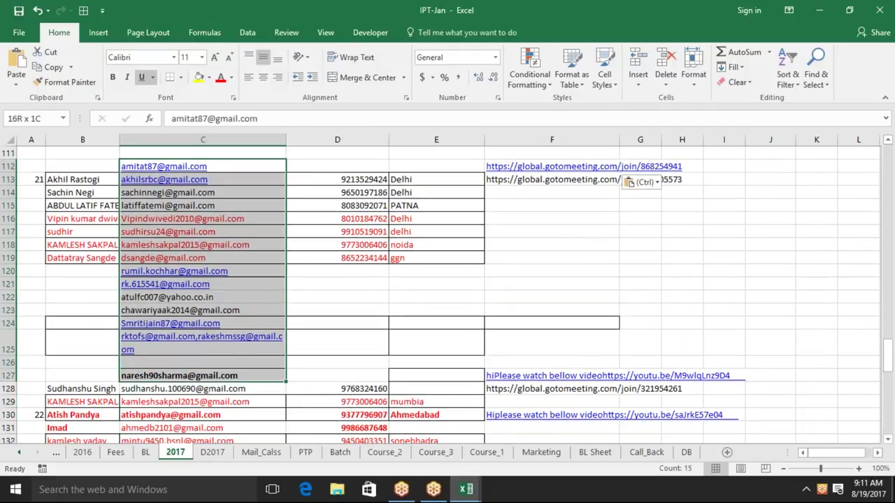
{"action": "key", "text": "shift+Down"}
{"action": "key", "text": "shift+Down"}
{"action": "key", "text": "shift+Down"}
{"action": "key", "text": "shift+Down"}
{"action": "key", "text": "shift+Down"}
{"action": "key", "text": "shift+Down"}
{"action": "key", "text": "shift+Down"}
{"action": "key", "text": "shift+Down"}
{"action": "key", "text": "shift+Down"}
{"action": "key", "text": "shift+Down"}
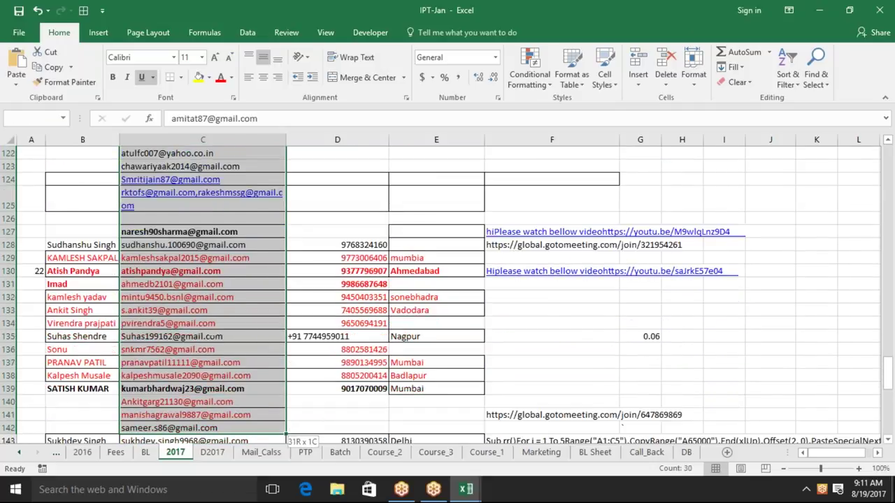
{"action": "key", "text": "shift+Down"}
{"action": "key", "text": "shift+Down"}
{"action": "key", "text": "shift+Down"}
{"action": "key", "text": "shift+Down"}
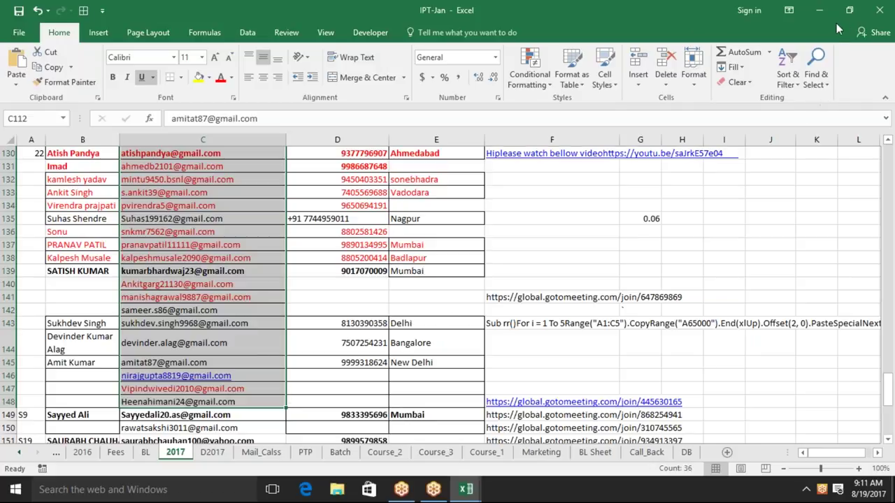
Step: Close IPT-Jan saving its changes, and go to cell A1 of Book1
{"action": "left_click", "coordinate": [880, 11]}
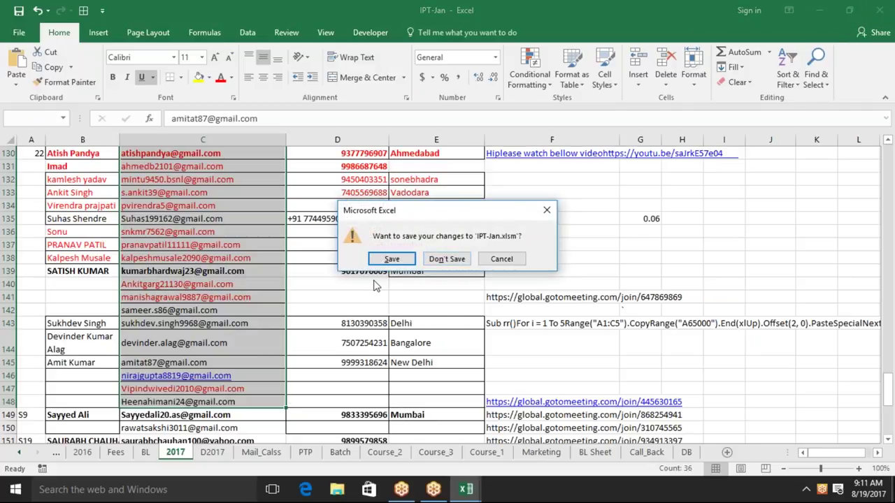
{"action": "left_click", "coordinate": [380, 261]}
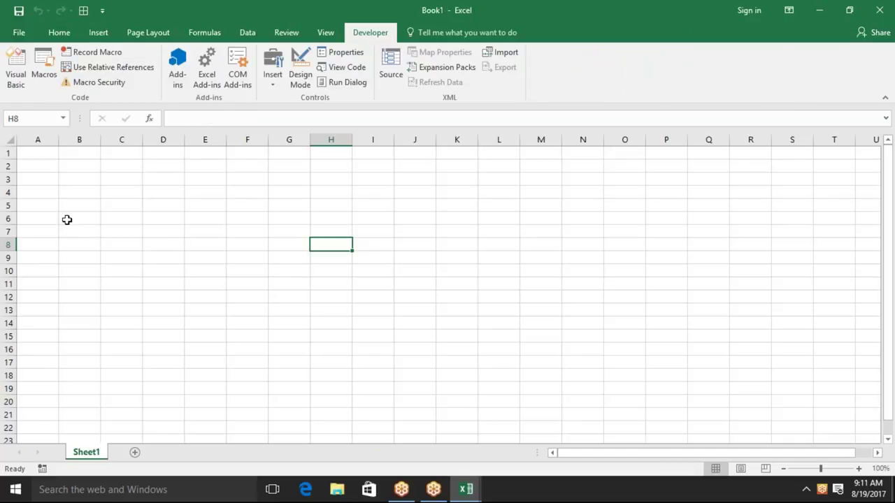
{"action": "left_click", "coordinate": [72, 190]}
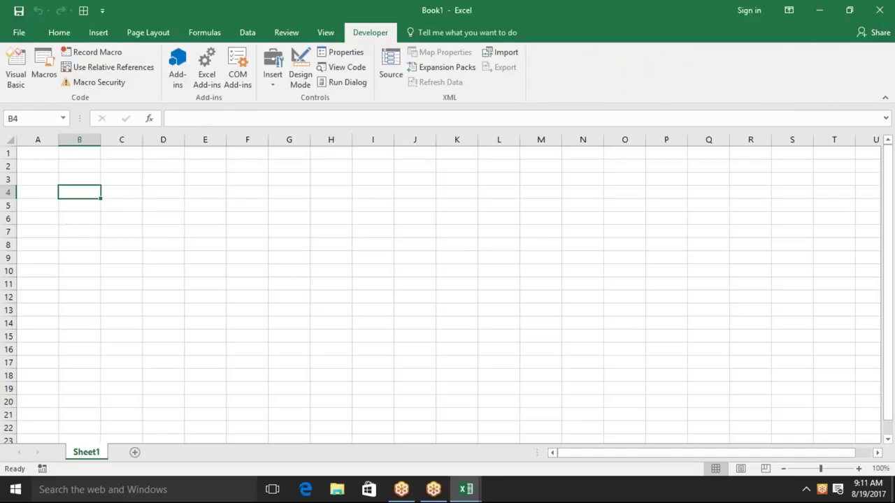
{"action": "key", "text": "Up"}
{"action": "key", "text": "Up"}
{"action": "key", "text": "Up"}
{"action": "key", "text": "Left"}
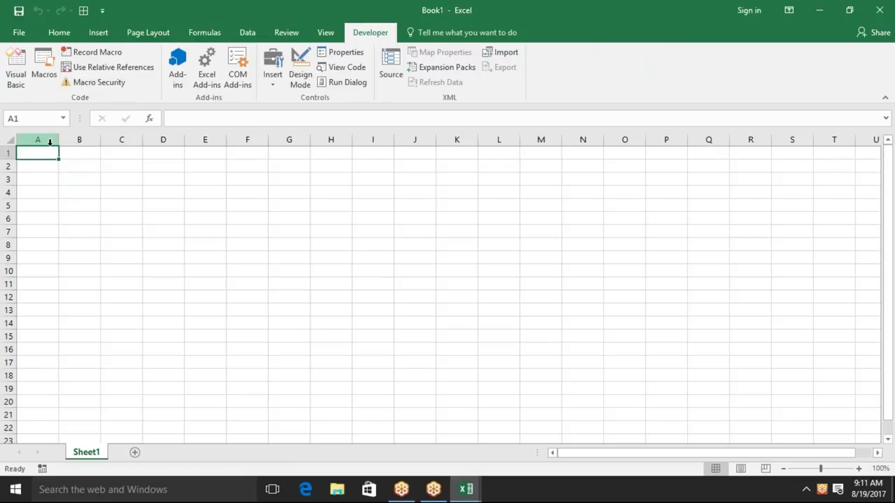
Step: Enter the headers Name, City and Amt. in A1:C1
{"action": "type", "text": "Name"}
{"action": "key", "text": "Tab"}
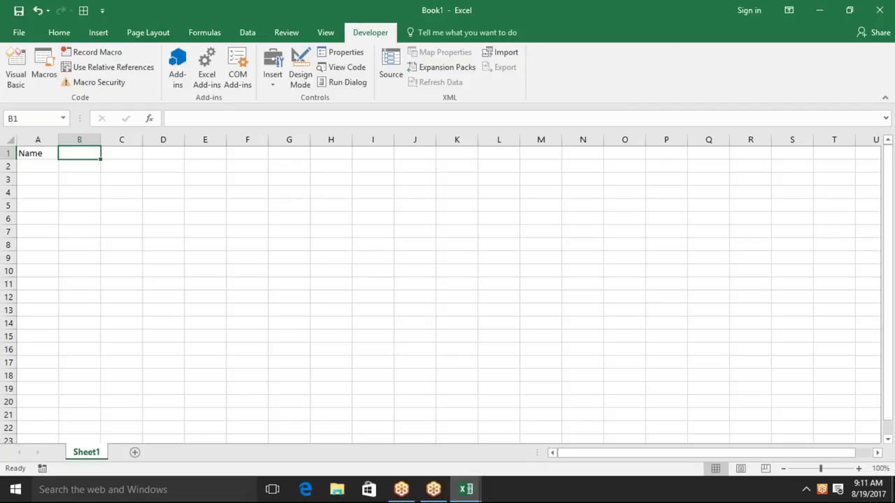
{"action": "type", "text": "City"}
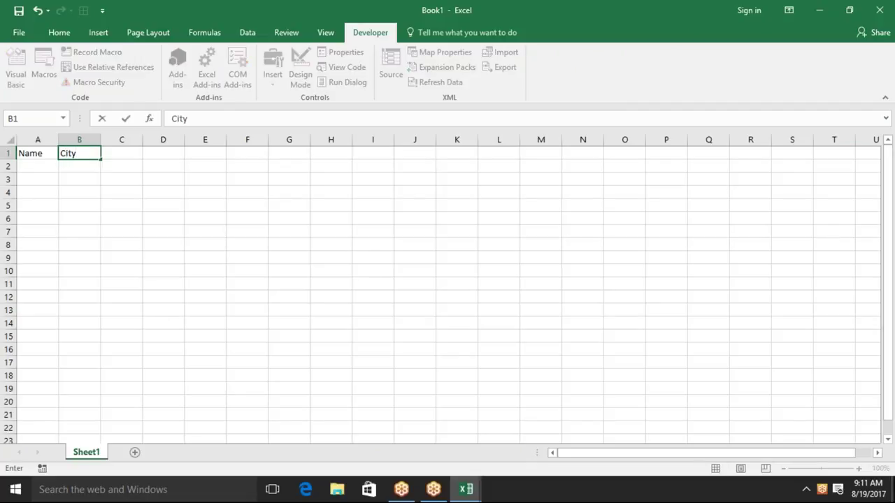
{"action": "key", "text": "Tab"}
{"action": "type", "text": "A"}
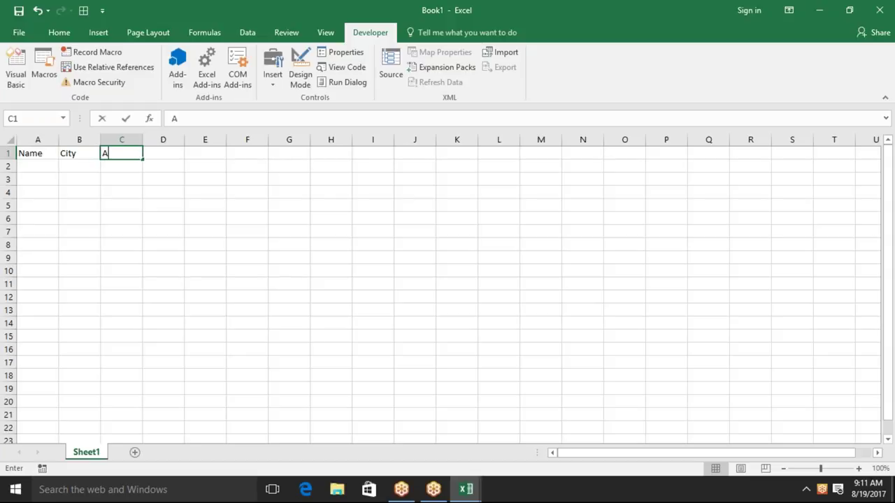
{"action": "type", "text": "mt"}
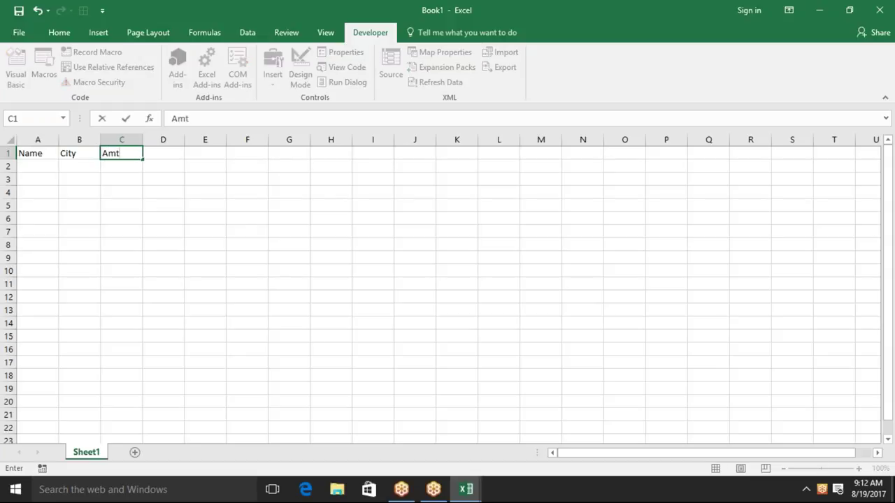
{"action": "type", "text": "."}
{"action": "key", "text": "Return"}
Step: List the cities Pune, Delhi, Patna and Jaipru in B2:B5
{"action": "left_click", "coordinate": [79, 166]}
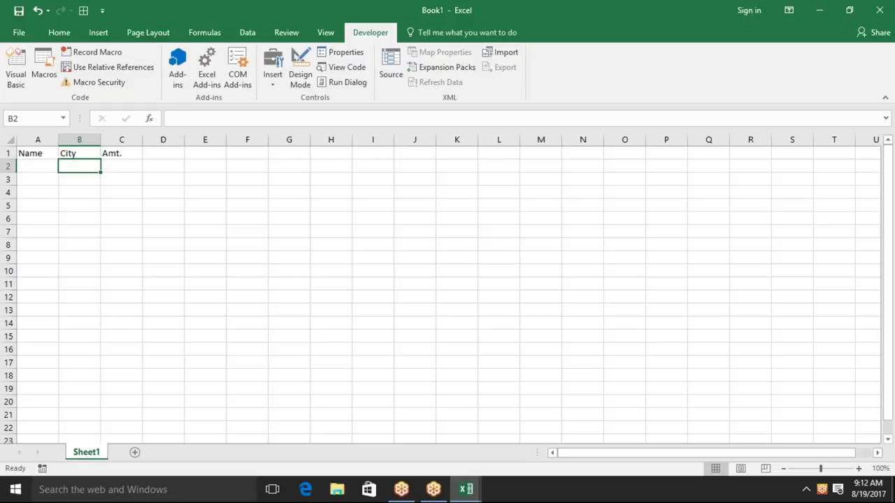
{"action": "type", "text": "Pune"}
{"action": "key", "text": "Return"}
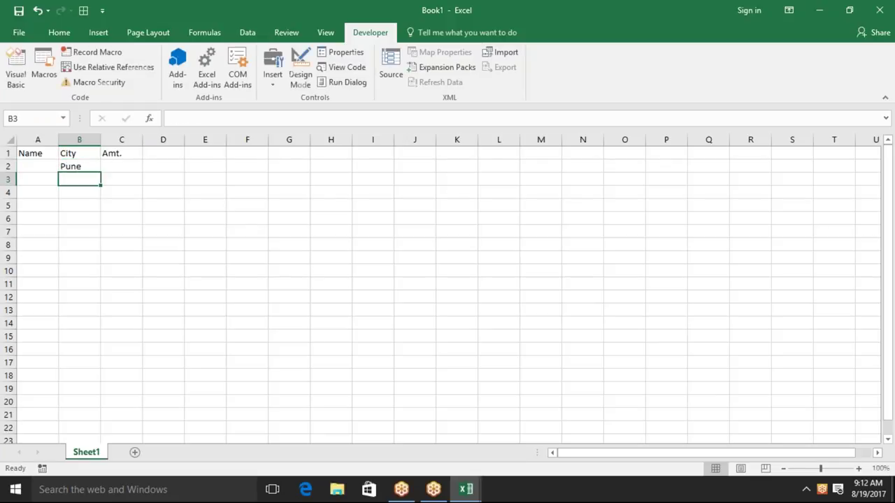
{"action": "type", "text": "Delhi"}
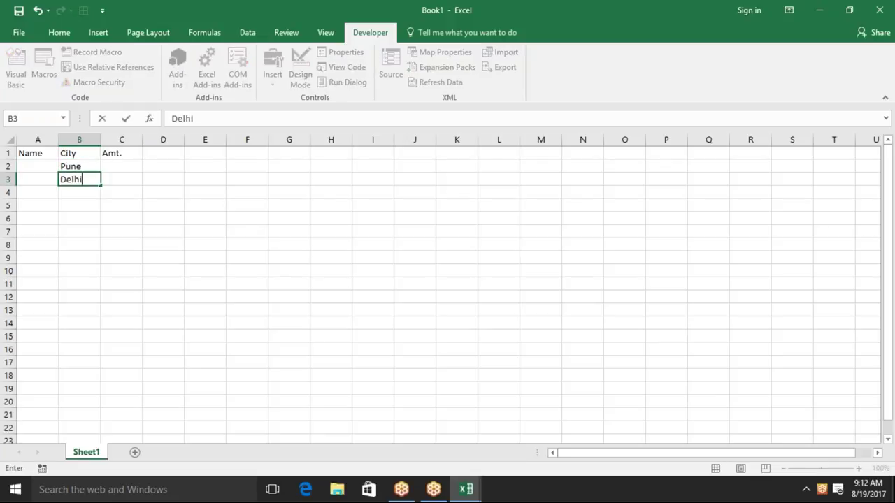
{"action": "key", "text": "Return"}
{"action": "type", "text": "Patna"}
{"action": "key", "text": "Return"}
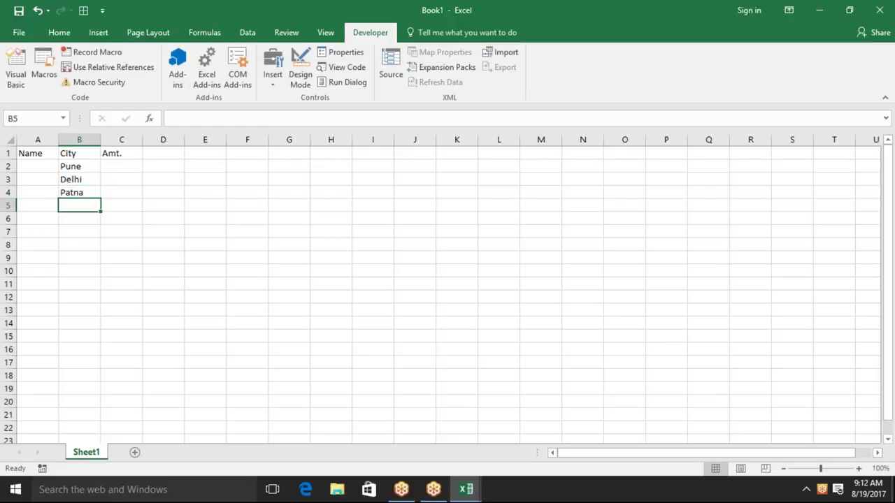
{"action": "type", "text": "Jaip"}
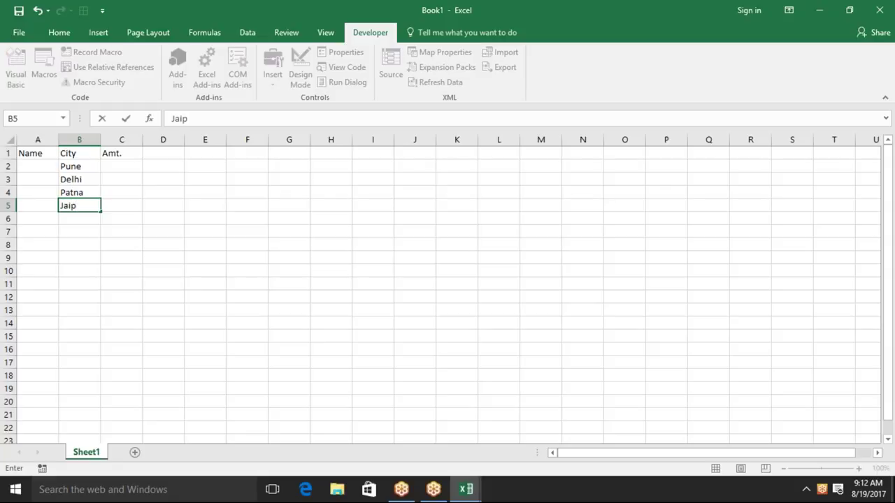
{"action": "type", "text": "ru"}
{"action": "key", "text": "Return"}
{"action": "key", "text": "Return"}
Step: Label cell A6 'Total' and move along row 6
{"action": "key", "text": "Up"}
{"action": "left_click", "coordinate": [38, 218]}
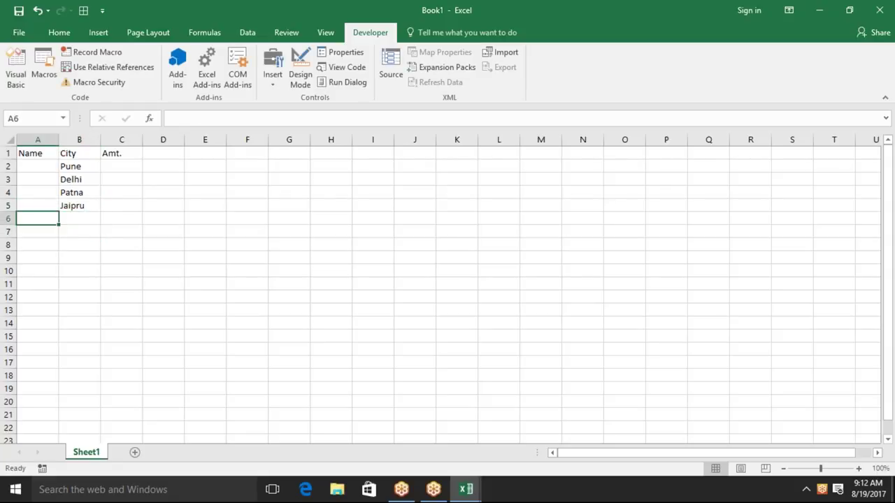
{"action": "type", "text": "Total"}
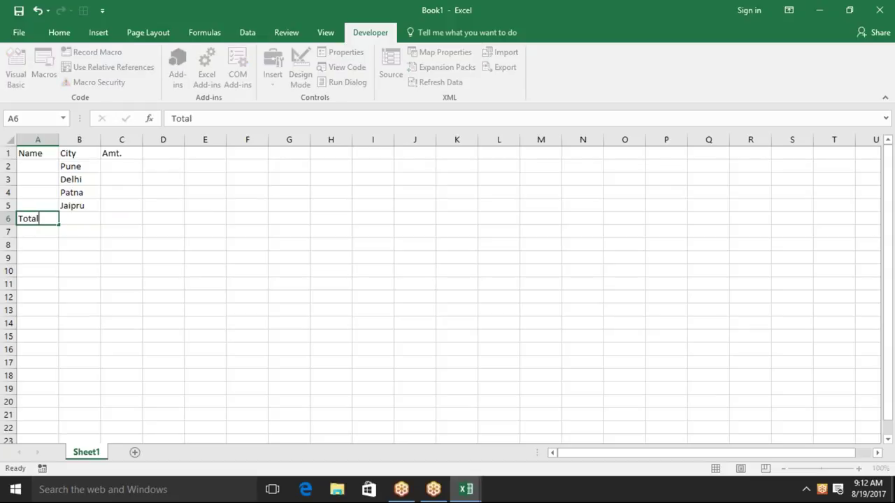
{"action": "key", "text": "Tab"}
{"action": "key", "text": "Tab"}
Step: Enter =SUM(C2:C5) in C6 to total the amounts
{"action": "type", "text": "=sum"}
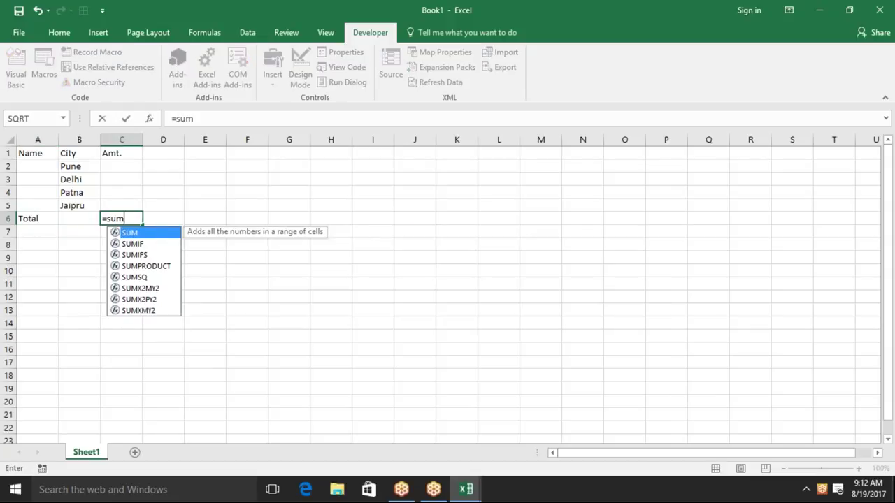
{"action": "key", "text": "Tab"}
{"action": "mouse_move", "coordinate": [122, 206]}
{"action": "left_mouse_down"}
{"action": "mouse_move", "coordinate": [106, 153]}
{"action": "mouse_move", "coordinate": [106, 167]}
{"action": "left_mouse_up"}
{"action": "type", "text": ")"}
{"action": "key", "text": "Return"}
{"action": "key", "text": "Return"}
Step: Apply All Borders to the table A1:C6, then select the Name cells A2:A5
{"action": "key", "text": "ctrl+Up"}
{"action": "key", "text": "ctrl+Up"}
{"action": "key", "text": "ctrl+shift+Right"}
{"action": "key", "text": "shift+Down"}
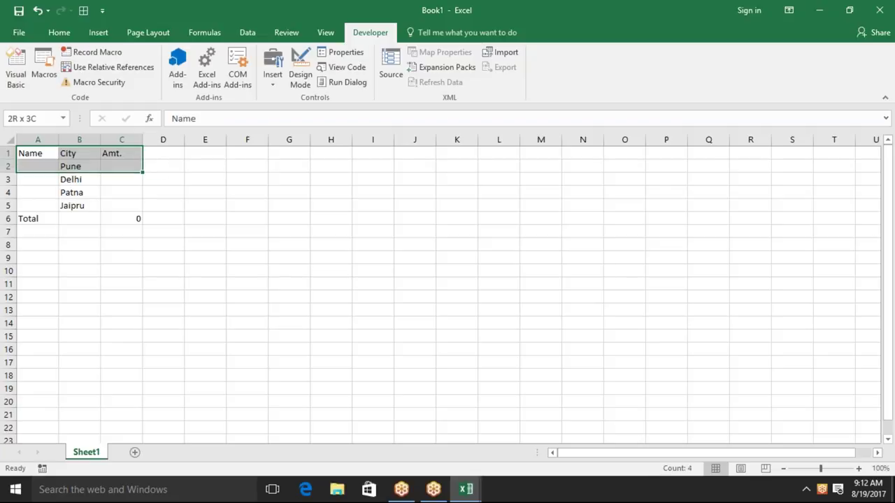
{"action": "key", "text": "shift+Down"}
{"action": "key", "text": "shift+Down"}
{"action": "key", "text": "shift+Down"}
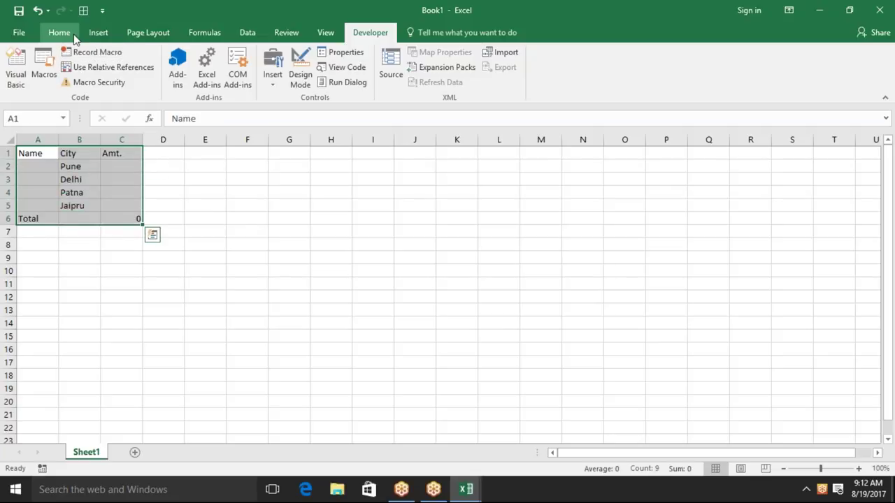
{"action": "left_click", "coordinate": [62, 33]}
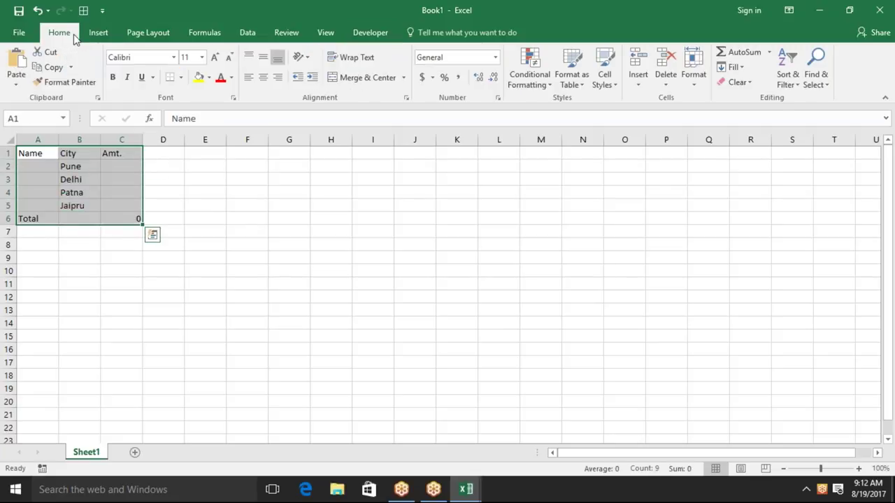
{"action": "left_click", "coordinate": [180, 78]}
{"action": "left_click", "coordinate": [175, 189]}
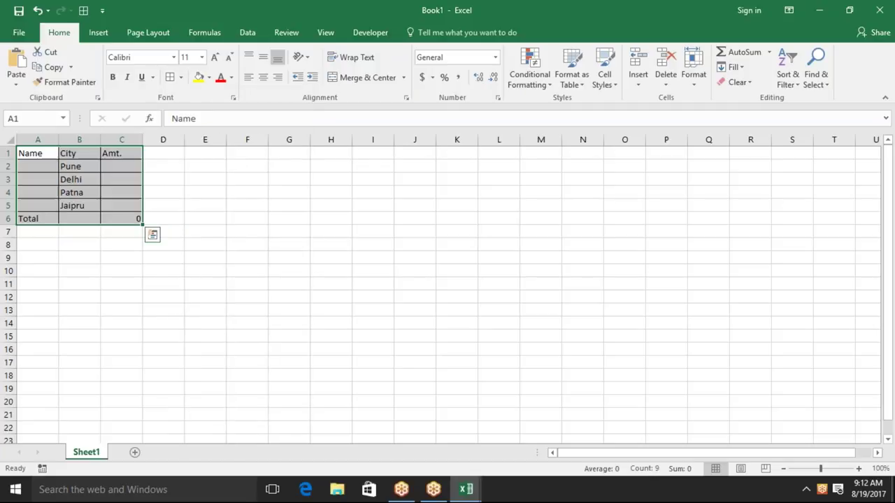
{"action": "left_click_drag", "start_coordinate": [50, 167], "coordinate": [47, 208]}
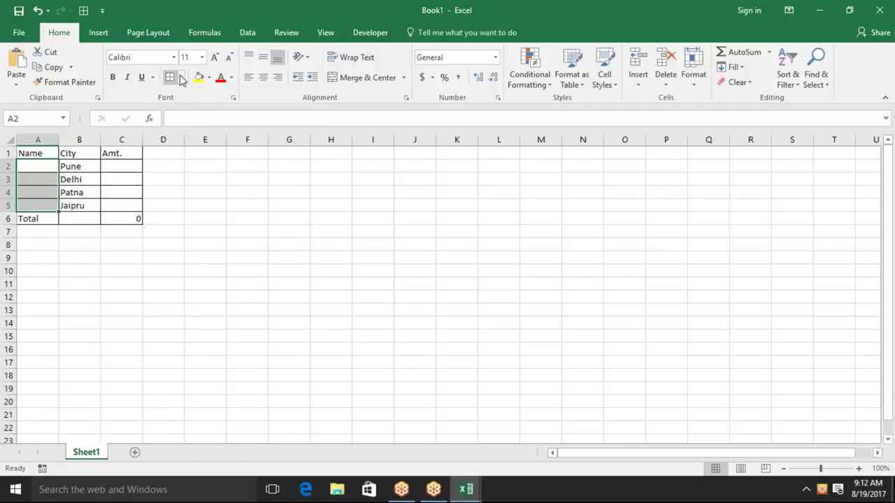
Step: Merge and centre A2:A5, then test-copy the table to A8 and undo the paste
{"action": "left_click", "coordinate": [344, 77]}
{"action": "left_click", "coordinate": [146, 170]}
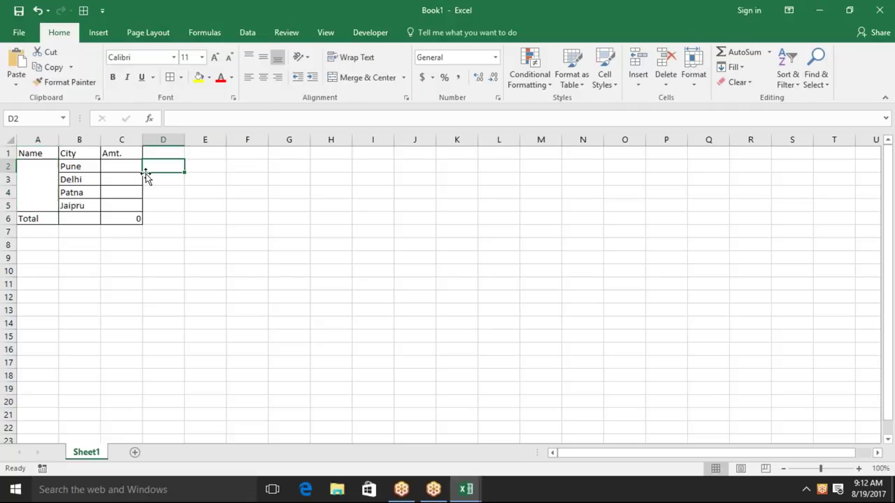
{"action": "left_click", "coordinate": [43, 154]}
{"action": "left_click_drag", "start_coordinate": [43, 154], "coordinate": [109, 213]}
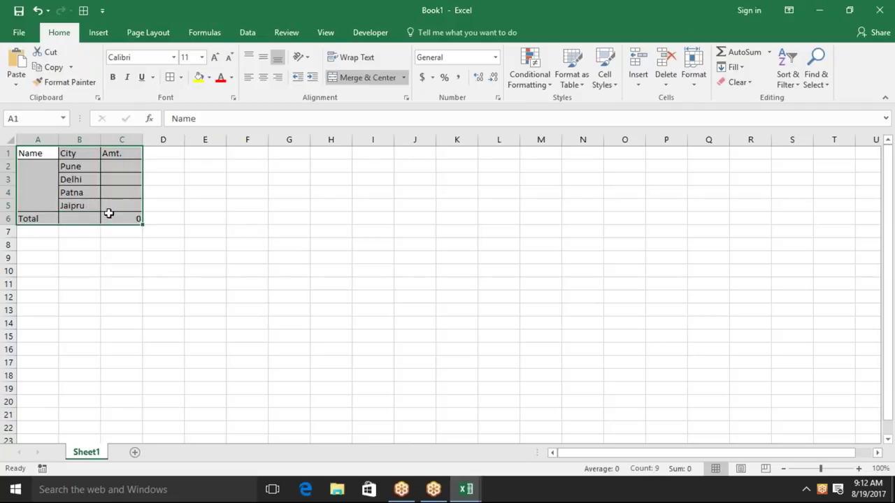
{"action": "key", "text": "ctrl+c"}
{"action": "left_click", "coordinate": [45, 246]}
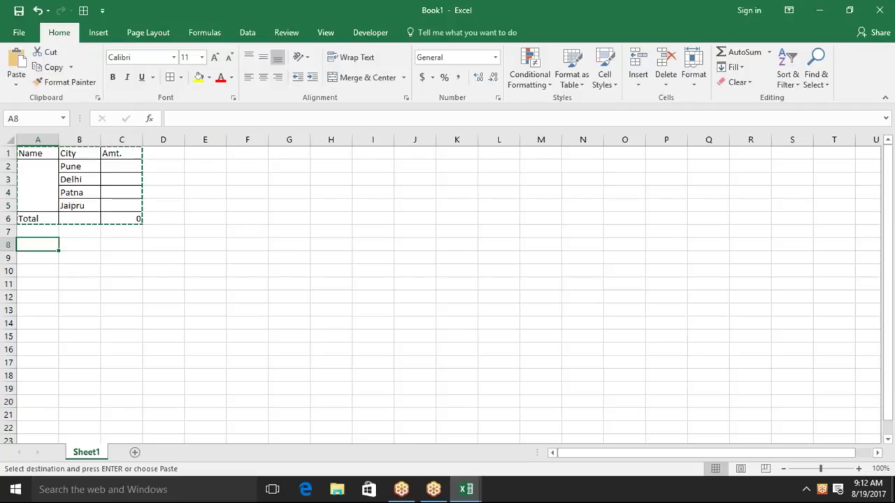
{"action": "key", "text": "ctrl+v"}
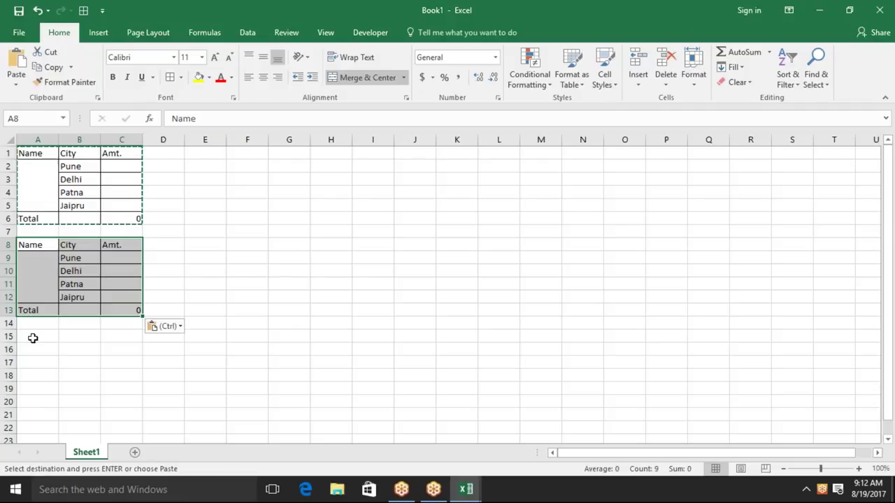
{"action": "left_click", "coordinate": [33, 337]}
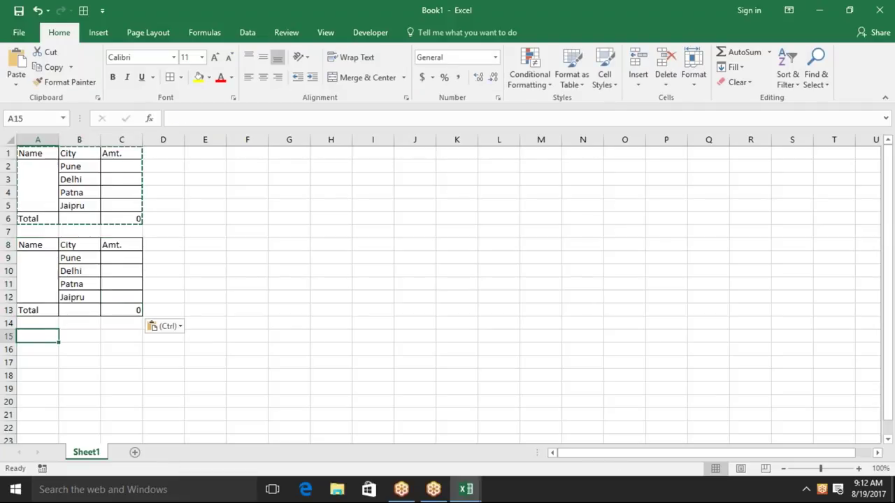
{"action": "key", "text": "ctrl+z"}
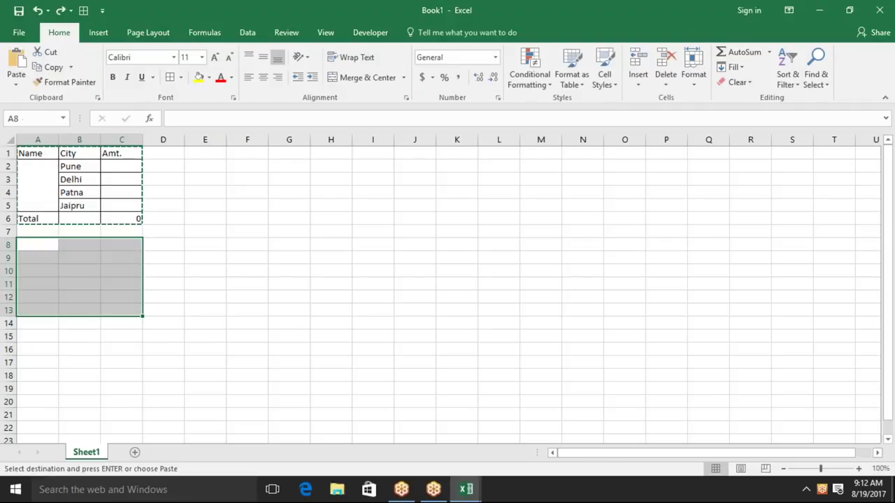
{"action": "key", "text": "Escape"}
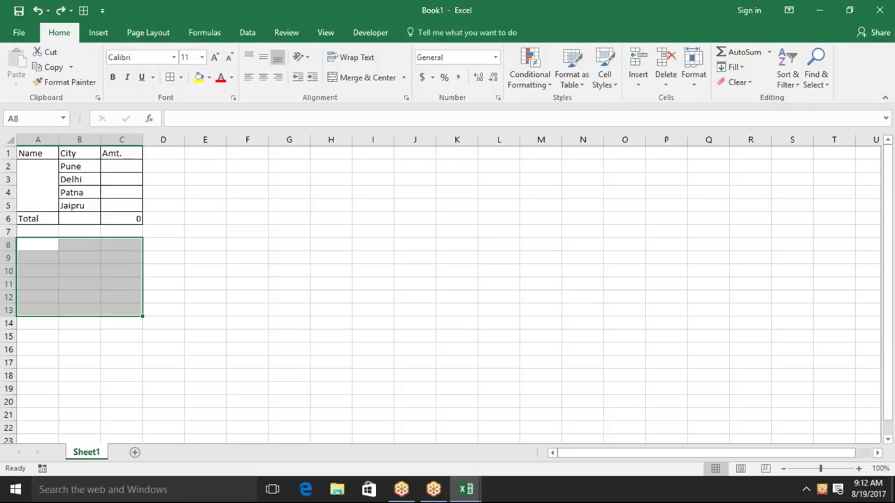
{"action": "key", "text": "Up"}
{"action": "key", "text": "Up"}
{"action": "key", "text": "Up"}
{"action": "key", "text": "Up"}
{"action": "key", "text": "Up"}
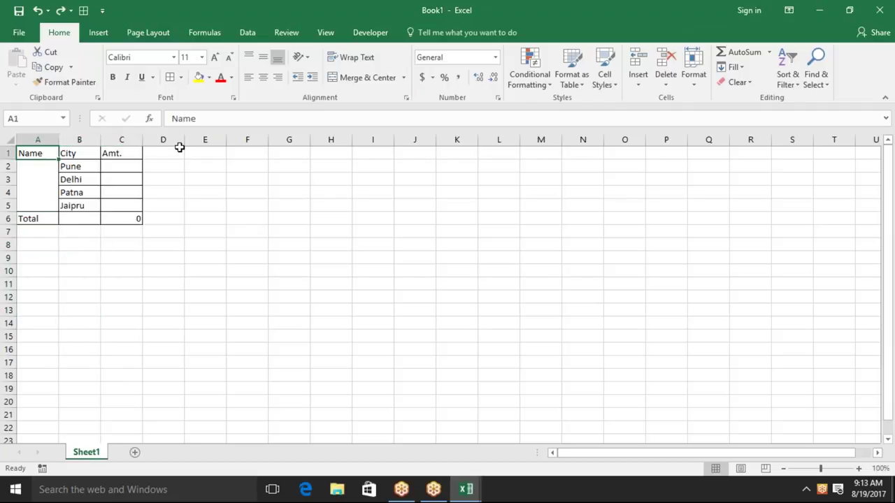
Step: In the Visual Basic editor, start a procedure Sub rr() in Module1
{"action": "left_click", "coordinate": [372, 33]}
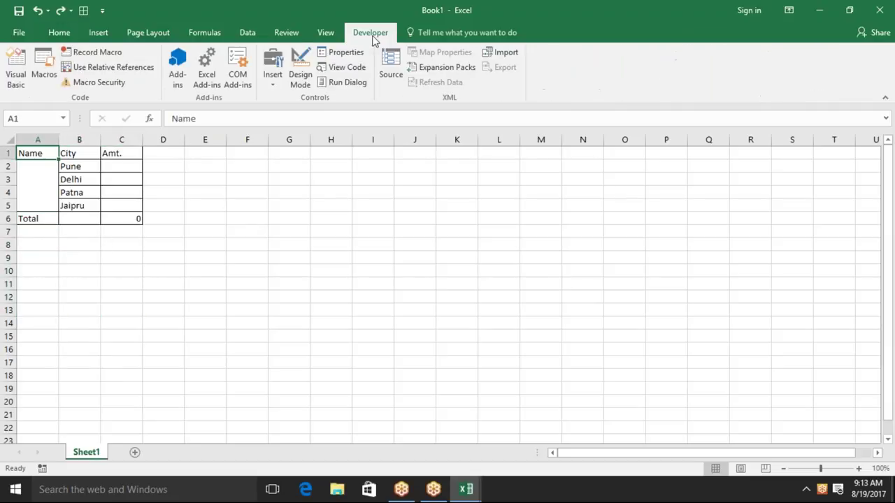
{"action": "left_click", "coordinate": [21, 64]}
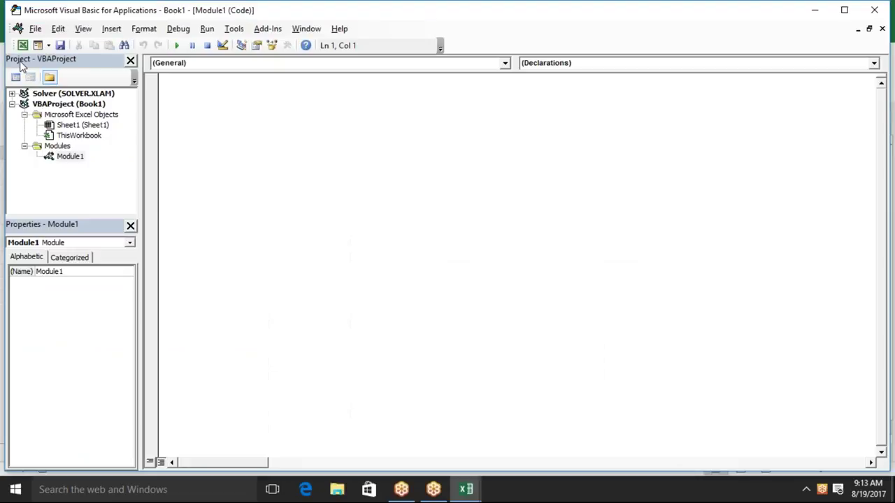
{"action": "left_click", "coordinate": [199, 105]}
{"action": "type", "text": "sub rr"}
{"action": "type", "text": "()"}
{"action": "key", "text": "Return"}
{"action": "key", "text": "Return"}
{"action": "key", "text": "Return"}
{"action": "key", "text": "Return"}
{"action": "key", "text": "Return"}
{"action": "key", "text": "Up"}
{"action": "key", "text": "Up"}
{"action": "key", "text": "Up"}
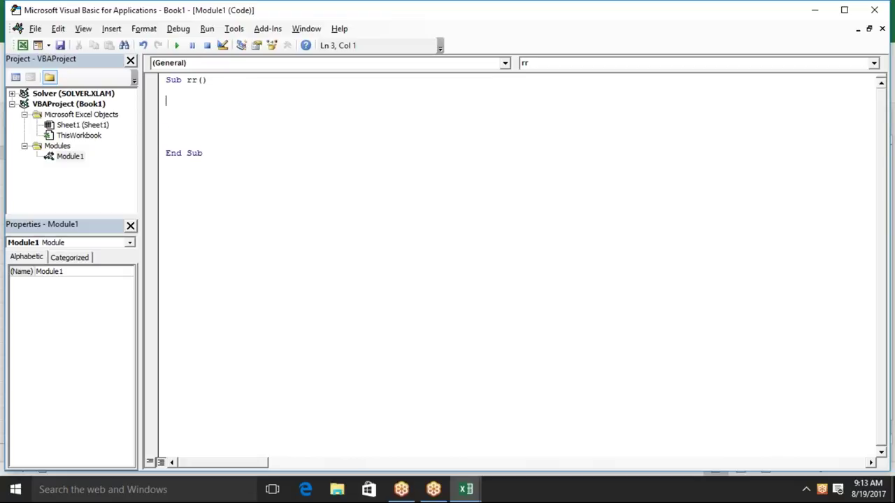
Step: Add the line Range("A1:c6").Copy as the macro's first statement
{"action": "key", "text": "alt+F11"}
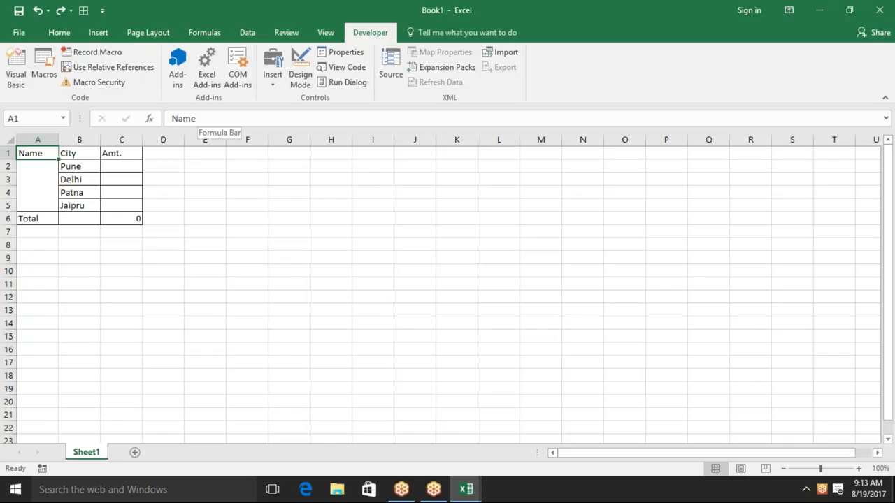
{"action": "key", "text": "ctrl+a"}
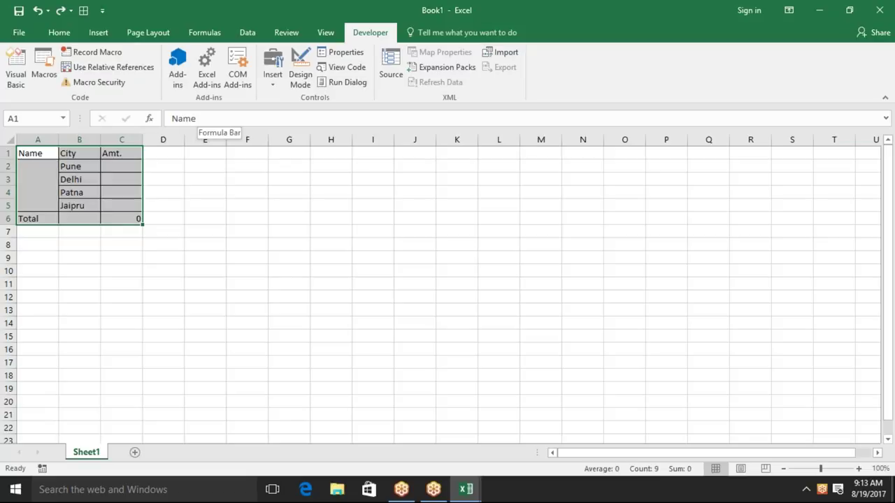
{"action": "key", "text": "alt+F11"}
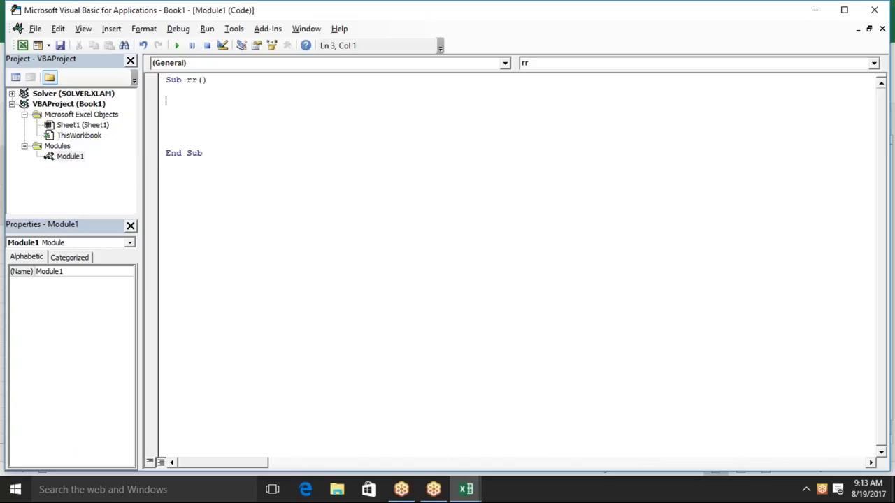
{"action": "type", "text": "range"}
{"action": "type", "text": "(\"A1:c6"}
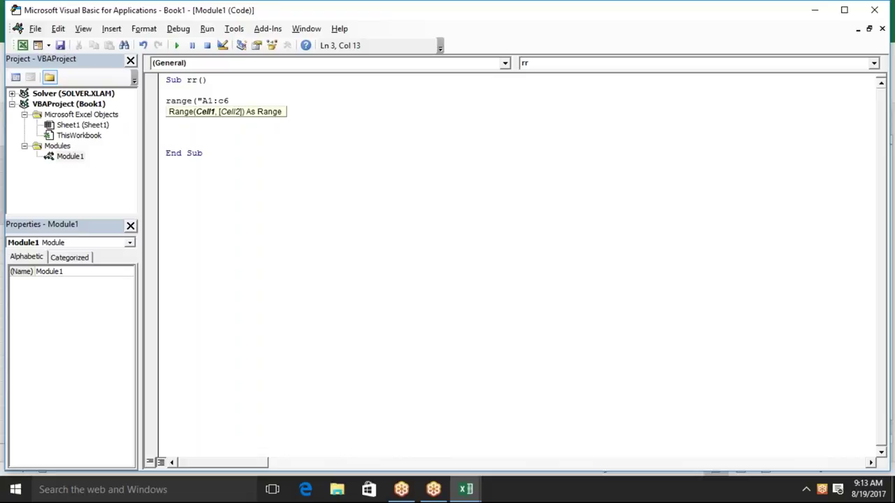
{"action": "type", "text": "\""}
{"action": "type", "text": ")."}
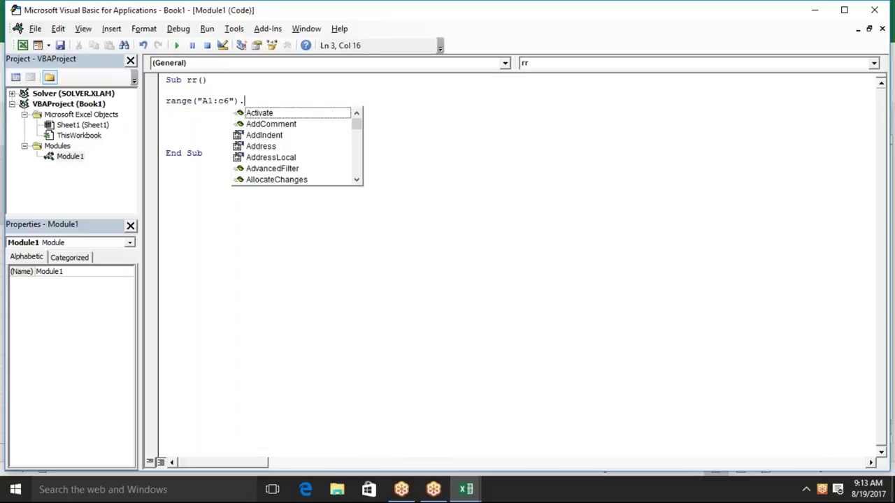
{"action": "type", "text": "copy"}
{"action": "key", "text": "Tab"}
{"action": "key", "text": "Return"}
{"action": "key", "text": "alt+F11"}
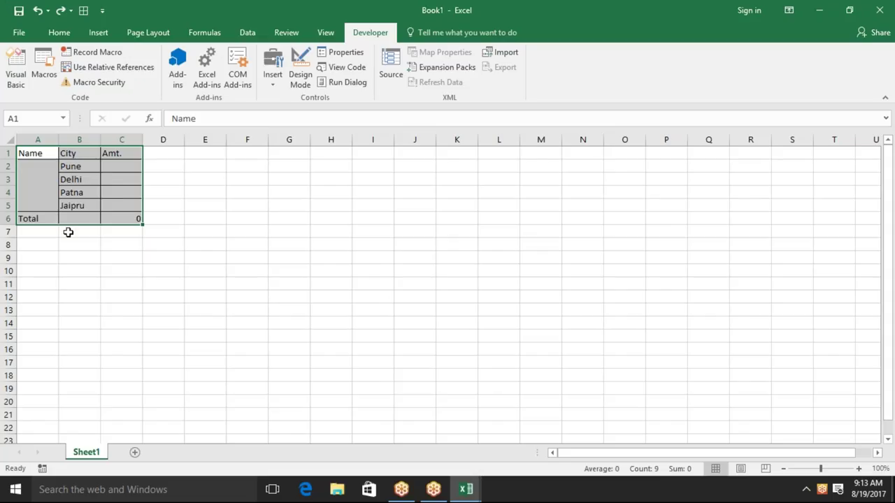
Step: Check cell A8 below the table, then begin the line Range("A65000").End(xlUp)
{"action": "left_click", "coordinate": [59, 247]}
{"action": "key", "text": "Up"}
{"action": "key", "text": "Up"}
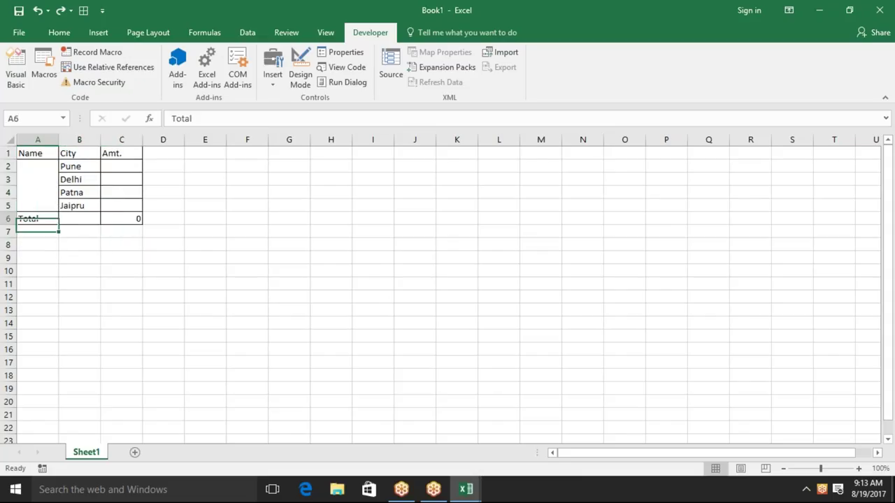
{"action": "key", "text": "Down"}
{"action": "key", "text": "Down"}
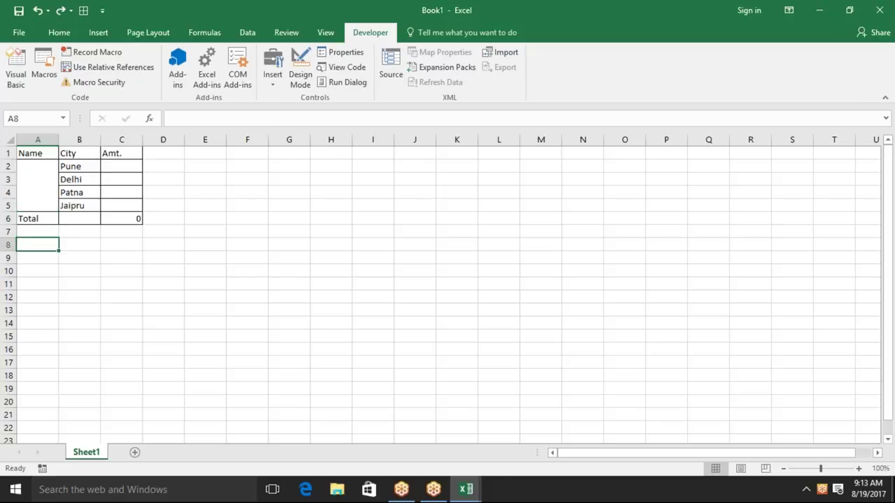
{"action": "key", "text": "alt+F11"}
{"action": "type", "text": "range"}
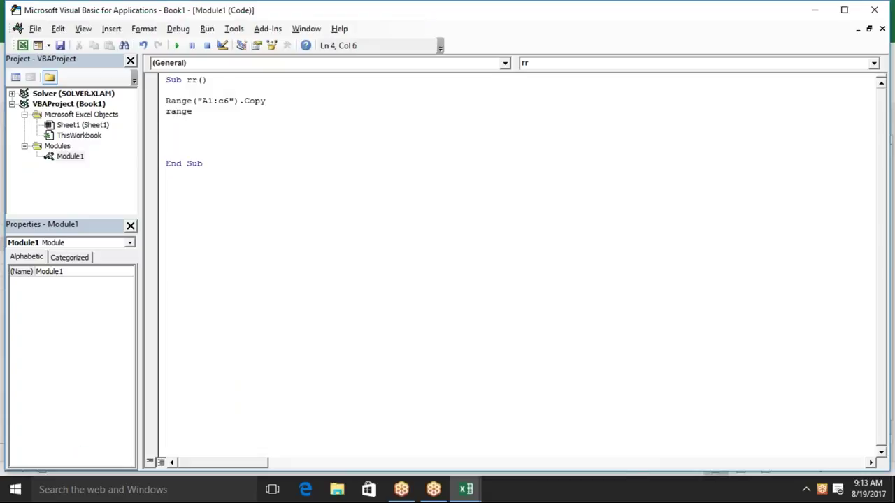
{"action": "type", "text": "(\"A65000"}
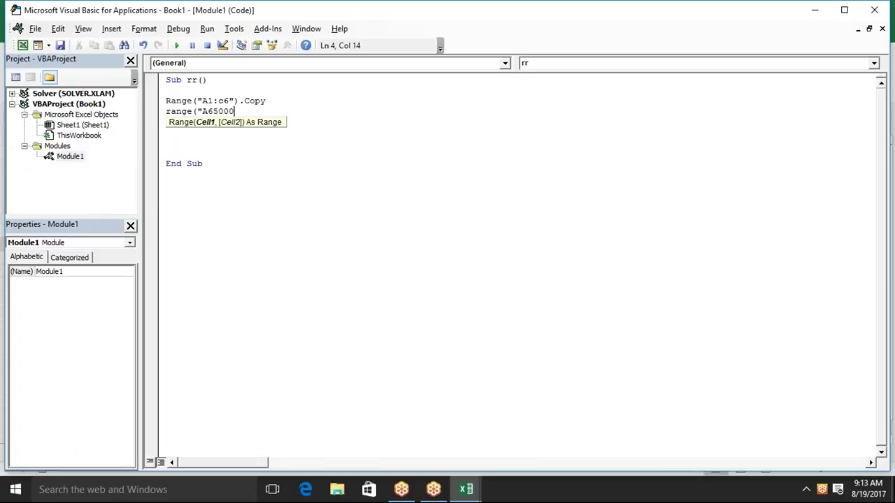
{"action": "type", "text": "\""}
{"action": "type", "text": ").en"}
{"action": "key", "text": "Tab"}
{"action": "type", "text": "("}
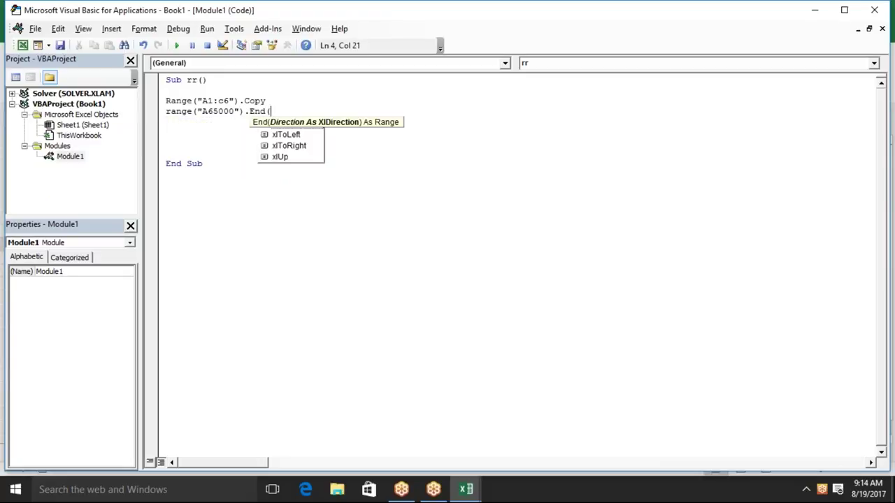
{"action": "key", "text": "Down"}
{"action": "key", "text": "Down"}
{"action": "key", "text": "Down"}
{"action": "key", "text": "Tab"}
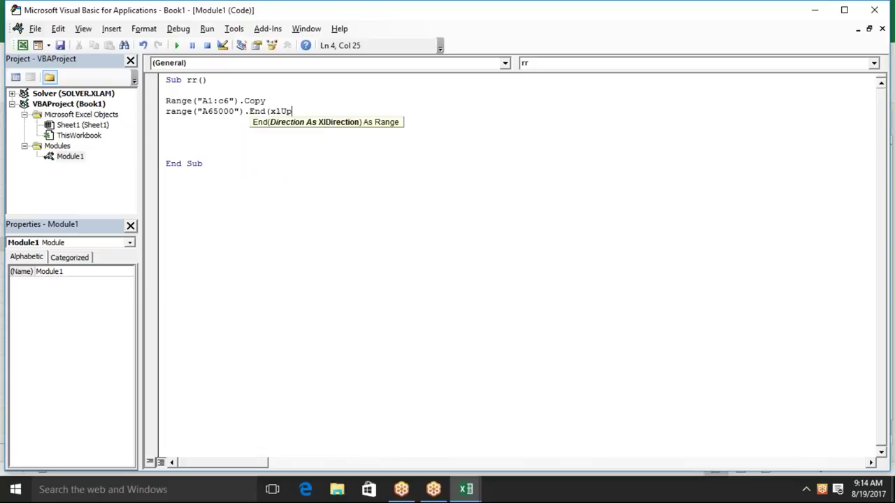
Step: Complete the line with .Offset(2,0).PasteSpecial
{"action": "type", "text": ").o"}
{"action": "key", "text": "Tab"}
{"action": "type", "text": "(1,"}
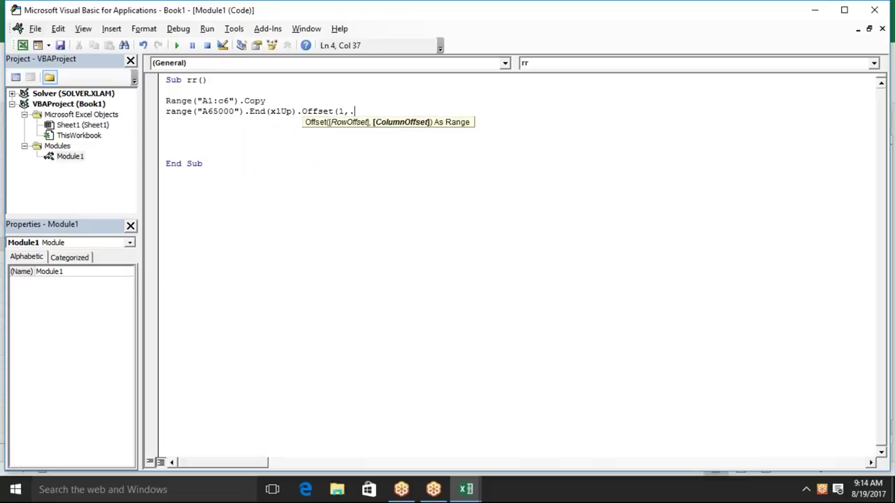
{"action": "type", "text": "0"}
{"action": "key", "text": "BackSpace"}
{"action": "key", "text": "BackSpace"}
{"action": "key", "text": "BackSpace"}
{"action": "type", "text": "2"}
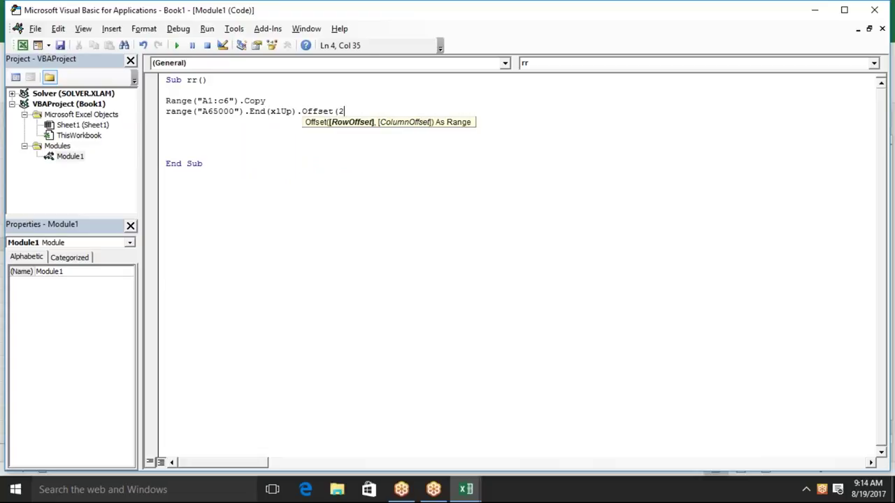
{"action": "type", "text": ",0)"}
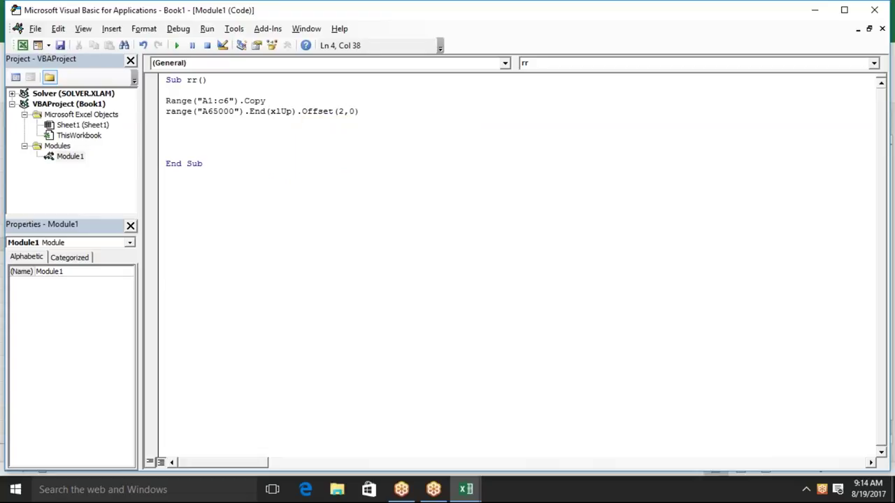
{"action": "type", "text": ".p"}
{"action": "key", "text": "Down"}
{"action": "key", "text": "Down"}
{"action": "key", "text": "Down"}
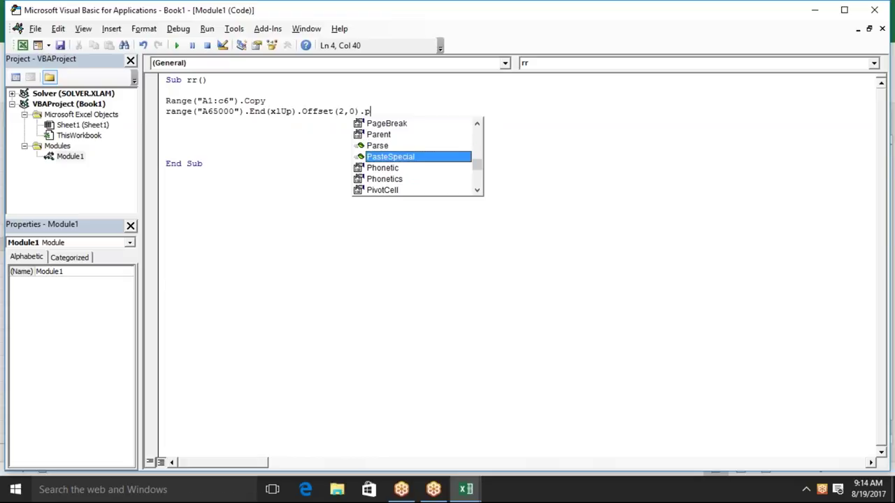
{"action": "key", "text": "Tab"}
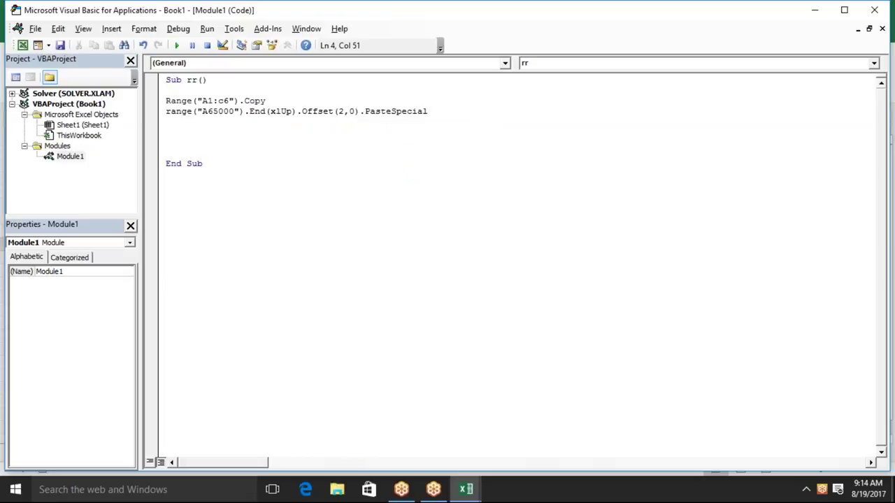
{"action": "key", "text": "Return"}
{"action": "key", "text": "alt+F11"}
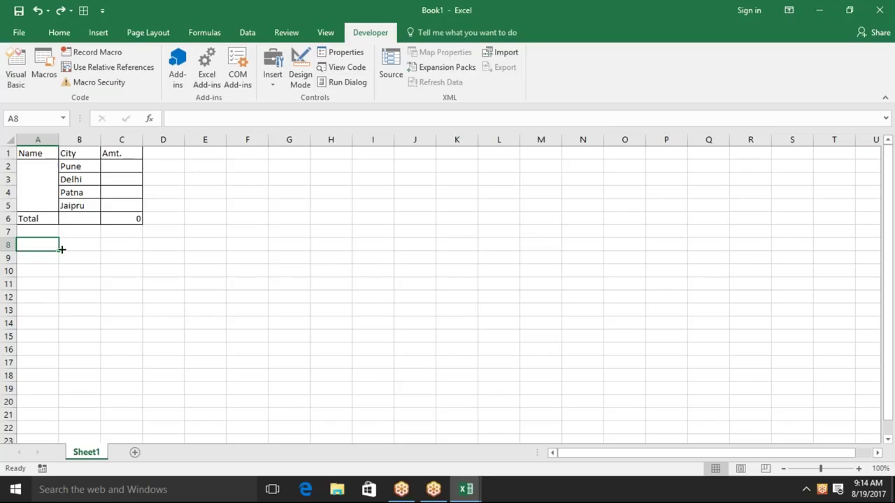
Step: Run macro rr from the Macros list, pasting the table copy into A8:C13
{"action": "left_click", "coordinate": [48, 77]}
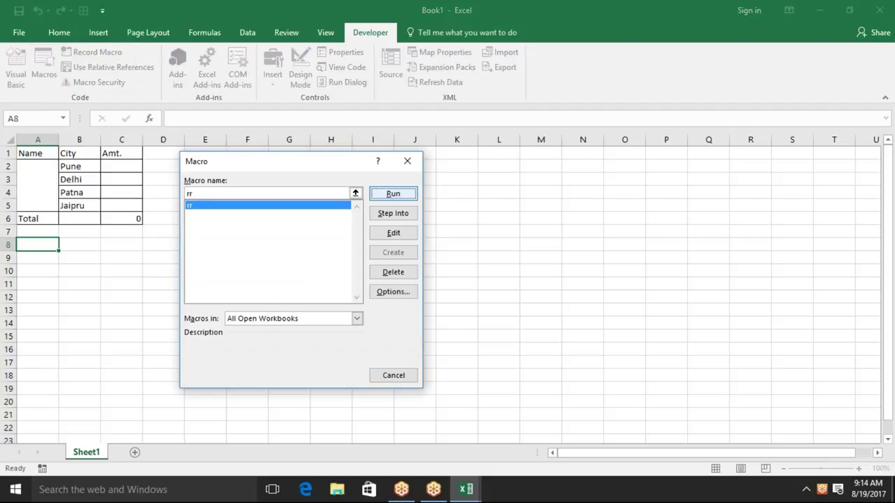
{"action": "key", "text": "Return"}
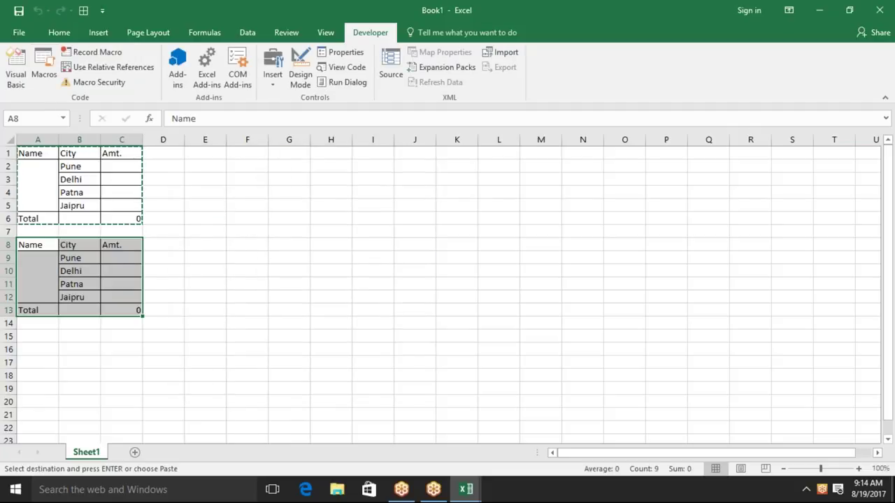
{"action": "key", "text": "alt+F11"}
Step: Duplicate the PasteSpecial line in macro rr so it appears four times
{"action": "left_click", "coordinate": [166, 111]}
{"action": "key", "text": "Return"}
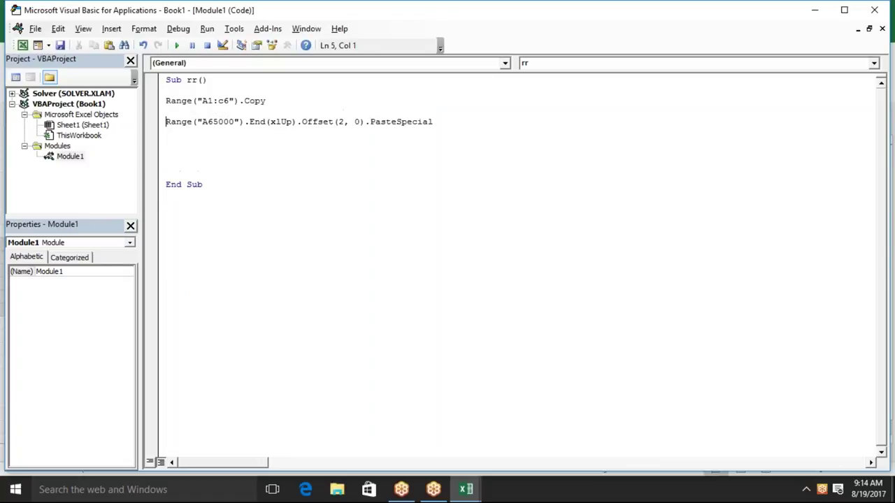
{"action": "left_click", "coordinate": [166, 111]}
{"action": "left_click_drag", "start_coordinate": [165, 101], "coordinate": [265, 101]}
{"action": "left_click", "coordinate": [166, 122]}
{"action": "key", "text": "shift+Down"}
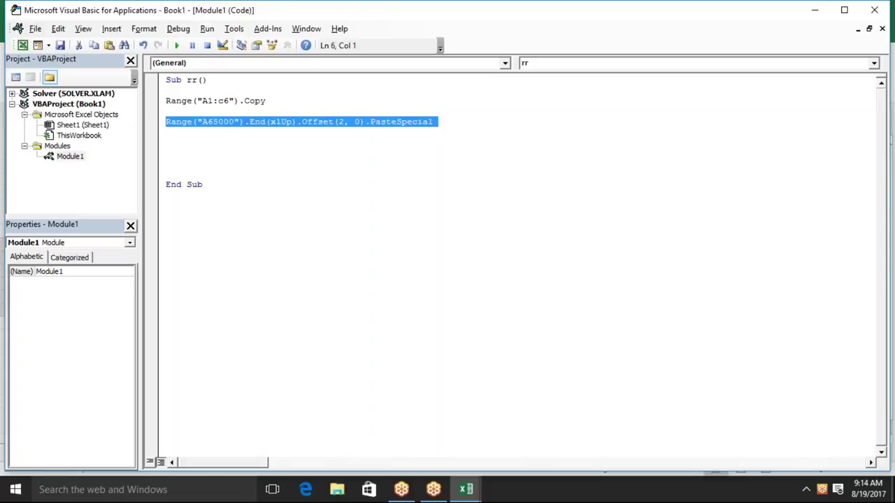
{"action": "key", "text": "ctrl+c"}
{"action": "key", "text": "ctrl+v"}
{"action": "key", "text": "ctrl+v"}
{"action": "key", "text": "ctrl+v"}
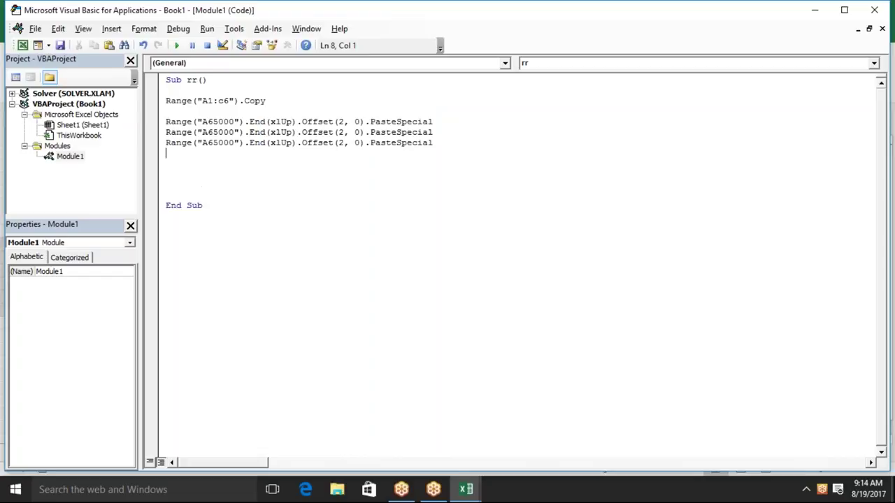
{"action": "key", "text": "ctrl+v"}
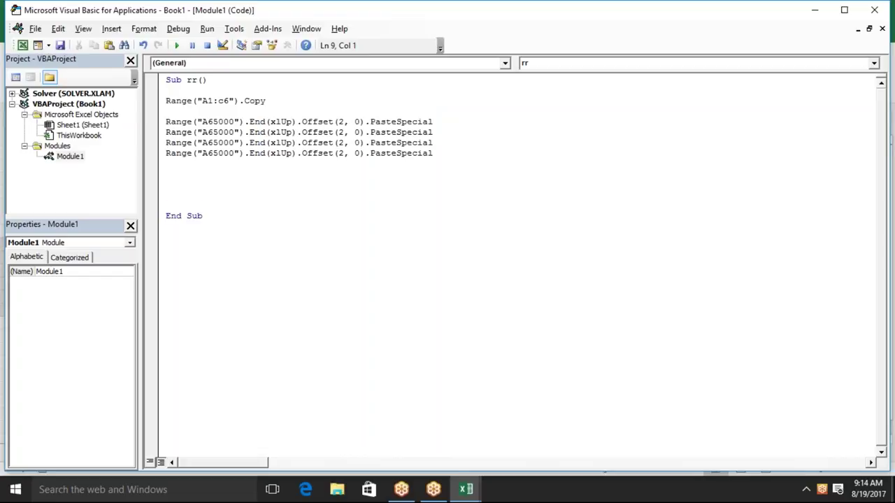
{"action": "key", "text": "alt+F11"}
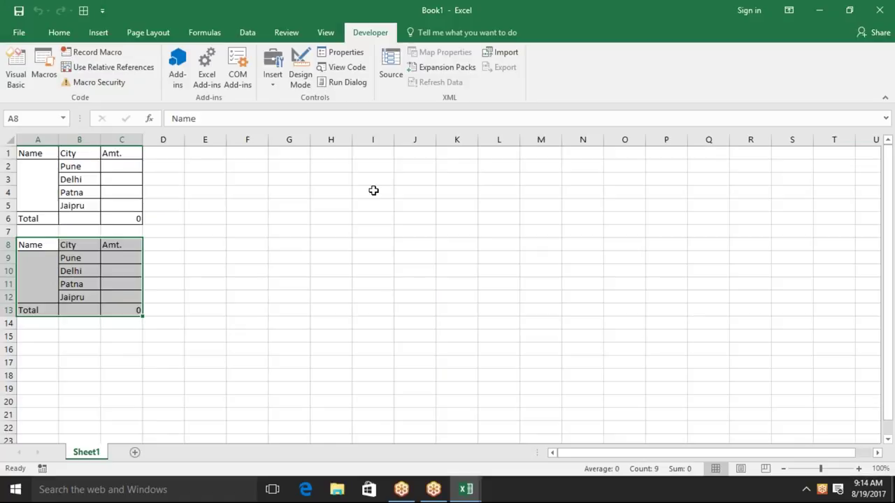
Step: Run macro rr so table copies fill the sheet down to row 48
{"action": "left_click", "coordinate": [54, 82]}
{"action": "left_click", "coordinate": [397, 195]}
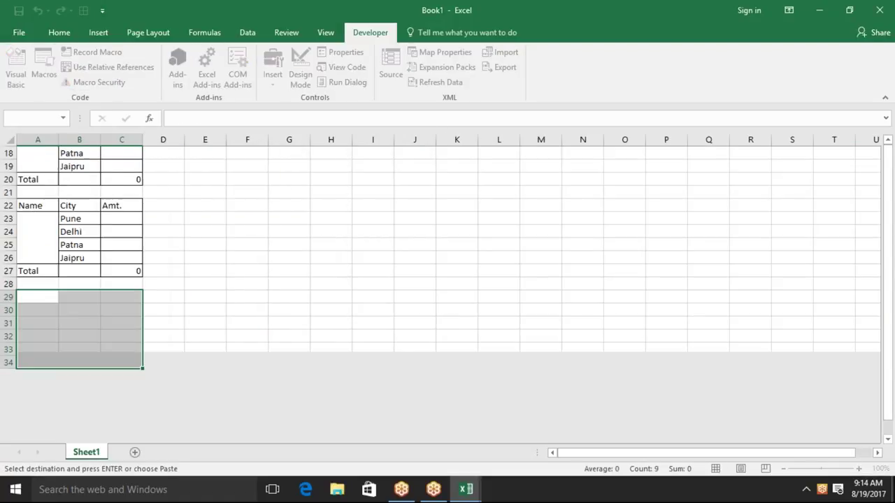
{"action": "key", "text": "alt+F11"}
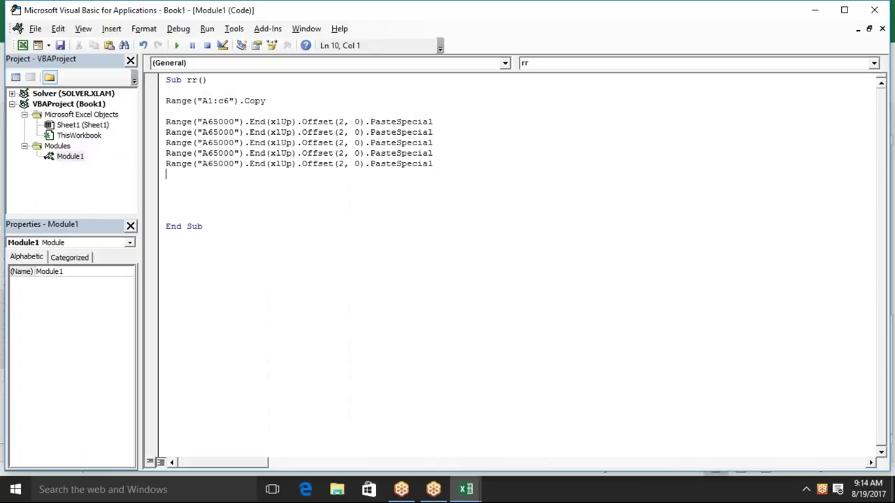
Step: Delete the duplicate PasteSpecial lines so rr keeps one paste line, then return to the sheet
{"action": "key", "text": "Up"}
{"action": "key", "text": "Up"}
{"action": "key", "text": "Up"}
{"action": "key", "text": "Up"}
{"action": "key", "text": "shift+Down"}
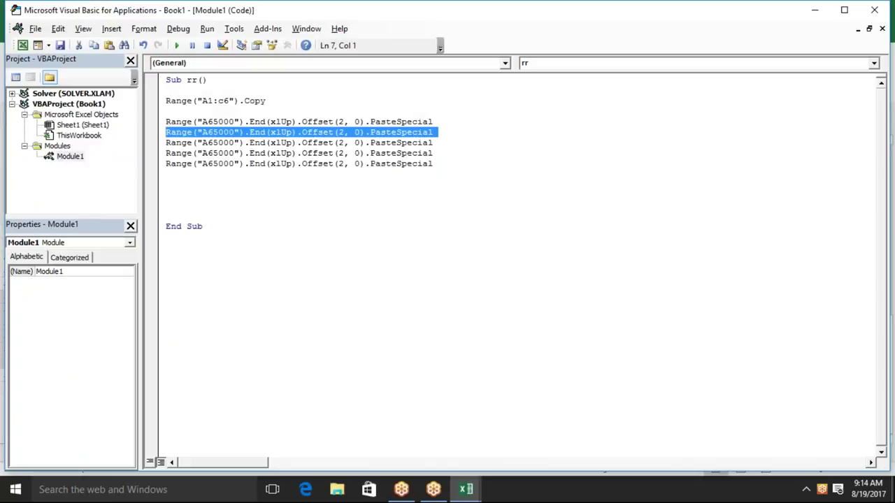
{"action": "key", "text": "shift+Down"}
{"action": "key", "text": "shift+Down"}
{"action": "key", "text": "shift+Down"}
{"action": "key", "text": "Delete"}
{"action": "left_click", "coordinate": [165, 111]}
{"action": "key", "text": "alt+F11"}
{"action": "key", "text": "Up"}
{"action": "key", "text": "Up"}
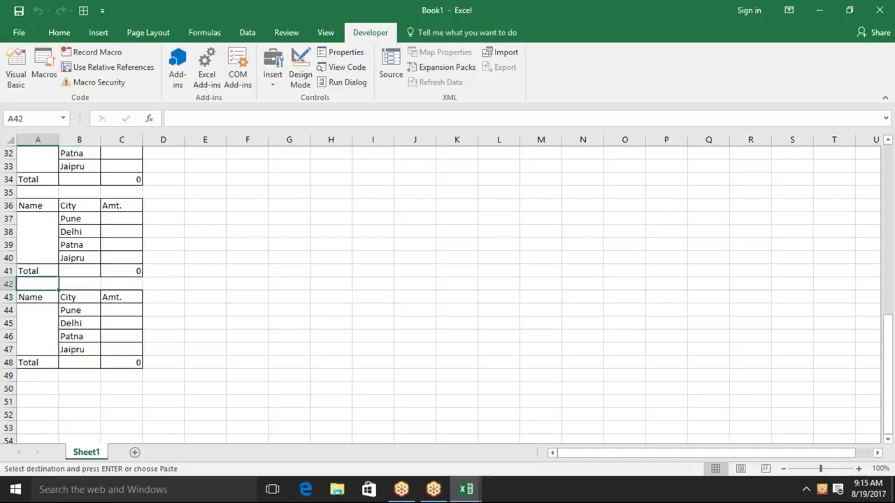
{"action": "key", "text": "Up"}
{"action": "key", "text": "Up"}
{"action": "key", "text": "Up"}
{"action": "key", "text": "Up"}
{"action": "key", "text": "Up"}
{"action": "key", "text": "Up"}
{"action": "key", "text": "Down"}
{"action": "key", "text": "Down"}
{"action": "key", "text": "Down"}
{"action": "key", "text": "Down"}
{"action": "key", "text": "Up"}
Step: Delete all rows of pasted table copies below the original table
{"action": "left_click_drag", "start_coordinate": [8, 245], "coordinate": [8, 437]}
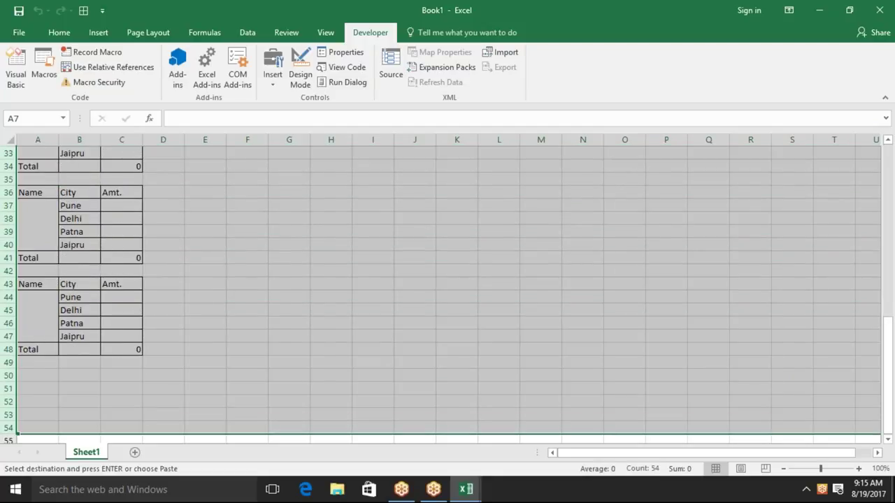
{"action": "key", "text": "ctrl+minus"}
{"action": "key", "text": "Escape"}
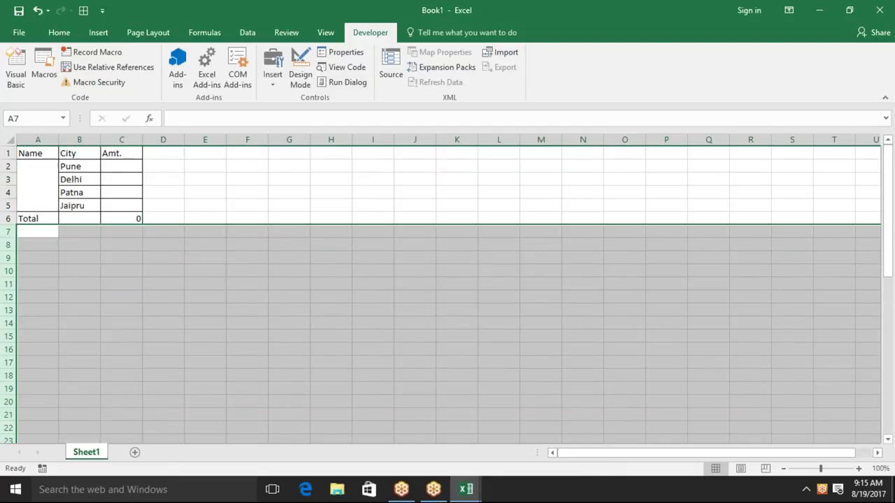
Step: Return to the macro code and select the single PasteSpecial line
{"action": "key", "text": "Up"}
{"action": "key", "text": "alt+Tab"}
{"action": "key", "text": "Down"}
{"action": "key", "text": "Down"}
{"action": "key", "text": "shift+Down"}
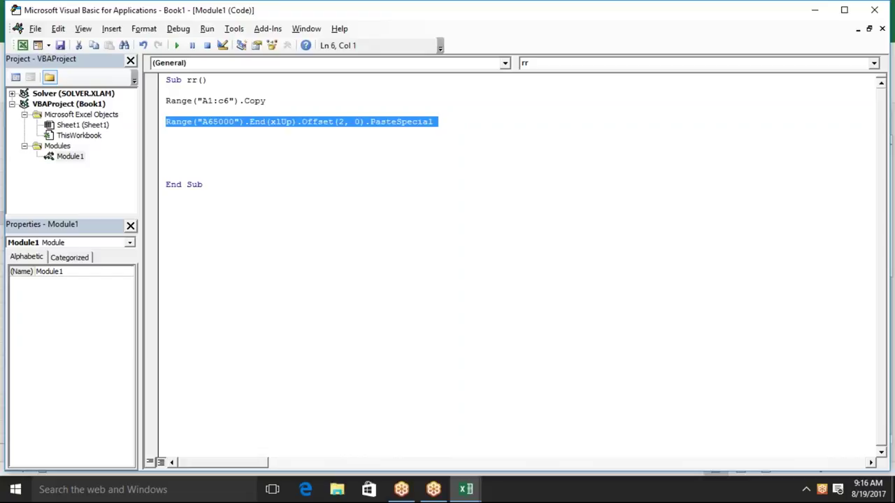
Step: Insert a 'For i = 1 To 10' line between the Copy line and the paste line
{"action": "key", "text": "Up"}
{"action": "key", "text": "Down"}
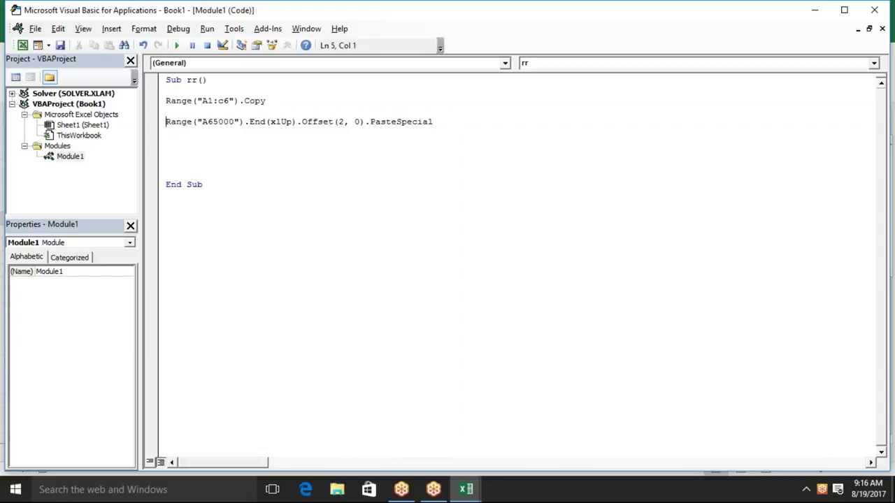
{"action": "key", "text": "shift+Up"}
{"action": "key", "text": "Up"}
{"action": "key", "text": "shift+Down"}
{"action": "key", "text": "shift+Down"}
{"action": "left_click", "coordinate": [166, 101]}
{"action": "key", "text": "Return"}
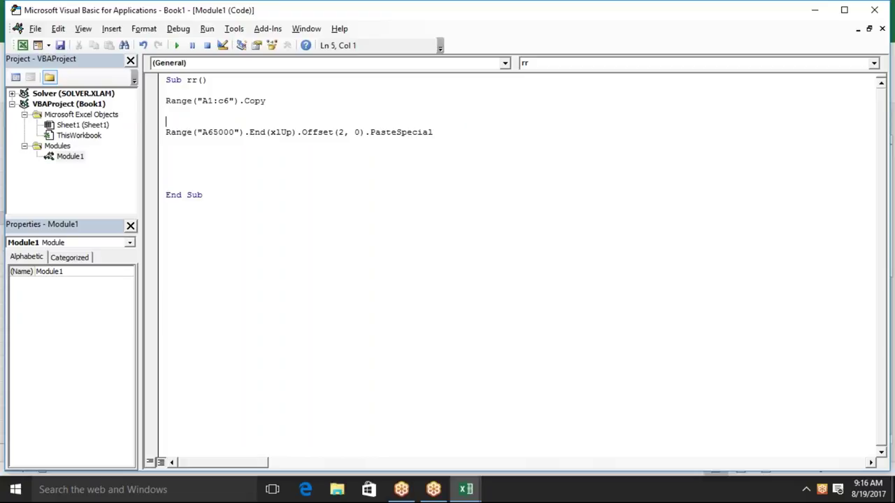
{"action": "type", "text": "for i = 1 to 10"}
{"action": "key", "text": "Down"}
{"action": "key", "text": "Down"}
Step: Close the loop with a 'Next i' line below the PasteSpecial line
{"action": "type", "text": "loo"}
{"action": "key", "text": "BackSpace"}
{"action": "key", "text": "BackSpace"}
{"action": "key", "text": "BackSpace"}
{"action": "type", "text": "nexti"}
{"action": "key", "text": "Up"}
Step: Run the looped rr macro, stacking table copies down to row 76
{"action": "key", "text": "alt+F11"}
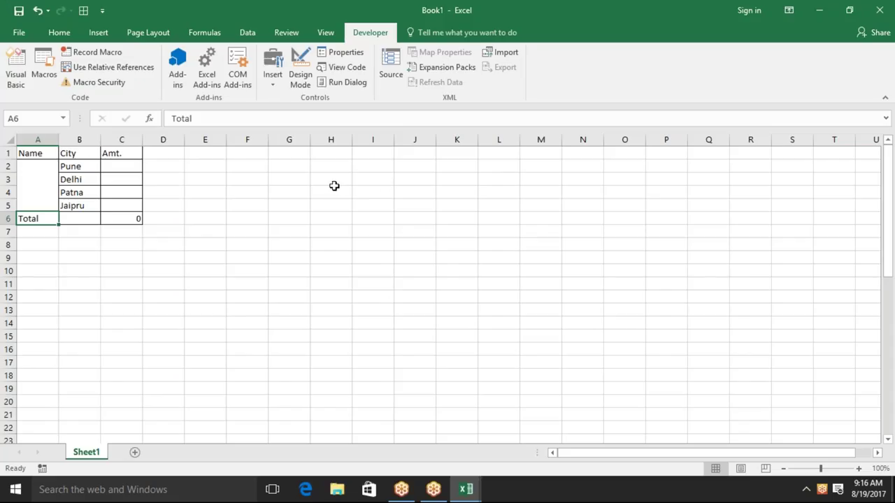
{"action": "left_click", "coordinate": [44, 66]}
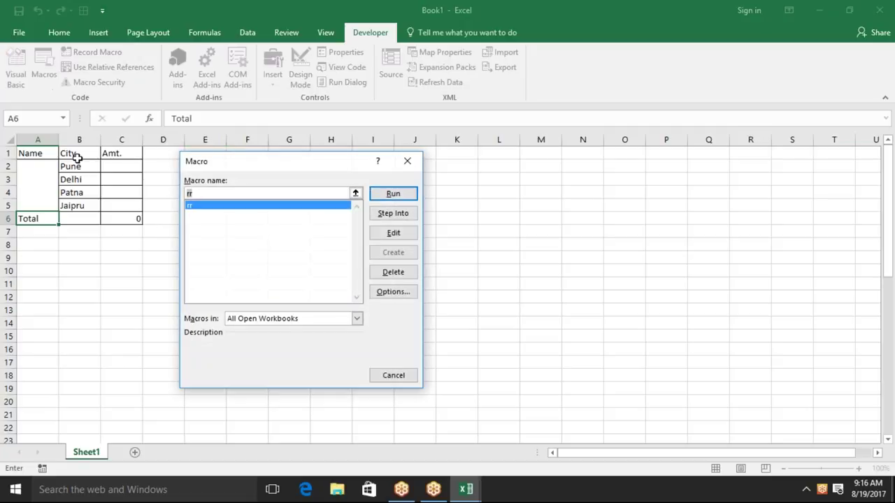
{"action": "left_click", "coordinate": [385, 196]}
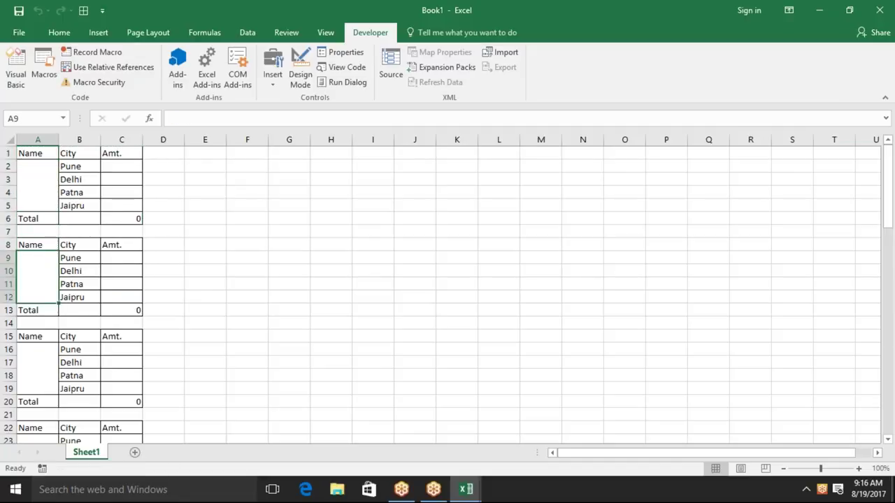
{"action": "key", "text": "BackSpace"}
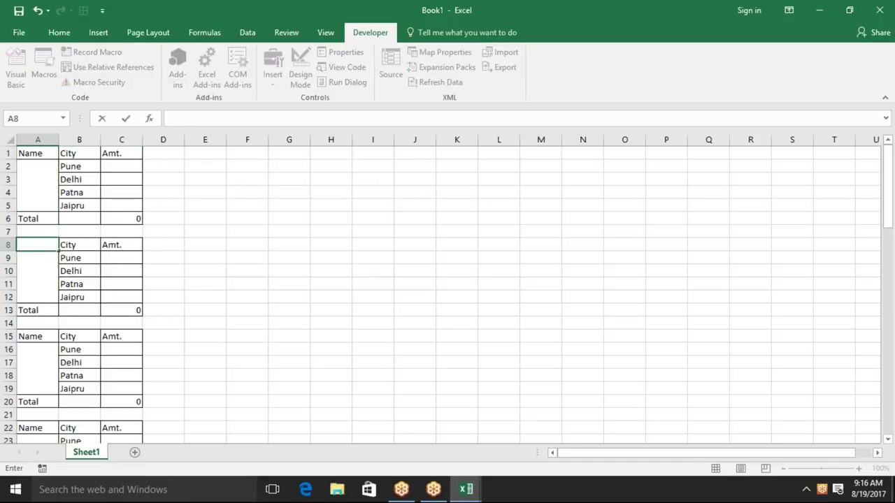
Step: Delete the pasted copies from row 8 down, leaving only the original A1:C6 table
{"action": "key", "text": "Escape"}
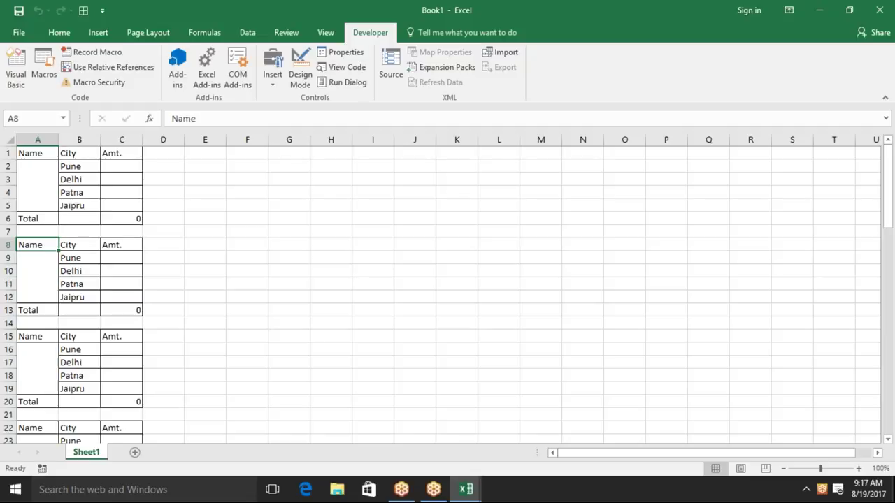
{"action": "mouse_move", "coordinate": [8, 244]}
{"action": "left_mouse_down"}
{"action": "mouse_move", "coordinate": [42, 252]}
{"action": "mouse_move", "coordinate": [8, 430]}
{"action": "left_mouse_up"}
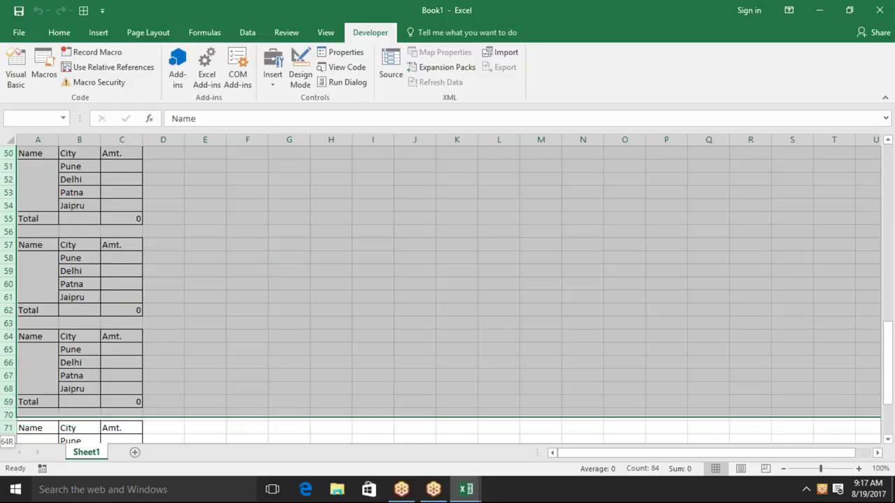
{"action": "scroll", "coordinate": [447, 294], "scroll_direction": "up", "scroll_amount": 20}
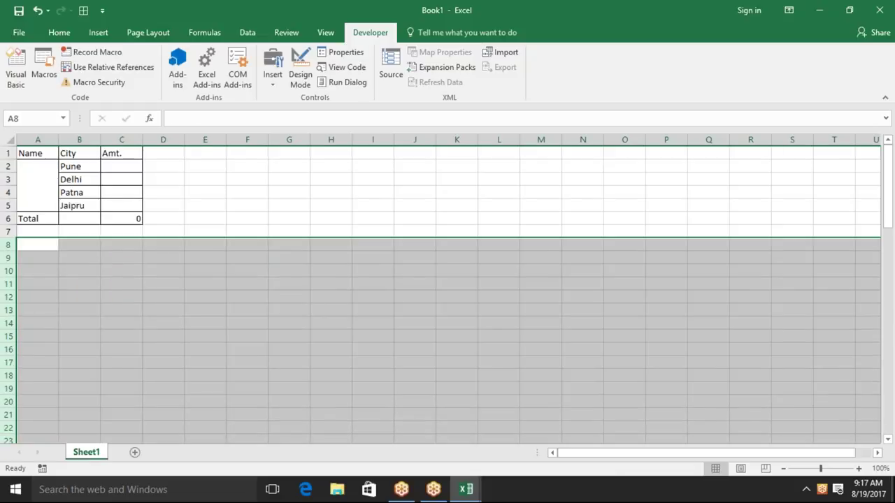
{"action": "left_click", "coordinate": [38, 186]}
{"action": "left_click", "coordinate": [38, 153]}
{"action": "key", "text": "alt+F11"}
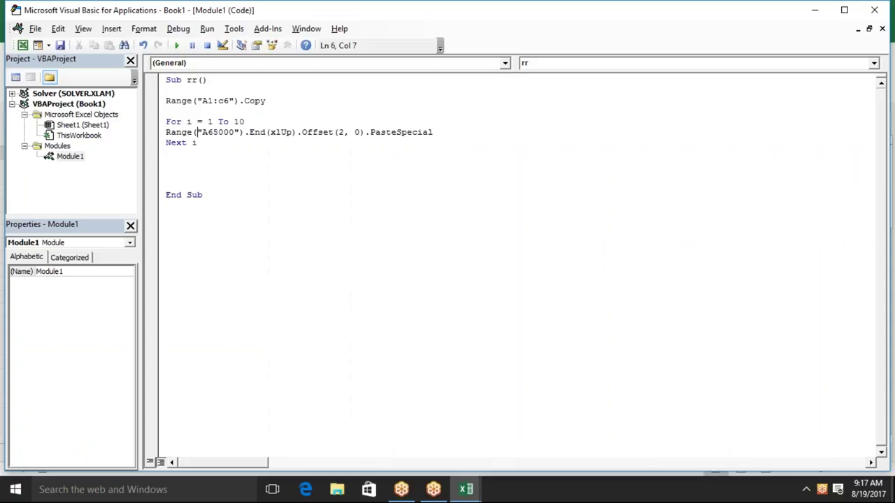
{"action": "key", "text": "alt+F11"}
{"action": "key", "text": "Right"}
{"action": "key", "text": "Right"}
{"action": "key", "text": "Right"}
{"action": "key", "text": "Down"}
{"action": "key", "text": "Down"}
{"action": "key", "text": "Right"}
{"action": "key", "text": "Right"}
{"action": "key", "text": "Right"}
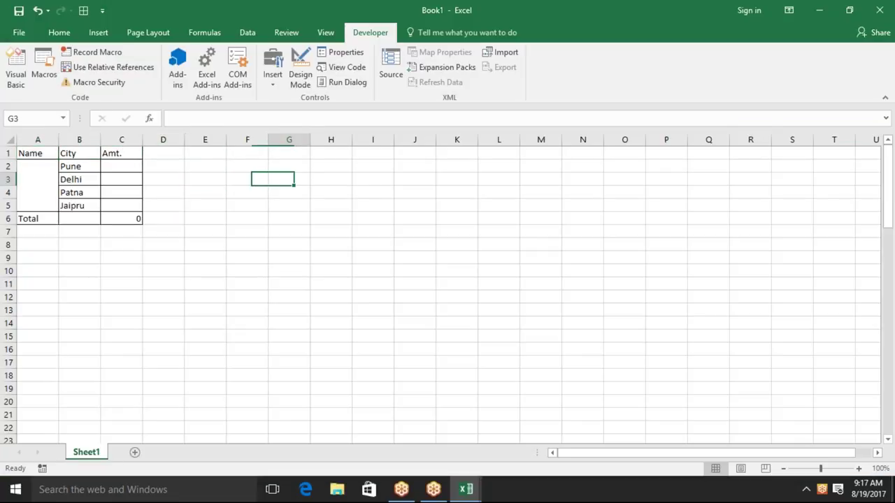
Step: Enter loop labels: For in G3, DO in G7, Int/Each in H4:H5, While/Until in H8:H9
{"action": "type", "text": "fOR"}
{"action": "key", "text": "Return"}
{"action": "key", "text": "Down"}
{"action": "key", "text": "Down"}
{"action": "key", "text": "Down"}
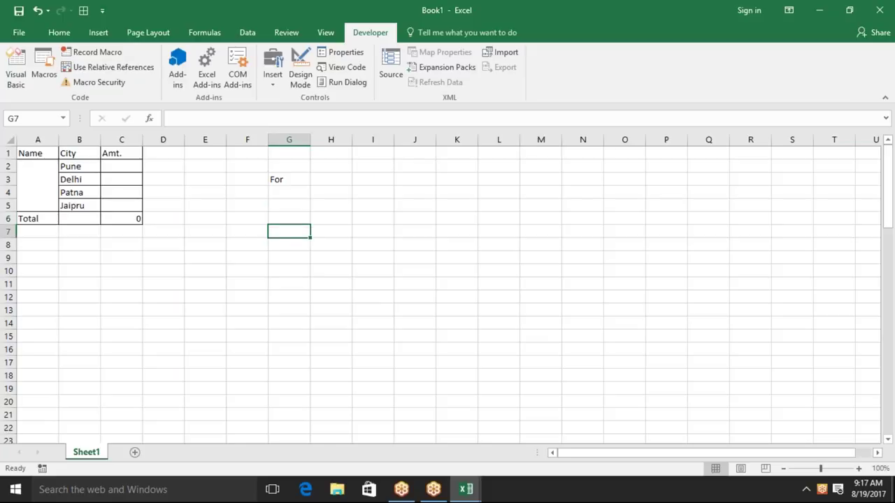
{"action": "type", "text": "DO"}
{"action": "key", "text": "Tab"}
{"action": "key", "text": "Up"}
{"action": "key", "text": "Up"}
{"action": "key", "text": "Up"}
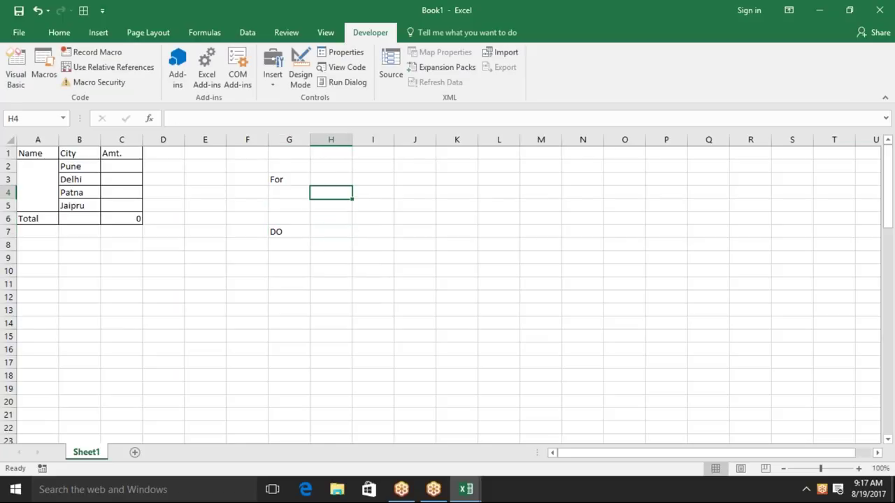
{"action": "type", "text": "Int"}
{"action": "key", "text": "Return"}
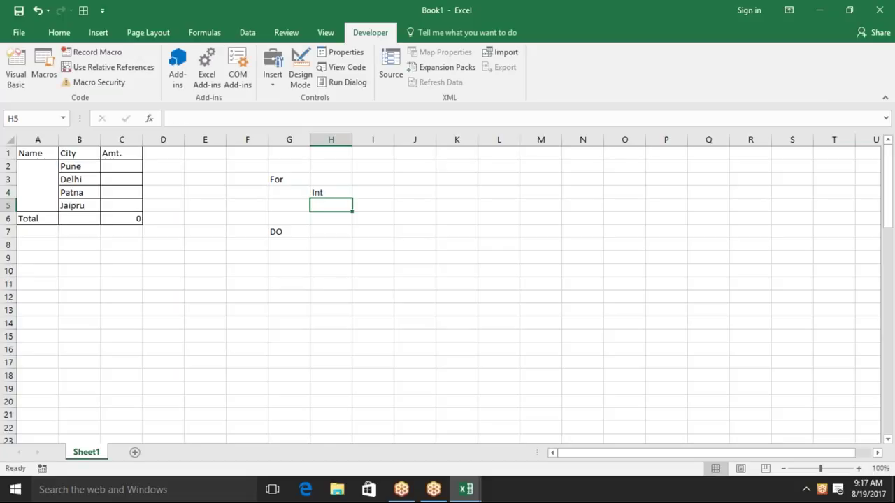
{"action": "type", "text": "Each"}
{"action": "left_click", "coordinate": [331, 244]}
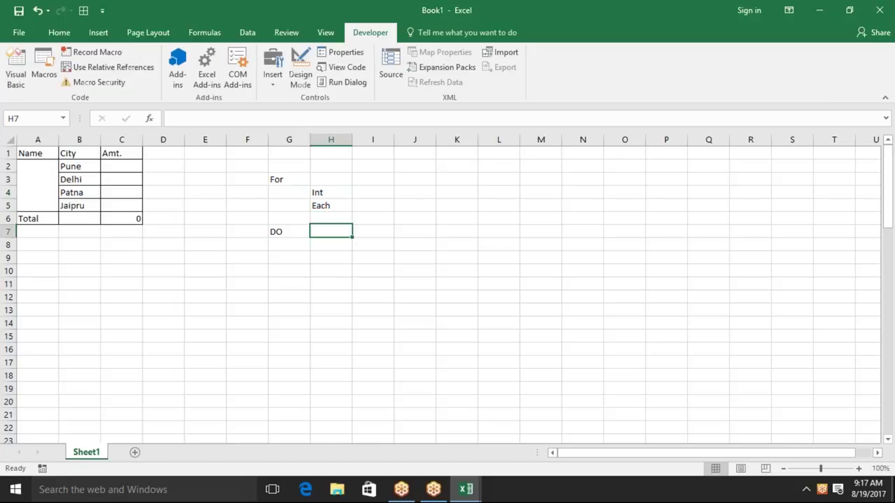
{"action": "type", "text": "While"}
{"action": "key", "text": "Return"}
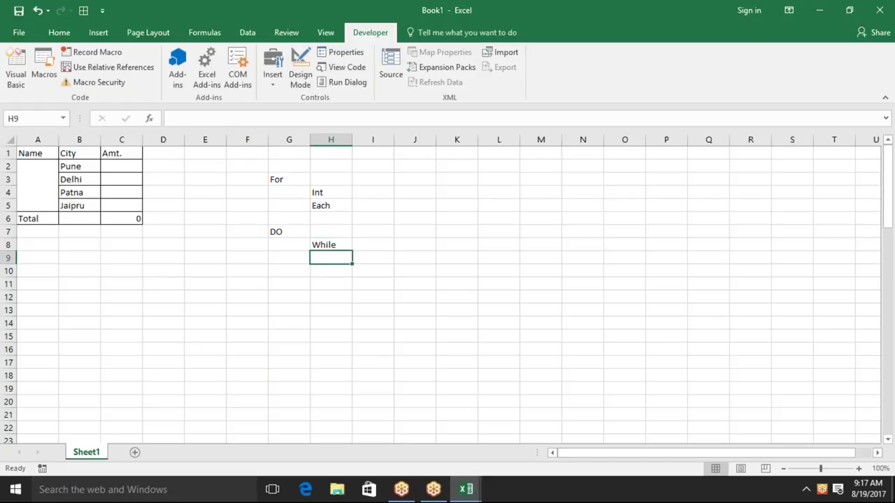
{"action": "type", "text": "Until"}
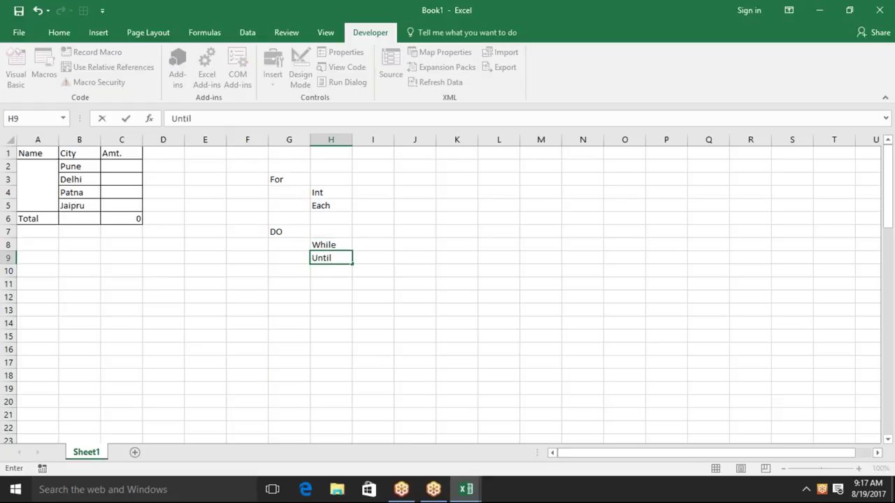
Step: Fill column I beside them with '1 to 6.', 'object', 'Cond' and 'Cond'
{"action": "key", "text": "Up"}
{"action": "key", "text": "Up"}
{"action": "key", "text": "Up"}
{"action": "key", "text": "Up"}
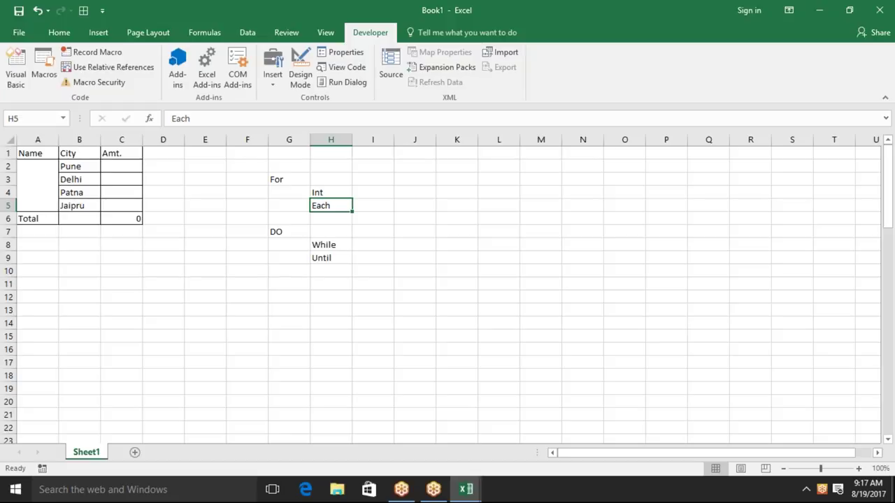
{"action": "key", "text": "Up"}
{"action": "key", "text": "Up"}
{"action": "key", "text": "Down"}
{"action": "key", "text": "Right"}
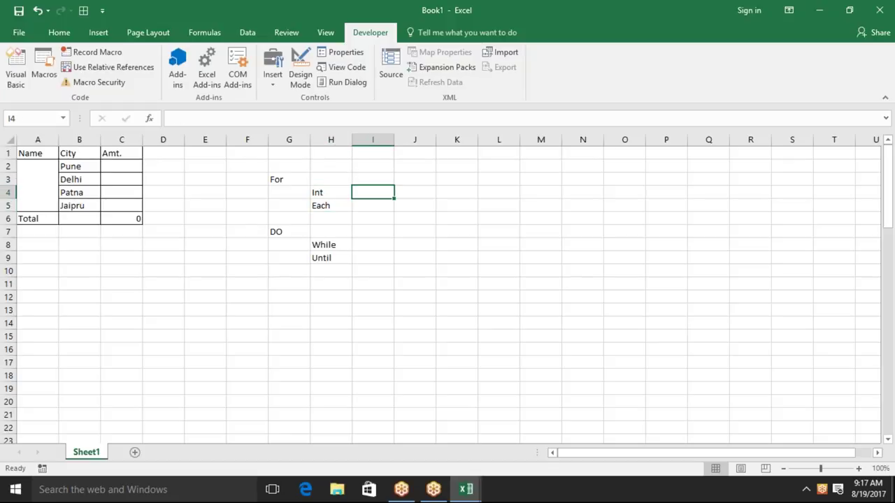
{"action": "type", "text": "1 to 6."}
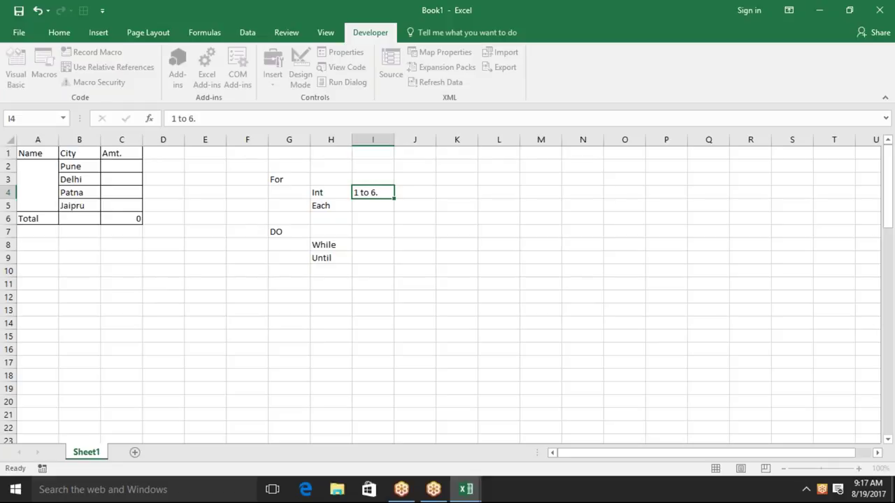
{"action": "key", "text": "Return"}
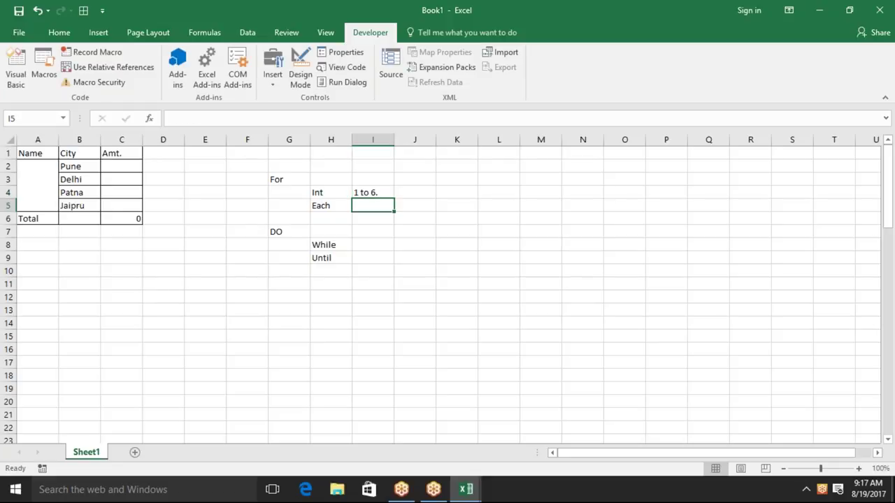
{"action": "type", "text": "object"}
{"action": "key", "text": "Return"}
{"action": "key", "text": "Return"}
{"action": "key", "text": "Return"}
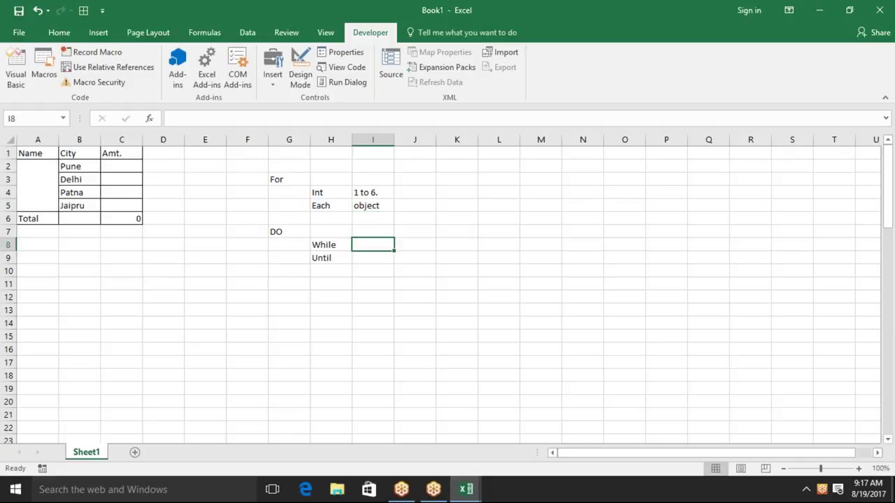
{"action": "type", "text": "Con"}
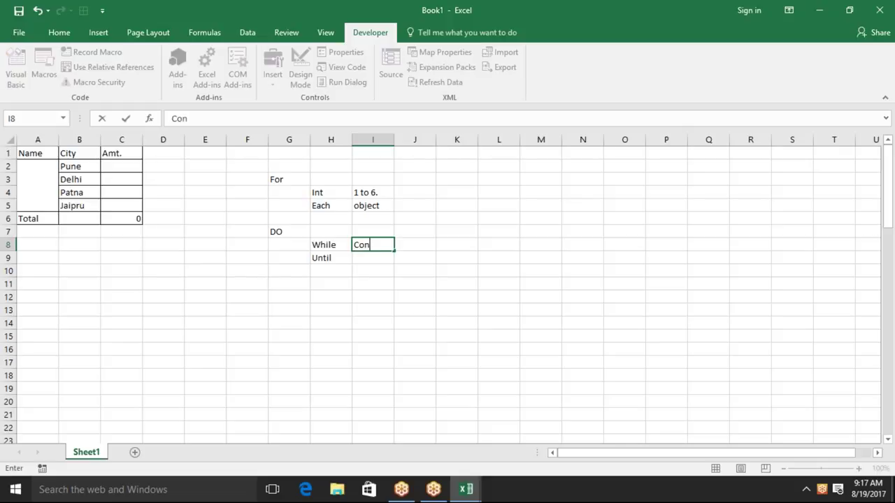
{"action": "type", "text": "d"}
{"action": "key", "text": "Return"}
{"action": "type", "text": "C"}
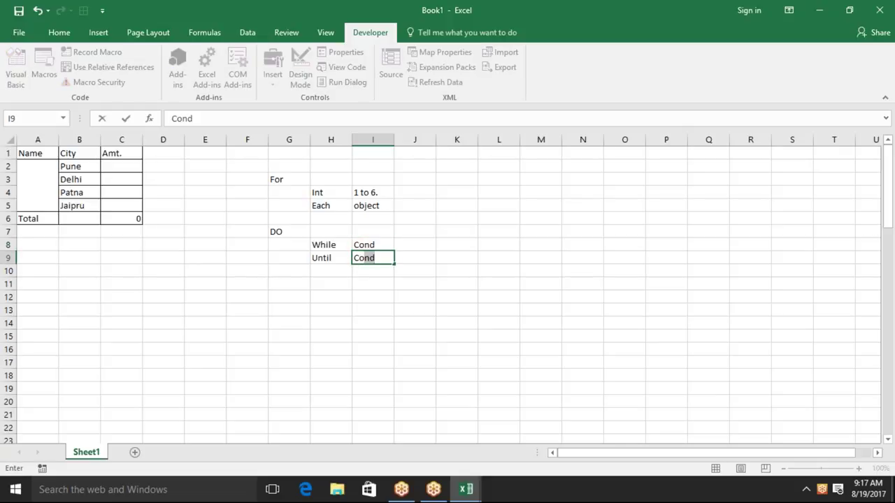
{"action": "key", "text": "ctrl+Return"}
{"action": "key", "text": "Up"}
{"action": "key", "text": "Up"}
{"action": "key", "text": "Up"}
{"action": "key", "text": "Up"}
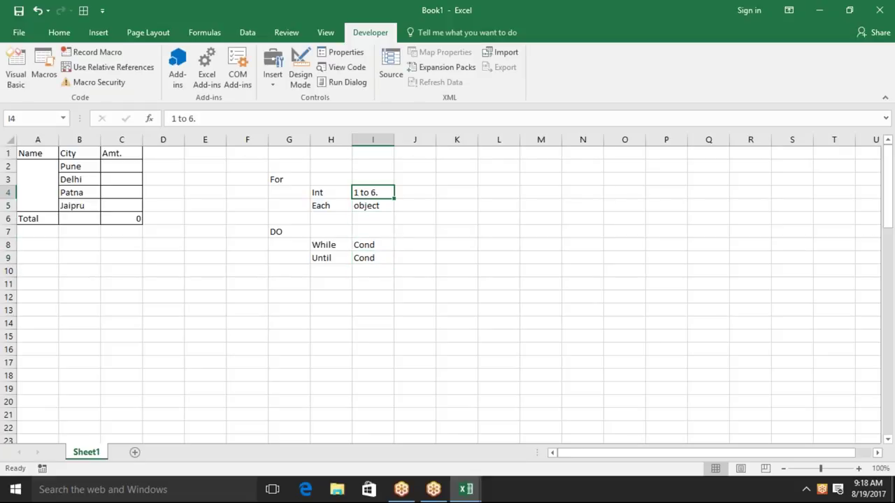
Step: Add Sheet2 with a Sales heading in A1 and a RANDBETWEEN formula in A2
{"action": "left_click", "coordinate": [135, 452]}
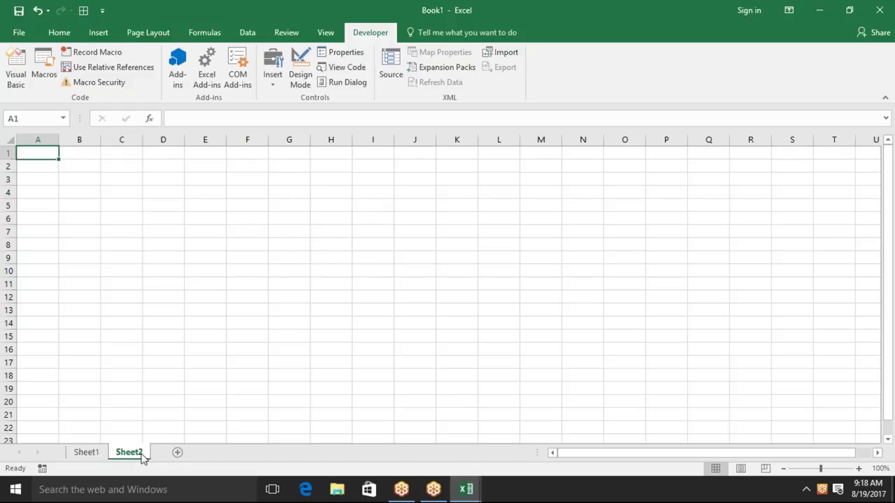
{"action": "type", "text": "Sales"}
{"action": "key", "text": "Return"}
{"action": "type", "text": "=ra"}
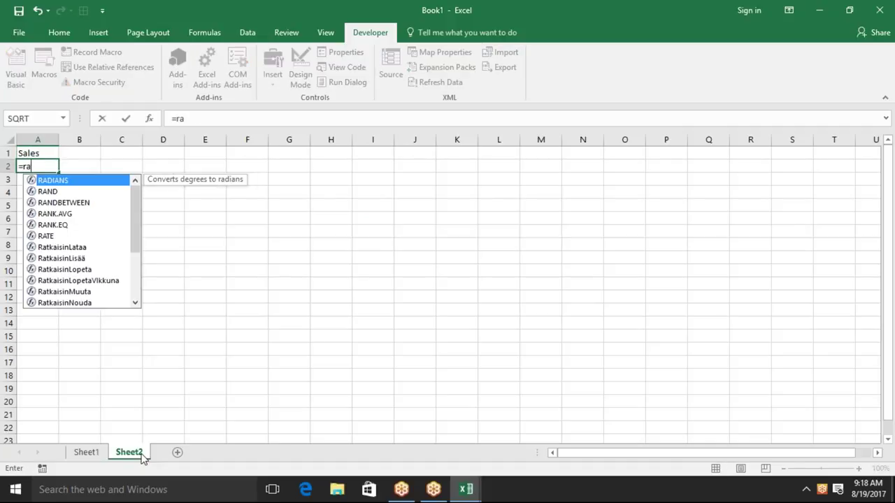
{"action": "key", "text": "Down"}
{"action": "key", "text": "Down"}
{"action": "key", "text": "Tab"}
{"action": "type", "text": "10,20"}
{"action": "key", "text": "Return"}
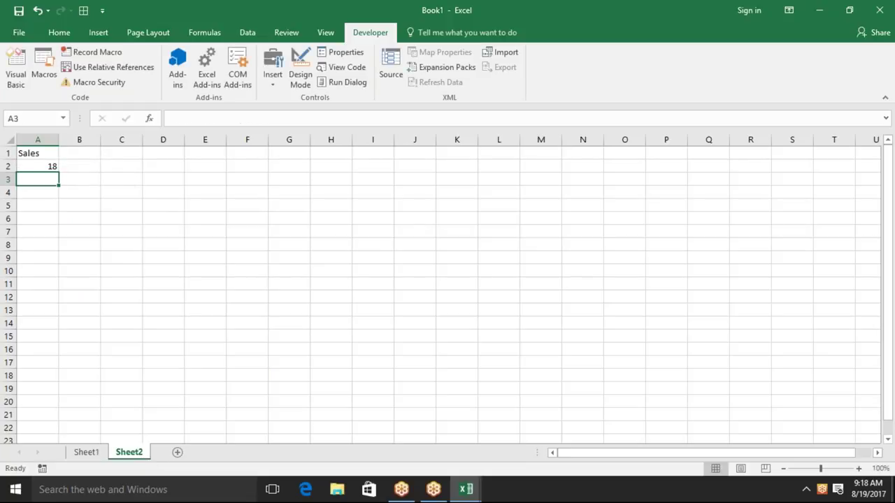
Step: Fill the random-number formula down from A2 to A43
{"action": "key", "text": "Up"}
{"action": "key", "text": "shift+Down"}
{"action": "key", "text": "shift+Down"}
{"action": "key", "text": "shift+Down"}
{"action": "key", "text": "shift+Down"}
{"action": "key", "text": "shift+Down"}
{"action": "key", "text": "shift+Down"}
{"action": "key", "text": "shift+Down"}
{"action": "key", "text": "shift+Down"}
{"action": "key", "text": "shift+Down"}
{"action": "key", "text": "shift+Down"}
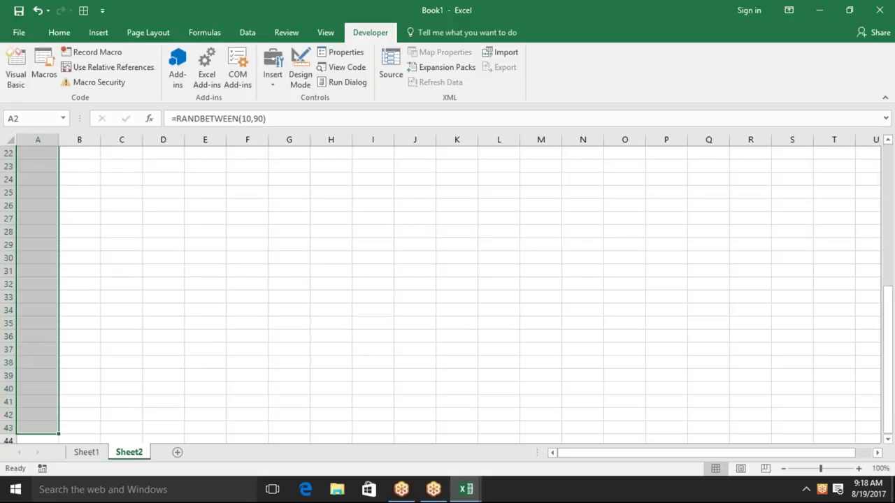
{"action": "key", "text": "ctrl+s"}
{"action": "key", "text": "Escape"}
{"action": "key", "text": "ctrl+d"}
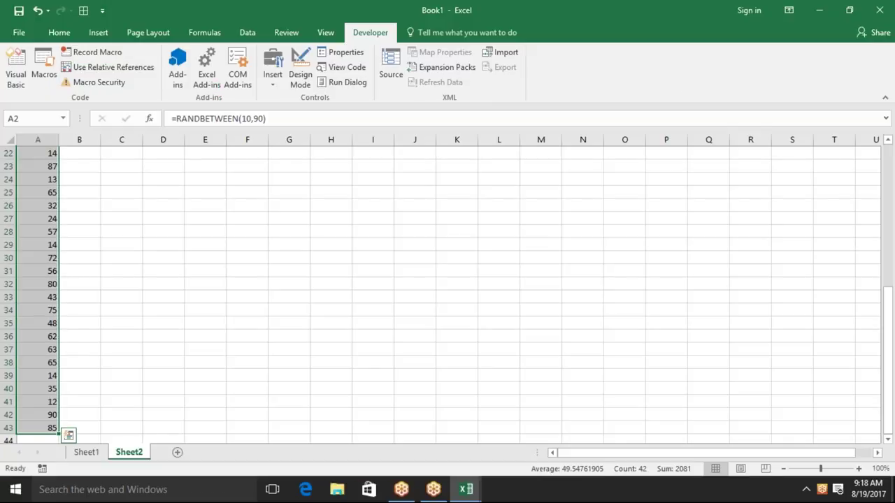
{"action": "key", "text": "ctrl+Home"}
{"action": "key", "text": "Down"}
{"action": "key", "text": "ctrl+shift+Down"}
Step: Copy A2:A43 and paste it back as fixed values
{"action": "key", "text": "ctrl+c"}
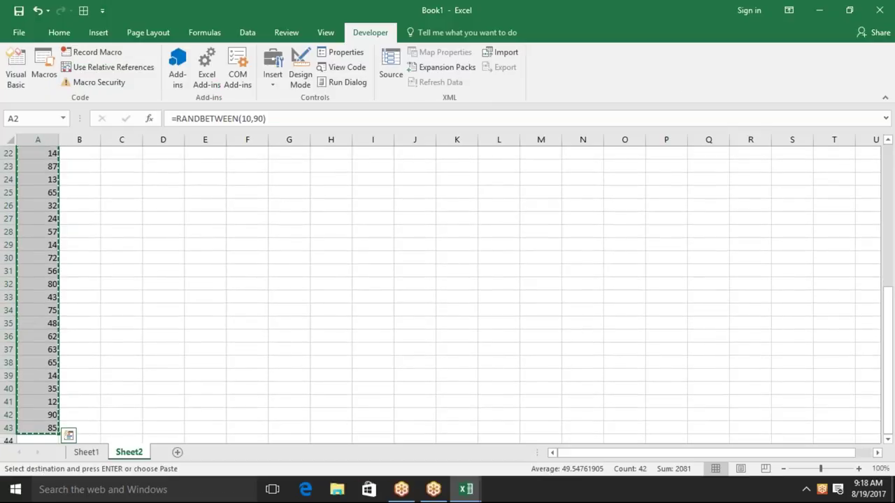
{"action": "left_click", "coordinate": [59, 32]}
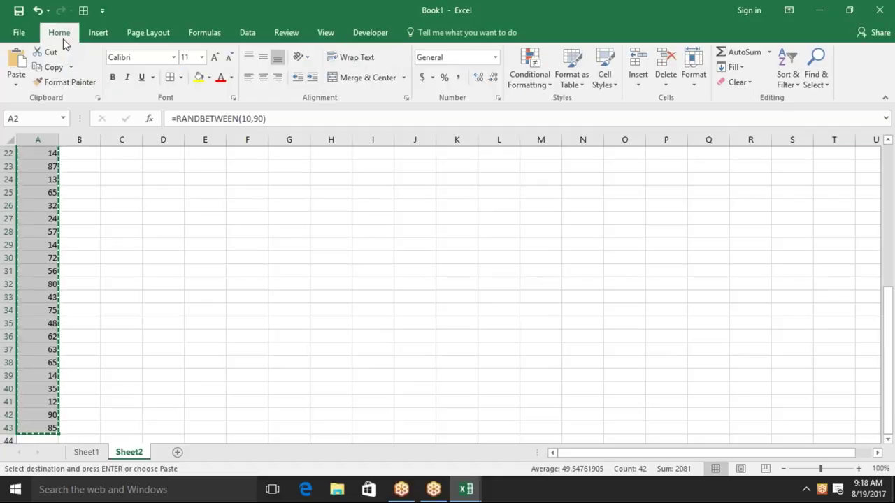
{"action": "left_click", "coordinate": [16, 84]}
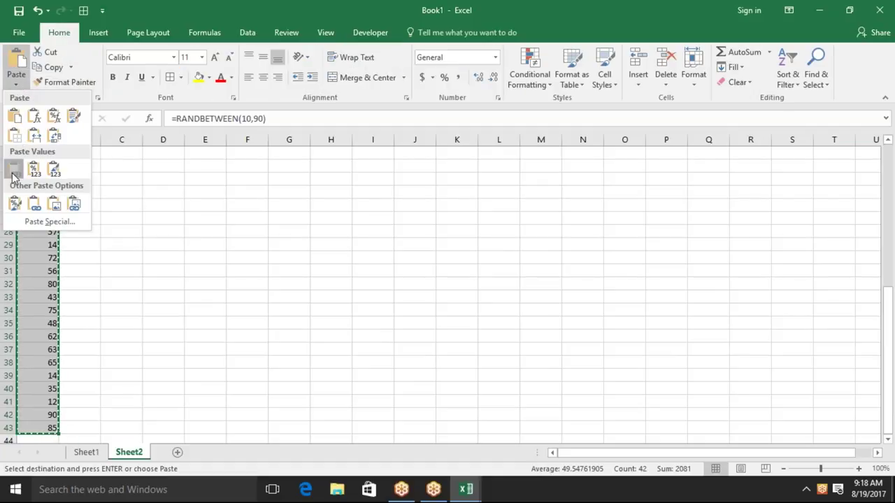
{"action": "left_click", "coordinate": [14, 171]}
{"action": "key", "text": "Escape"}
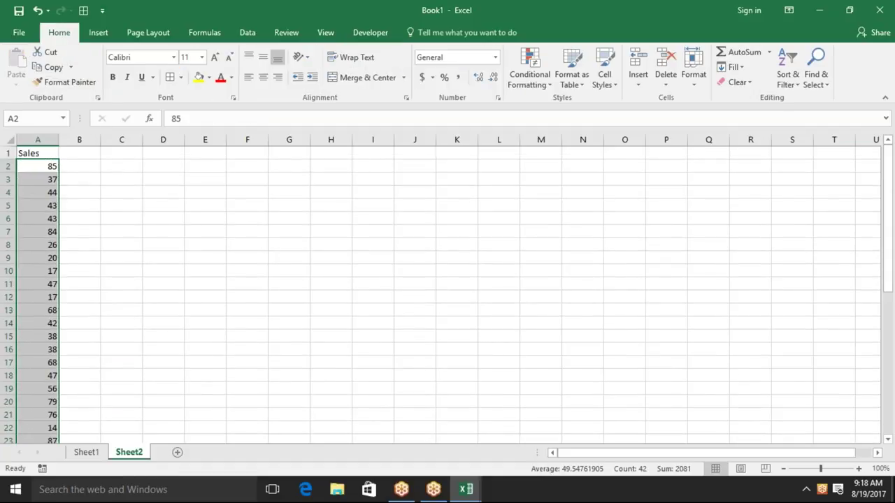
{"action": "key", "text": "ctrl+Home"}
{"action": "left_click", "coordinate": [79, 152]}
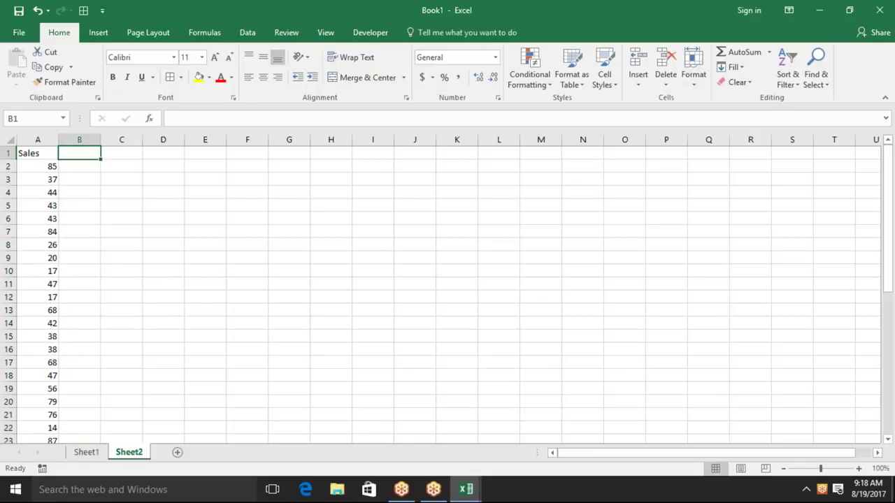
Step: Add an INC heading and the first incentive rule: <40 gives 500
{"action": "type", "text": "INC"}
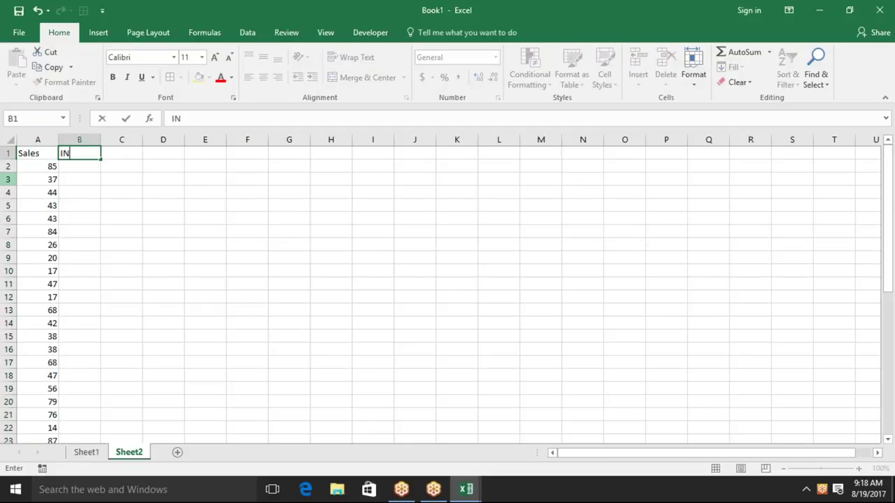
{"action": "key", "text": "Tab"}
{"action": "left_click", "coordinate": [163, 152]}
{"action": "left_click", "coordinate": [163, 166]}
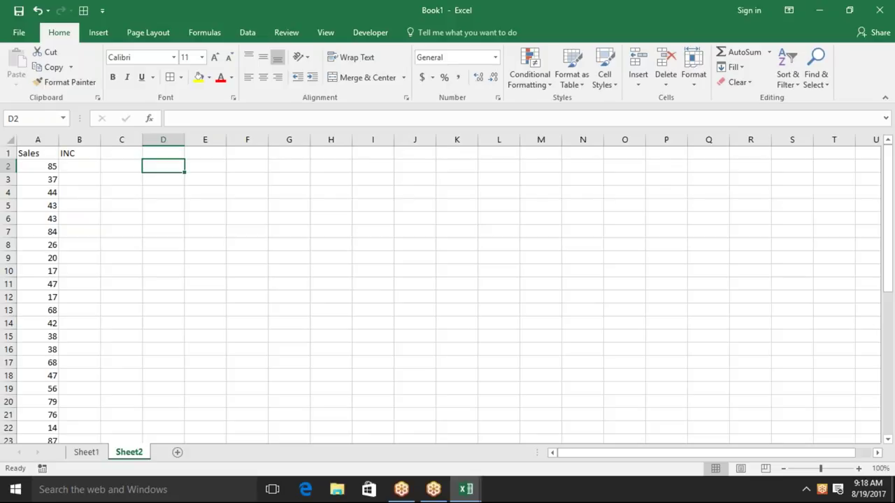
{"action": "type", "text": "0>"}
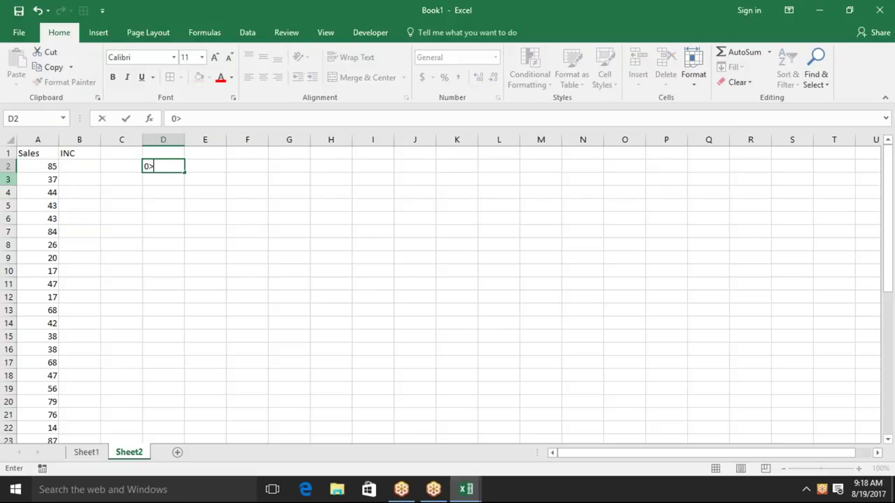
{"action": "key", "text": "BackSpace"}
{"action": "key", "text": "BackSpace"}
{"action": "type", "text": "<40"}
{"action": "key", "text": "Tab"}
{"action": "type", "text": "500"}
{"action": "key", "text": "Tab"}
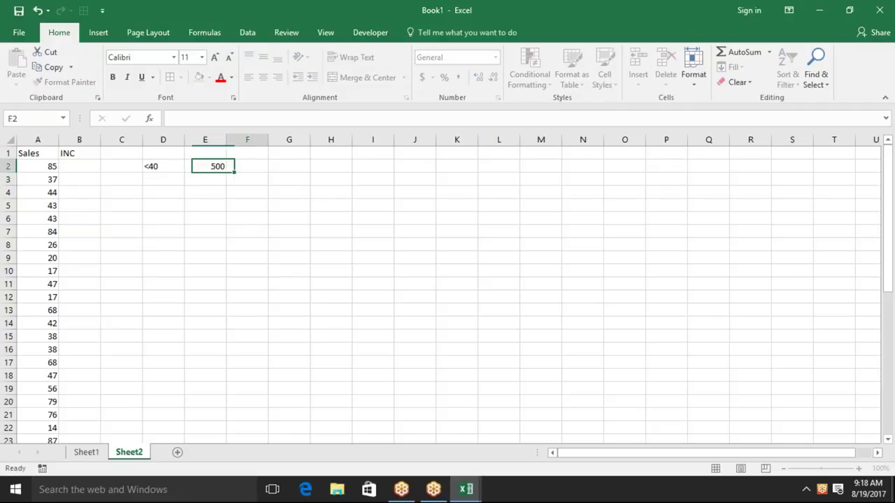
Step: Add the second incentive rule: >40 gives 2000
{"action": "key", "text": "Down"}
{"action": "key", "text": "Left"}
{"action": "key", "text": "Left"}
{"action": "type", "text": ">40"}
{"action": "key", "text": "Tab"}
{"action": "type", "text": "2000"}
{"action": "key", "text": "Return"}
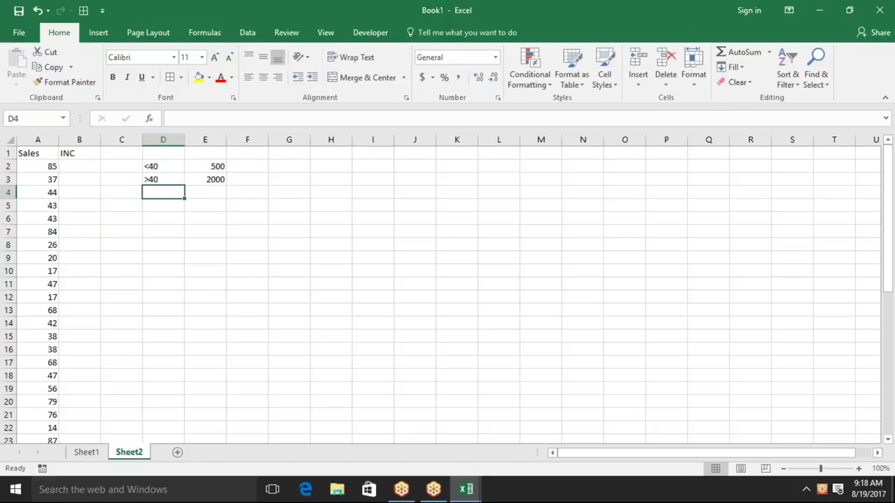
Step: Move to the first INC cell B2, then go to Module1 below the rr macro
{"action": "key", "text": "Up"}
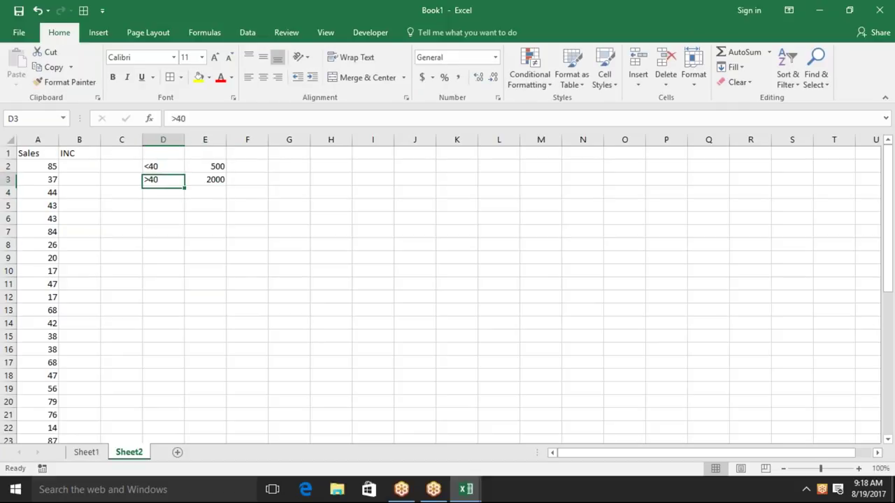
{"action": "key", "text": "Left"}
{"action": "key", "text": "Left"}
{"action": "key", "text": "Up"}
{"action": "key", "text": "alt+F11"}
{"action": "key", "text": "Down"}
{"action": "key", "text": "Down"}
{"action": "key", "text": "Down"}
{"action": "key", "text": "Down"}
{"action": "key", "text": "Down"}
Step: Start a new macro header Sub inc() below Sub rr
{"action": "key", "text": "Return"}
{"action": "type", "text": "sub inc"}
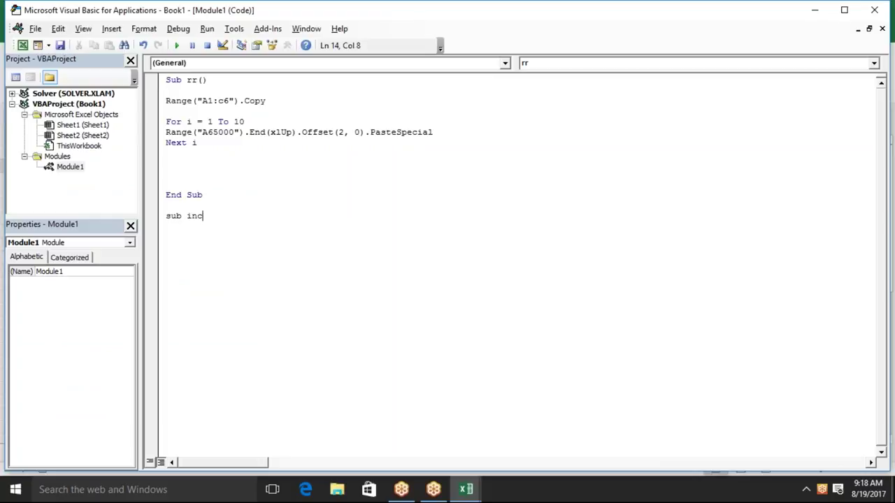
{"action": "type", "text": "()"}
{"action": "key", "text": "Return"}
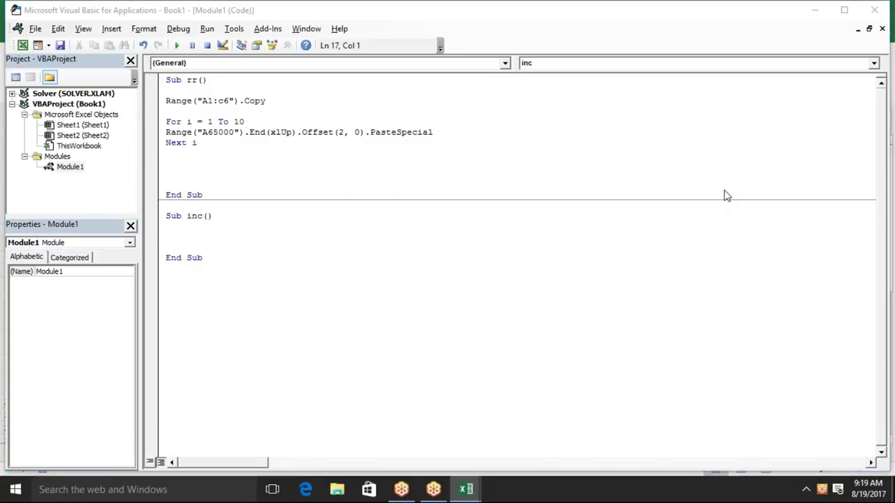
Step: Add blank lines in the inc body and check cells A2 and B2 on the worksheet
{"action": "left_click", "coordinate": [253, 243]}
{"action": "key", "text": "Return"}
{"action": "key", "text": "Return"}
{"action": "key", "text": "Return"}
{"action": "key", "text": "Return"}
{"action": "key", "text": "Return"}
{"action": "left_click", "coordinate": [166, 269]}
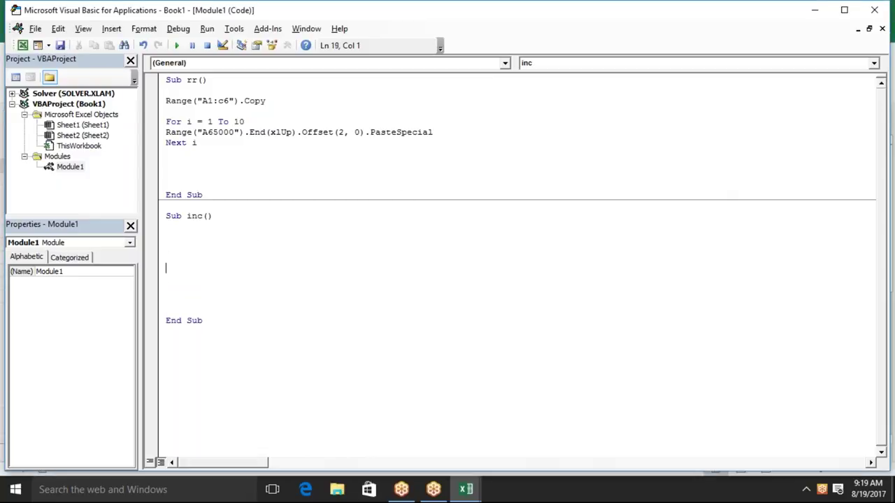
{"action": "key", "text": "alt+F11"}
{"action": "left_click", "coordinate": [79, 167]}
{"action": "left_click", "coordinate": [38, 167]}
{"action": "key", "text": "alt+F11"}
Step: Write If Range("A2").Value >= 40 Then, setting Range("B2").Value = 500
{"action": "type", "text": "range"}
{"action": "type", "text": "(\"A2\")"}
{"action": "key", "text": "Left"}
{"action": "key", "text": "Left"}
{"action": "key", "text": "Left"}
{"action": "key", "text": "Left"}
{"action": "left_click", "coordinate": [165, 257]}
{"action": "type", "text": "if"}
{"action": "key", "text": "Right"}
{"action": "key", "text": "Right"}
{"action": "key", "text": "Right"}
{"action": "key", "text": "Right"}
{"action": "key", "text": "Right"}
{"action": "key", "text": "Right"}
{"action": "key", "text": "Right"}
{"action": "type", "text": ".v"}
{"action": "key", "text": "Tab"}
{"action": "type", "text": ">="}
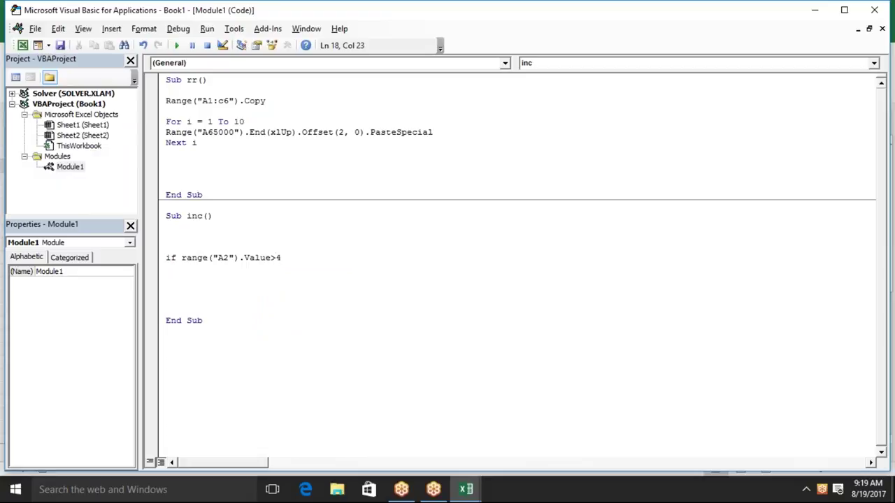
{"action": "type", "text": "40 then"}
{"action": "key", "text": "Return"}
{"action": "type", "text": "range(\"B2\")"}
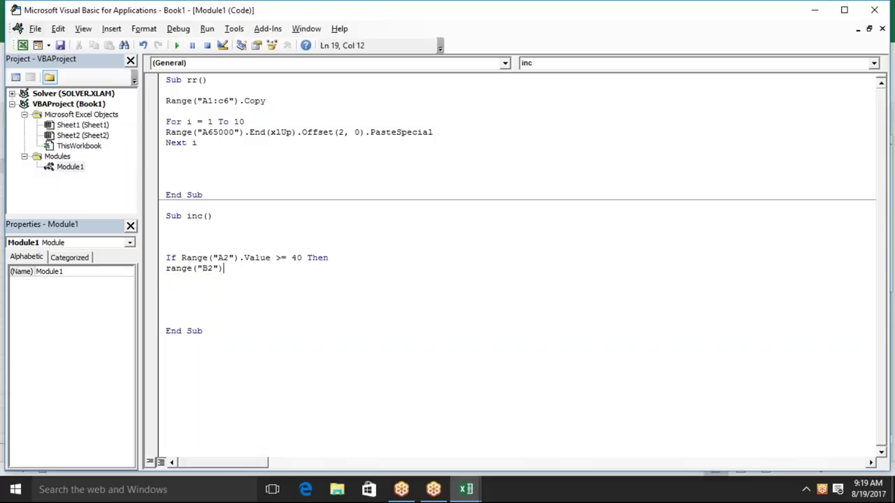
{"action": "type", "text": ".valu"}
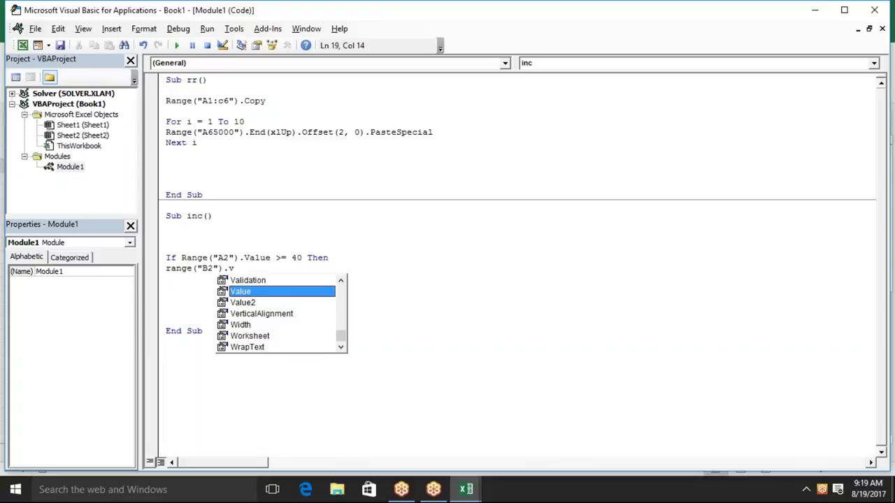
{"action": "key", "text": "Tab"}
{"action": "type", "text": "= "}
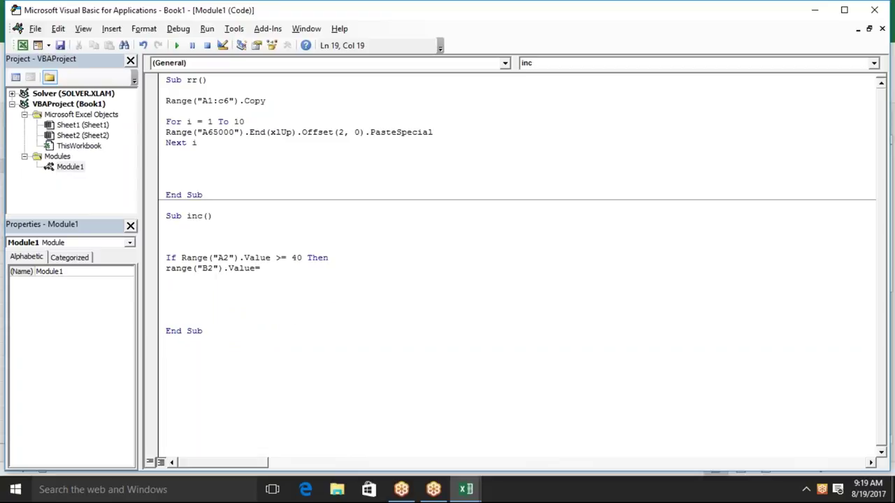
{"action": "type", "text": "500"}
{"action": "key", "text": "Return"}
Step: Add an Else branch that sets Range("B2").Value to 2000, reusing the 500 line
{"action": "type", "text": "else"}
{"action": "key", "text": "Return"}
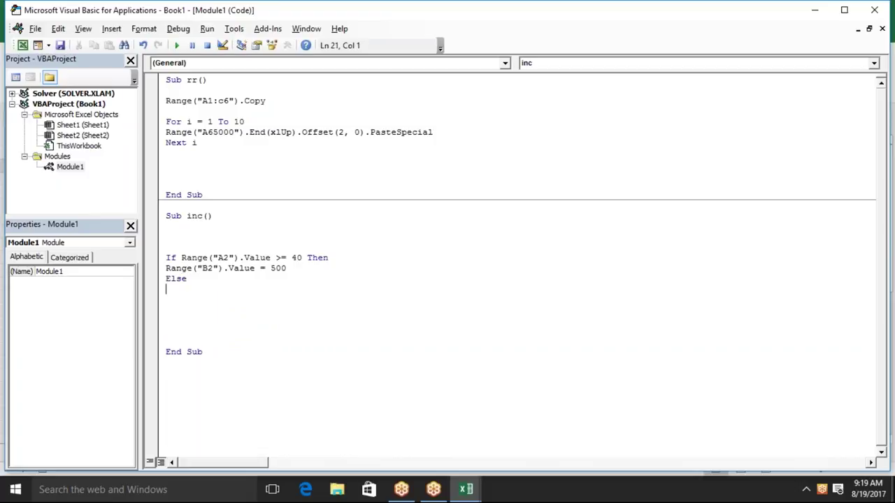
{"action": "left_click", "coordinate": [165, 267]}
{"action": "key", "text": "shift+Down"}
{"action": "key", "text": "ctrl+c"}
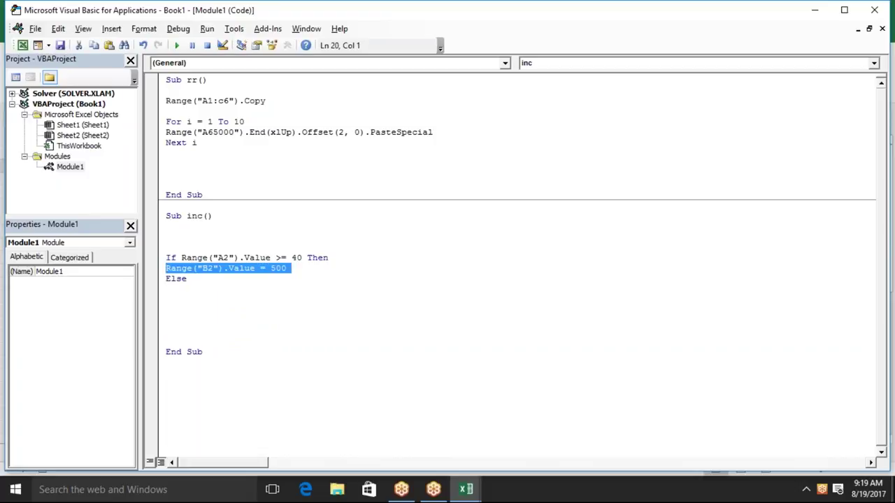
{"action": "key", "text": "Down"}
{"action": "key", "text": "ctrl+v"}
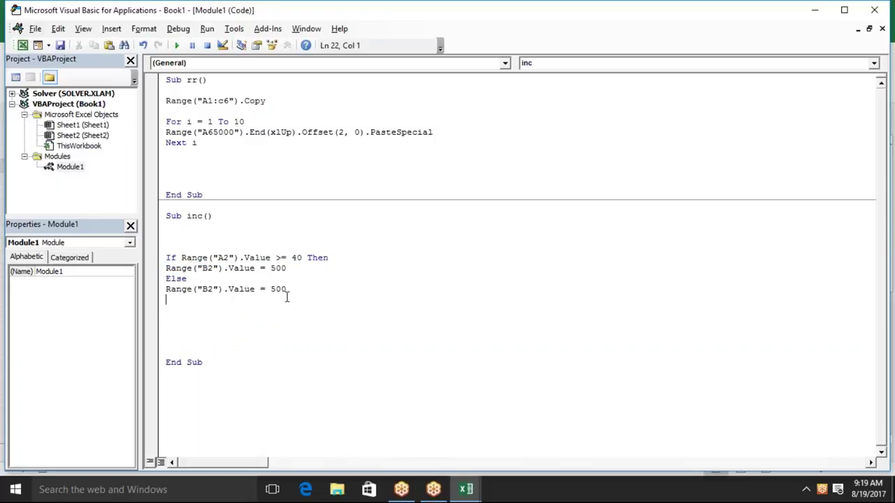
{"action": "left_click", "coordinate": [275, 288]}
{"action": "key", "text": "BackSpace"}
{"action": "type", "text": "20"}
Step: Close the condition with End If and review the whole If…End If block
{"action": "left_click", "coordinate": [233, 299]}
{"action": "type", "text": "end if"}
{"action": "key", "text": "Up"}
{"action": "key", "text": "Up"}
{"action": "key", "text": "Up"}
{"action": "key", "text": "Up"}
{"action": "key", "text": "Left"}
{"action": "key", "text": "Left"}
{"action": "key", "text": "Left"}
{"action": "key", "text": "Left"}
{"action": "key", "text": "Left"}
{"action": "key", "text": "Left"}
{"action": "key", "text": "shift+Down"}
{"action": "key", "text": "shift+Down"}
{"action": "key", "text": "shift+Down"}
{"action": "key", "text": "shift+Down"}
{"action": "key", "text": "shift+Down"}
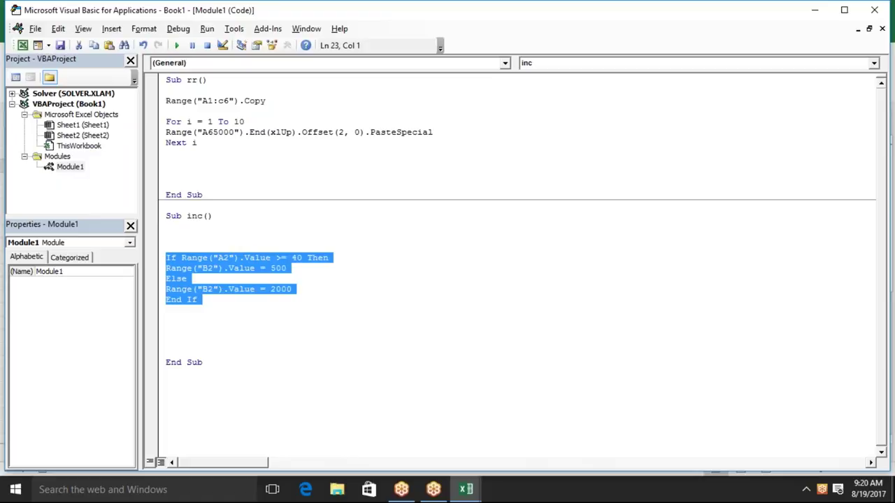
{"action": "left_click", "coordinate": [166, 247]}
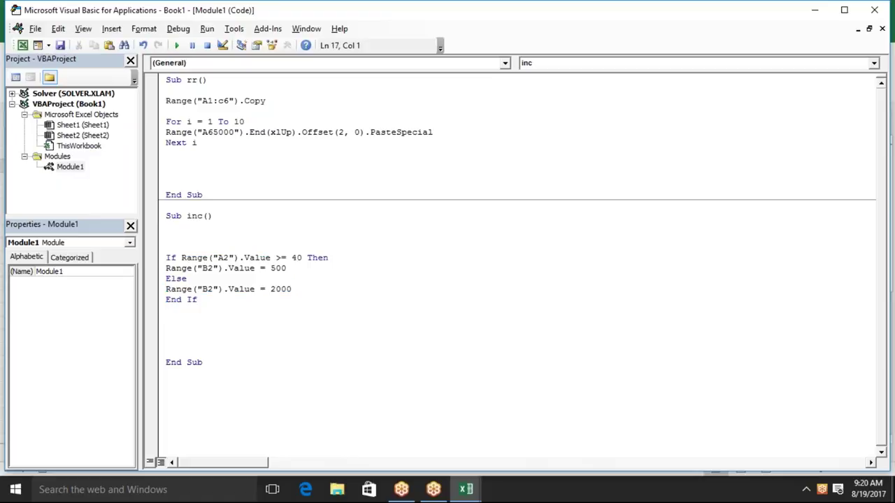
{"action": "key", "text": "alt+F11"}
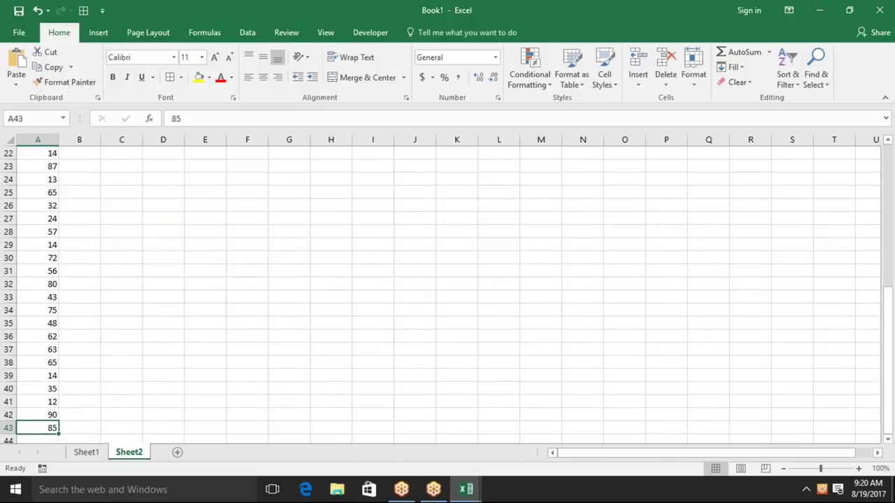
Step: Add the loop header For i = 2 To 43 after finding the last Sales row
{"action": "key", "text": "alt+Tab"}
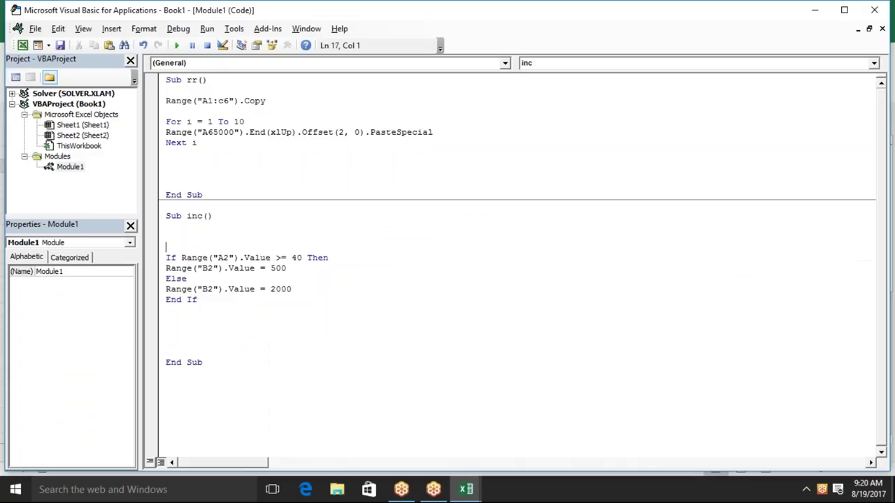
{"action": "key", "text": "Return"}
{"action": "type", "text": "for i= "}
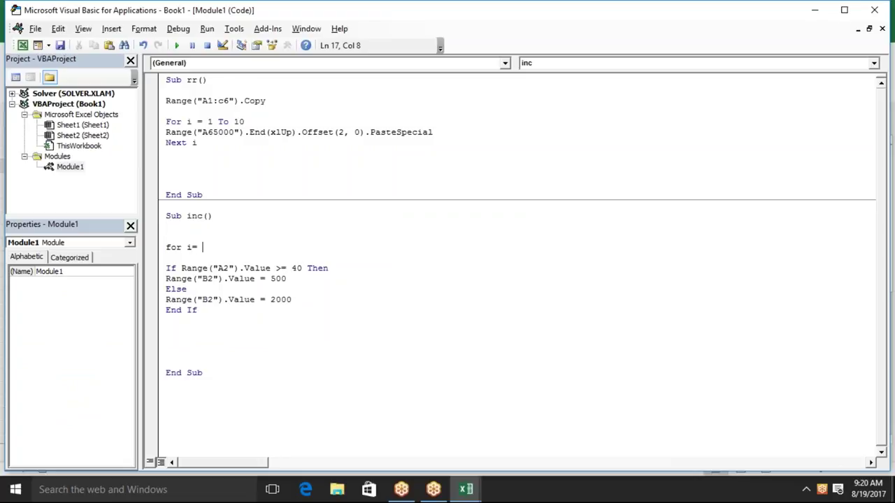
{"action": "type", "text": "2 to"}
{"action": "key", "text": "alt+F11"}
{"action": "key", "text": "ctrl+Down"}
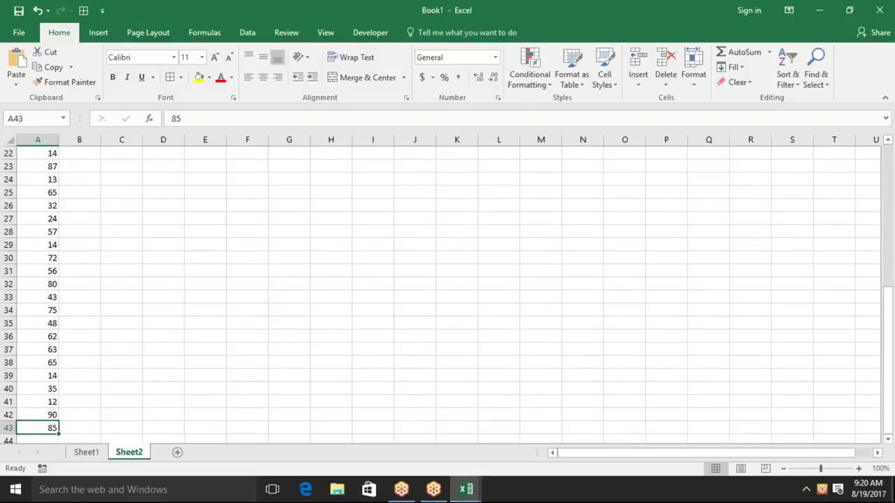
{"action": "key", "text": "alt+F11"}
{"action": "type", "text": "43"}
{"action": "key", "text": "Down"}
Step: Confirm the Sales values span A2:A43 by selecting that range in column A
{"action": "key", "text": "alt+F11"}
{"action": "key", "text": "ctrl+Up"}
{"action": "left_click", "coordinate": [38, 166]}
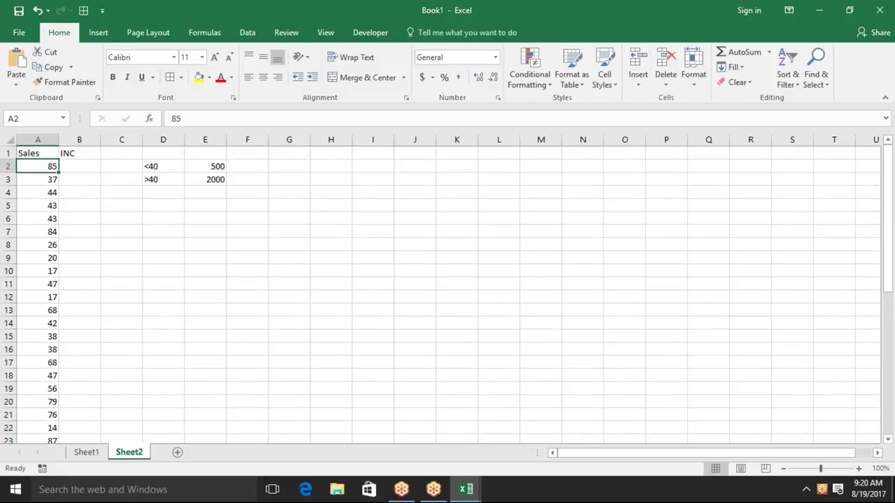
{"action": "key", "text": "ctrl+Down"}
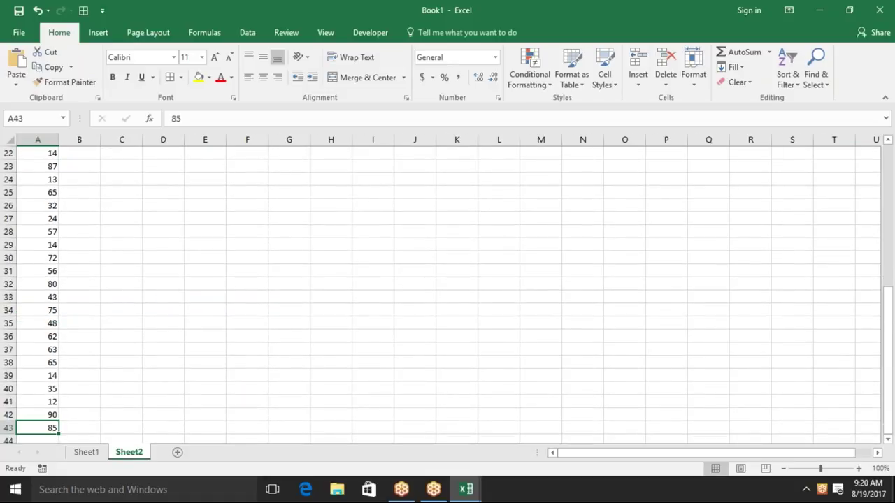
{"action": "key", "text": "ctrl+Up"}
{"action": "key", "text": "ctrl+Down"}
{"action": "key", "text": "Up"}
{"action": "key", "text": "ctrl+Up"}
{"action": "key", "text": "Down"}
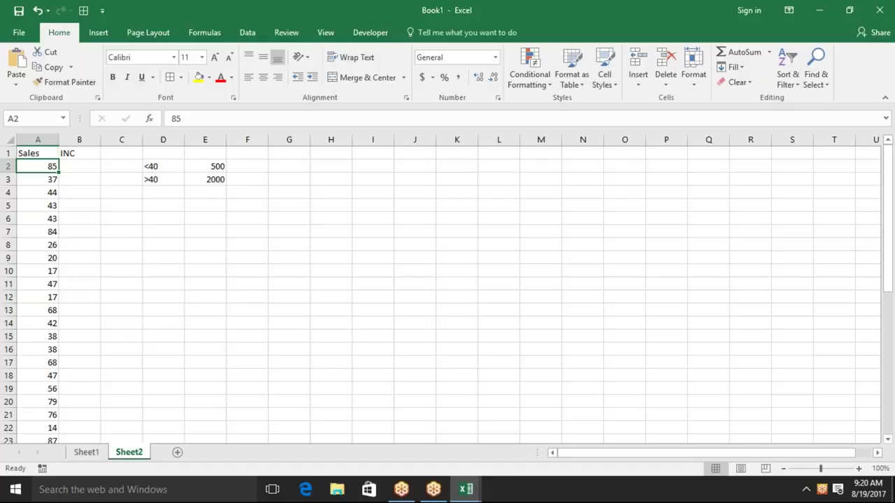
{"action": "key", "text": "ctrl+shift+Down"}
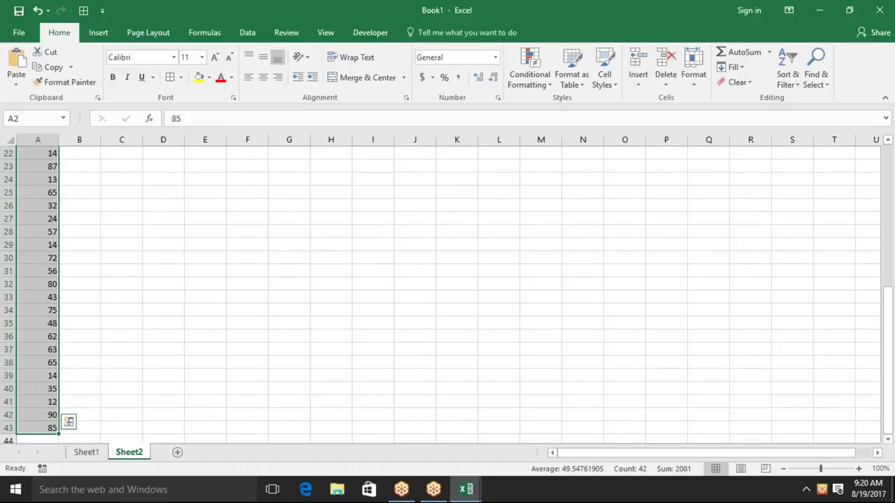
{"action": "key", "text": "alt+F11"}
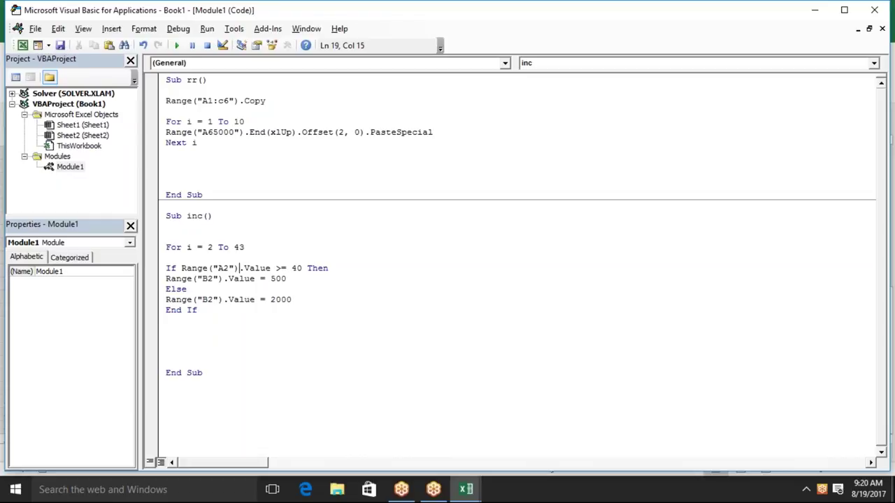
Step: Add Next i below End If, then review the Range("A2") reference in the If line
{"action": "left_click", "coordinate": [203, 320]}
{"action": "key", "text": "Return"}
{"action": "type", "text": "next i"}
{"action": "left_click", "coordinate": [238, 299]}
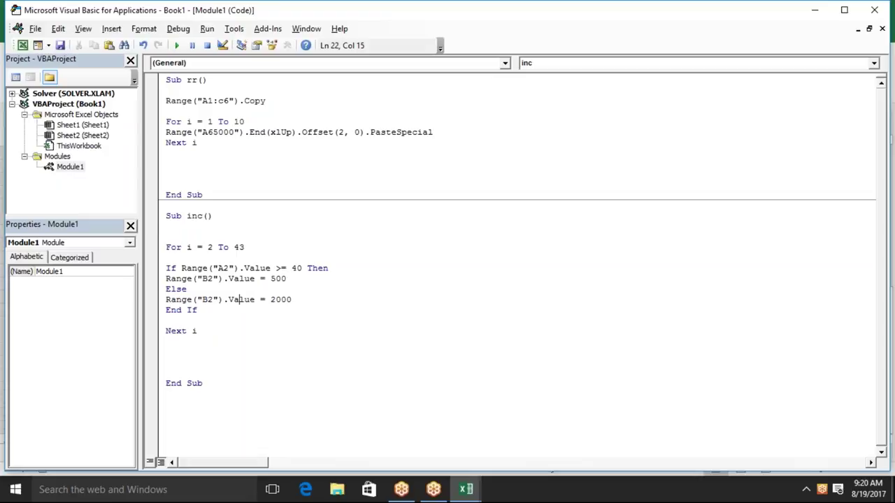
{"action": "left_click", "coordinate": [202, 268]}
{"action": "double_click", "coordinate": [202, 268]}
{"action": "double_click", "coordinate": [224, 268]}
{"action": "key", "text": "alt+F11"}
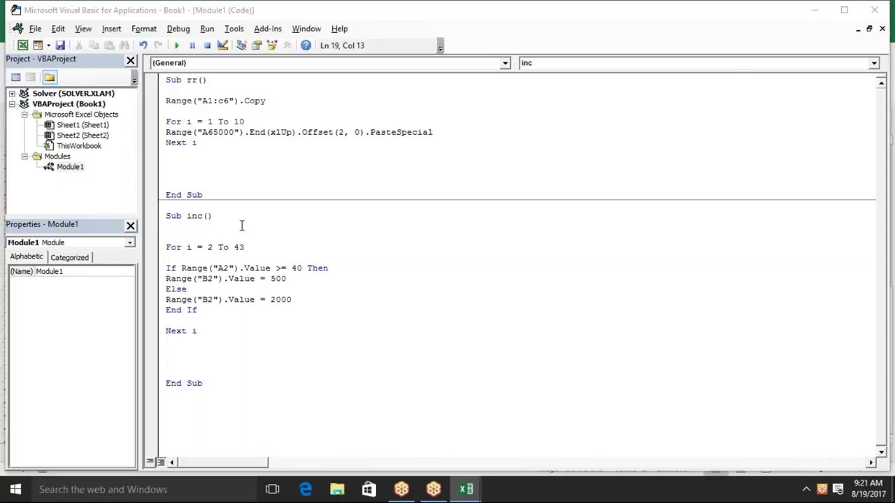
Step: Insert blank lines above and below the PasteSpecial line in Sub rr, then open Debug
{"action": "left_click", "coordinate": [240, 268]}
{"action": "left_click", "coordinate": [241, 184]}
{"action": "left_click", "coordinate": [159, 144]}
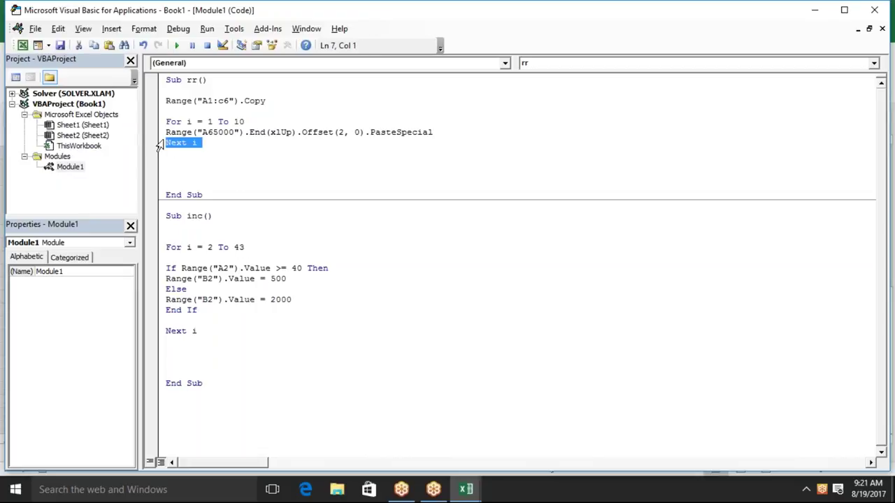
{"action": "left_click", "coordinate": [165, 144]}
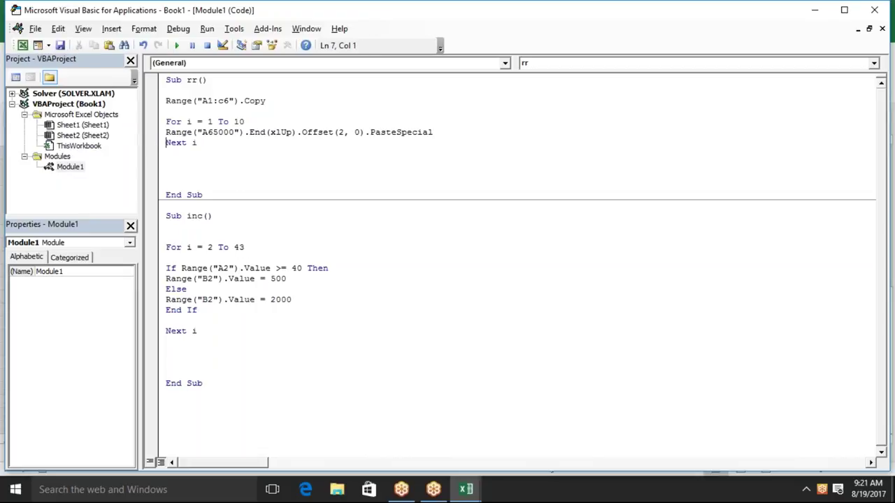
{"action": "key", "text": "Return"}
{"action": "key", "text": "Up"}
{"action": "key", "text": "Up"}
{"action": "key", "text": "Return"}
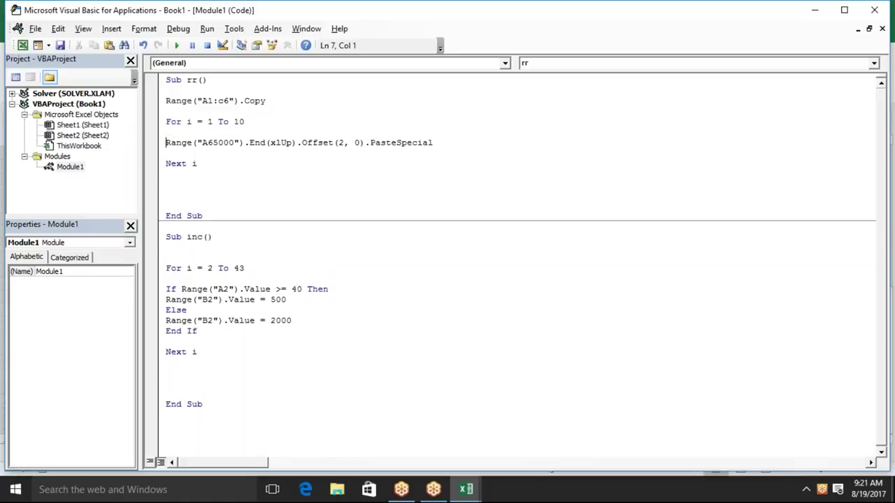
{"action": "double_click", "coordinate": [187, 122]}
{"action": "left_click", "coordinate": [188, 153]}
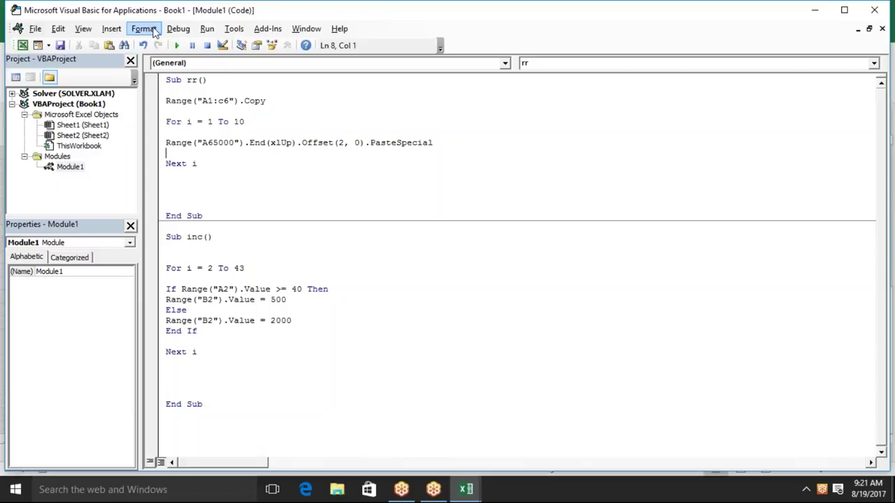
{"action": "left_click", "coordinate": [166, 32]}
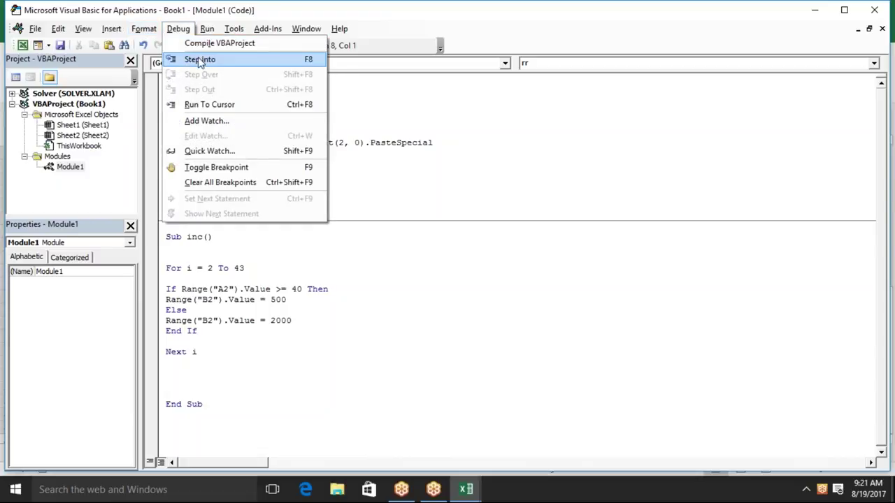
Step: Step through the start of macro rr with F8 and check the copied table on Sheet1
{"action": "left_click", "coordinate": [317, 63]}
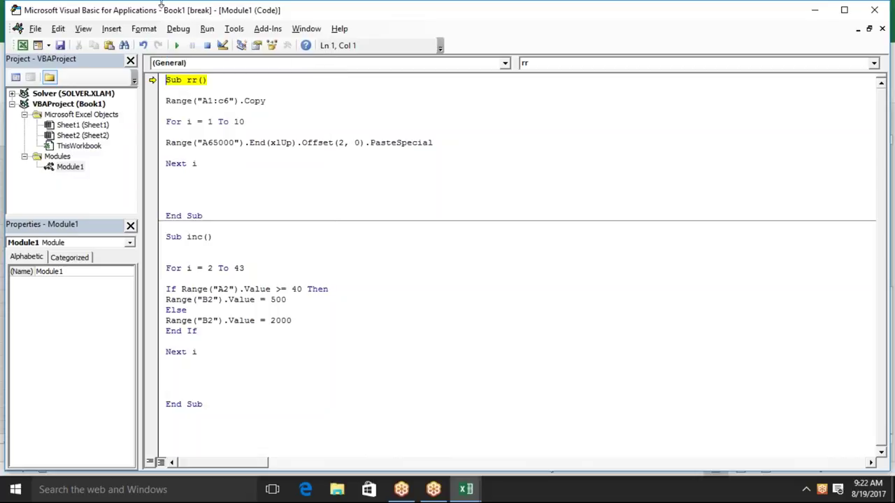
{"action": "key", "text": "F8"}
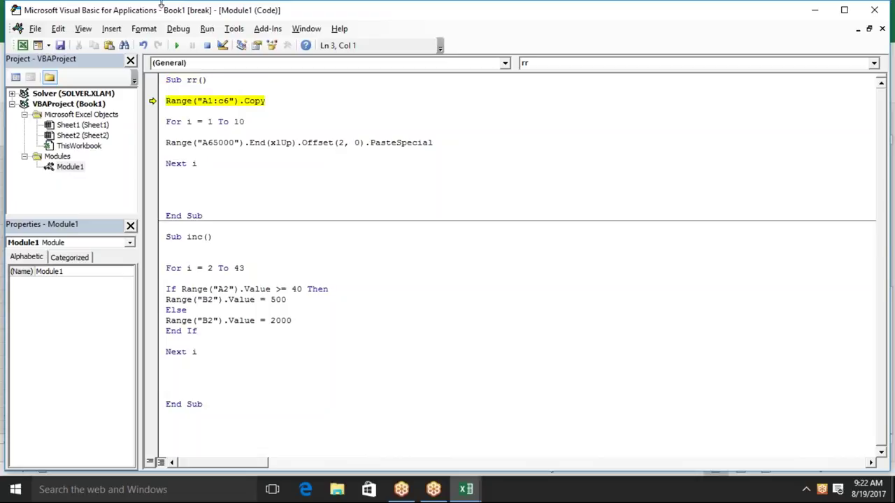
{"action": "key", "text": "F8"}
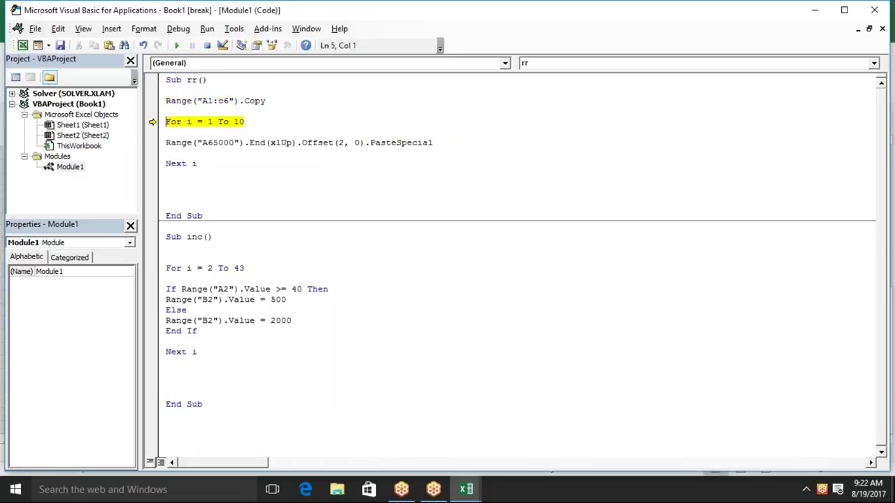
{"action": "key", "text": "F8"}
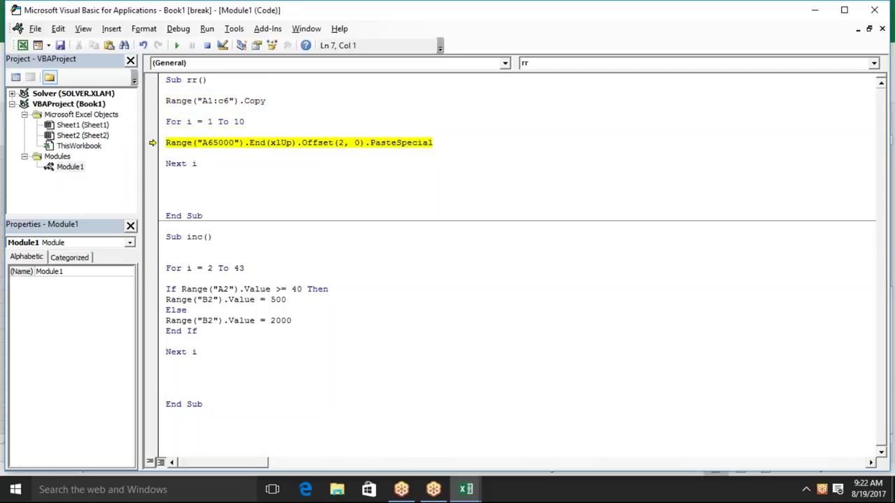
{"action": "key", "text": "alt+F11"}
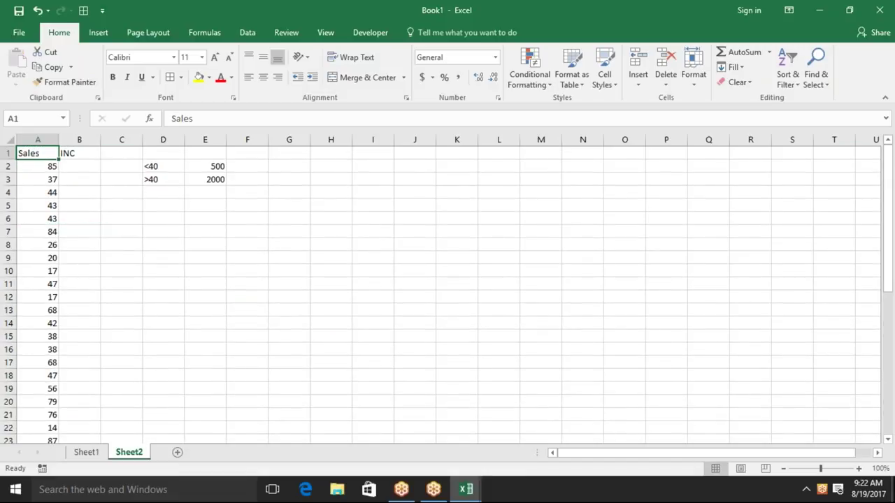
{"action": "left_click", "coordinate": [86, 452]}
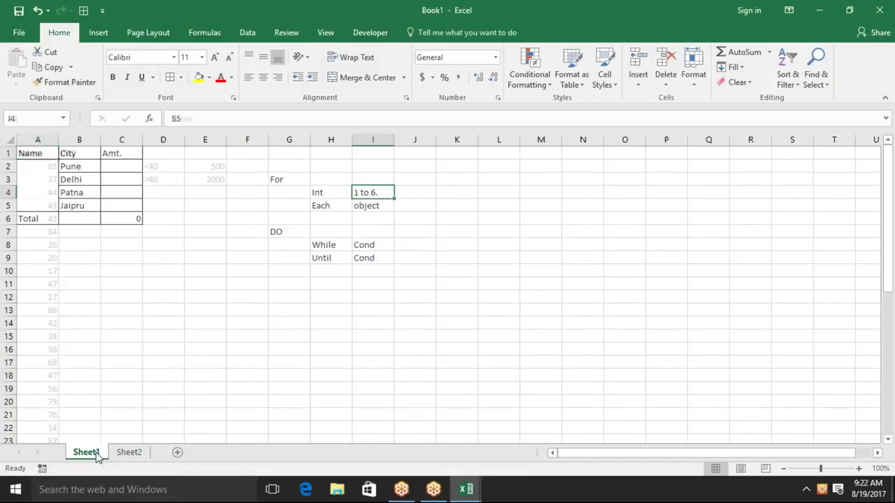
{"action": "key", "text": "alt"}
{"action": "key", "text": "Escape"}
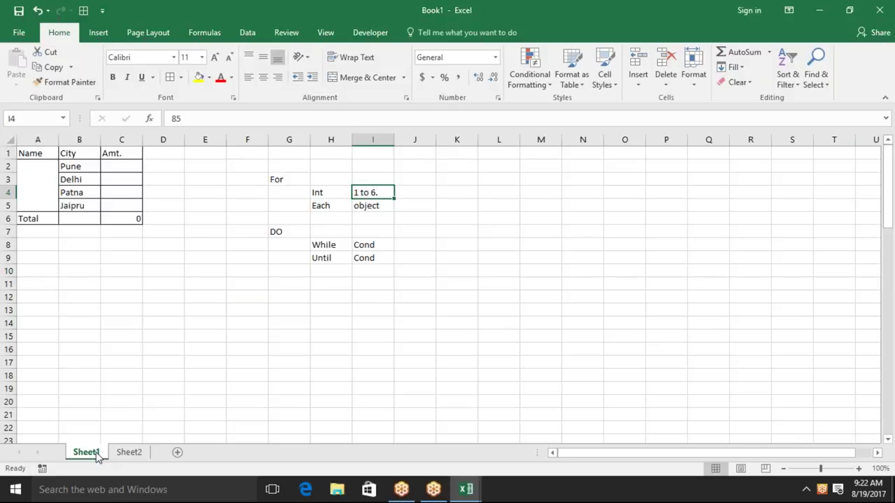
{"action": "key", "text": "alt+F11"}
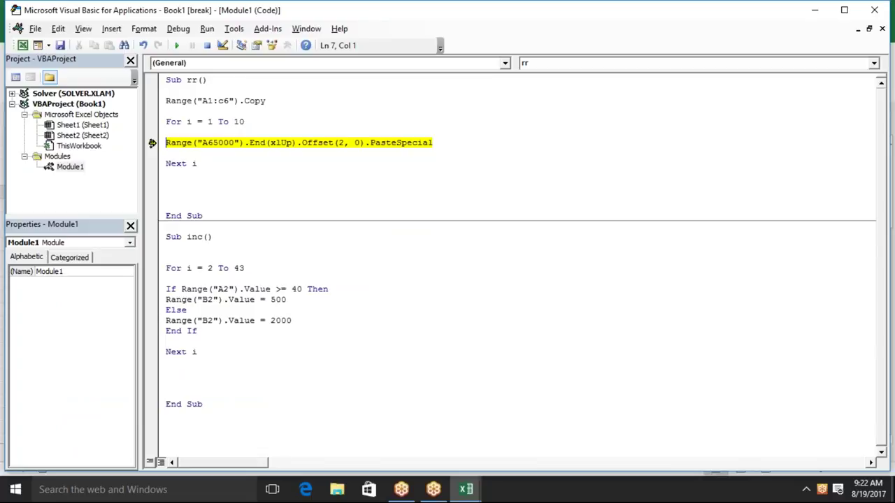
Step: Move execution back to the Copy line, step loop passes up to i = 4, then reset
{"action": "left_click_drag", "start_coordinate": [153, 142], "coordinate": [152, 121]}
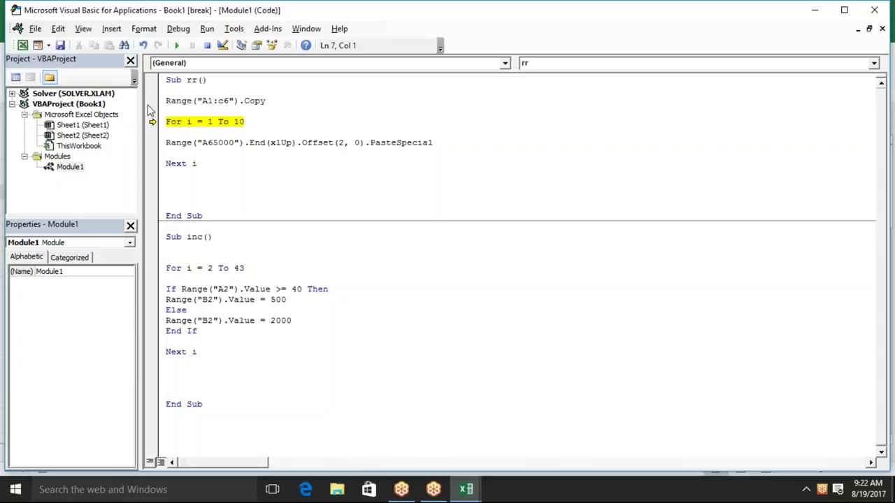
{"action": "left_click_drag", "start_coordinate": [152, 121], "coordinate": [152, 100]}
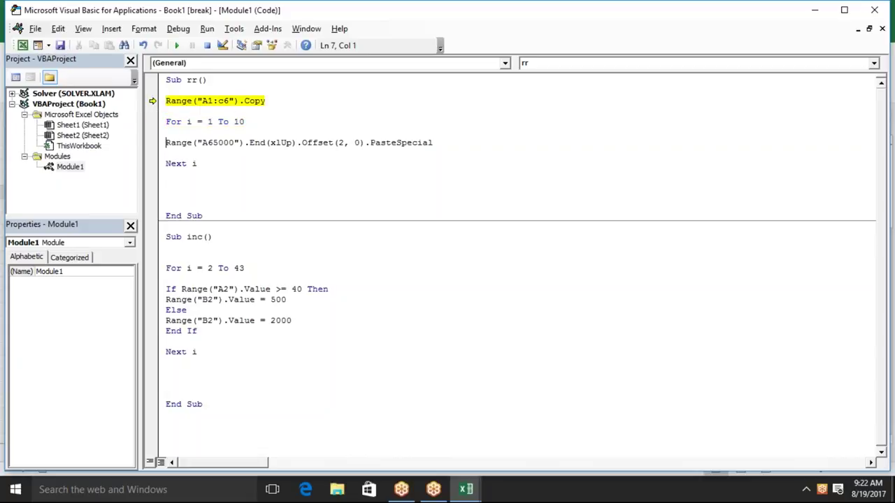
{"action": "key", "text": "F8"}
{"action": "key", "text": "F8"}
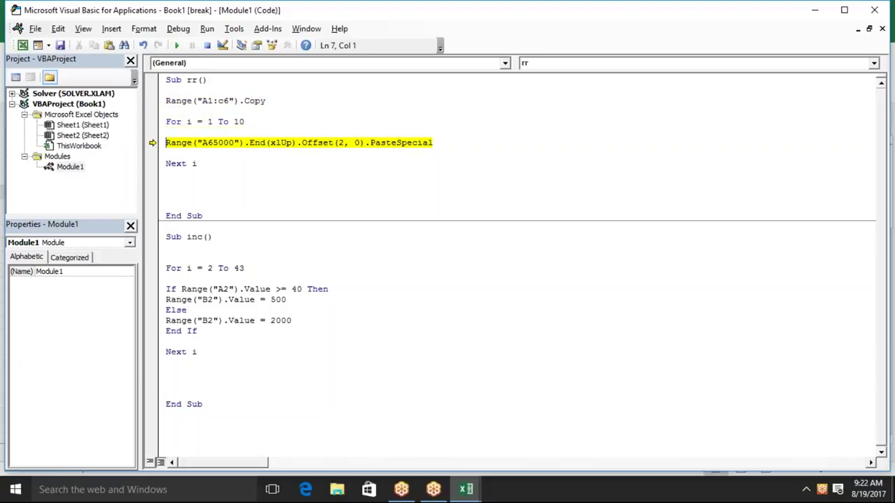
{"action": "mouse_move", "coordinate": [189, 121]}
{"action": "key", "text": "F8"}
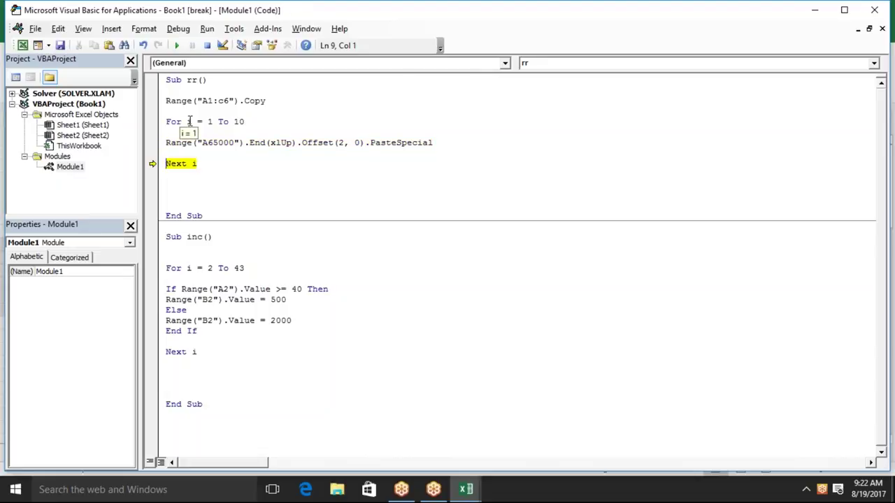
{"action": "key", "text": "F8"}
{"action": "mouse_move", "coordinate": [188, 121]}
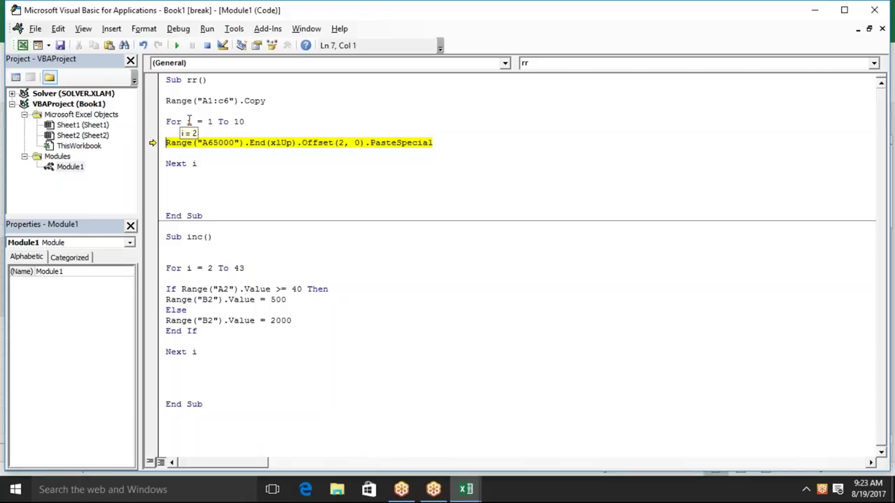
{"action": "key", "text": "F8"}
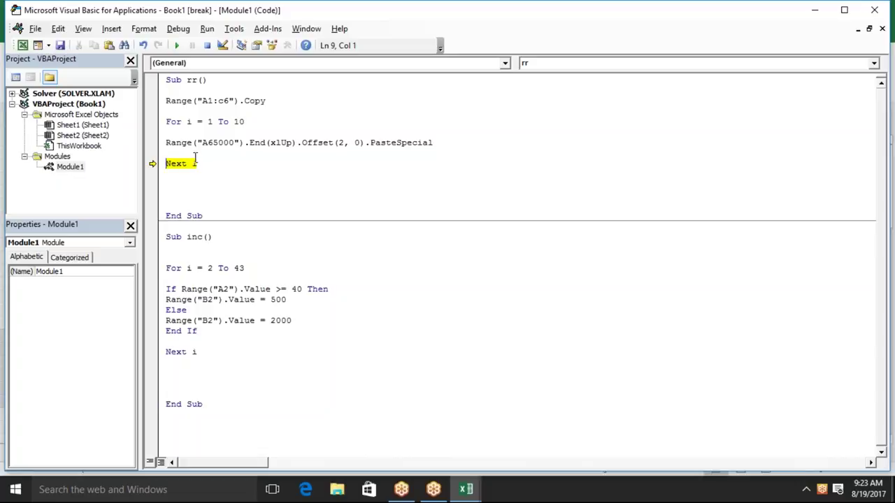
{"action": "key", "text": "F8"}
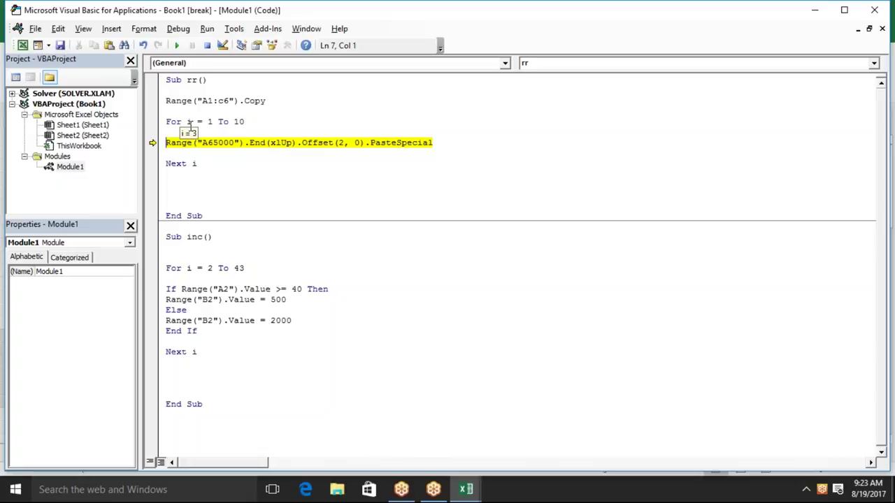
{"action": "key", "text": "F8"}
{"action": "key", "text": "F8"}
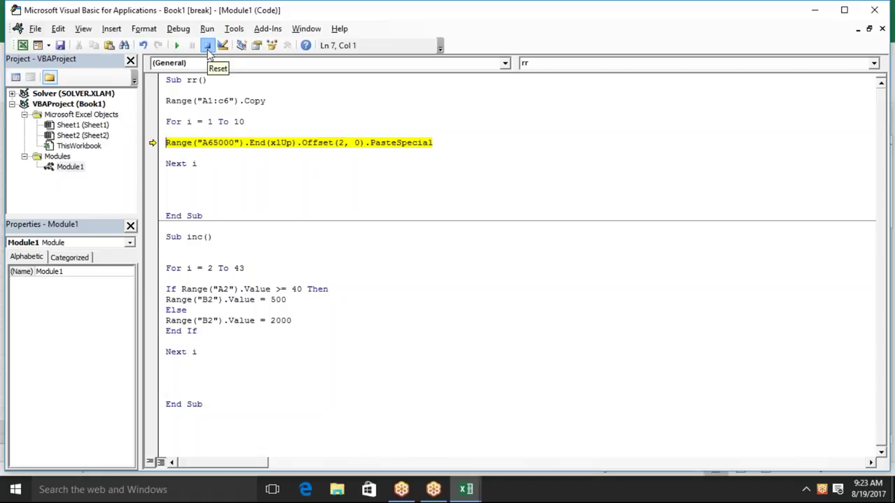
{"action": "left_click", "coordinate": [207, 51]}
{"action": "left_click", "coordinate": [221, 289]}
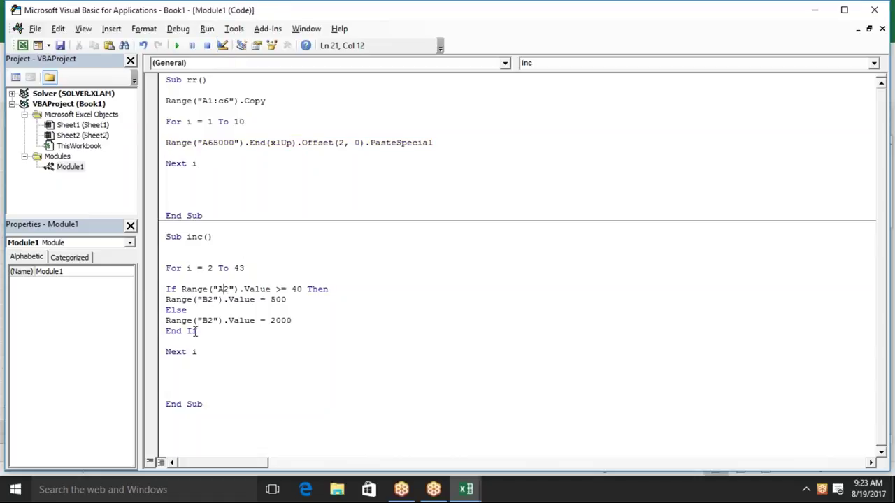
Step: Change the If line's reference to Range("A" & I)
{"action": "key", "text": "Delete"}
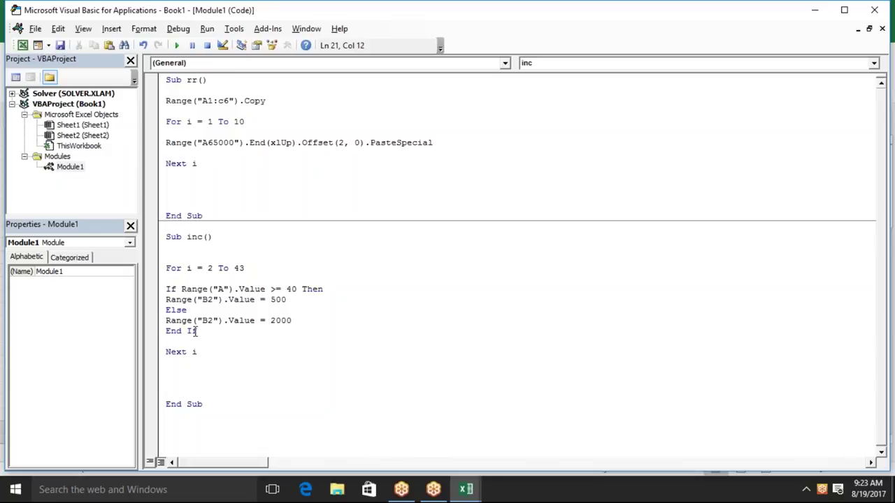
{"action": "key", "text": "Right"}
{"action": "type", "text": "& "}
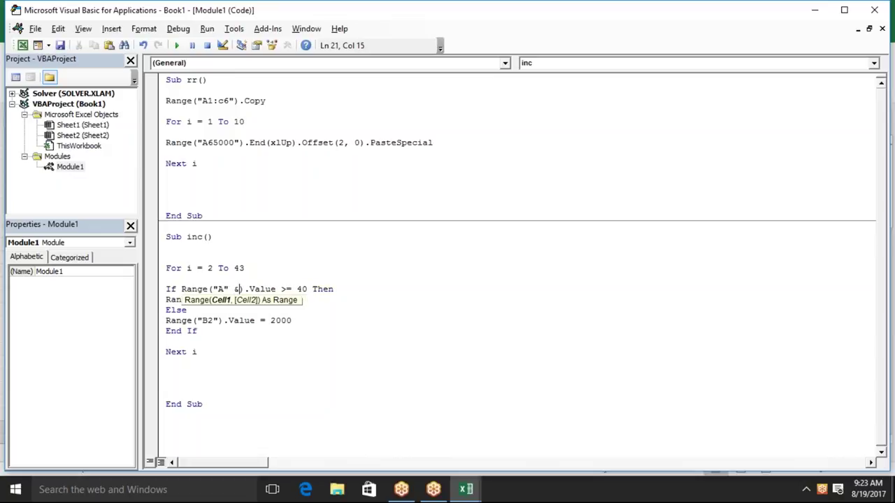
{"action": "type", "text": "I"}
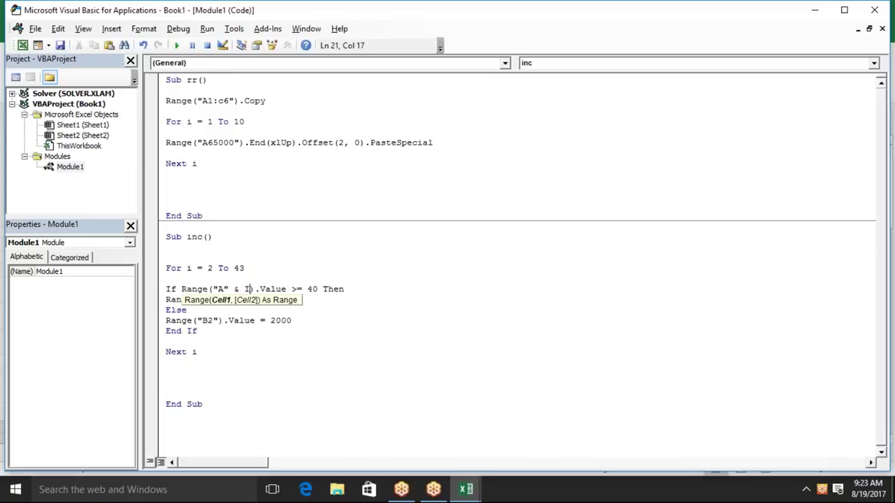
{"action": "left_click", "coordinate": [195, 362]}
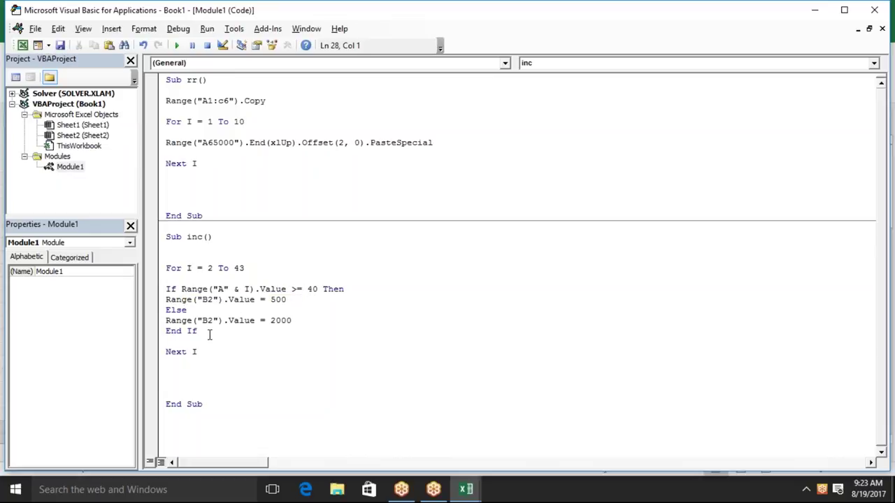
Step: Replace both B2 references with Range("B" & I) on the 500 and 2000 lines
{"action": "left_click", "coordinate": [212, 301]}
{"action": "key", "text": "BackSpace"}
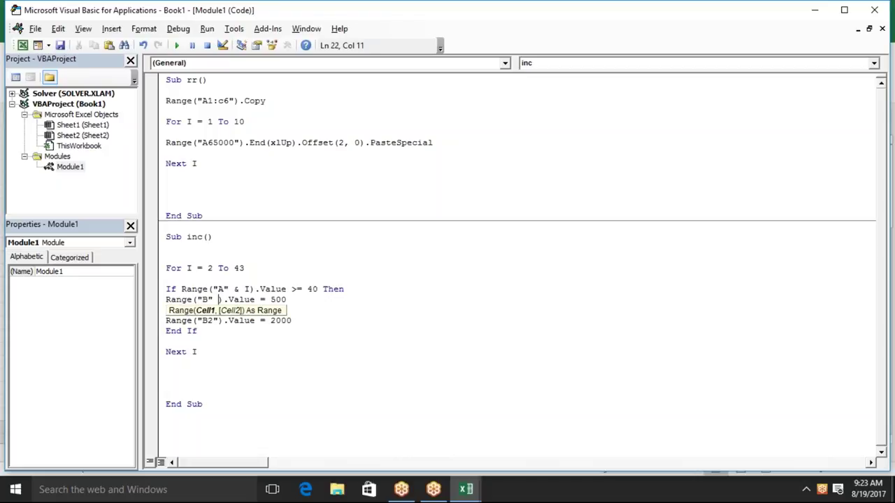
{"action": "type", "text": "& "}
{"action": "type", "text": "I"}
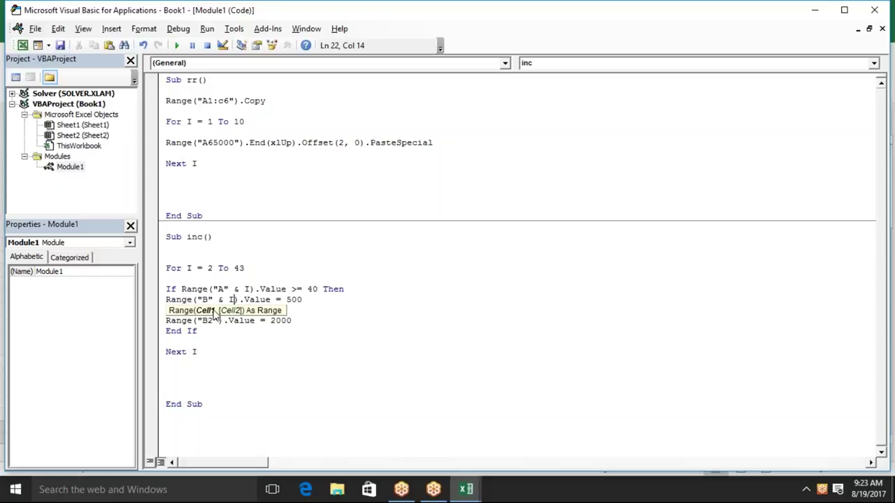
{"action": "left_click", "coordinate": [246, 350]}
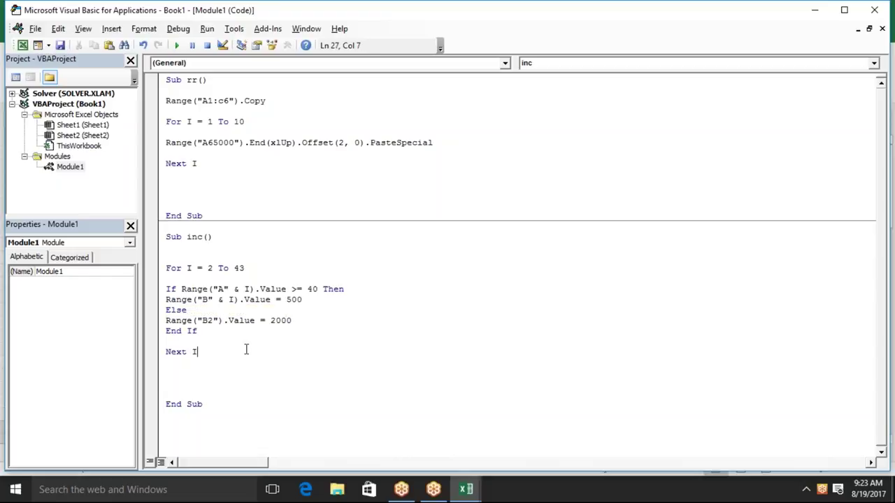
{"action": "left_click", "coordinate": [214, 320]}
{"action": "key", "text": "BackSpace"}
{"action": "type", "text": "& "}
{"action": "type", "text": "I"}
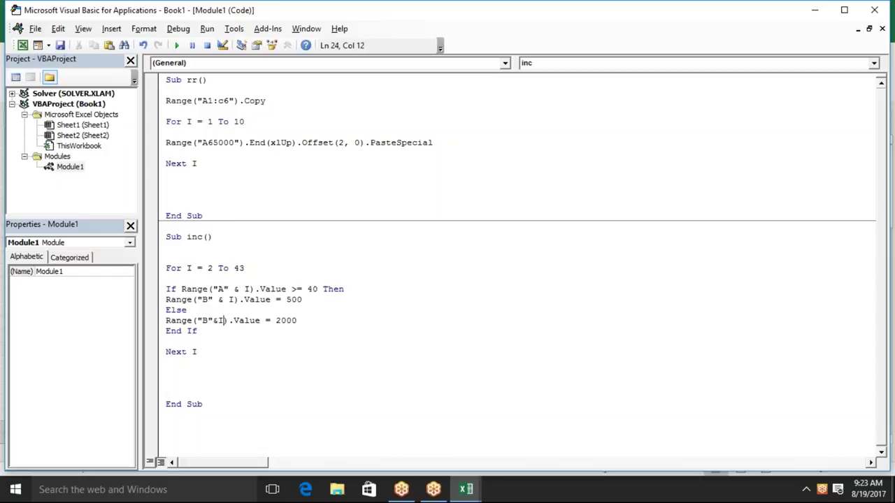
{"action": "left_click", "coordinate": [244, 362]}
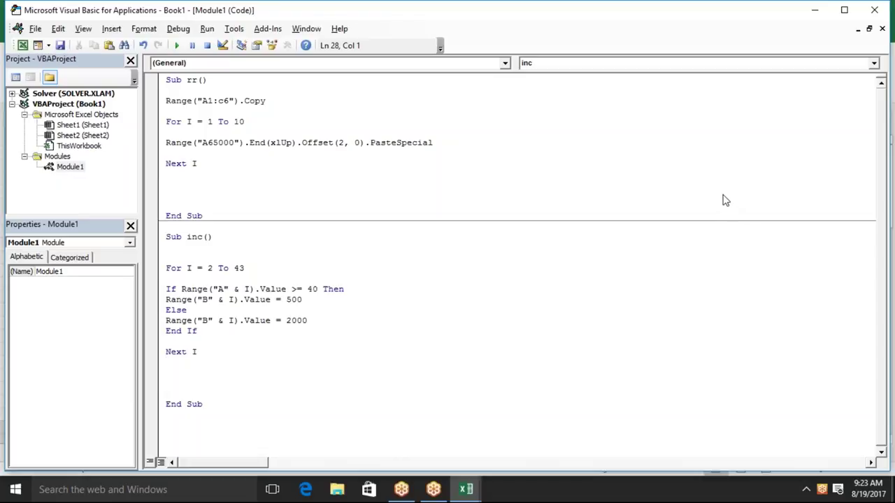
{"action": "key", "text": "alt+F11"}
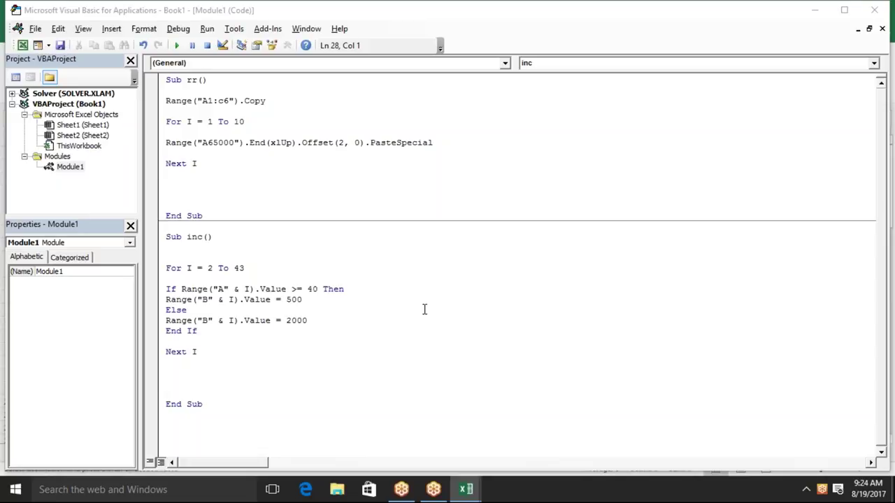
{"action": "left_click", "coordinate": [263, 333]}
{"action": "left_click", "coordinate": [219, 361]}
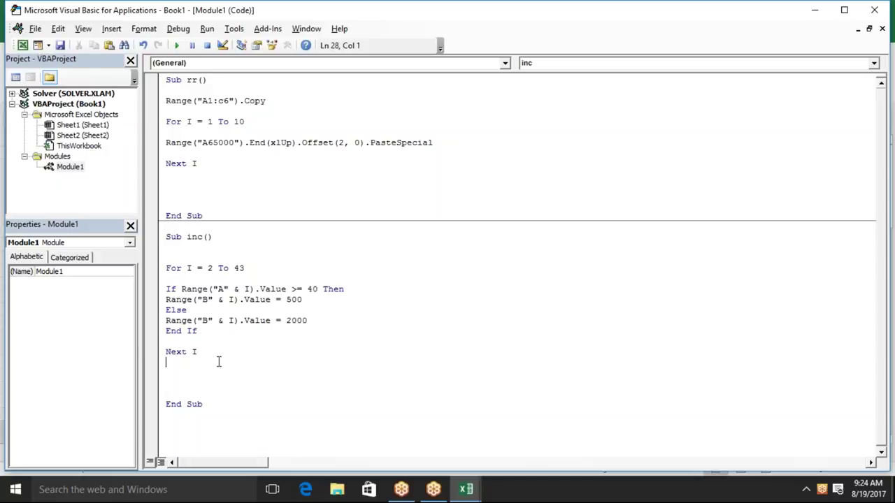
Step: Run macro inc on Sheet2 and select B2:B43 to check the 500/2000 results
{"action": "key", "text": "alt+F11"}
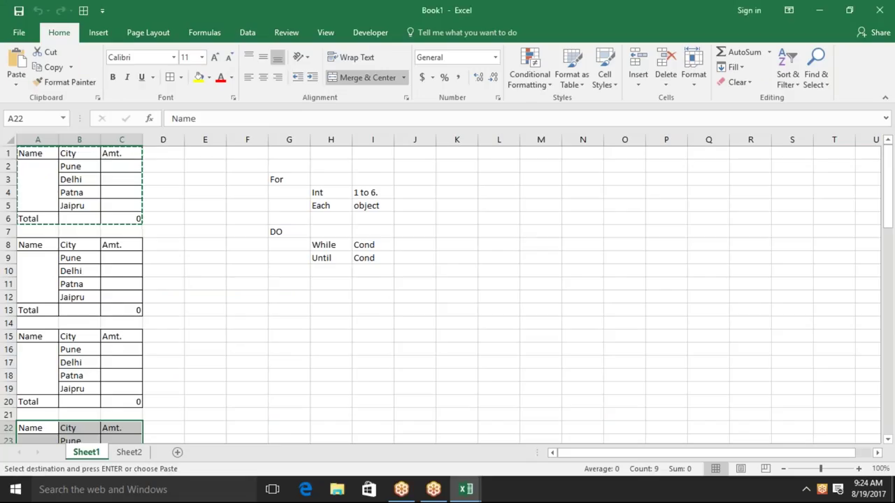
{"action": "left_click", "coordinate": [129, 453]}
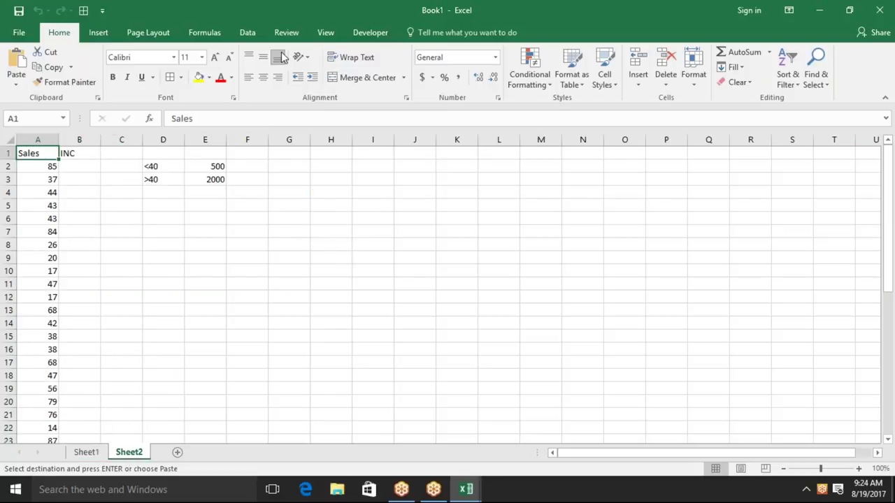
{"action": "left_click", "coordinate": [365, 33]}
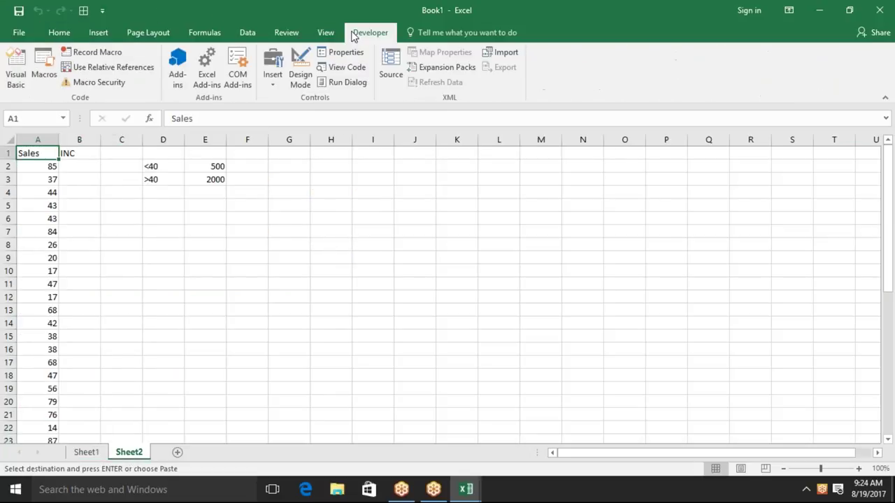
{"action": "left_click", "coordinate": [33, 71]}
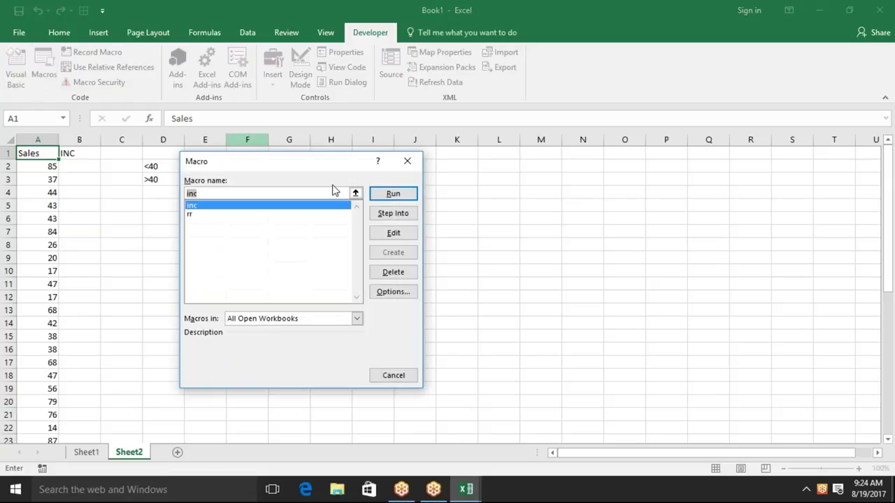
{"action": "left_click", "coordinate": [393, 195]}
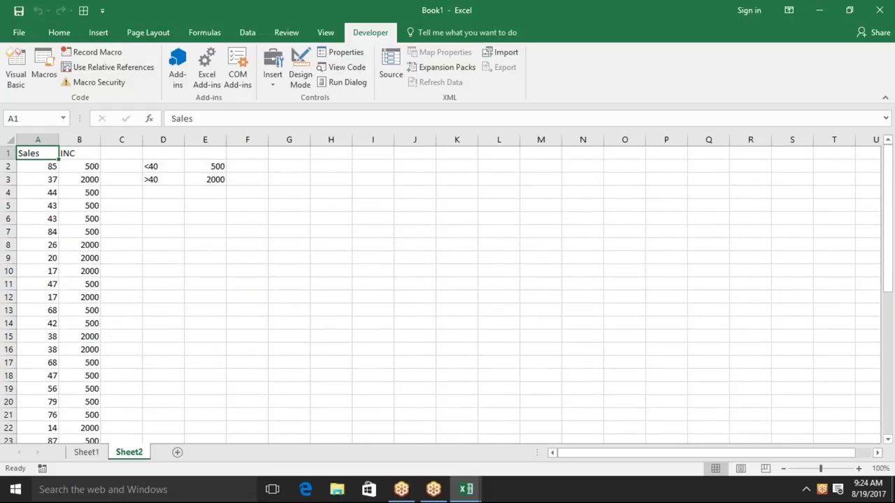
{"action": "key", "text": "Right"}
{"action": "key", "text": "Down"}
{"action": "key", "text": "ctrl+shift+Down"}
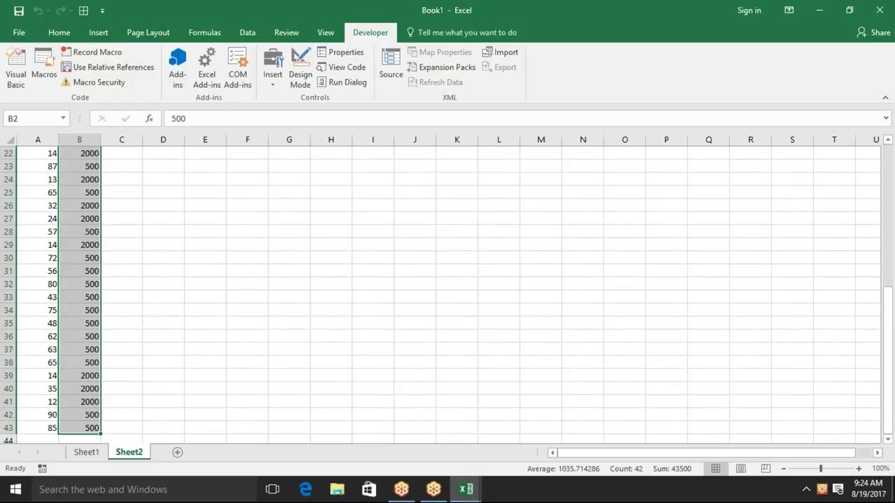
{"action": "scroll", "coordinate": [447, 280], "scroll_direction": "up", "scroll_amount": 7}
{"action": "key", "text": "Up"}
{"action": "key", "text": "alt+F11"}
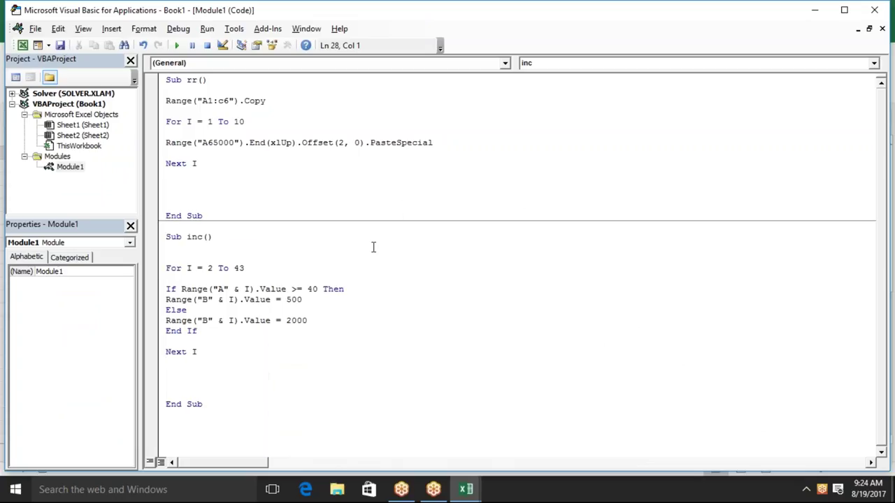
Step: Replace the loop's fixed end value 43 with Range("A65000").End(xlUp).Row in the For line
{"action": "double_click", "coordinate": [259, 268]}
{"action": "key", "text": "BackSpace"}
{"action": "type", "text": "range"}
{"action": "type", "text": "(\"A65000\""}
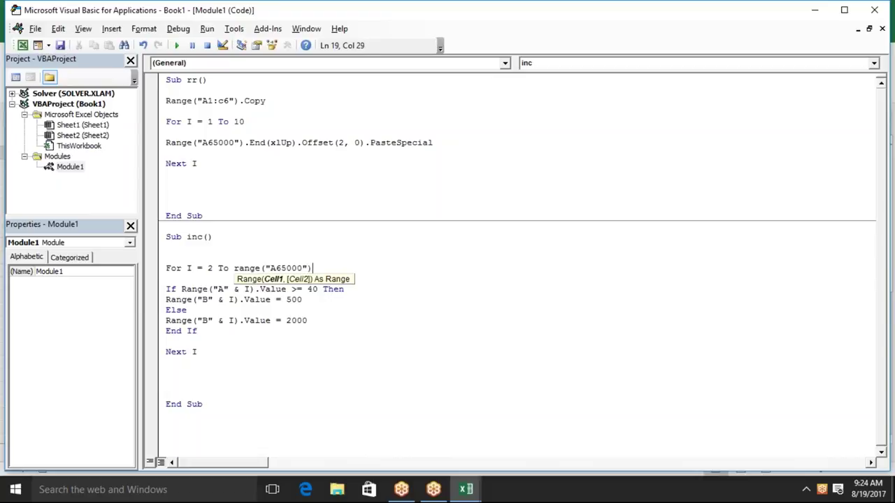
{"action": "type", "text": ").end"}
{"action": "key", "text": "Tab"}
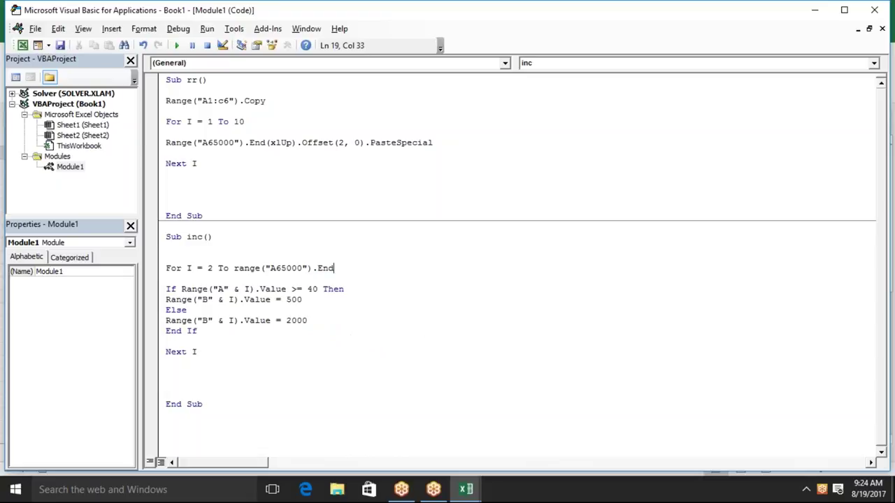
{"action": "type", "text": "("}
{"action": "key", "text": "Down"}
{"action": "key", "text": "Down"}
{"action": "key", "text": "Down"}
{"action": "key", "text": "Down"}
{"action": "key", "text": "Tab"}
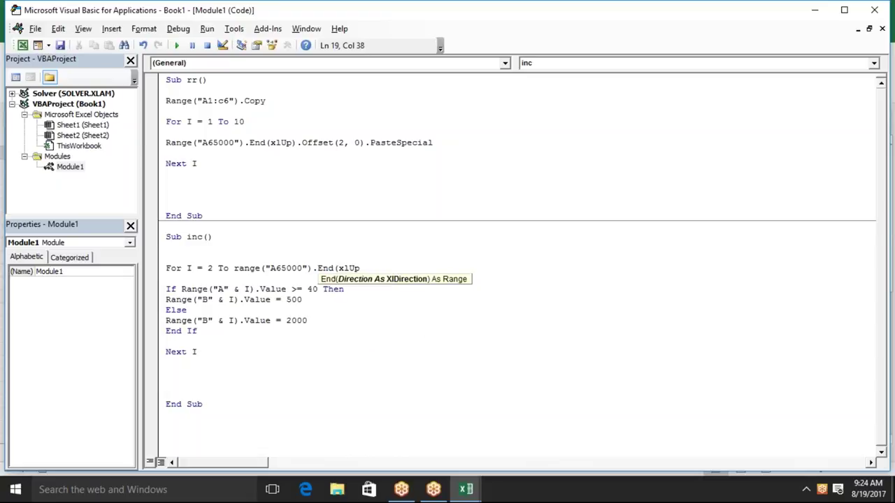
{"action": "type", "text": ")."}
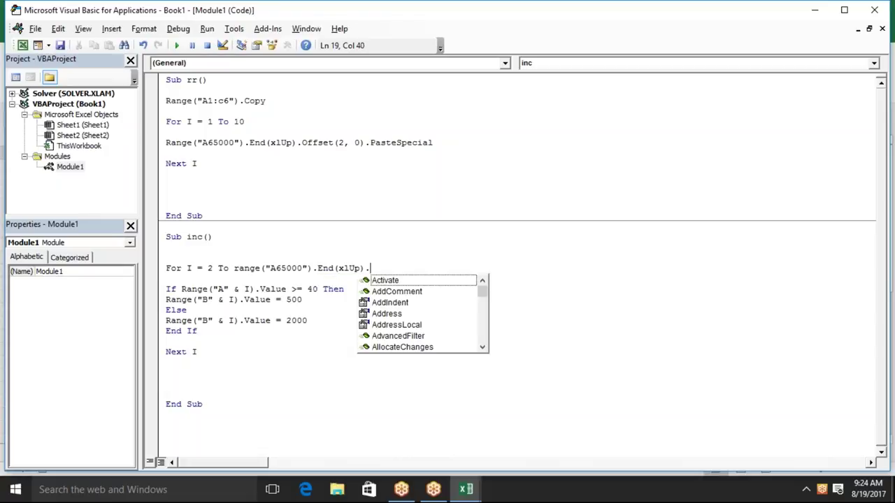
{"action": "type", "text": "ro"}
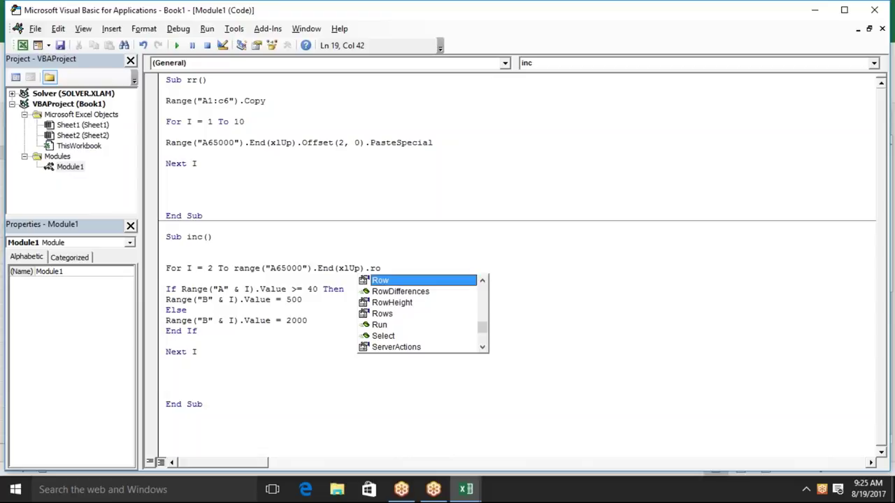
{"action": "key", "text": "Tab"}
{"action": "left_click", "coordinate": [274, 321]}
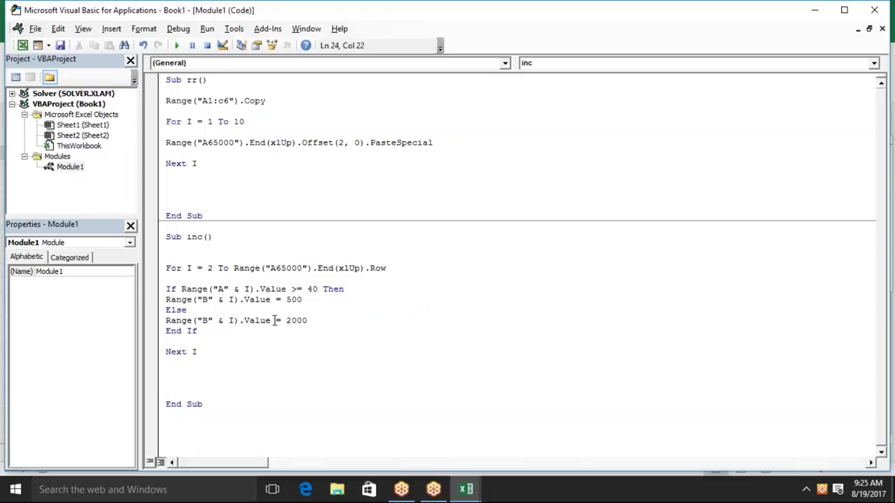
Step: Remove the extra blank lines before End Sub in macro inc and return to Excel
{"action": "key", "text": "alt+F11"}
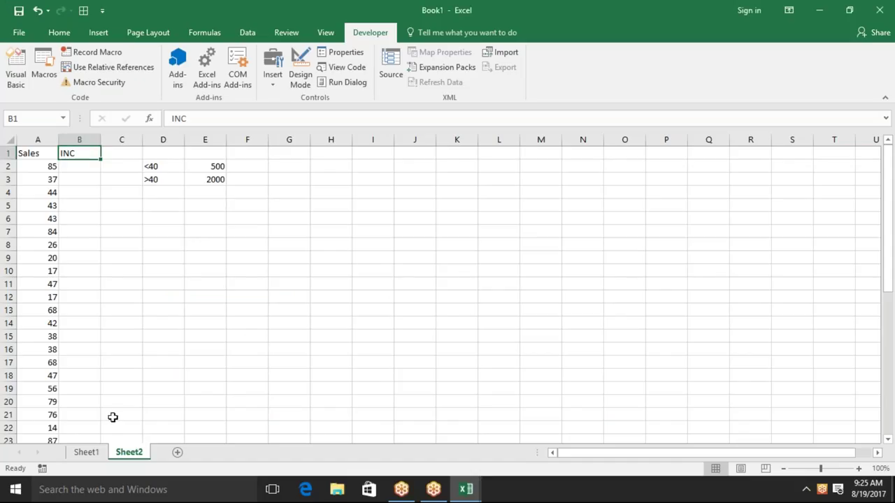
{"action": "key", "text": "alt+F11"}
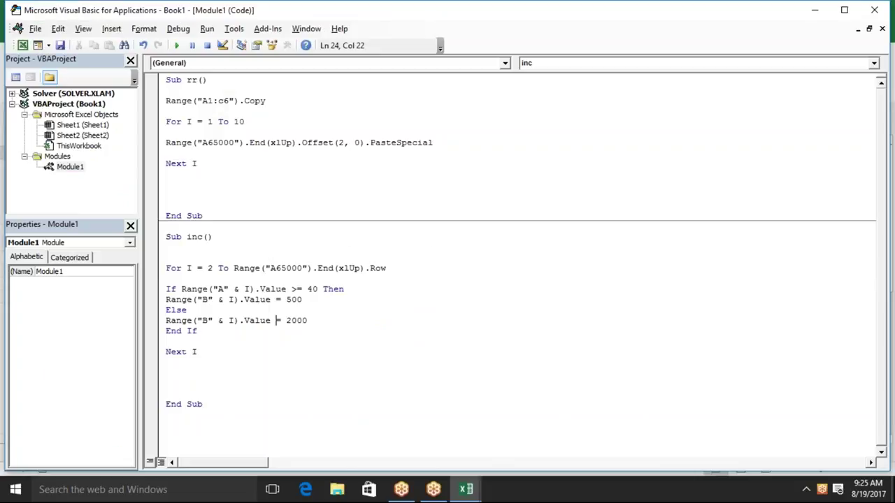
{"action": "left_click", "coordinate": [165, 372]}
{"action": "key", "text": "Delete"}
{"action": "key", "text": "BackSpace"}
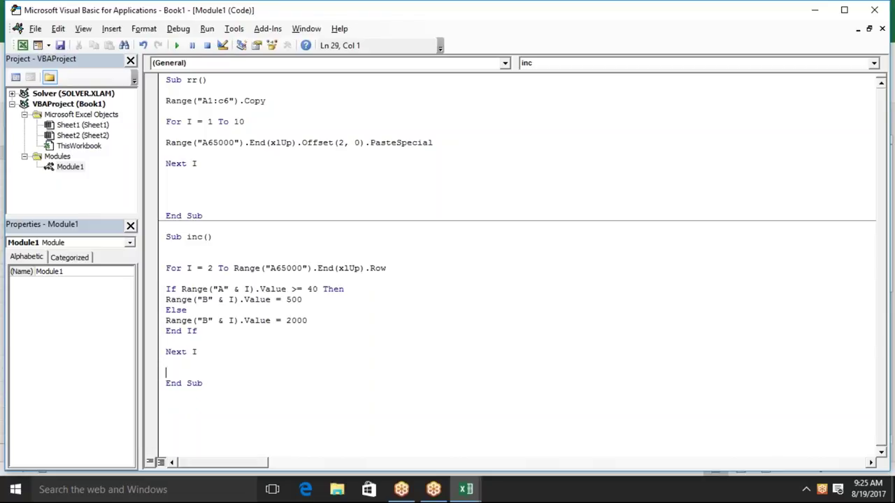
{"action": "key", "text": "Delete"}
{"action": "key", "text": "alt+F11"}
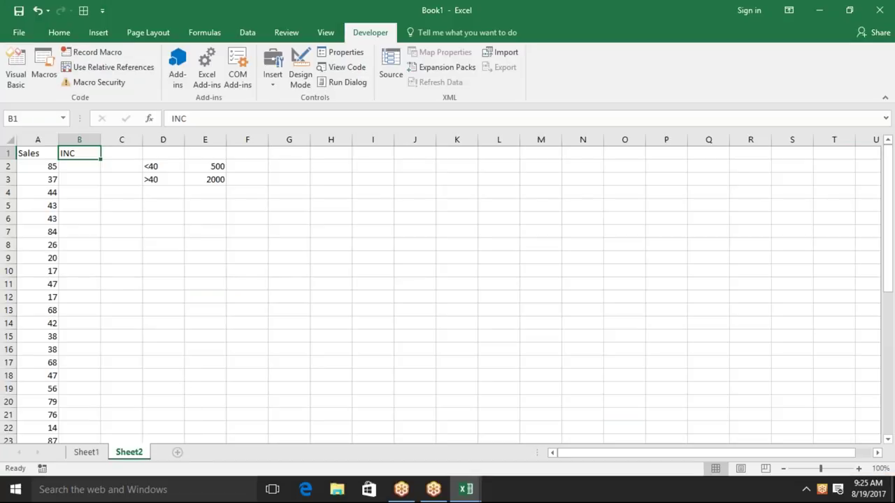
Step: Add four new worksheets so the workbook has Sheet1 through Sheet6
{"action": "left_click", "coordinate": [180, 454]}
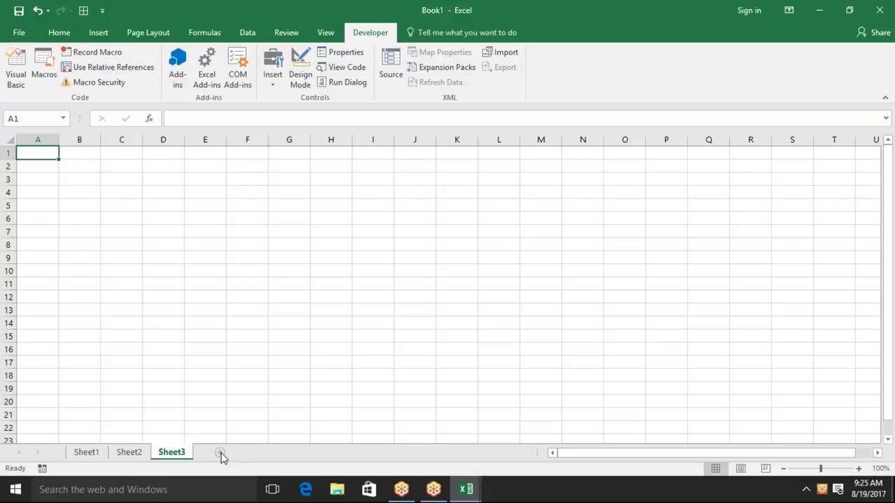
{"action": "left_click", "coordinate": [221, 454]}
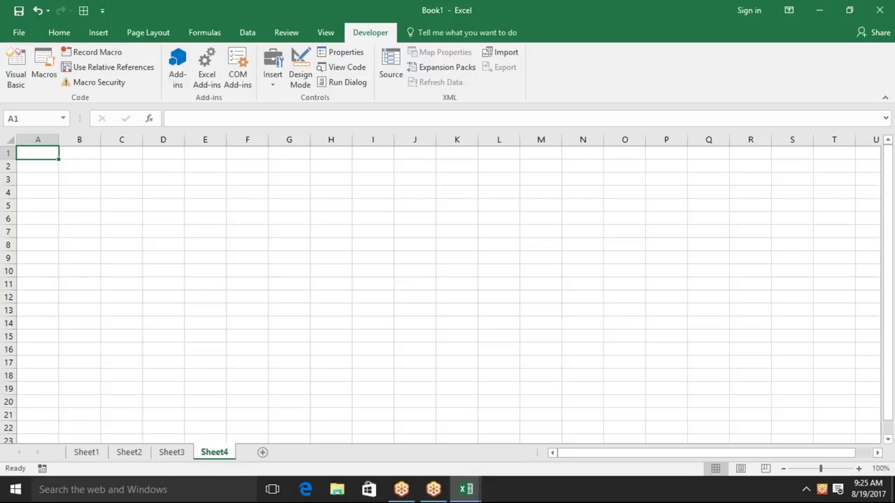
{"action": "left_click", "coordinate": [262, 453]}
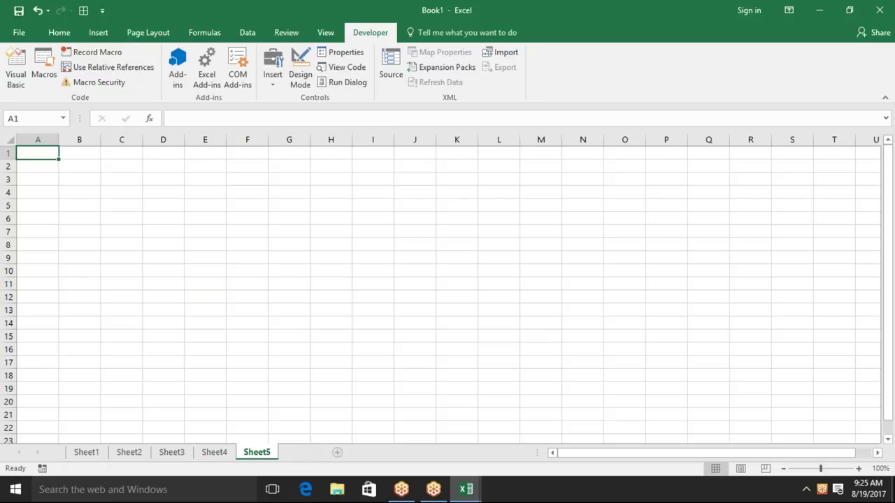
Step: Create a new empty procedure Sub S_N() below the existing macros
{"action": "left_click", "coordinate": [307, 453]}
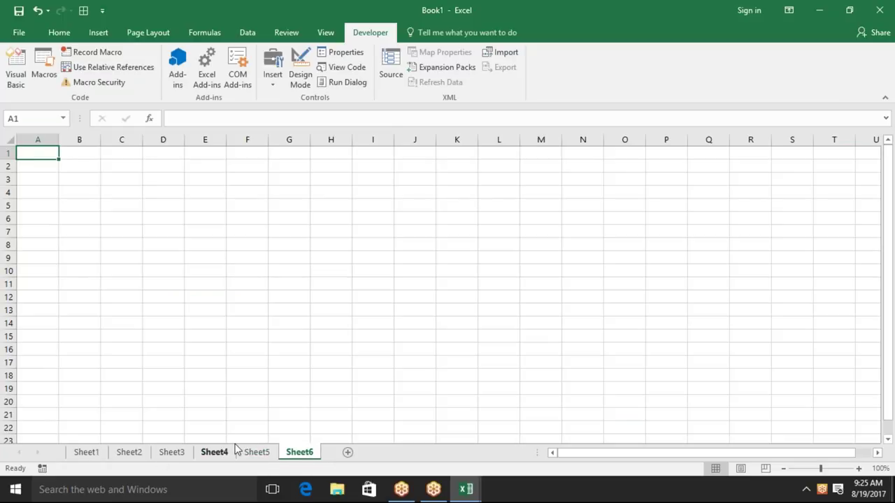
{"action": "key", "text": "alt+F11"}
{"action": "left_click", "coordinate": [206, 398]}
{"action": "key", "text": "Return"}
{"action": "type", "text": "for"}
{"action": "key", "text": "BackSpace"}
{"action": "key", "text": "BackSpace"}
{"action": "key", "text": "BackSpace"}
{"action": "type", "text": "sub rr"}
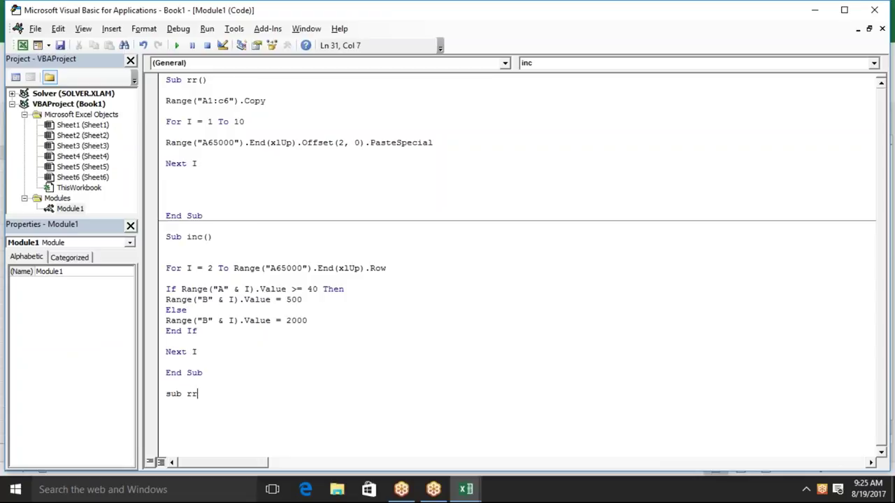
{"action": "key", "text": "BackSpace"}
{"action": "key", "text": "BackSpace"}
{"action": "type", "text": "S"}
{"action": "type", "text": "_"}
{"action": "type", "text": "N()"}
{"action": "key", "text": "Return"}
{"action": "key", "text": "Return"}
{"action": "key", "text": "Return"}
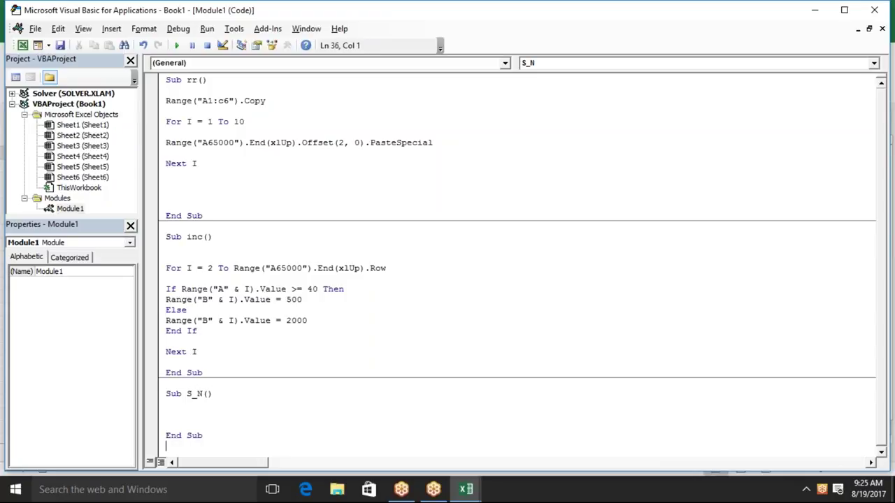
{"action": "key", "text": "Return"}
Step: Add a For i = 1 To Sheets.Count loop closed by Next i inside S_N
{"action": "left_click", "coordinate": [166, 415]}
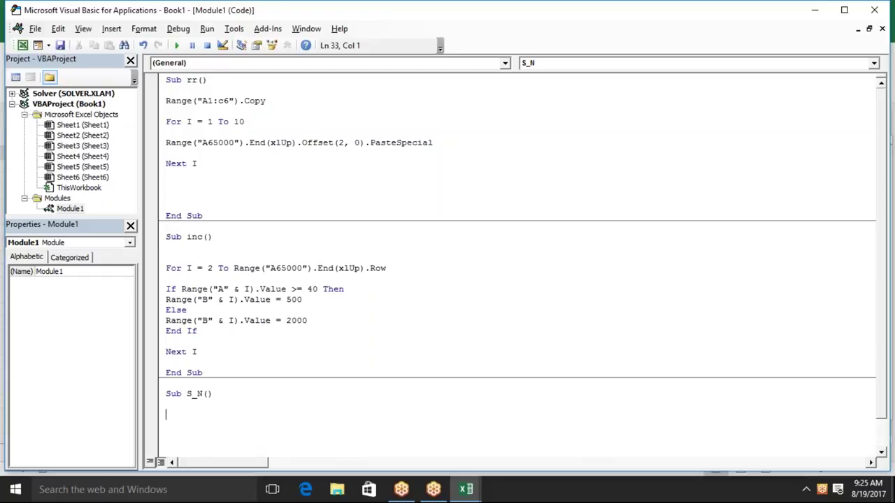
{"action": "type", "text": "for i = "}
{"action": "type", "text": "1 to"}
{"action": "key", "text": "alt+F11"}
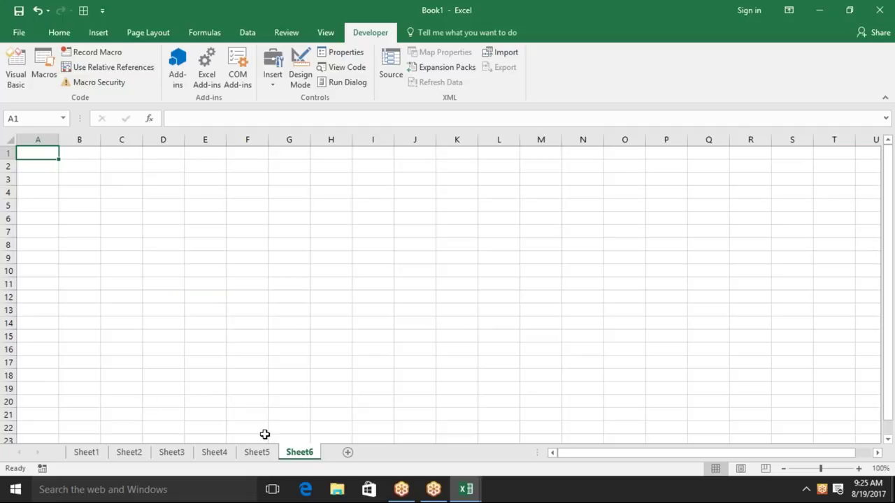
{"action": "key", "text": "alt+F11"}
{"action": "type", "text": "sheets"}
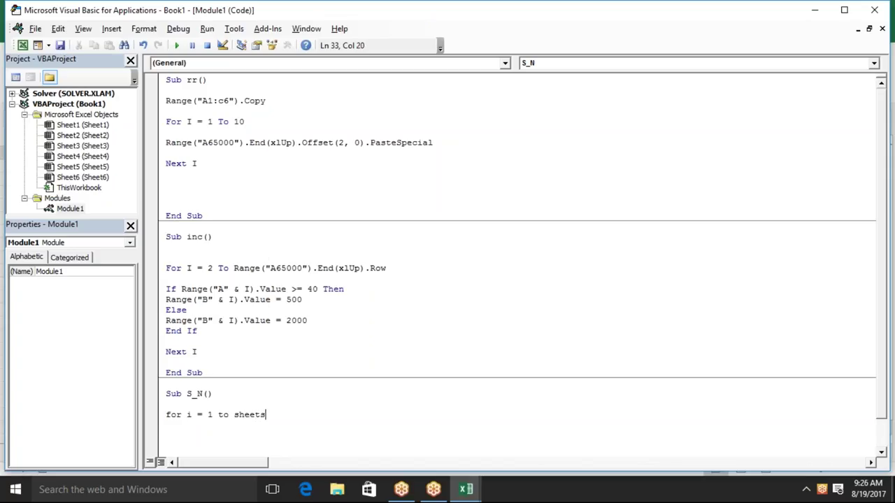
{"action": "type", "text": ".cou"}
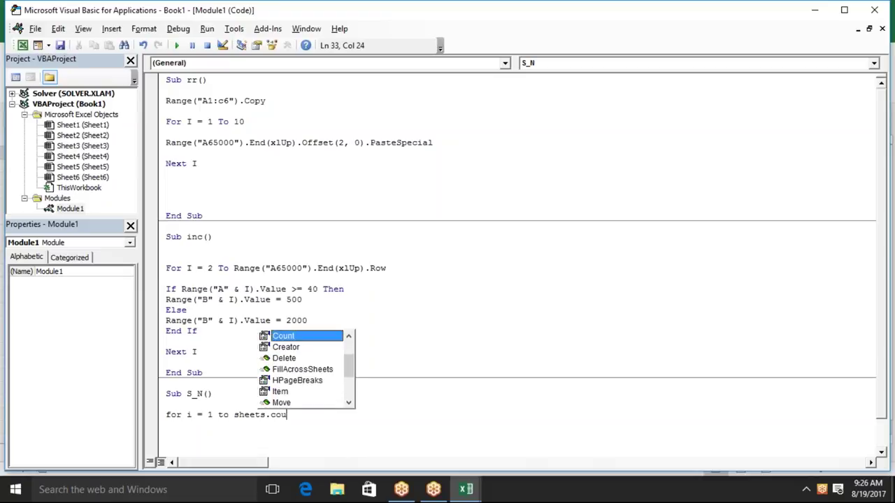
{"action": "key", "text": "Tab"}
{"action": "key", "text": "Return"}
{"action": "key", "text": "Return"}
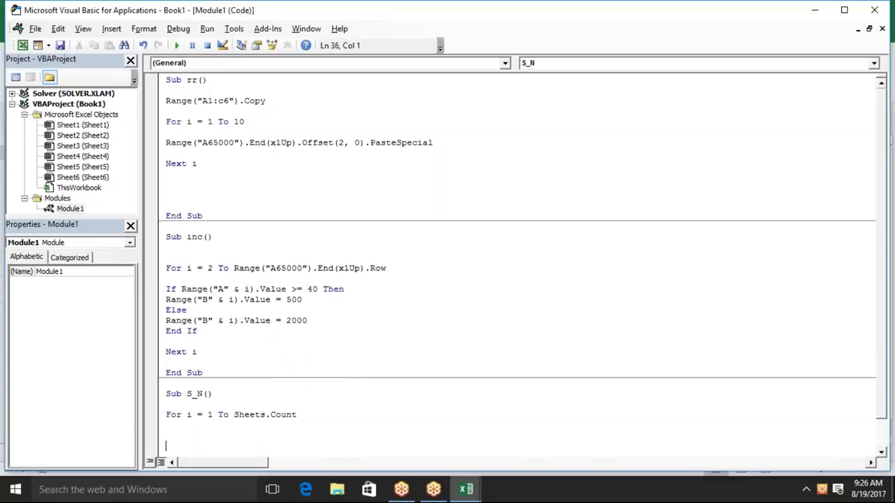
{"action": "key", "text": "Return"}
{"action": "type", "text": "next"}
{"action": "type", "text": "i"}
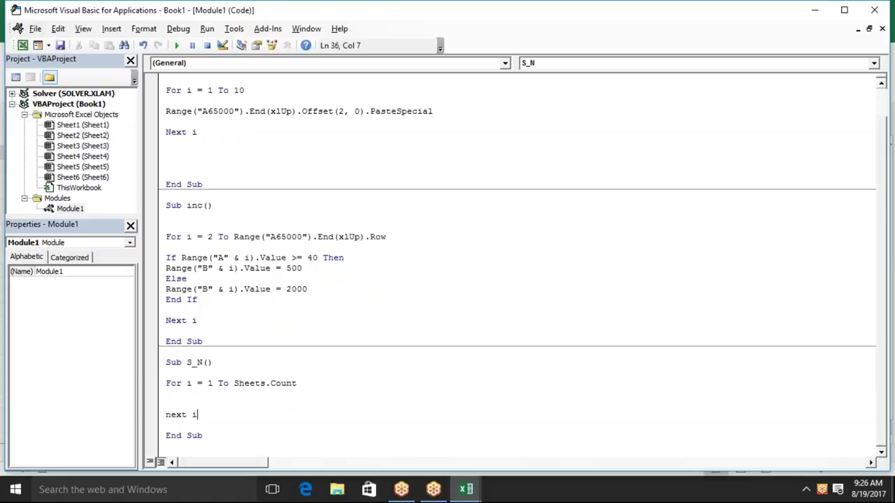
Step: Write Sheets(i).Name = "Data" & i inside the loop body
{"action": "left_click", "coordinate": [165, 404]}
{"action": "key", "text": "Return"}
{"action": "key", "text": "Return"}
{"action": "left_click", "coordinate": [165, 404]}
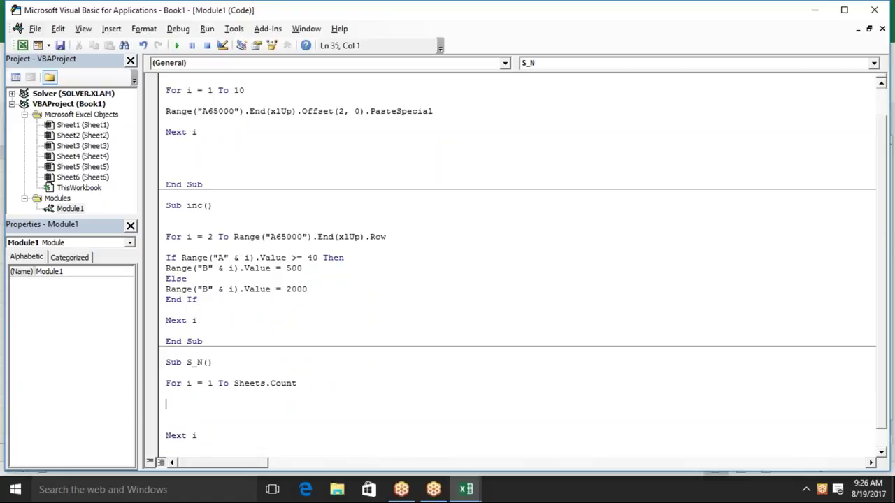
{"action": "type", "text": "sheets(i"}
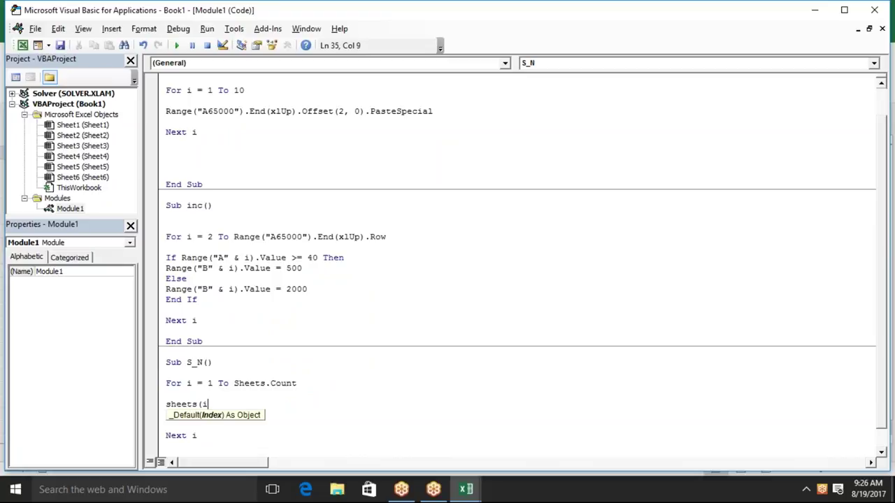
{"action": "type", "text": ")."}
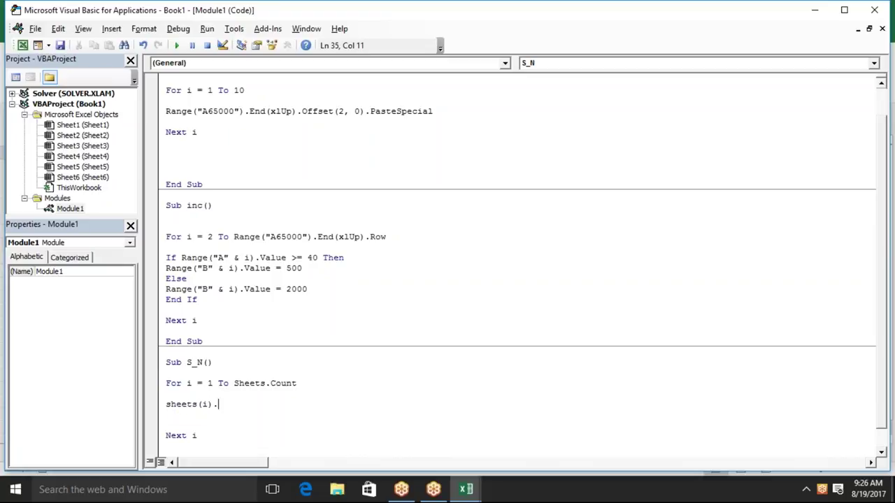
{"action": "type", "text": "name="}
{"action": "type", "text": "\"Data\"&i"}
{"action": "key", "text": "Down"}
{"action": "key", "text": "Down"}
{"action": "key", "text": "Down"}
{"action": "key", "text": "Down"}
{"action": "key", "text": "Down"}
{"action": "key", "text": "Down"}
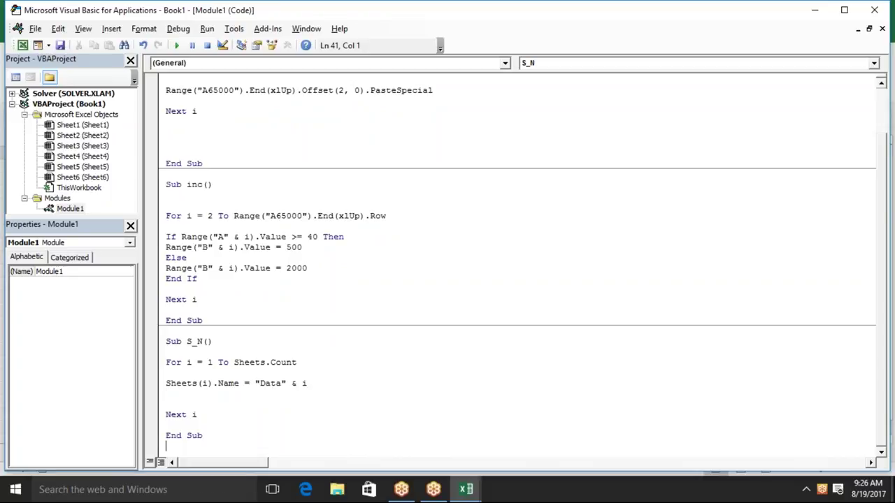
{"action": "left_click", "coordinate": [233, 383]}
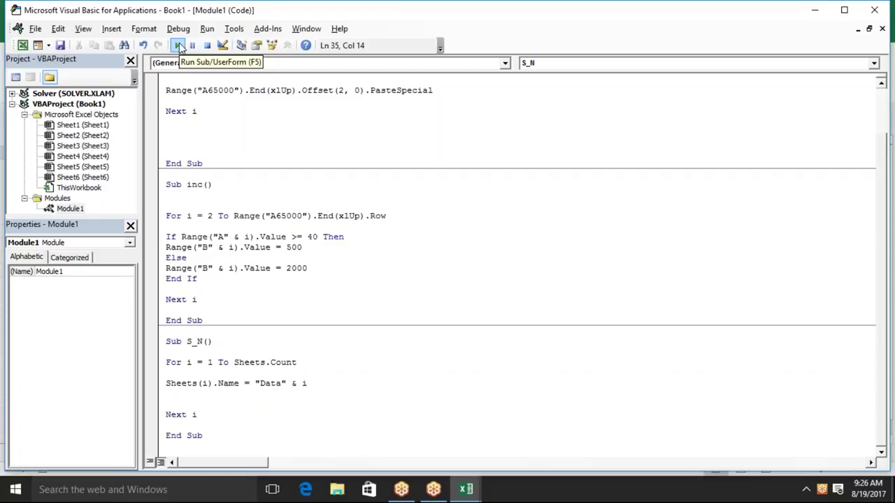
Step: Run S_N to rename the sheets Data1–Data6, then highlight the i in Sheets(i) and "Data" & i
{"action": "left_click", "coordinate": [178, 45]}
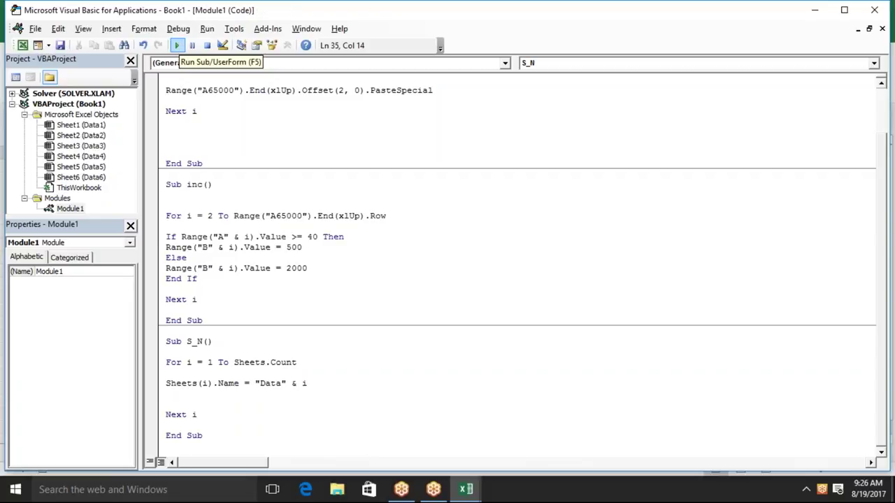
{"action": "key", "text": "alt+Tab"}
{"action": "key", "text": "alt+Tab"}
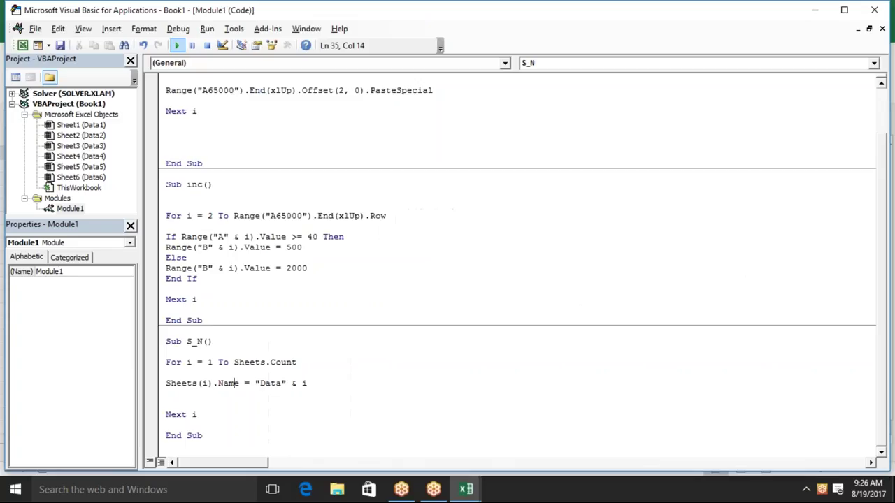
{"action": "left_click", "coordinate": [189, 362]}
{"action": "left_click", "coordinate": [207, 383]}
{"action": "double_click", "coordinate": [206, 383]}
{"action": "double_click", "coordinate": [306, 383]}
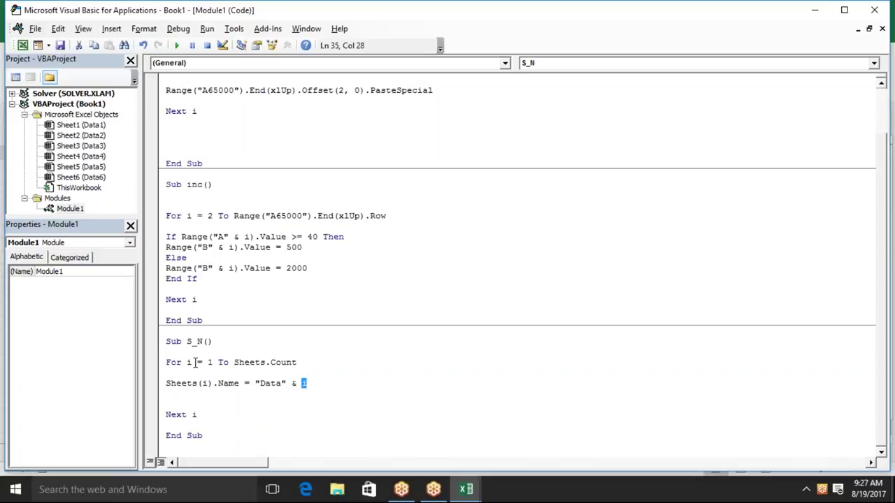
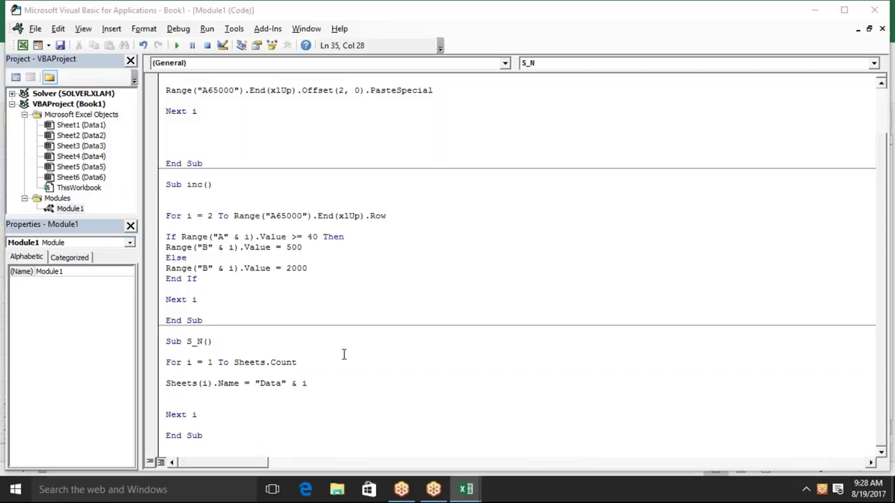
Step: Switch from the VBA editor to the Book1 workbook showing the empty Data6 sheet
{"action": "key", "text": "alt+Tab"}
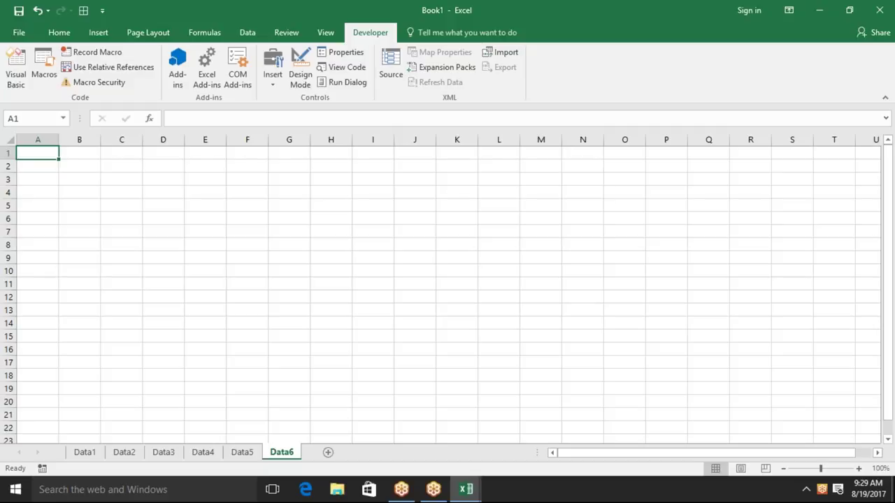
Step: Enter the numbers 1 through 6 across A1:F1 on Data6
{"action": "type", "text": "1"}
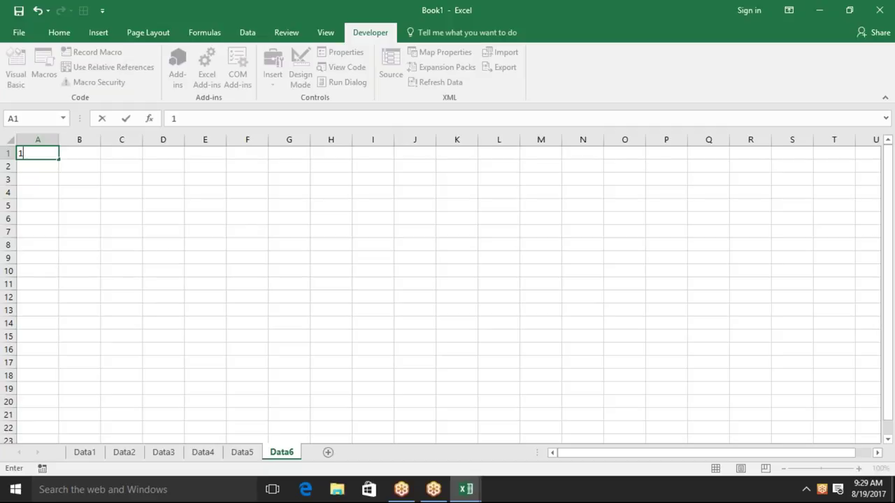
{"action": "key", "text": "Tab"}
{"action": "type", "text": "2"}
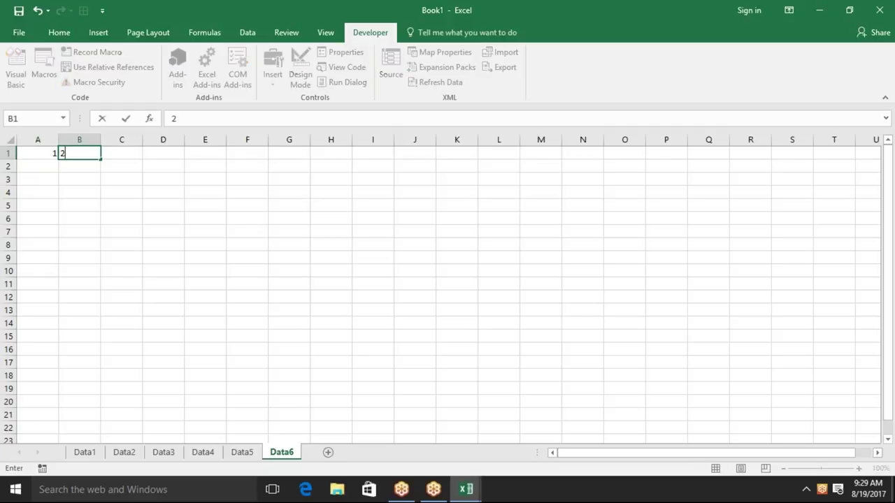
{"action": "key", "text": "Tab"}
{"action": "type", "text": "3"}
{"action": "key", "text": "Tab"}
{"action": "type", "text": "4"}
{"action": "type", "text": "5"}
{"action": "key", "text": "Tab"}
{"action": "type", "text": "6"}
{"action": "key", "text": "Tab"}
{"action": "type", "text": "7"}
{"action": "key", "text": "BackSpace"}
Step: Enter 7, 8 and 9 in cells A2:C2
{"action": "left_click", "coordinate": [80, 166]}
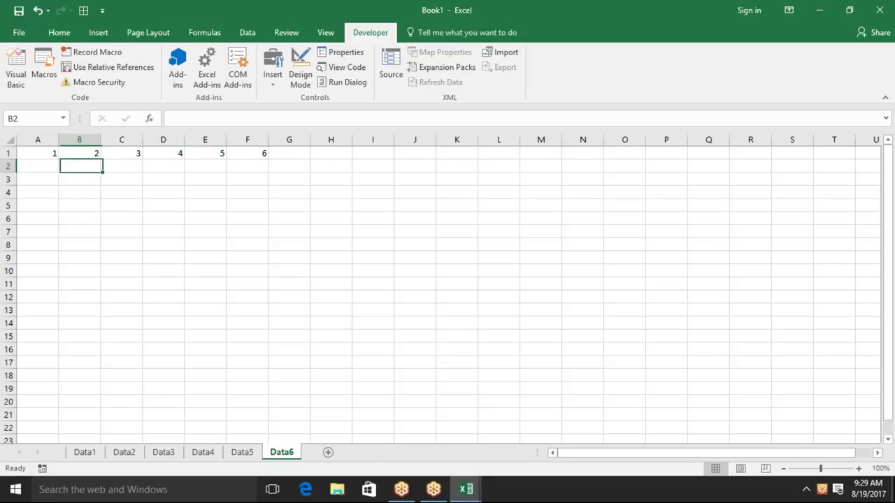
{"action": "left_click", "coordinate": [37, 165]}
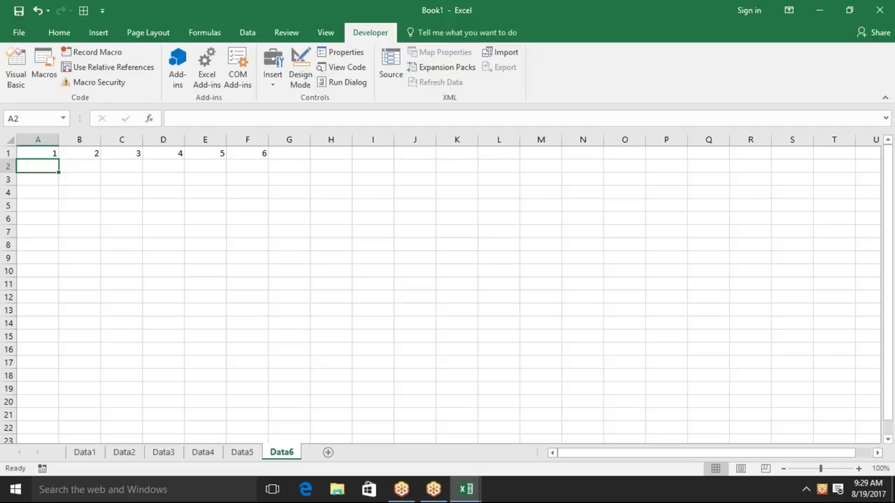
{"action": "type", "text": "7"}
{"action": "left_click", "coordinate": [80, 165]}
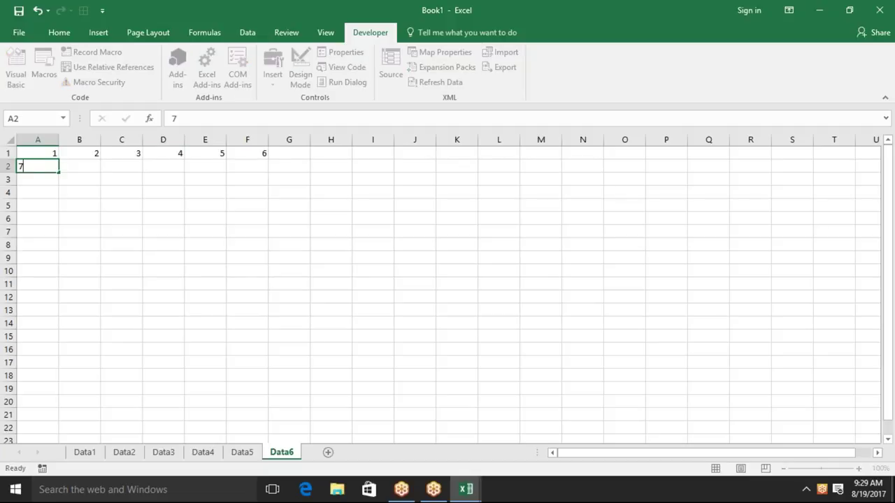
{"action": "type", "text": "8"}
{"action": "left_click", "coordinate": [122, 165]}
{"action": "type", "text": "9"}
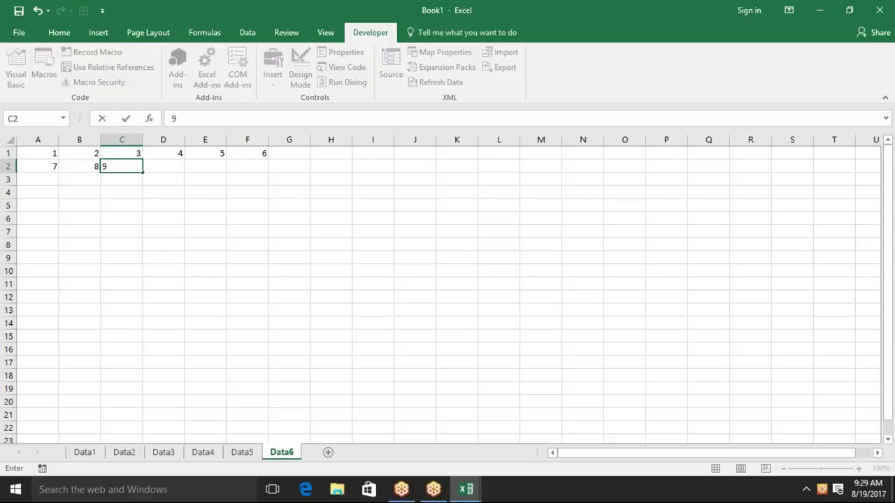
{"action": "left_click", "coordinate": [163, 166]}
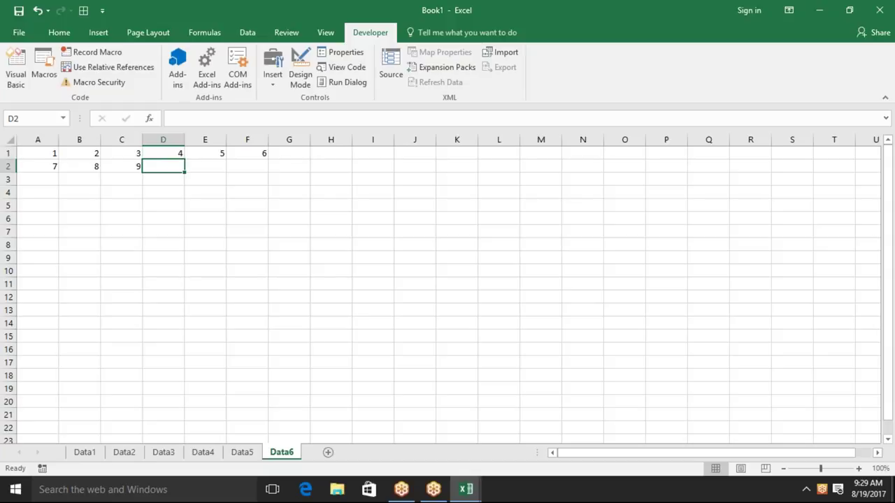
Step: Select A1:F2, delete the test numbers, and return to the code below the last End Sub
{"action": "key", "text": "ctrl+Left"}
{"action": "key", "text": "ctrl+Left"}
{"action": "key", "text": "ctrl+Right"}
{"action": "key", "text": "ctrl+Right"}
{"action": "key", "text": "shift+Left"}
{"action": "key", "text": "shift+Left"}
{"action": "key", "text": "shift+Left"}
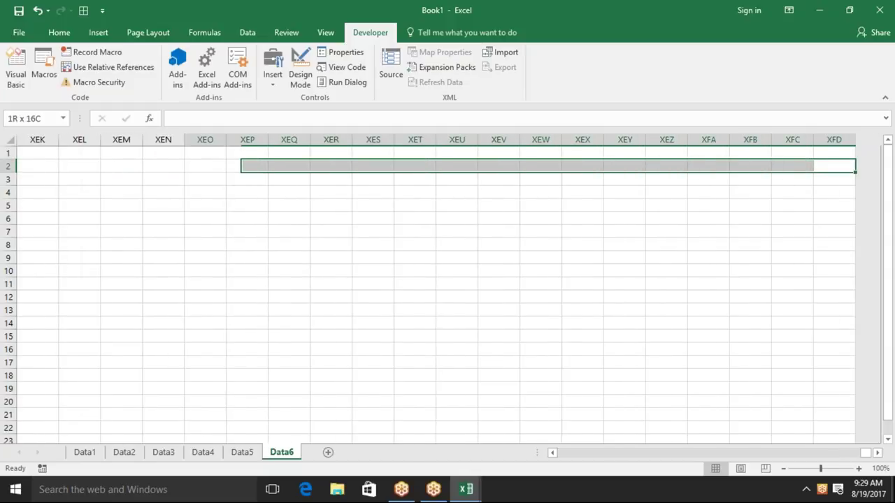
{"action": "key", "text": "Left"}
{"action": "key", "text": "ctrl+Left"}
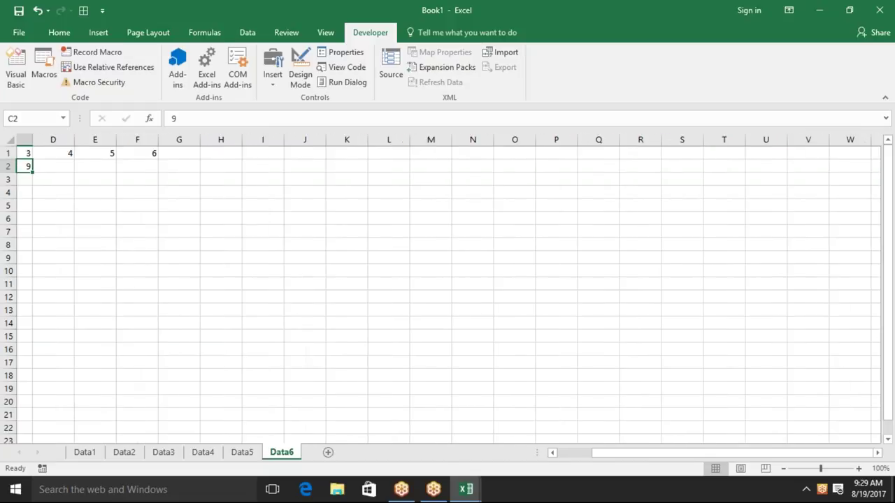
{"action": "key", "text": "ctrl+Left"}
{"action": "key", "text": "Up"}
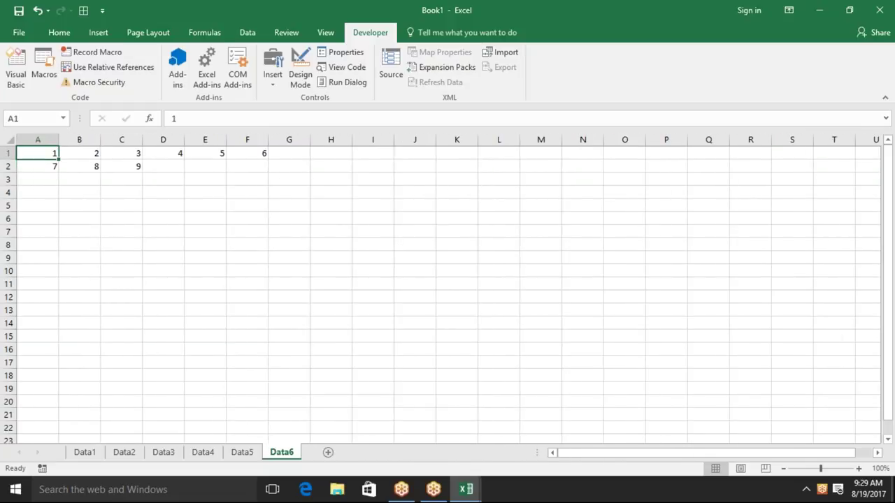
{"action": "key", "text": "shift+Down"}
{"action": "key", "text": "shift+Right"}
{"action": "key", "text": "shift+Right"}
{"action": "key", "text": "shift+Right"}
{"action": "key", "text": "shift+Right"}
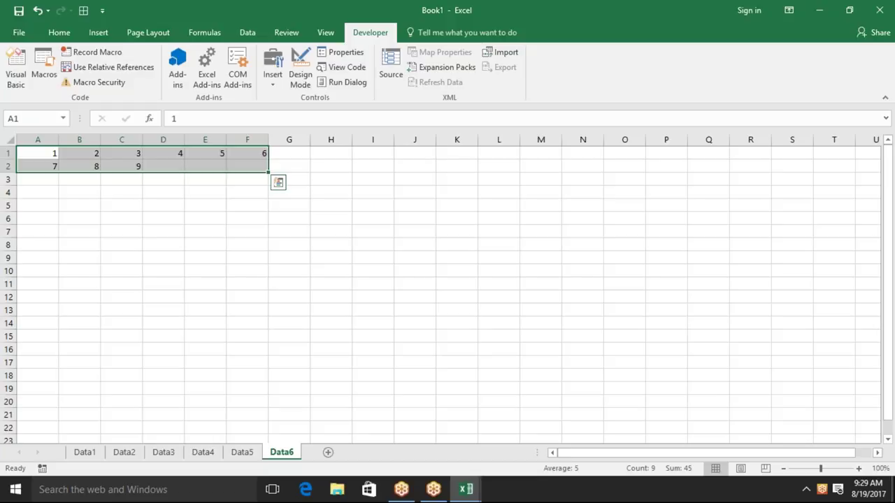
{"action": "key", "text": "Delete"}
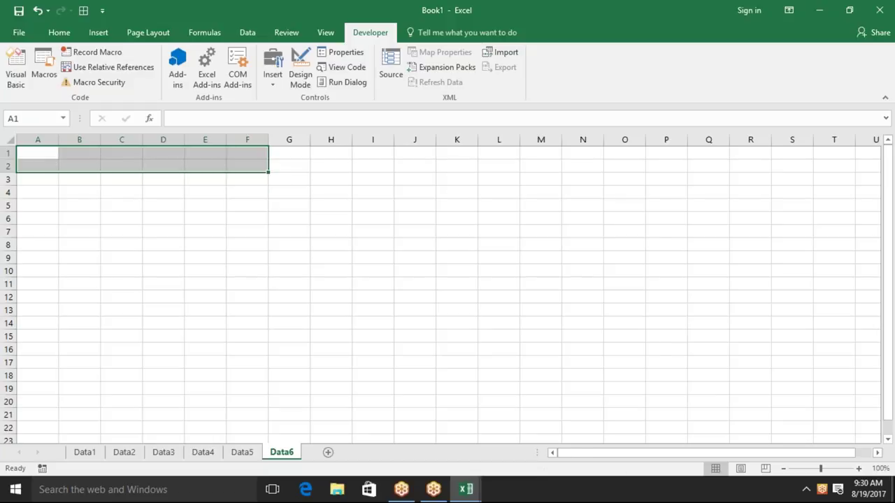
{"action": "key", "text": "alt+F11"}
{"action": "key", "text": "Down"}
{"action": "key", "text": "Down"}
{"action": "key", "text": "Down"}
{"action": "key", "text": "Down"}
{"action": "key", "text": "Down"}
{"action": "key", "text": "Down"}
Step: Start a new Sub nl() procedure below the last End Sub in Module1
{"action": "key", "text": "Return"}
{"action": "key", "text": "Return"}
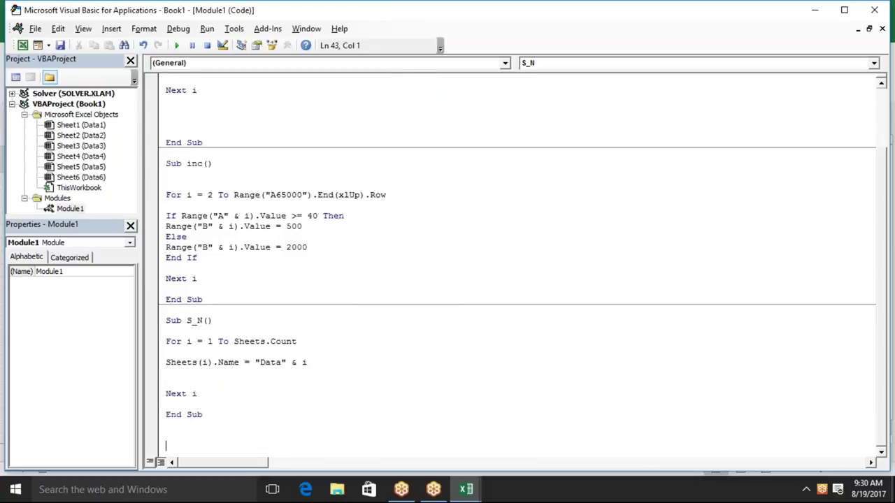
{"action": "type", "text": "SUB "}
{"action": "type", "text": "nl()"}
{"action": "key", "text": "Return"}
{"action": "key", "text": "Return"}
{"action": "key", "text": "Return"}
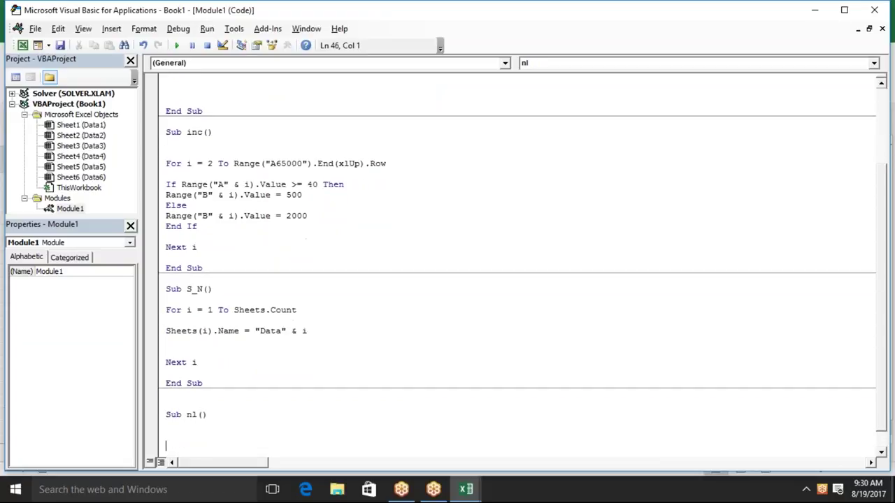
{"action": "key", "text": "Down"}
{"action": "key", "text": "Up"}
{"action": "key", "text": "Up"}
{"action": "key", "text": "Up"}
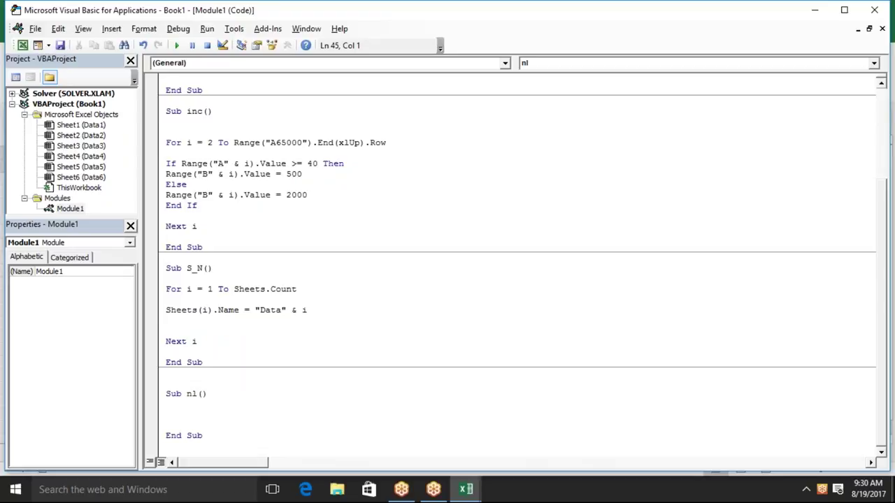
{"action": "key", "text": "Return"}
Step: Write the loop line For r = 1 To 10 inside the nl procedure
{"action": "left_click", "coordinate": [165, 414]}
{"action": "type", "text": "FOR"}
{"action": "key", "text": "BackSpace"}
{"action": "key", "text": "BackSpace"}
{"action": "key", "text": "BackSpace"}
{"action": "key", "text": "BackSpace"}
{"action": "type", "text": "for "}
{"action": "type", "text": "i = "}
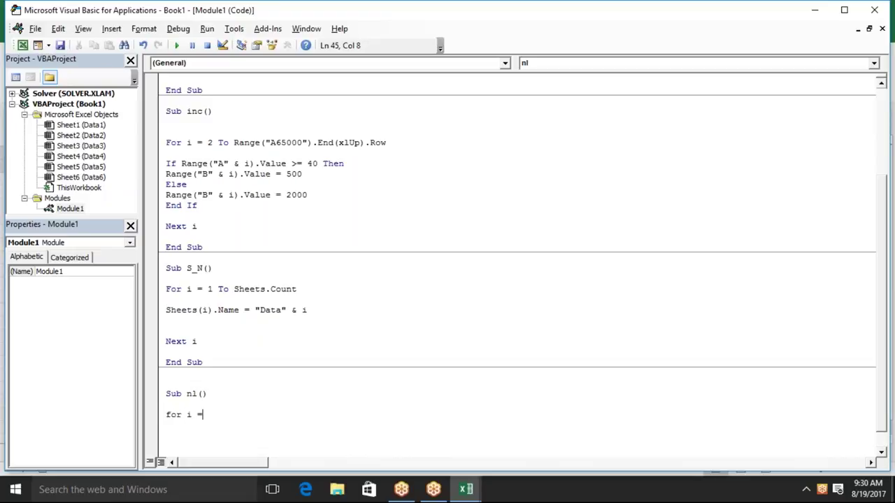
{"action": "type", "text": "1 to 10"}
{"action": "key", "text": "Return"}
{"action": "key", "text": "Return"}
{"action": "key", "text": "Tab"}
{"action": "key", "text": "Up"}
{"action": "key", "text": "Up"}
{"action": "key", "text": "Delete"}
{"action": "type", "text": "r"}
{"action": "key", "text": "Down"}
Step: Add an inner For c = 1 To 6 loop setting Cells(r, c).Value = 1
{"action": "key", "text": "Return"}
{"action": "key", "text": "Return"}
{"action": "key", "text": "Return"}
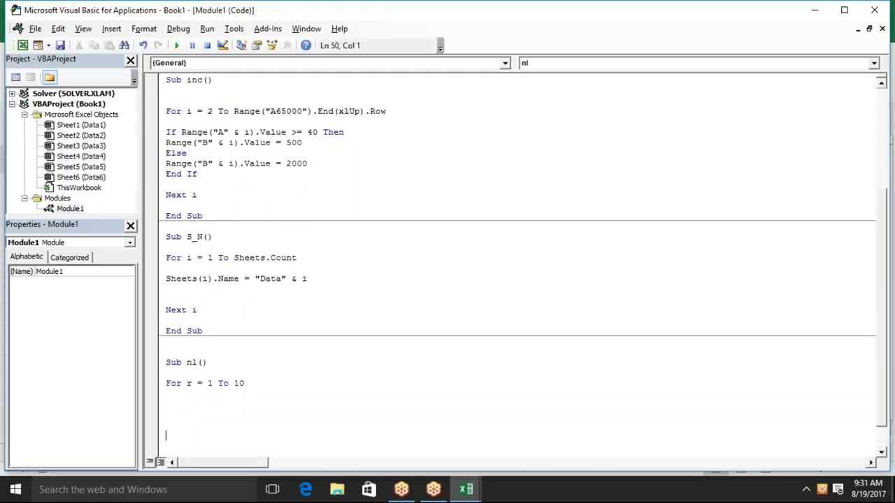
{"action": "key", "text": "BackSpace"}
{"action": "key", "text": "BackSpace"}
{"action": "key", "text": "Tab"}
{"action": "type", "text": "for c="}
{"action": "type", "text": "1to "}
{"action": "type", "text": "6"}
{"action": "key", "text": "Return"}
{"action": "key", "text": "Return"}
{"action": "type", "text": "cells"}
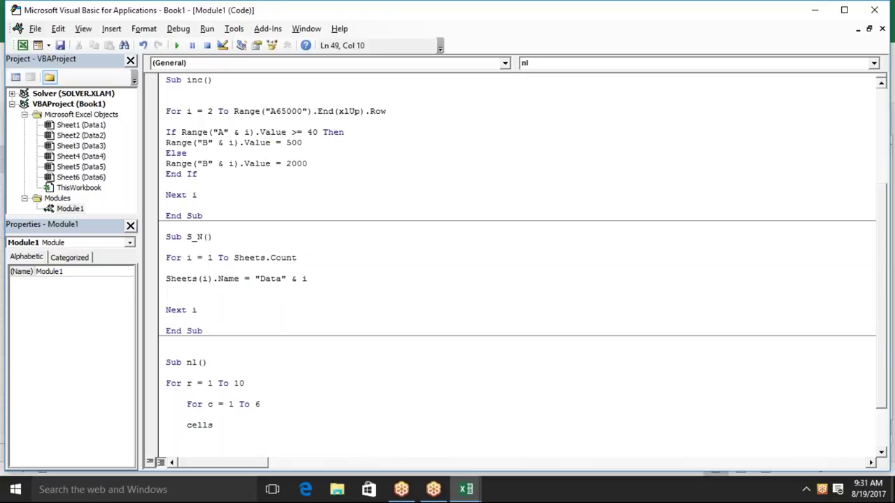
{"action": "type", "text": "(r,c"}
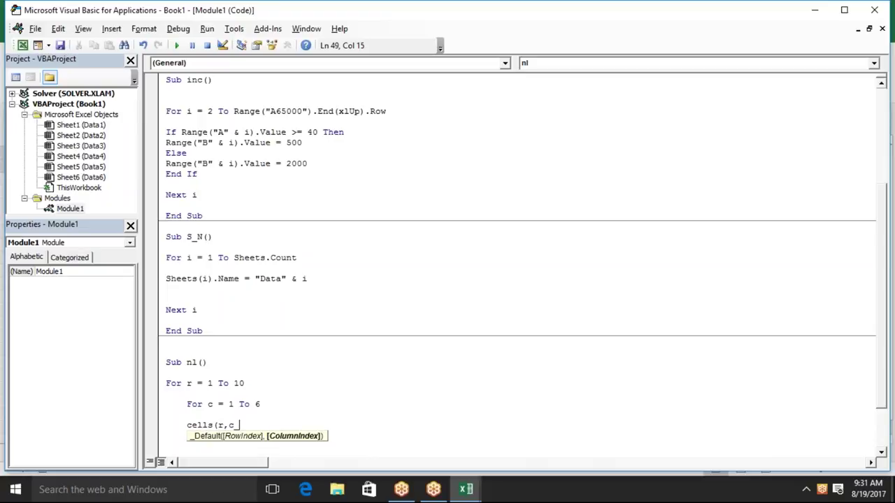
{"action": "key", "text": "BackSpace"}
{"action": "type", "text": ")"}
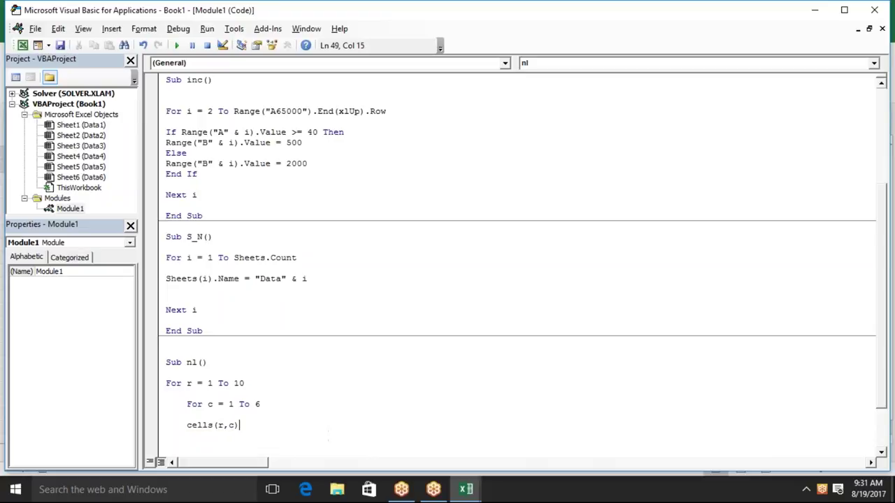
{"action": "type", "text": ".value ="}
{"action": "type", "text": "1"}
Step: Insert t = t + 1 above and change the Cells assignment to write t
{"action": "key", "text": "Up"}
{"action": "type", "text": "t=t+"}
{"action": "type", "text": "1"}
{"action": "left_click", "coordinate": [336, 421]}
{"action": "key", "text": "BackSpace"}
{"action": "type", "text": "t"}
Step: Close the loops with Next c and Next r
{"action": "key", "text": "Return"}
{"action": "type", "text": "next "}
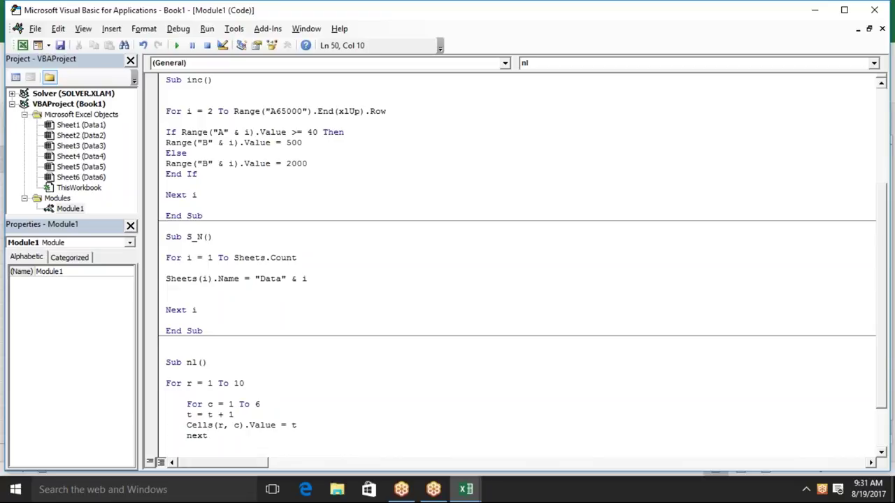
{"action": "type", "text": "c"}
{"action": "key", "text": "Return"}
{"action": "key", "text": "Return"}
{"action": "key", "text": "Return"}
{"action": "key", "text": "BackSpace"}
{"action": "key", "text": "BackSpace"}
{"action": "key", "text": "BackSpace"}
{"action": "type", "text": "next "}
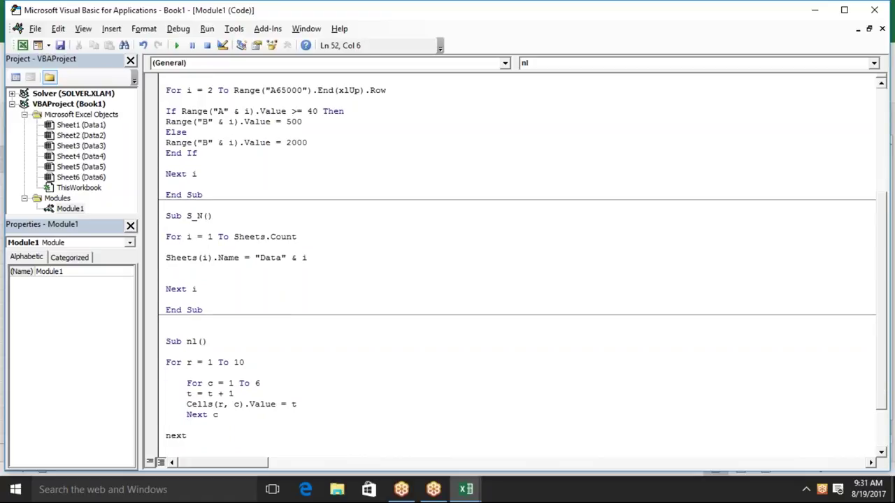
{"action": "type", "text": "r"}
{"action": "left_click", "coordinate": [187, 425]}
Step: Run the nl macro from the Macros list to fill Data6 with 1–60
{"action": "key", "text": "alt+F11"}
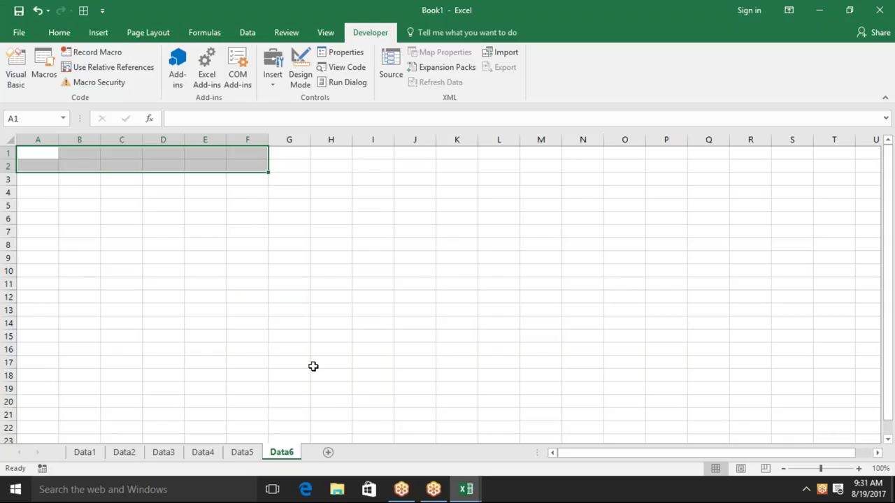
{"action": "left_click", "coordinate": [48, 67]}
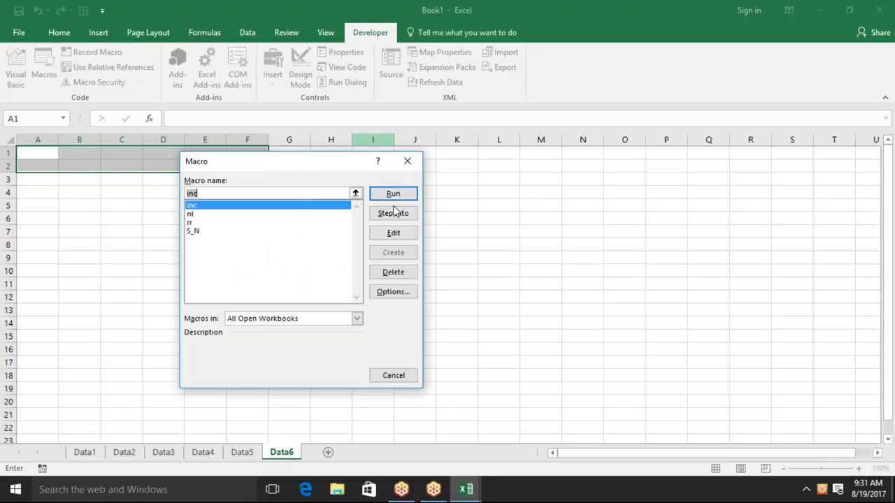
{"action": "left_click", "coordinate": [217, 214]}
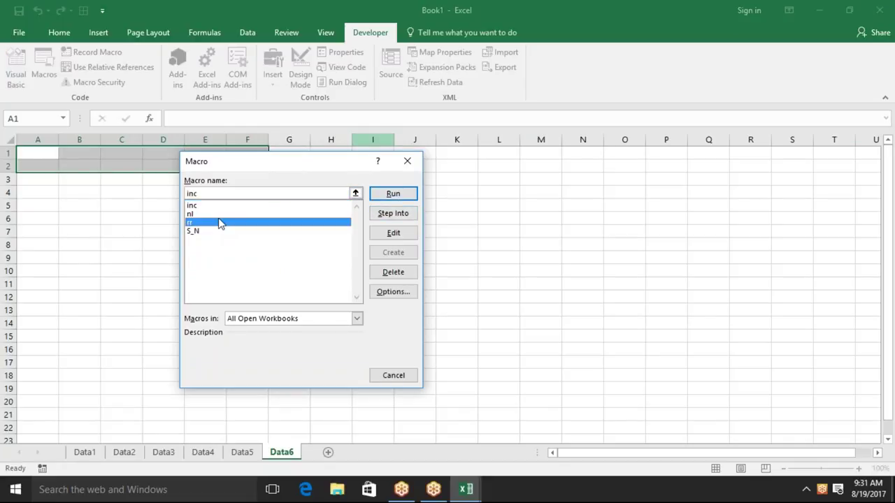
{"action": "left_click", "coordinate": [392, 194]}
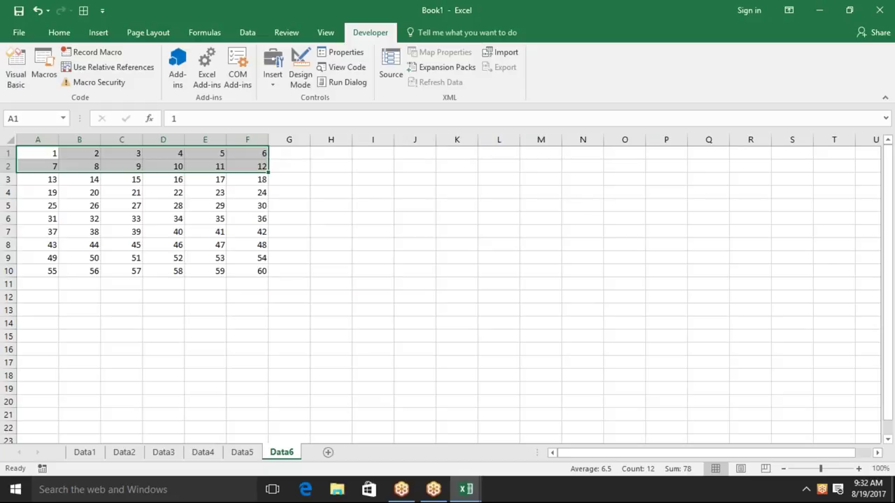
Step: Select the first row of numbers A1:F1, then open the Windows Start menu
{"action": "left_click_drag", "start_coordinate": [32, 156], "coordinate": [34, 271]}
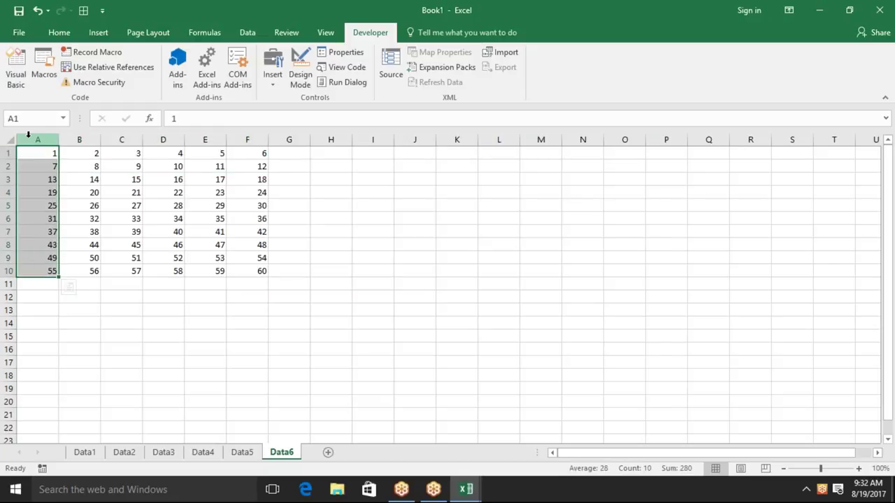
{"action": "left_click_drag", "start_coordinate": [52, 153], "coordinate": [242, 155]}
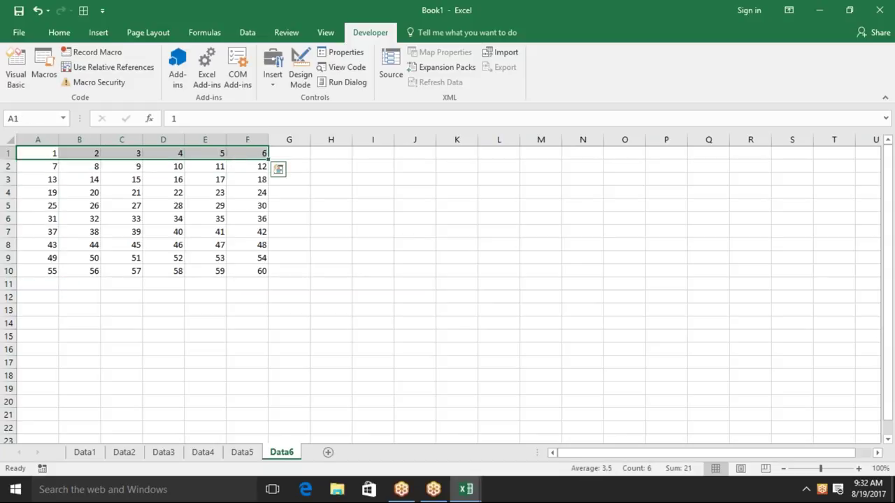
{"action": "key", "text": "super"}
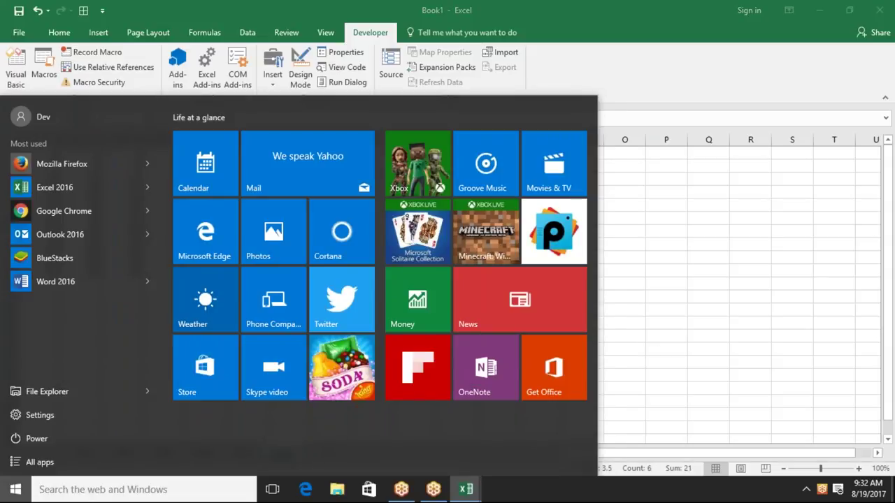
Step: Inspect the nl macro's For r and For c loops in Module1, then switch back to Excel
{"action": "key", "text": "Escape"}
{"action": "key", "text": "alt+F11"}
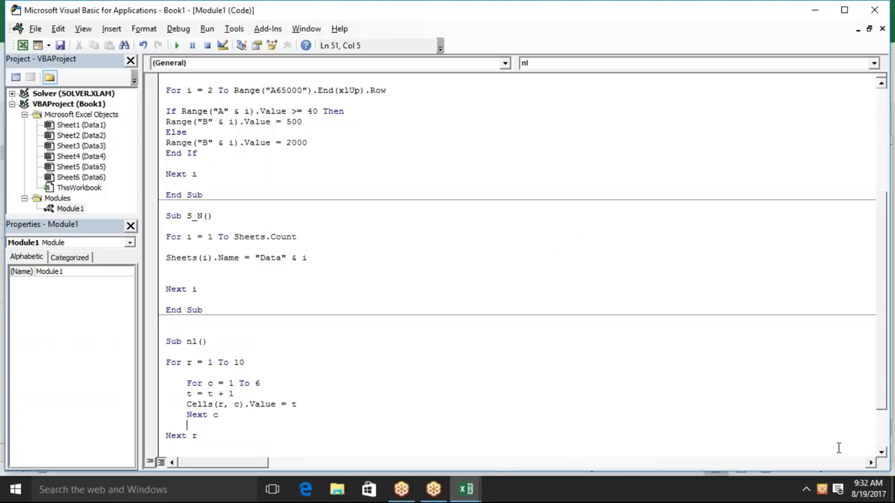
{"action": "left_click", "coordinate": [882, 454]}
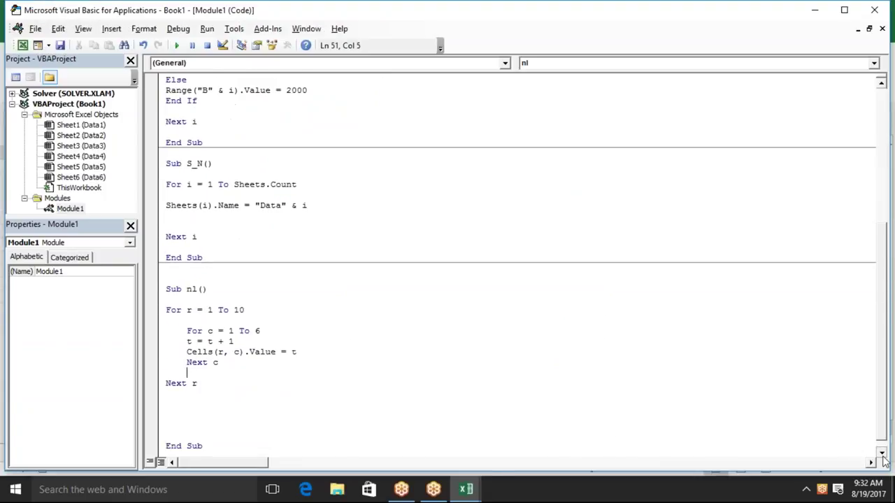
{"action": "left_click", "coordinate": [883, 454]}
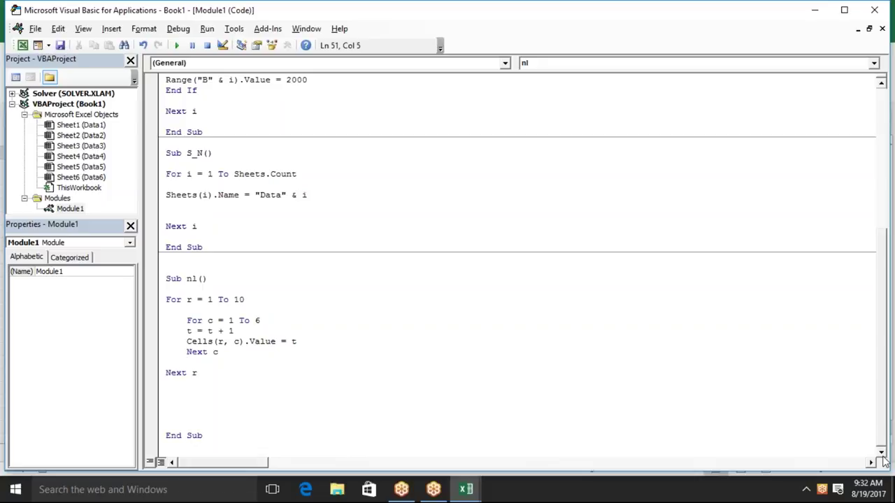
{"action": "key", "text": "alt+F11"}
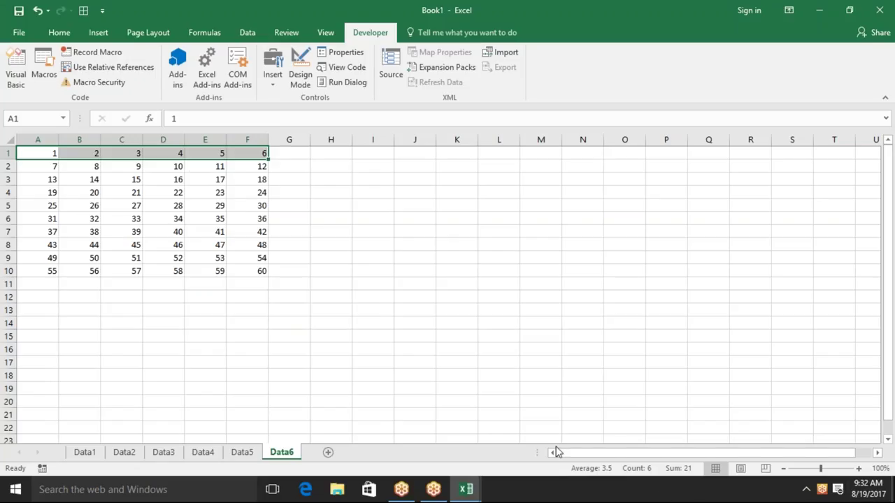
Step: Clear the A1:F10 numbers and place one asterisk in A1 and two in A2:B2
{"action": "key", "text": "ctrl+shift+Down"}
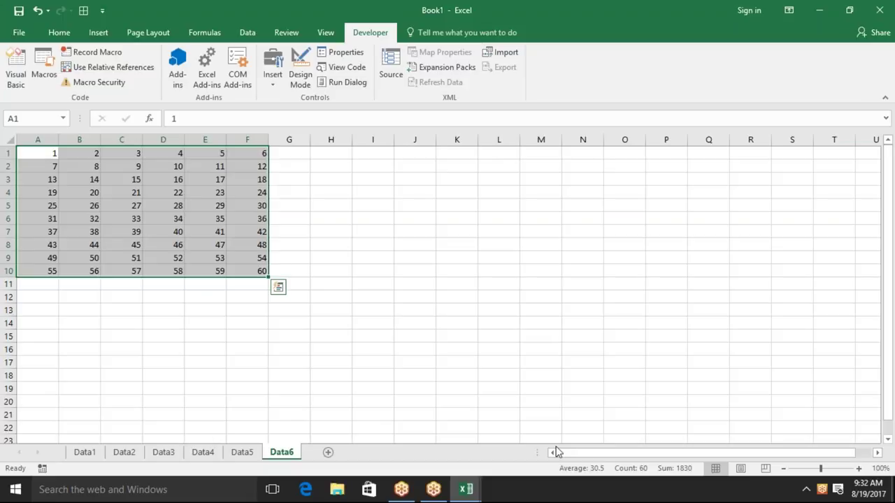
{"action": "key", "text": "Delete"}
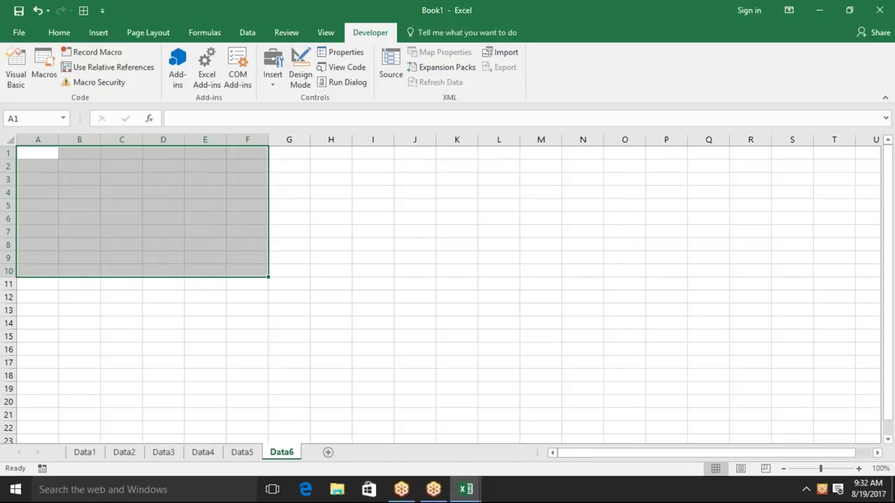
{"action": "left_click", "coordinate": [37, 152]}
{"action": "type", "text": "*"}
{"action": "key", "text": "Return"}
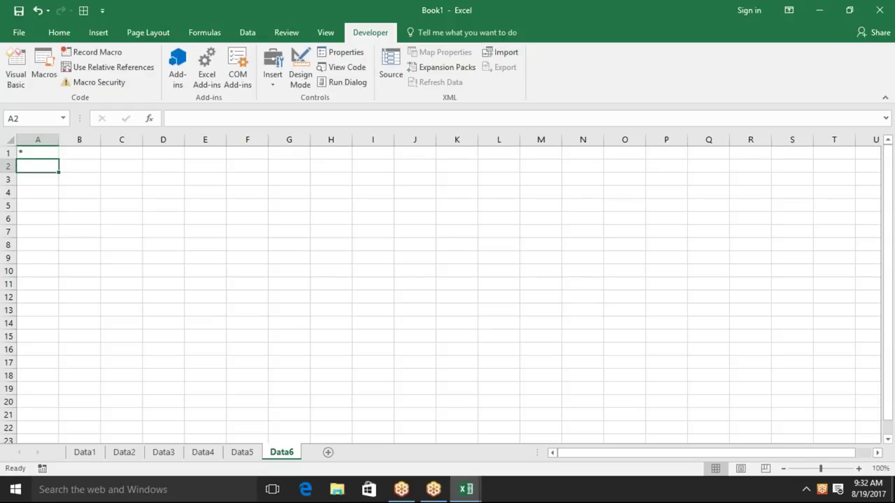
{"action": "type", "text": "*"}
{"action": "key", "text": "Tab"}
{"action": "type", "text": "*"}
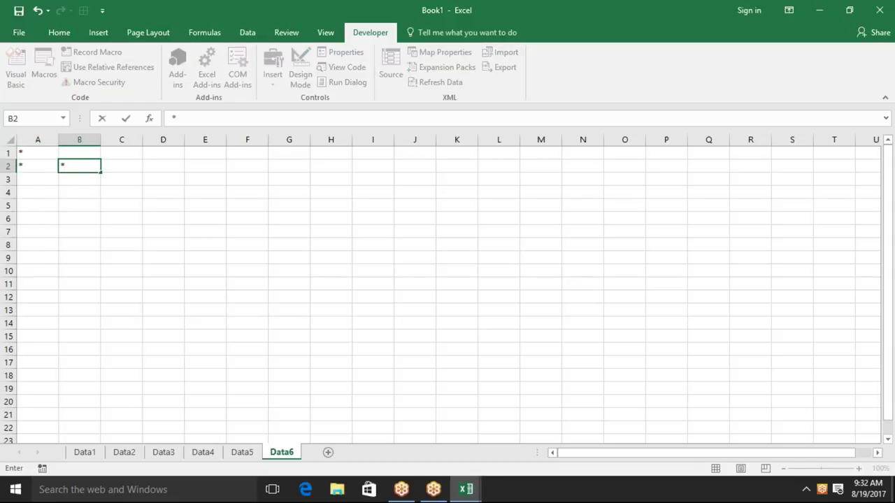
{"action": "key", "text": "Return"}
Step: Fill row 3 with three asterisks (A3:C3) and row 4 with four (A4:D4)
{"action": "type", "text": "*"}
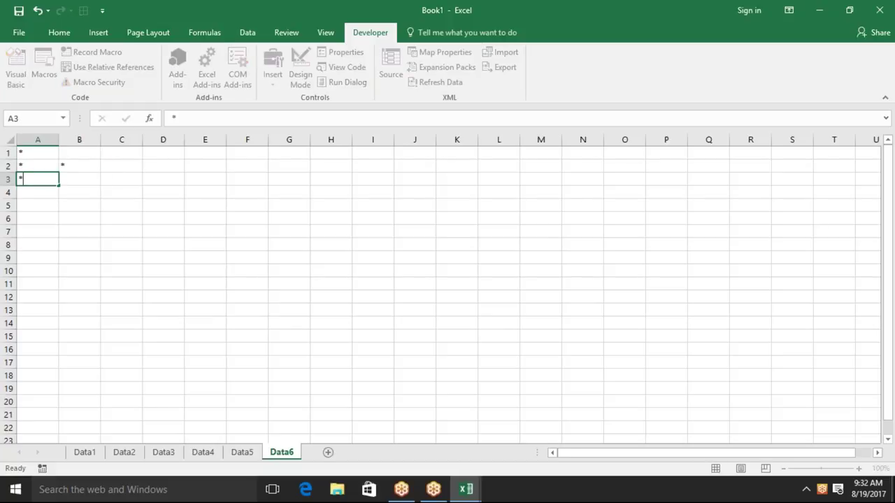
{"action": "key", "text": "Tab"}
{"action": "type", "text": "*"}
{"action": "key", "text": "Tab"}
{"action": "type", "text": "*"}
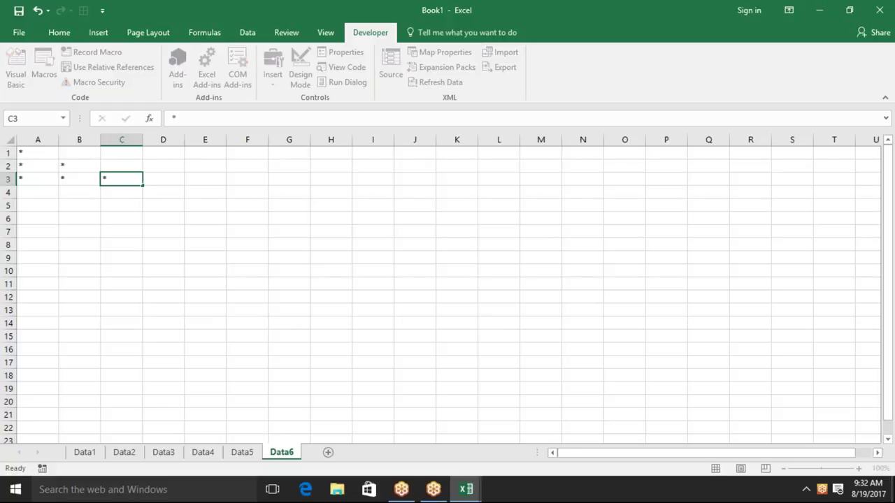
{"action": "key", "text": "Return"}
{"action": "type", "text": "*"}
{"action": "key", "text": "Tab"}
{"action": "type", "text": "*"}
{"action": "key", "text": "Tab"}
{"action": "type", "text": "*"}
{"action": "key", "text": "Tab"}
{"action": "type", "text": "*"}
{"action": "key", "text": "Return"}
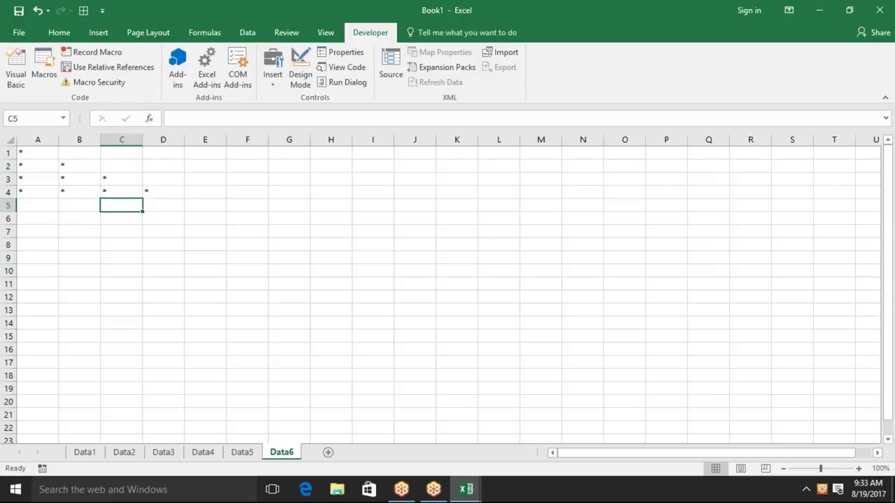
Step: Fill row 5 with five asterisks in A5:E5 to finish the staircase
{"action": "type", "text": "*"}
{"action": "key", "text": "Tab"}
{"action": "type", "text": "*"}
{"action": "key", "text": "Tab"}
{"action": "type", "text": "*"}
{"action": "key", "text": "Tab"}
{"action": "type", "text": "*"}
{"action": "key", "text": "Tab"}
{"action": "type", "text": "*"}
{"action": "key", "text": "Return"}
{"action": "key", "text": "Up"}
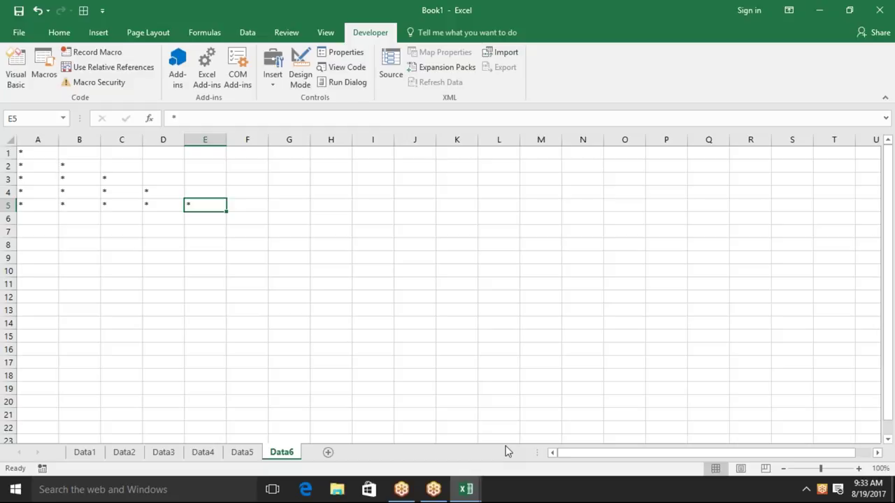
{"action": "left_click", "coordinate": [288, 378]}
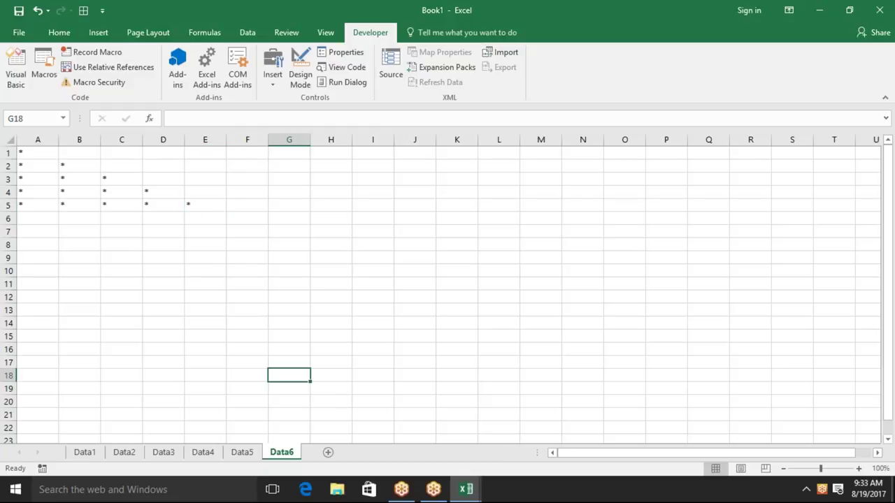
Step: Select the whole sheet and AutoFit column widths to the asterisks, then switch to the code editor
{"action": "left_click", "coordinate": [10, 143]}
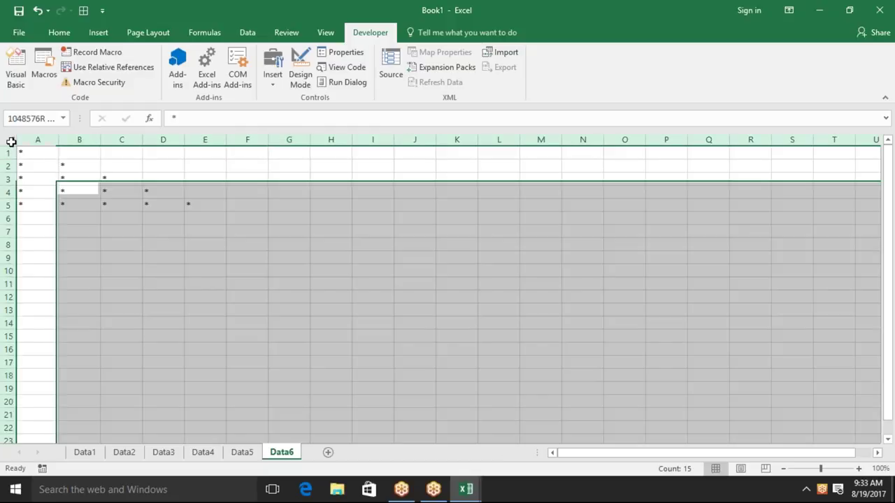
{"action": "double_click", "coordinate": [184, 140]}
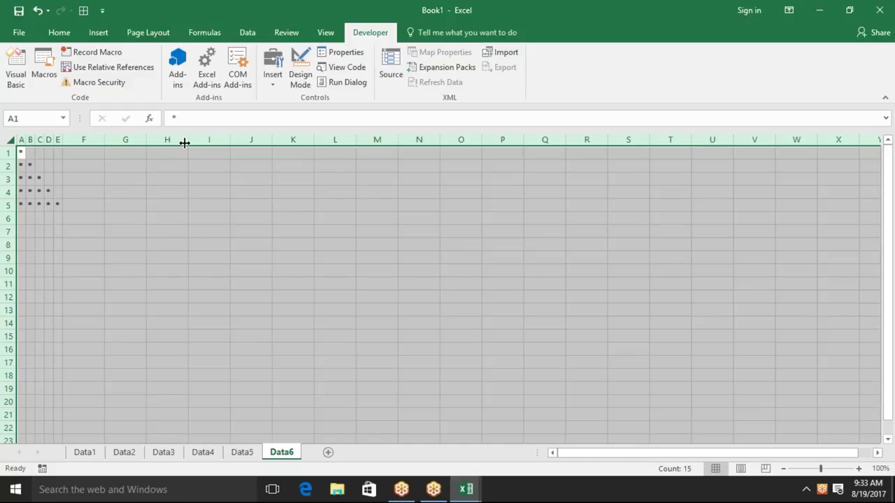
{"action": "left_click", "coordinate": [170, 241]}
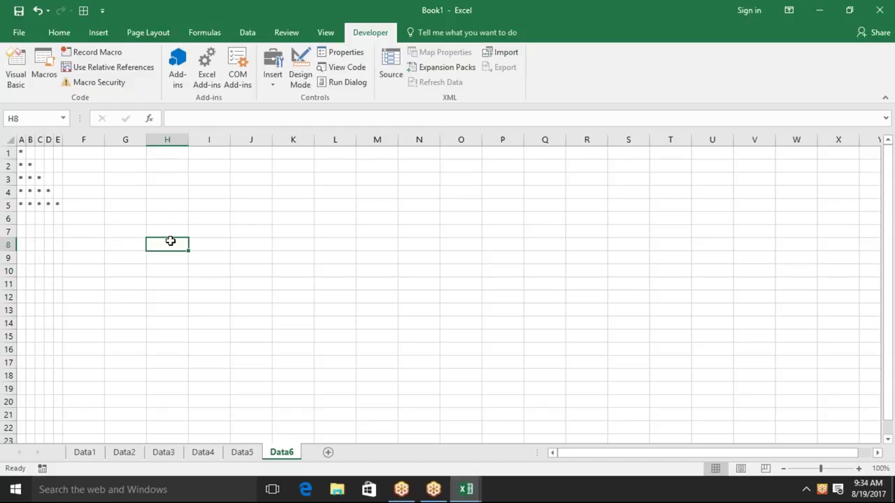
{"action": "key", "text": "alt+Tab"}
{"action": "key", "text": "alt+Tab"}
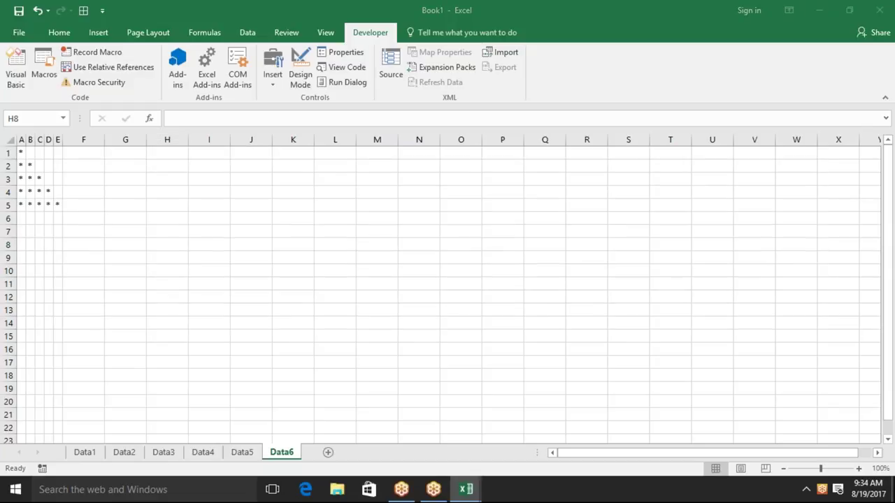
{"action": "key", "text": "alt+Tab"}
{"action": "key", "text": "alt+Tab"}
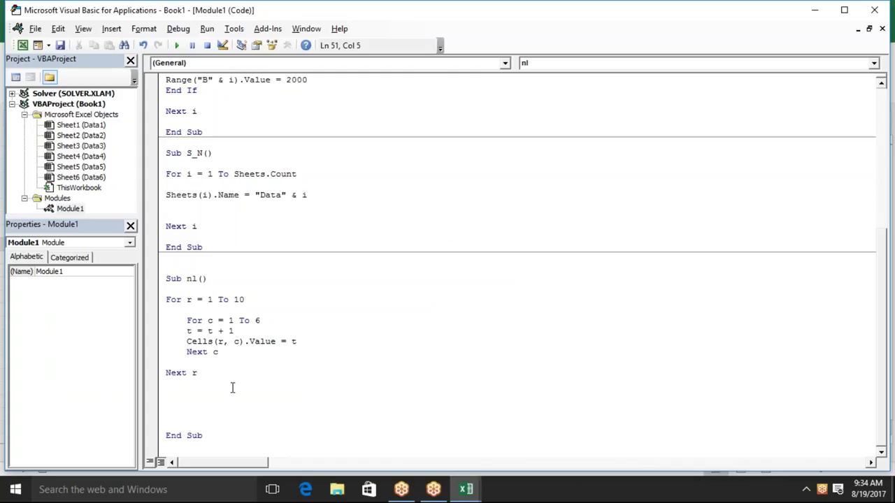
Step: Add a new Sub pr_1() procedure after the nl macro
{"action": "left_click", "coordinate": [223, 423]}
{"action": "left_click", "coordinate": [222, 434]}
{"action": "key", "text": "Return"}
{"action": "key", "text": "Return"}
{"action": "key", "text": "Return"}
{"action": "key", "text": "Up"}
{"action": "key", "text": "Up"}
{"action": "key", "text": "Up"}
{"action": "key", "text": "Up"}
{"action": "key", "text": "Up"}
{"action": "key", "text": "Up"}
{"action": "type", "text": "for"}
{"action": "key", "text": "BackSpace"}
{"action": "key", "text": "BackSpace"}
{"action": "key", "text": "BackSpace"}
{"action": "key", "text": "BackSpace"}
{"action": "type", "text": "aub "}
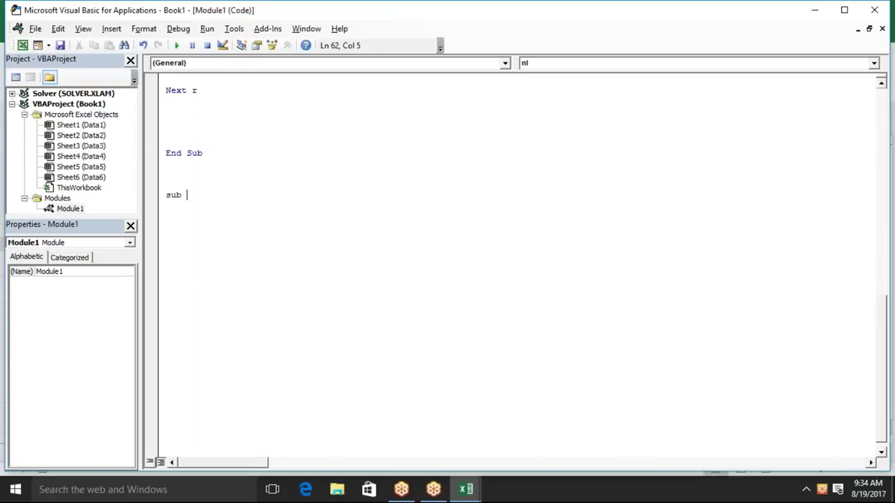
{"action": "type", "text": "pr_1()"}
{"action": "key", "text": "Return"}
{"action": "key", "text": "Return"}
{"action": "key", "text": "Return"}
{"action": "key", "text": "Return"}
{"action": "key", "text": "Return"}
Step: Write For r = 1 To 5 inside pr_1, then return to the Excel workbook
{"action": "key", "text": "Up"}
{"action": "type", "text": "for "}
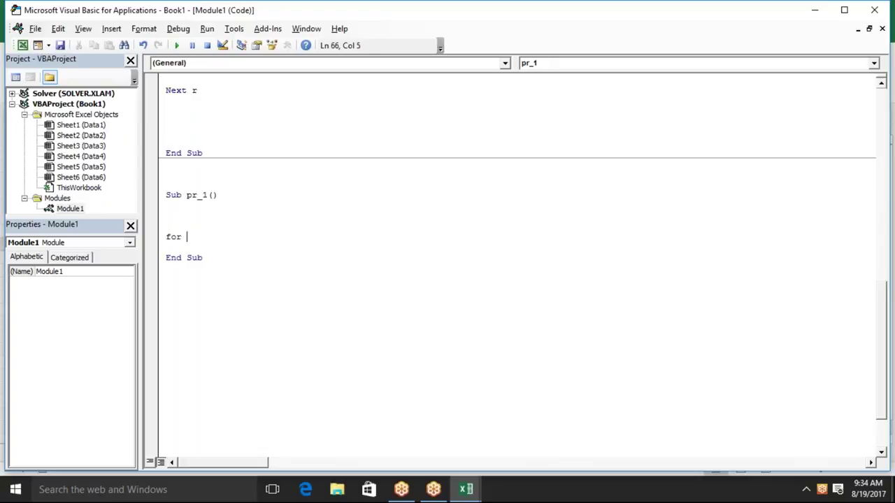
{"action": "type", "text": "i = "}
{"action": "type", "text": "1 to 5"}
{"action": "key", "text": "Return"}
{"action": "key", "text": "Return"}
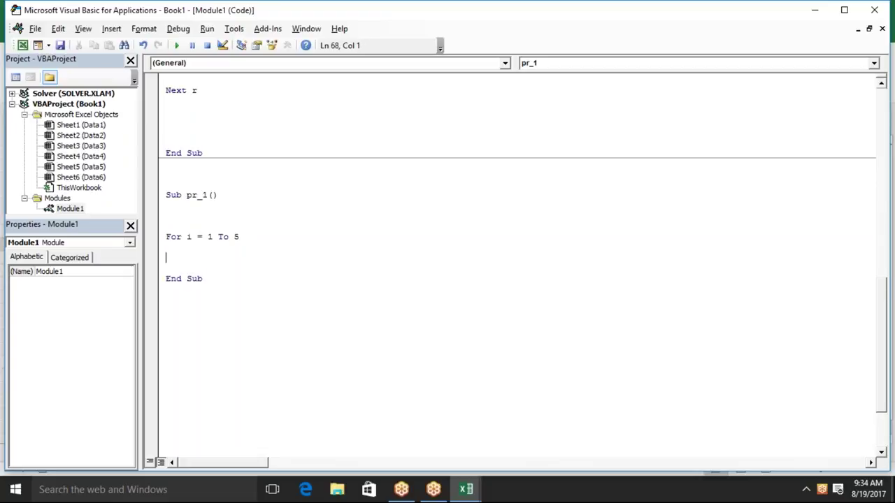
{"action": "key", "text": "alt+Tab"}
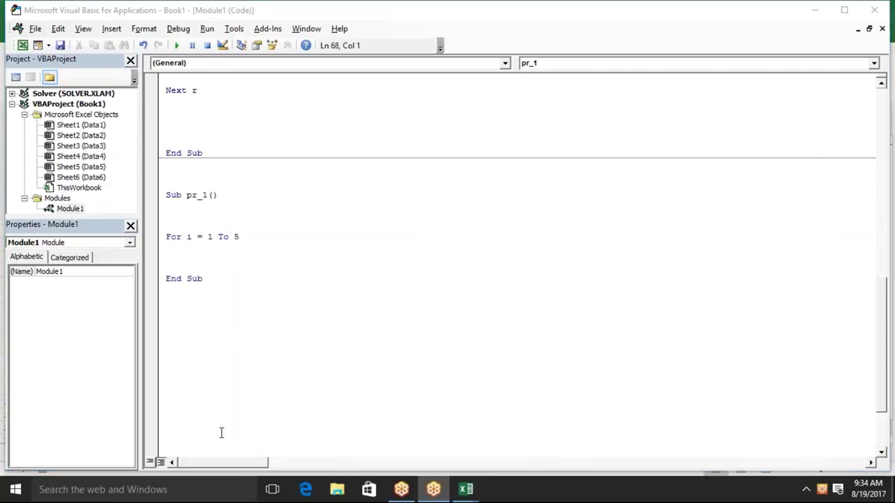
{"action": "key", "text": "Up"}
{"action": "key", "text": "Up"}
{"action": "key", "text": "Up"}
{"action": "key", "text": "Down"}
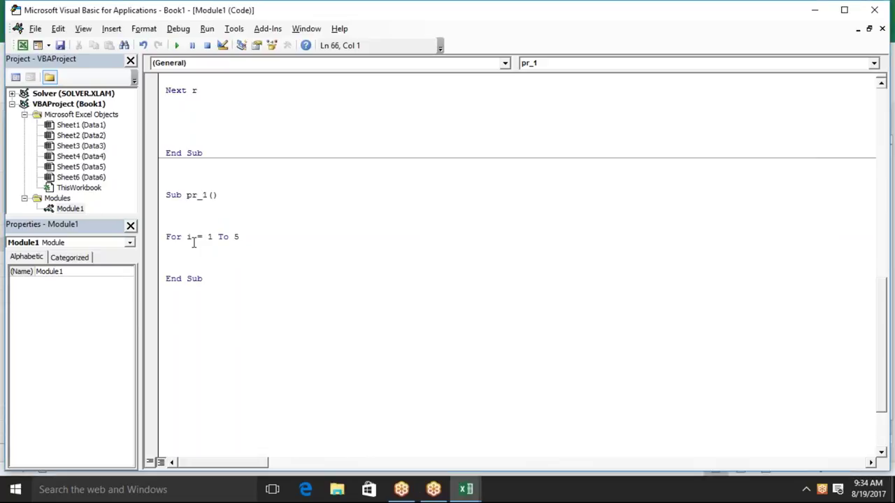
{"action": "left_click", "coordinate": [193, 239]}
{"action": "key", "text": "BackSpace"}
{"action": "type", "text": "r"}
{"action": "left_click", "coordinate": [467, 487]}
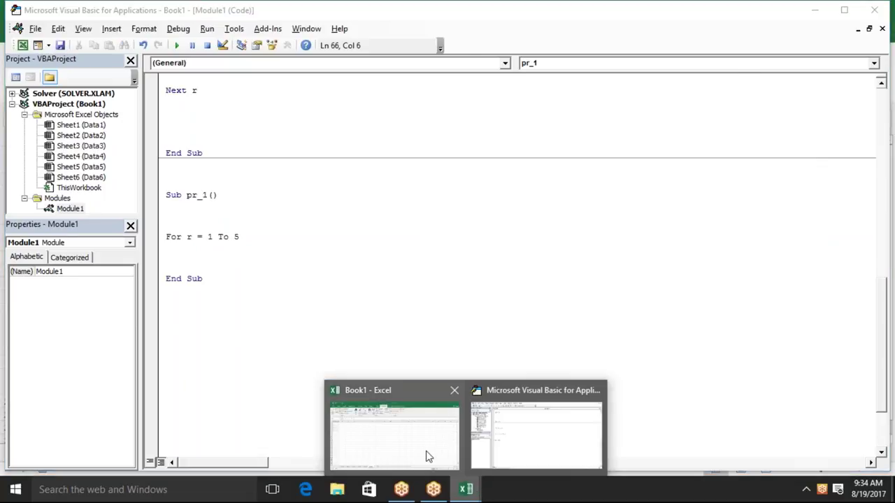
{"action": "left_click", "coordinate": [428, 456]}
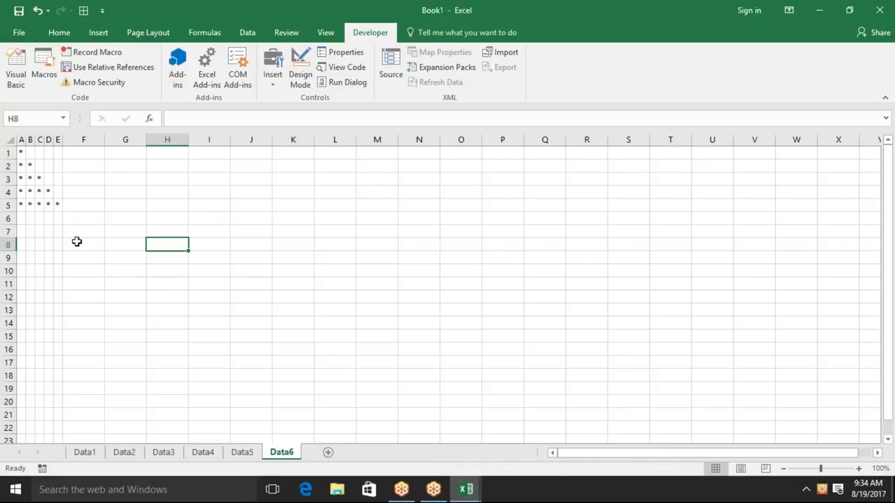
Step: Check the star triangle on Data6 by selecting A5, A1, A2 and B2
{"action": "left_click", "coordinate": [18, 205]}
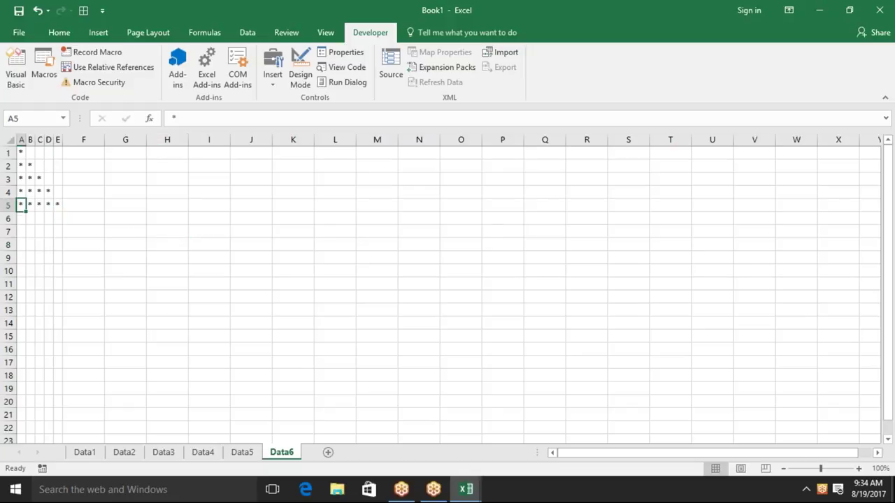
{"action": "left_click", "coordinate": [19, 151]}
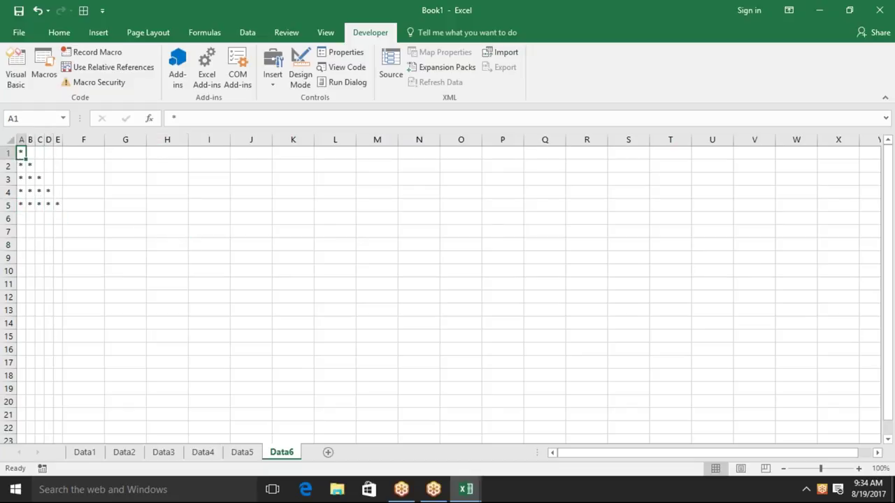
{"action": "left_click", "coordinate": [21, 165]}
{"action": "key", "text": "Right"}
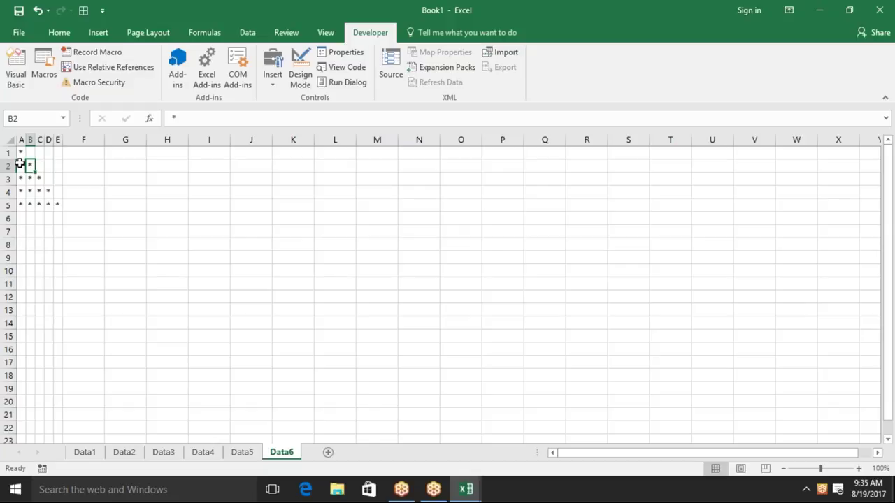
Step: In the VBA editor, start an indented 'for r' line under For r = 1 To 5
{"action": "key", "text": "alt+F11"}
{"action": "key", "text": "Down"}
{"action": "key", "text": "Down"}
{"action": "key", "text": "Tab"}
{"action": "type", "text": "for r"}
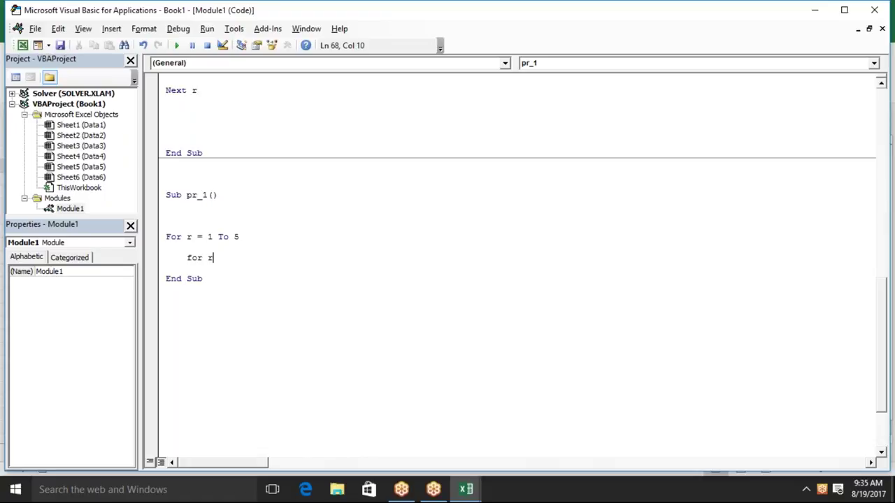
Step: Turn the new line into the inner loop For c = 1 To r
{"action": "key", "text": "BackSpace"}
{"action": "type", "text": "c="}
{"action": "type", "text": "1 tp"}
{"action": "key", "text": "BackSpace"}
{"action": "type", "text": "o r"}
{"action": "key", "text": "Down"}
{"action": "key", "text": "Return"}
{"action": "key", "text": "Return"}
{"action": "key", "text": "Up"}
{"action": "key", "text": "Up"}
{"action": "key", "text": "Down"}
{"action": "key", "text": "Down"}
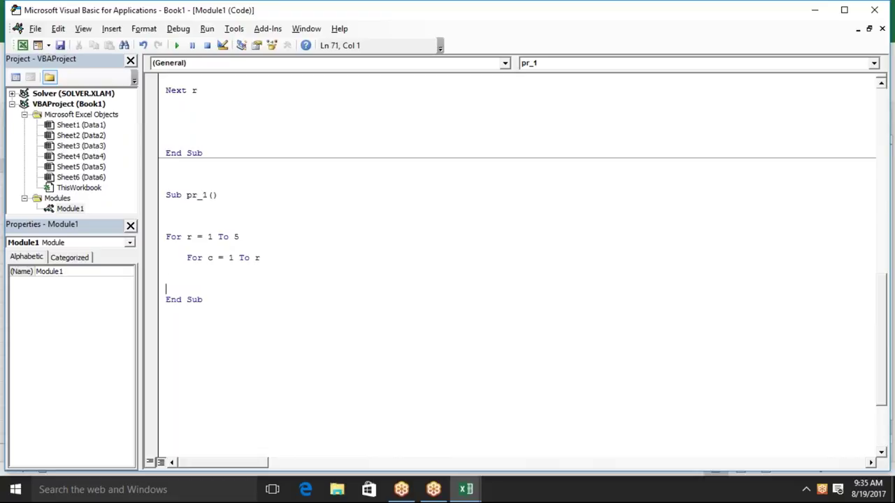
Step: Add the indented loop body Cells(r, c).Value = "*"
{"action": "key", "text": "Up"}
{"action": "key", "text": "Tab"}
{"action": "type", "text": "celss"}
{"action": "key", "text": "BackSpace"}
{"action": "key", "text": "BackSpace"}
{"action": "type", "text": "ls"}
{"action": "type", "text": "(r,c).value=\"*\""}
{"action": "key", "text": "Return"}
Step: Close the loops with Next c and Next r, then return to the worksheet
{"action": "type", "text": "next "}
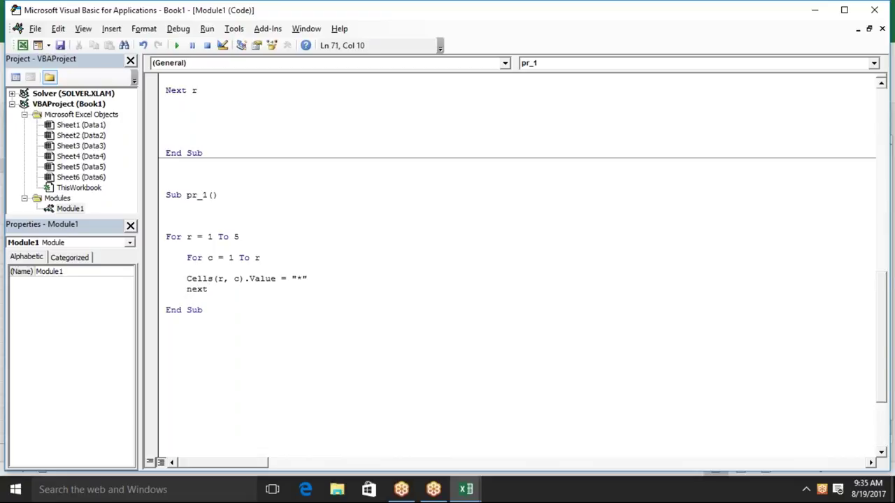
{"action": "type", "text": "c"}
{"action": "key", "text": "Return"}
{"action": "key", "text": "Return"}
{"action": "key", "text": "BackSpace"}
{"action": "type", "text": "nex"}
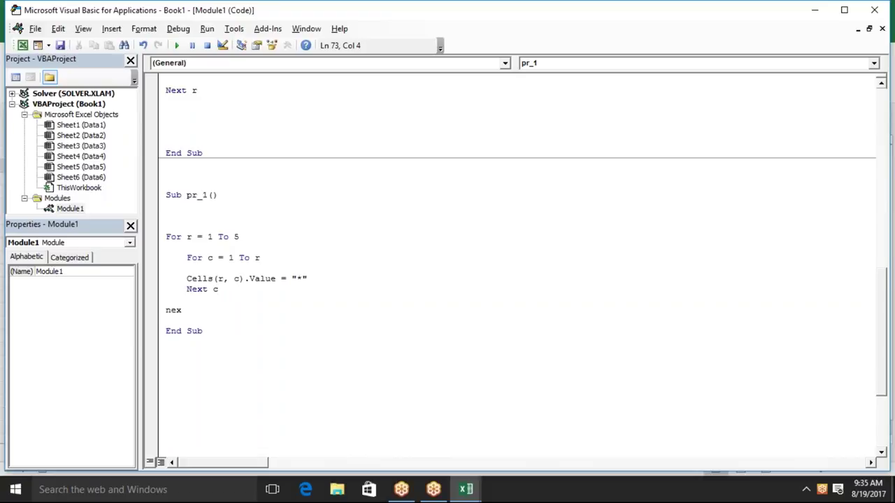
{"action": "type", "text": "t "}
{"action": "type", "text": "r"}
{"action": "left_click", "coordinate": [200, 330]}
{"action": "key", "text": "Up"}
{"action": "key", "text": "alt+F11"}
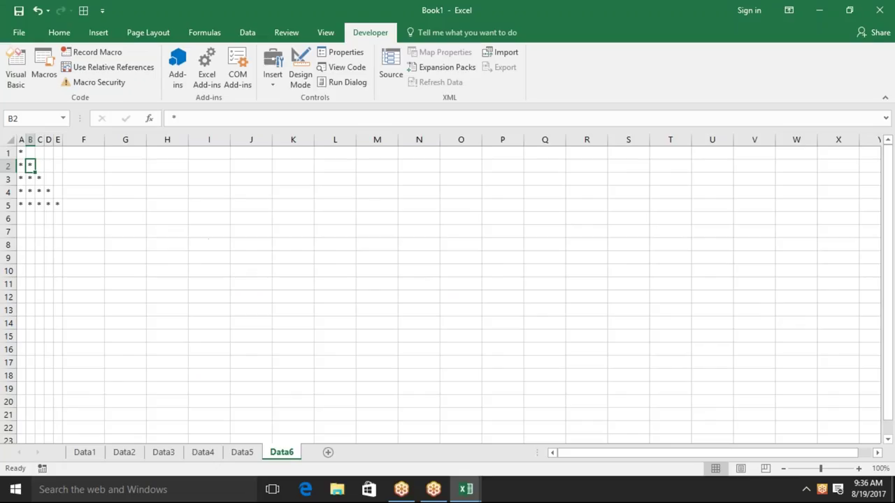
Step: Clear the stars from rows 1 to 5 on Data6
{"action": "left_click_drag", "start_coordinate": [21, 151], "coordinate": [21, 204]}
{"action": "key", "text": "shift+space"}
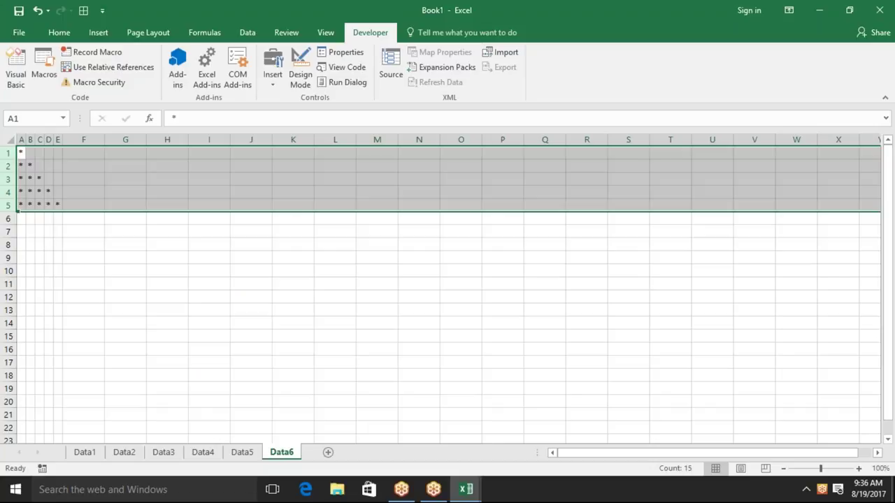
{"action": "key", "text": "Delete"}
{"action": "left_click", "coordinate": [21, 152]}
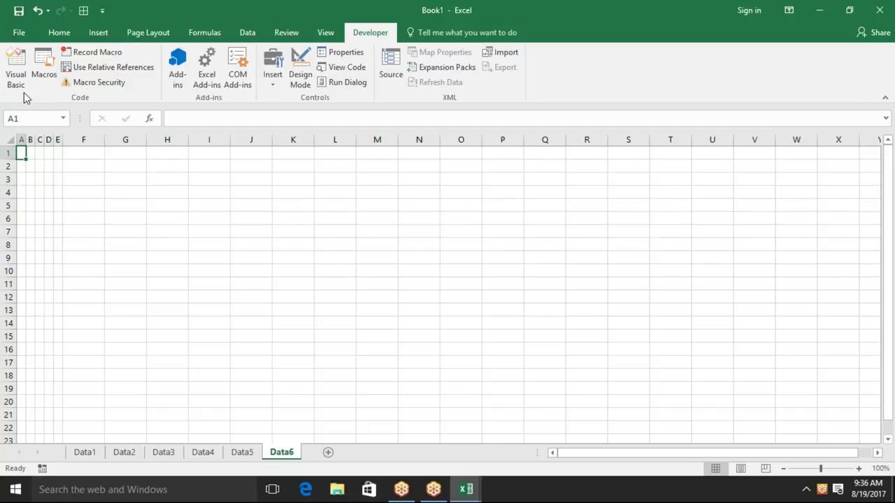
Step: Run pr_1 from the Macros list and select the redrawn triangle in A1:E5
{"action": "left_click", "coordinate": [39, 77]}
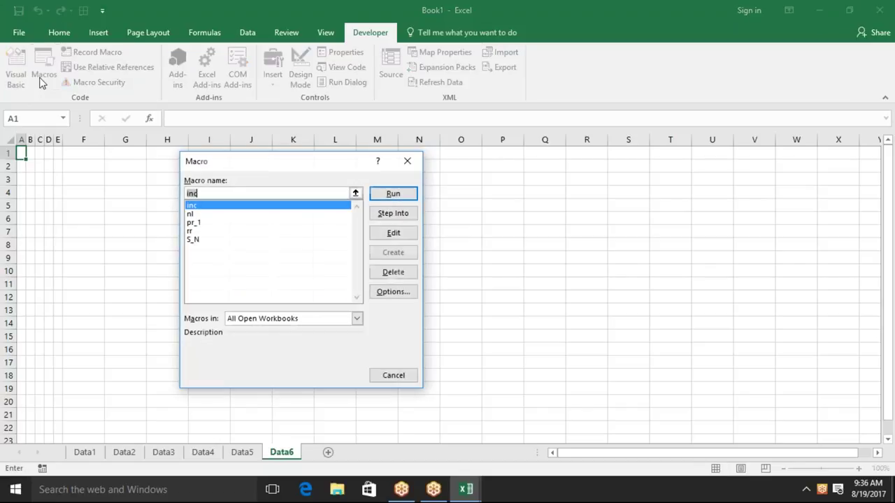
{"action": "left_click", "coordinate": [200, 223]}
{"action": "left_click", "coordinate": [390, 196]}
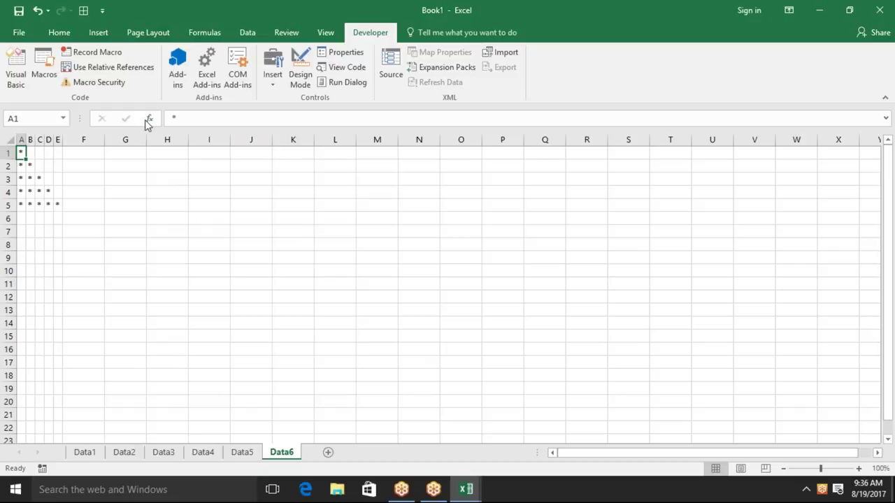
{"action": "left_click", "coordinate": [86, 154]}
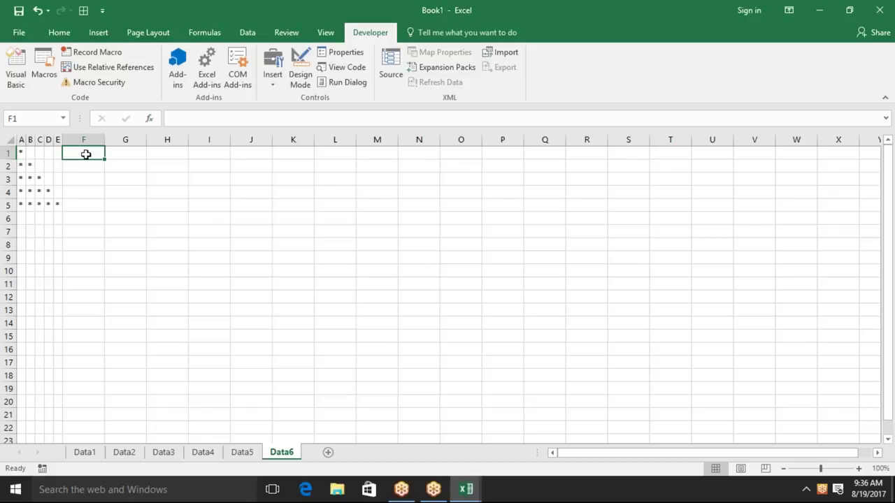
{"action": "mouse_move", "coordinate": [21, 152]}
{"action": "left_mouse_down"}
{"action": "mouse_move", "coordinate": [58, 206]}
{"action": "mouse_move", "coordinate": [82, 161]}
{"action": "left_mouse_up"}
Step: Change Cells(r, c) to Cells(r, c + 5) in pr_1 and run it
{"action": "key", "text": "alt+F11"}
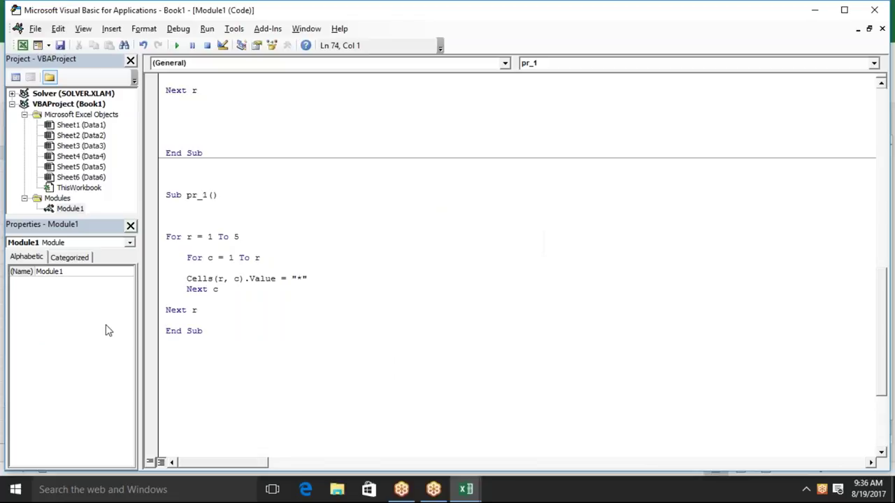
{"action": "double_click", "coordinate": [237, 279]}
{"action": "left_click", "coordinate": [238, 279]}
{"action": "type", "text": "+5"}
{"action": "left_click", "coordinate": [259, 258]}
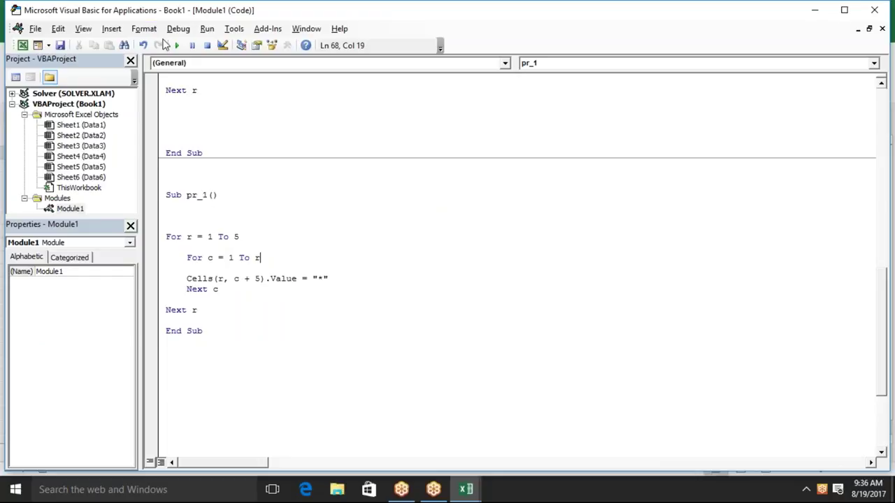
{"action": "left_click", "coordinate": [177, 46]}
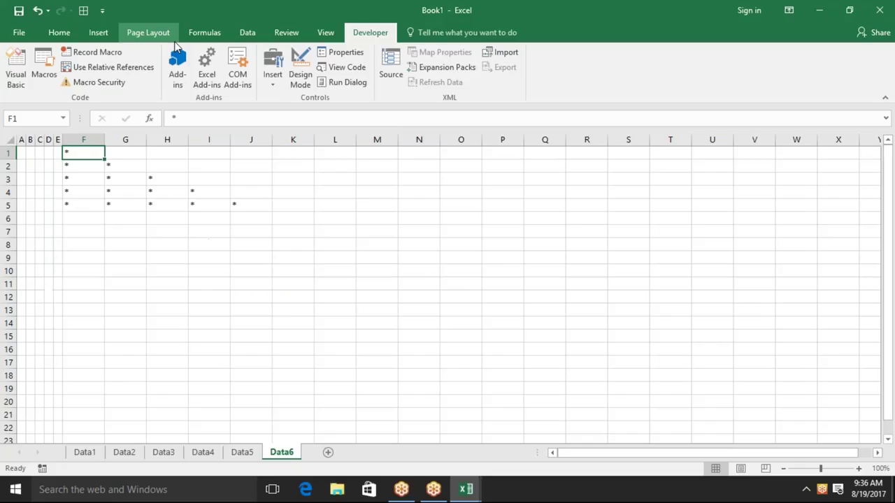
Step: Autofit columns F through J to a narrow width
{"action": "left_click_drag", "start_coordinate": [102, 139], "coordinate": [221, 155]}
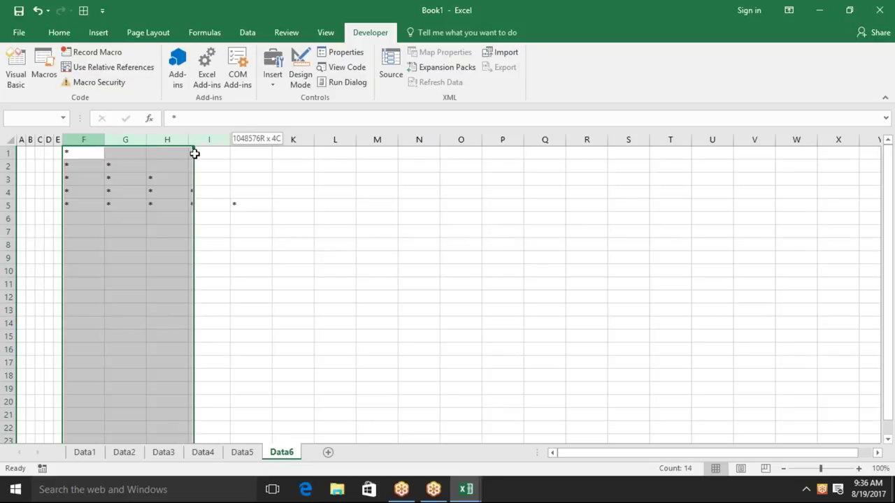
{"action": "left_click_drag", "start_coordinate": [220, 155], "coordinate": [232, 153]}
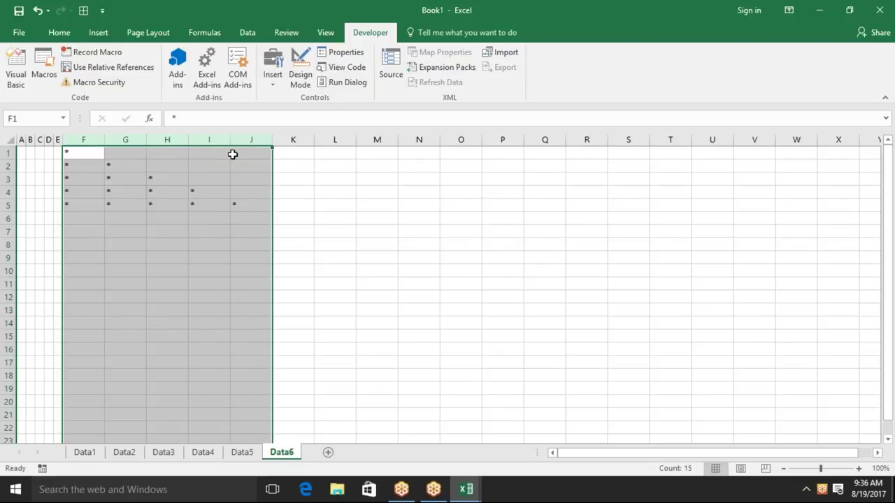
{"action": "double_click", "coordinate": [272, 138]}
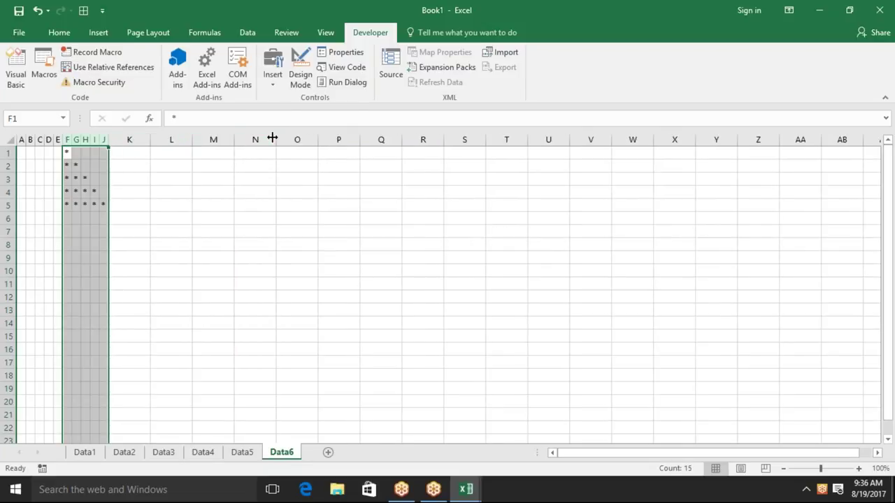
{"action": "left_click", "coordinate": [244, 208]}
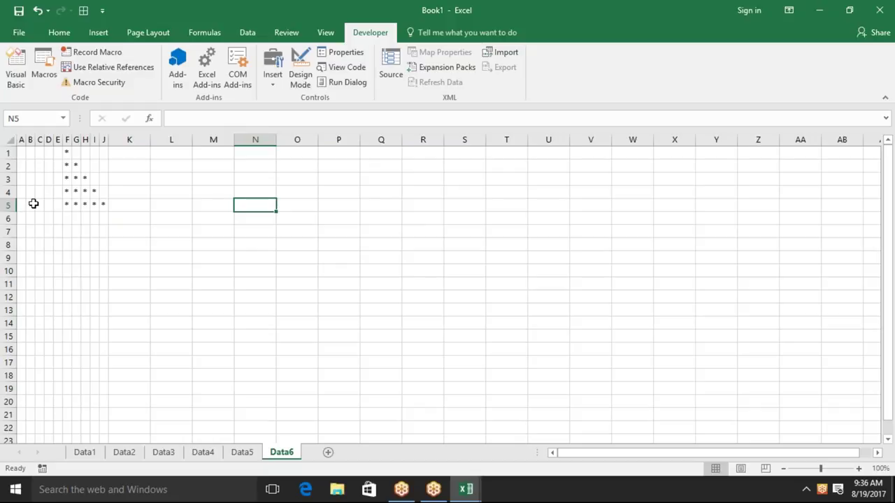
{"action": "key", "text": "alt+F11"}
Step: Duplicate the Cells(r, c + 5) line directly below itself
{"action": "left_click", "coordinate": [186, 289]}
{"action": "key", "text": "Return"}
{"action": "key", "text": "Up"}
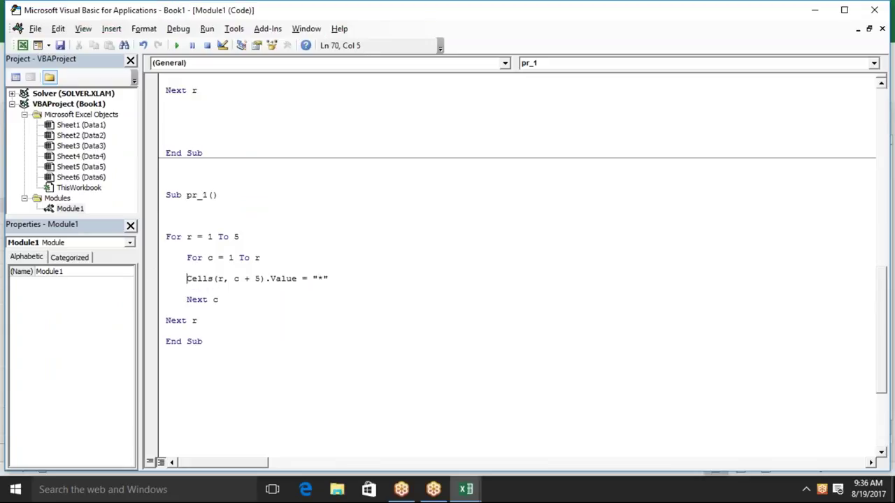
{"action": "key", "text": "shift+Down"}
{"action": "key", "text": "Up"}
{"action": "key", "text": "shift+Down"}
{"action": "key", "text": "ctrl+c"}
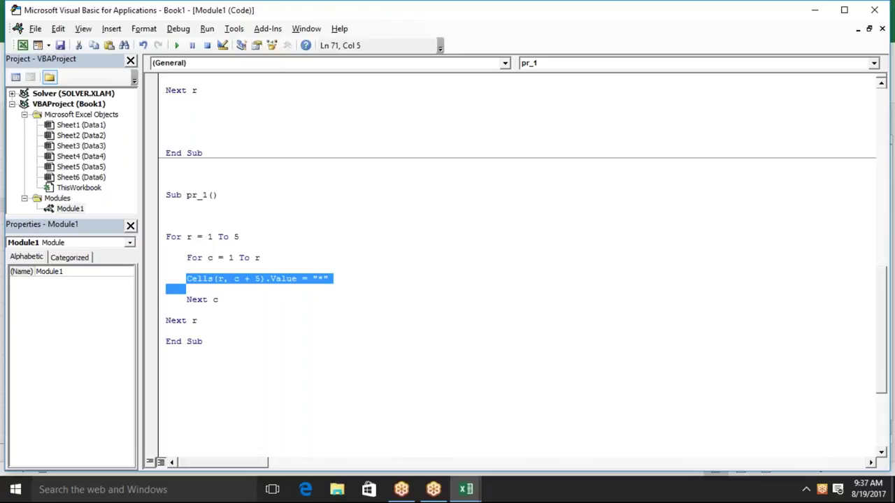
{"action": "key", "text": "Right"}
{"action": "key", "text": "ctrl+v"}
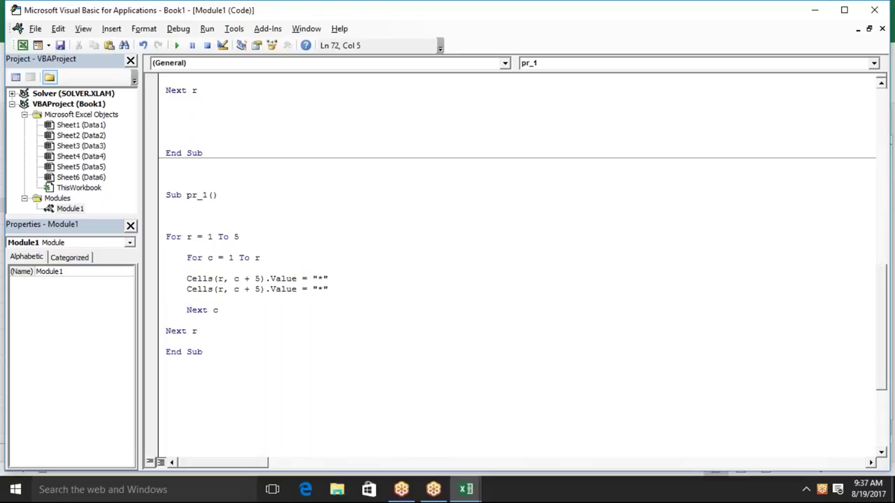
Step: Edit the copy to Cells(r, 6 - c).Value = "*" and run pr_1
{"action": "left_click", "coordinate": [260, 290]}
{"action": "key", "text": "BackSpace"}
{"action": "key", "text": "BackSpace"}
{"action": "key", "text": "BackSpace"}
{"action": "key", "text": "BackSpace"}
{"action": "key", "text": "Left"}
{"action": "type", "text": "6 -"}
{"action": "left_click", "coordinate": [187, 299]}
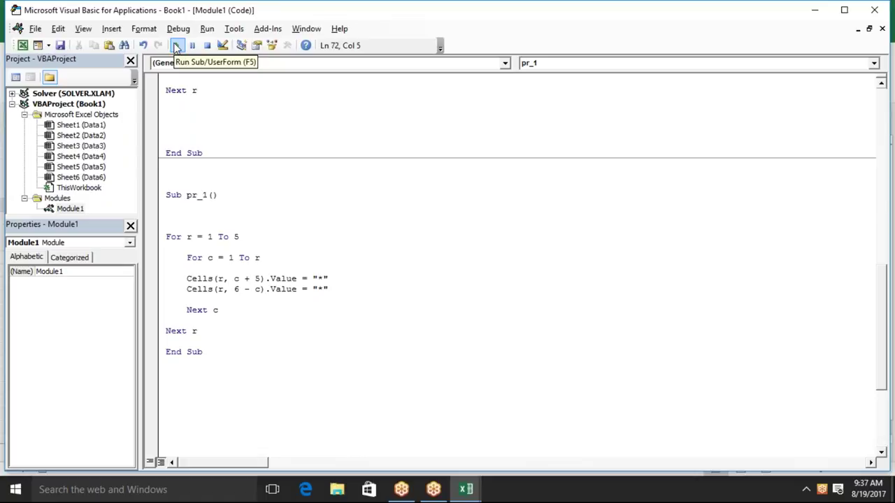
{"action": "left_click", "coordinate": [176, 46]}
{"action": "key", "text": "alt+F11"}
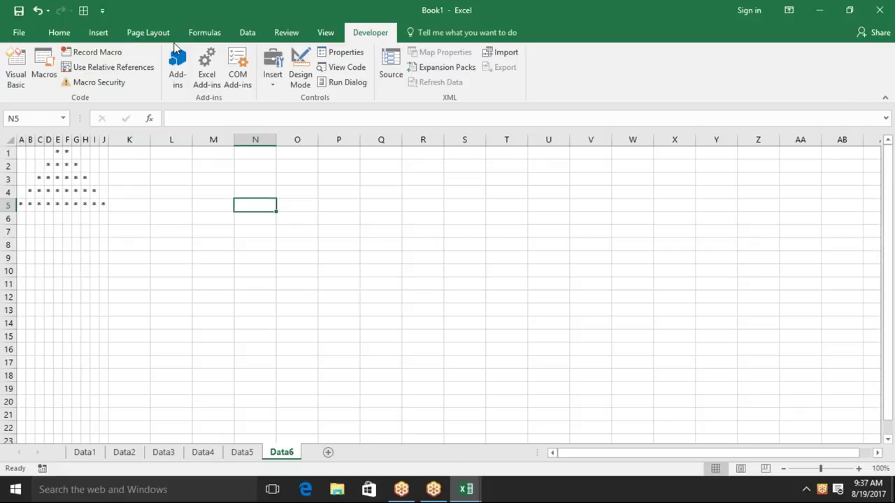
Step: Rerun pr_1 and inspect the star pyramid cells on Data6
{"action": "key", "text": "alt+F11"}
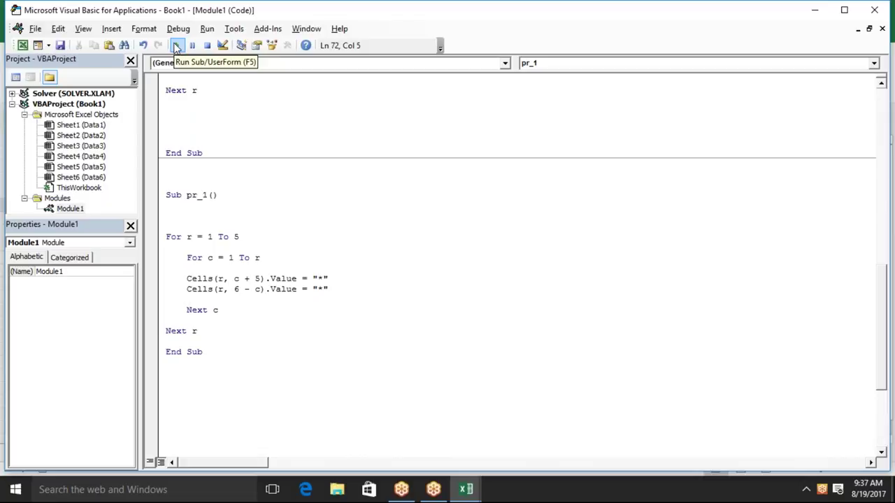
{"action": "left_click", "coordinate": [176, 46]}
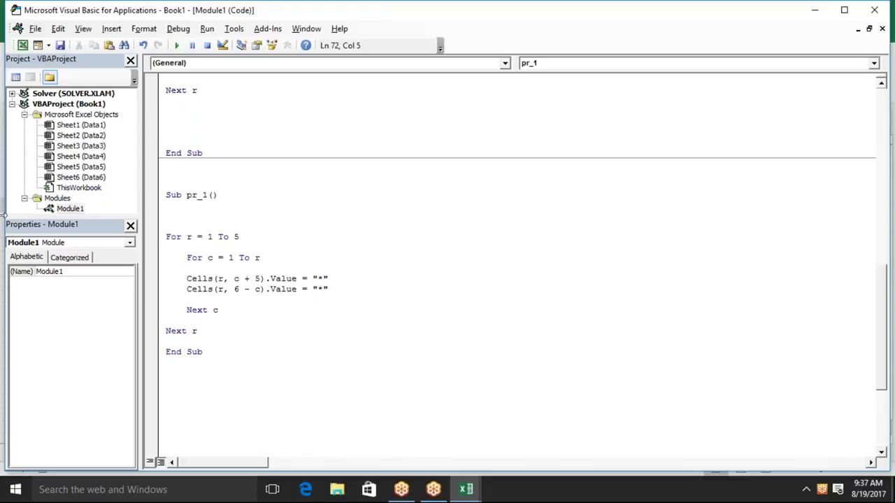
{"action": "key", "text": "alt+F11"}
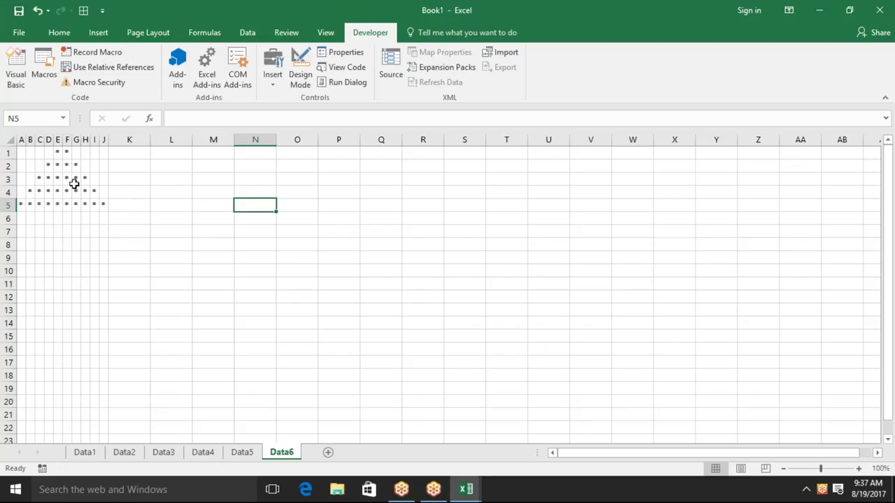
{"action": "left_click", "coordinate": [77, 183]}
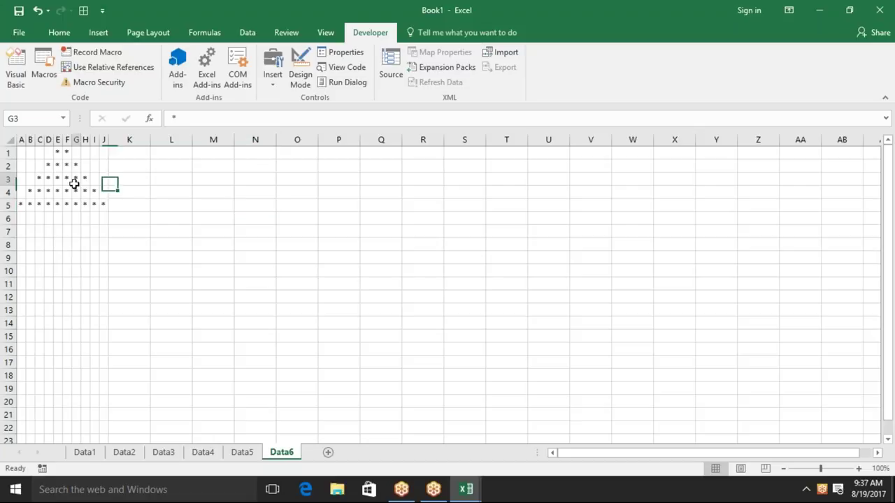
{"action": "left_click", "coordinate": [58, 202]}
Step: Look through the module's macros in the VBA editor, then return to the workbook
{"action": "key", "text": "alt+F11"}
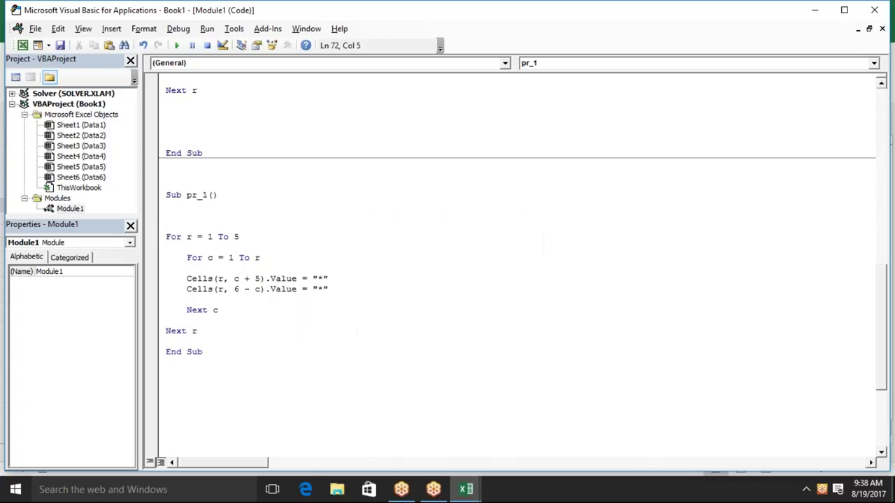
{"action": "left_click", "coordinate": [245, 288]}
{"action": "key", "text": "Up"}
{"action": "key", "text": "Up"}
{"action": "key", "text": "Up"}
{"action": "key", "text": "Up"}
{"action": "key", "text": "Up"}
{"action": "key", "text": "Up"}
{"action": "key", "text": "Up"}
{"action": "key", "text": "Up"}
{"action": "key", "text": "Up"}
{"action": "key", "text": "Up"}
{"action": "key", "text": "Up"}
{"action": "key", "text": "Up"}
{"action": "key", "text": "Up"}
{"action": "key", "text": "Up"}
{"action": "key", "text": "Up"}
{"action": "key", "text": "Down"}
{"action": "key", "text": "Down"}
{"action": "key", "text": "Down"}
{"action": "key", "text": "Down"}
{"action": "key", "text": "Down"}
{"action": "key", "text": "Down"}
{"action": "key", "text": "Down"}
{"action": "key", "text": "Down"}
{"action": "key", "text": "Down"}
{"action": "key", "text": "Down"}
{"action": "key", "text": "Down"}
{"action": "key", "text": "Down"}
{"action": "key", "text": "Down"}
{"action": "key", "text": "Down"}
{"action": "key", "text": "Down"}
{"action": "key", "text": "Down"}
{"action": "key", "text": "Down"}
{"action": "key", "text": "Down"}
{"action": "key", "text": "Down"}
{"action": "key", "text": "alt+F11"}
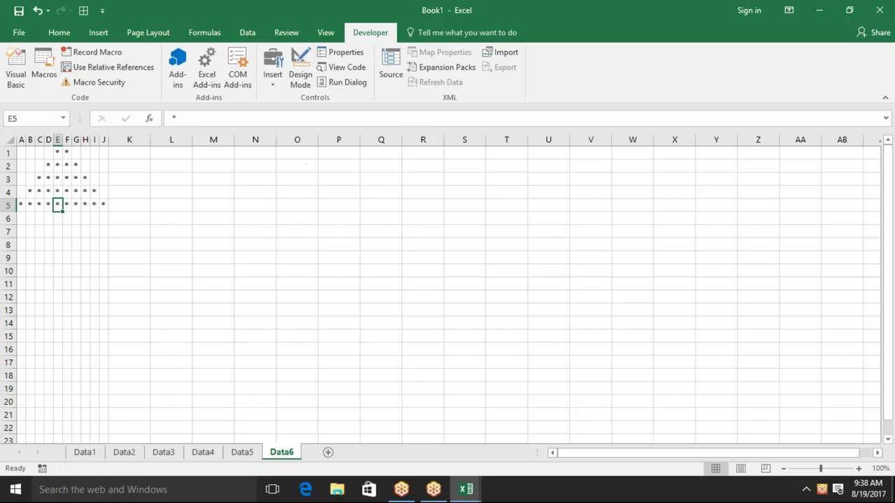
Step: On Data5, enter =RANDBETWEEN(10,90) in A1
{"action": "key", "text": "ctrl+Page_Up"}
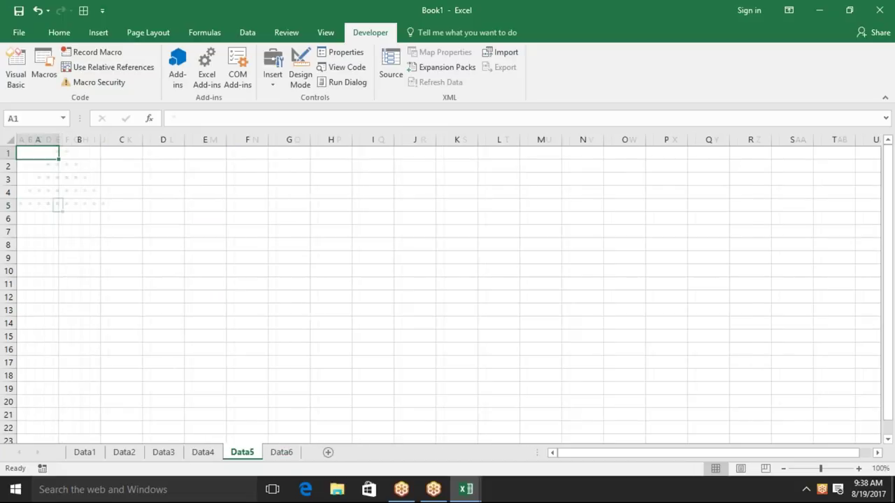
{"action": "type", "text": "=ra"}
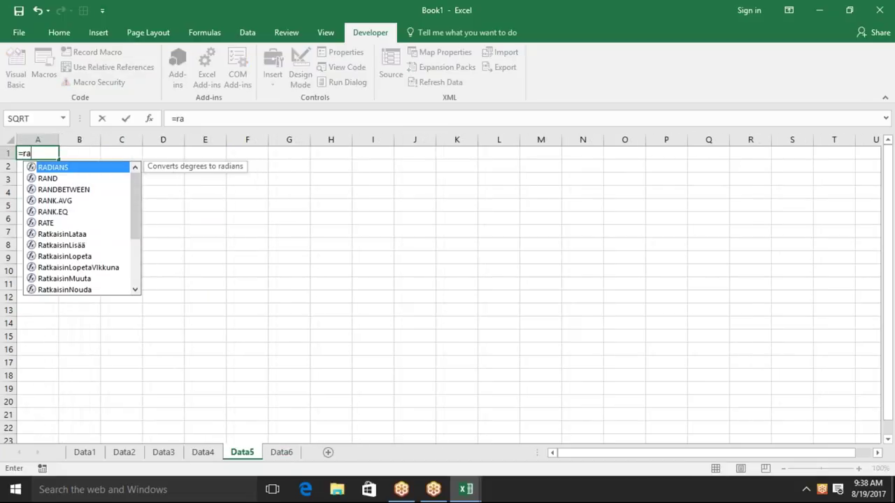
{"action": "key", "text": "Down"}
{"action": "key", "text": "Down"}
{"action": "key", "text": "Tab"}
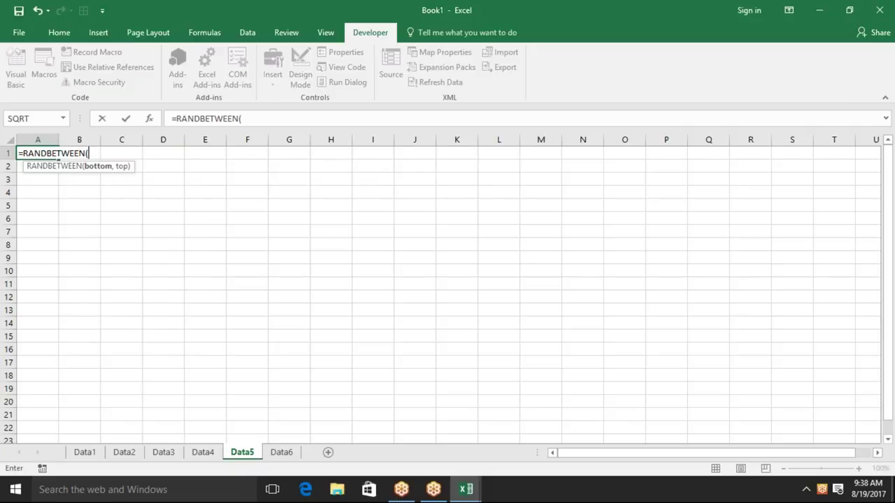
{"action": "type", "text": "10,90"}
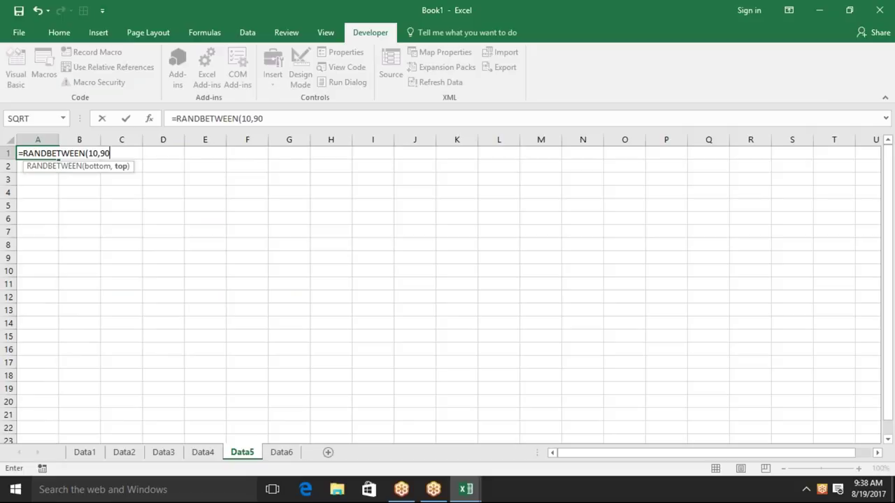
{"action": "key", "text": "Return"}
Step: Fill A1:G12 with the RANDBETWEEN(10,90) formula
{"action": "key", "text": "Up"}
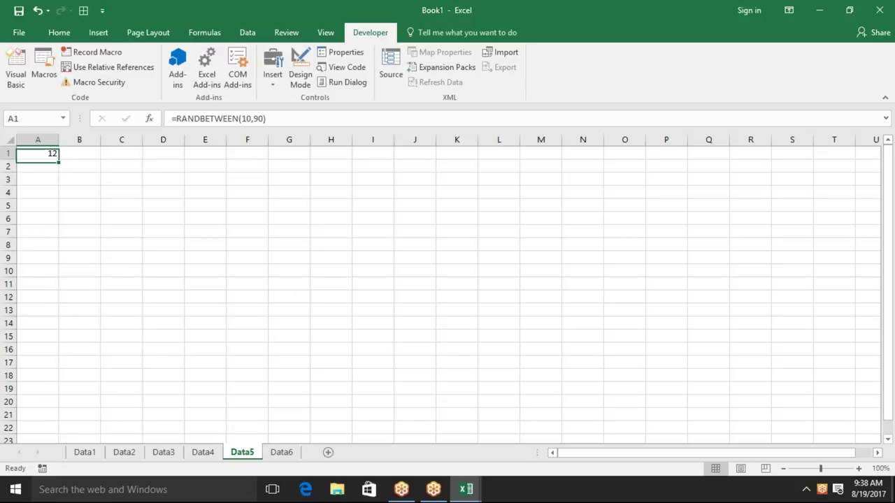
{"action": "key", "text": "shift+Right"}
{"action": "key", "text": "shift+Right"}
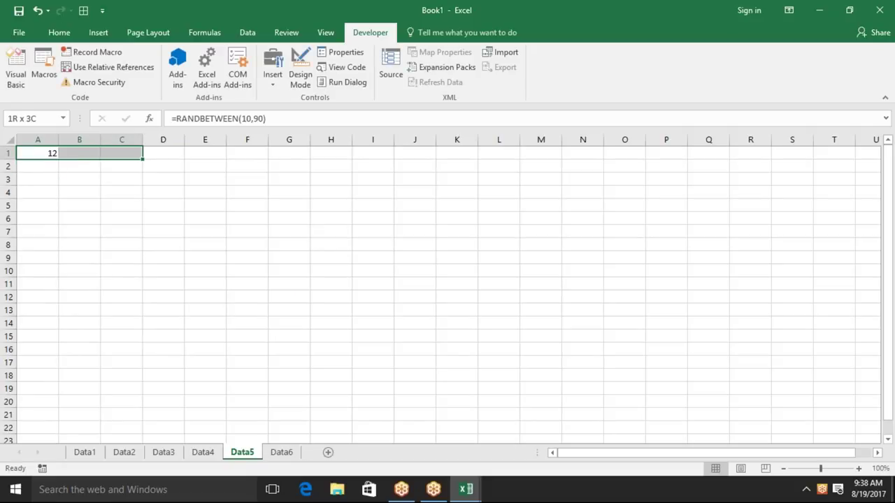
{"action": "key", "text": "shift+Right"}
{"action": "key", "text": "shift+Right"}
{"action": "key", "text": "shift+Right"}
{"action": "key", "text": "shift+Down"}
{"action": "key", "text": "shift+Down"}
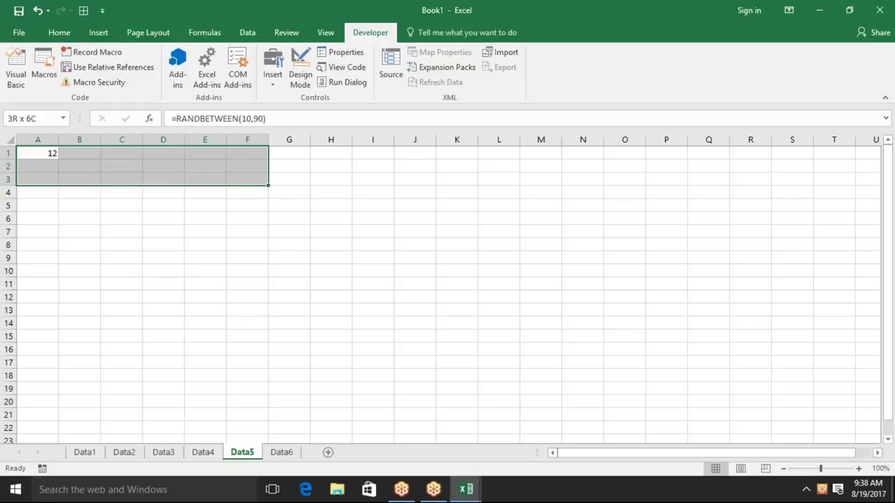
{"action": "key", "text": "shift+Down"}
{"action": "key", "text": "shift+Down"}
{"action": "key", "text": "shift+Down"}
{"action": "key", "text": "shift+Right"}
{"action": "key", "text": "shift+Down"}
{"action": "key", "text": "F2"}
{"action": "key", "text": "ctrl+Return"}
Step: Paste A1:G12 back as static values, then go to the Data1 sheet
{"action": "key", "text": "ctrl+c"}
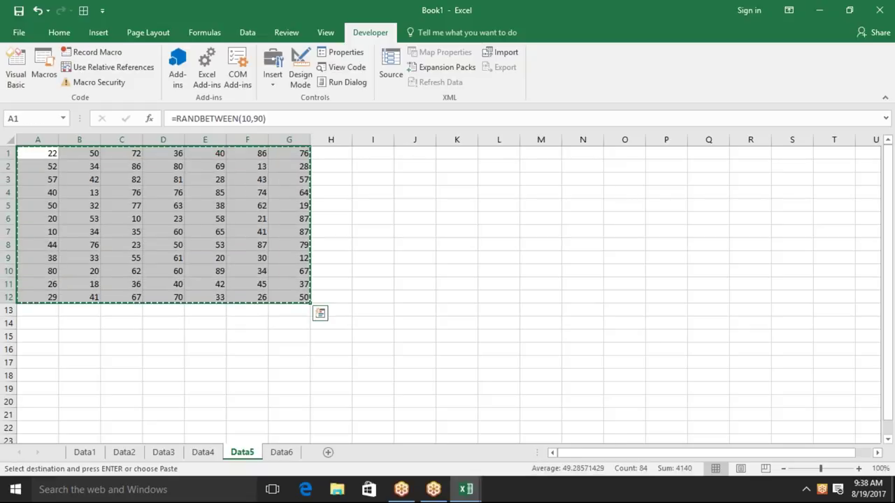
{"action": "left_click", "coordinate": [59, 32]}
{"action": "left_click", "coordinate": [21, 89]}
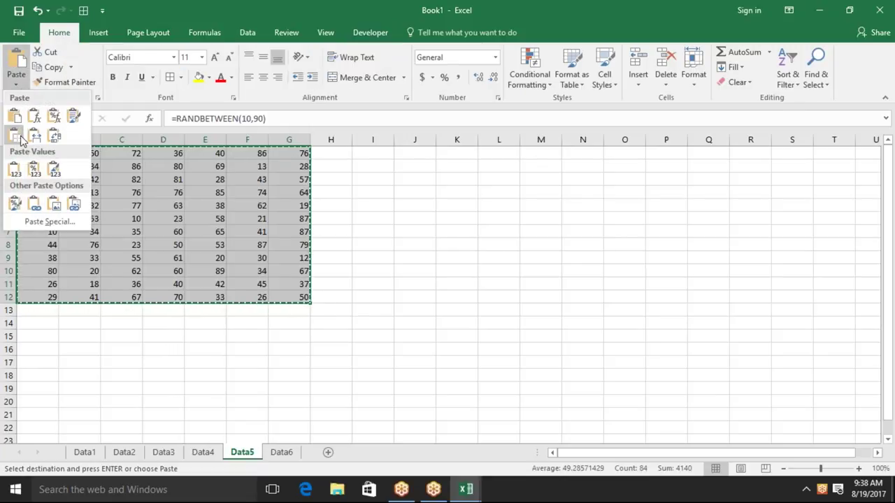
{"action": "left_click", "coordinate": [15, 170]}
{"action": "key", "text": "Escape"}
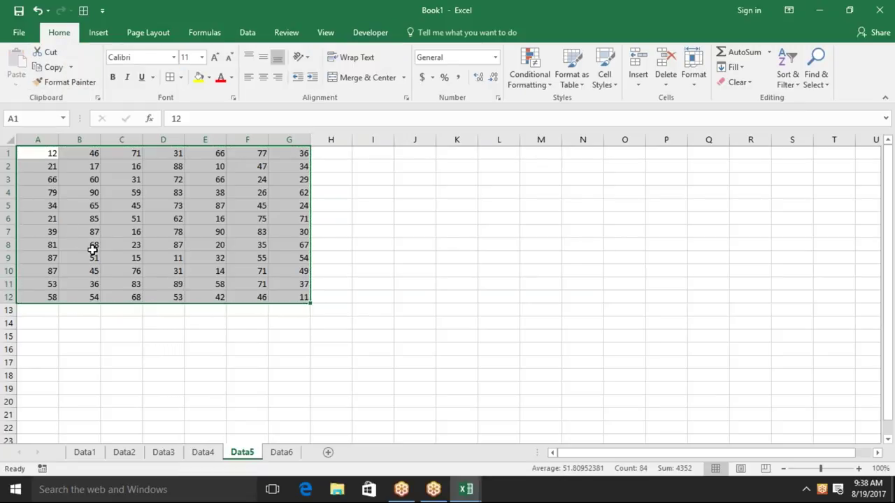
{"action": "left_click", "coordinate": [85, 452]}
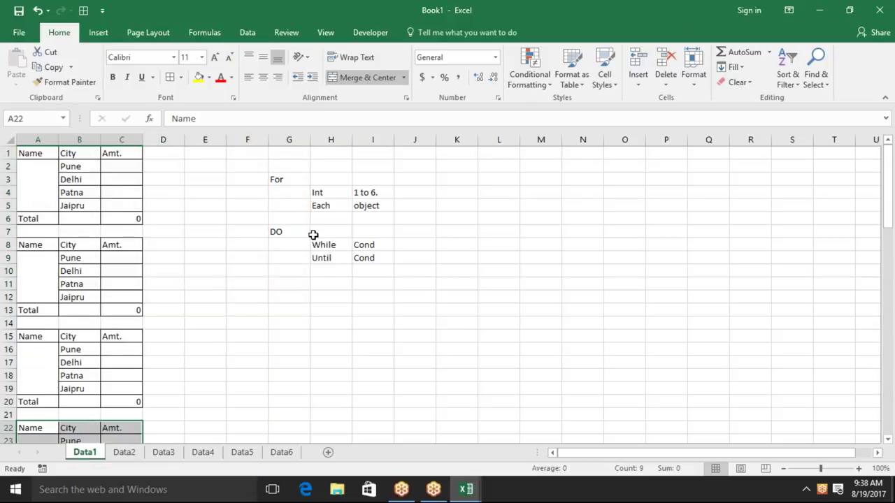
Step: Select the Int, Each and object note cells on Data1
{"action": "left_click", "coordinate": [339, 193]}
{"action": "mouse_move", "coordinate": [339, 193]}
{"action": "left_mouse_down"}
{"action": "mouse_move", "coordinate": [366, 192]}
{"action": "mouse_move", "coordinate": [359, 207]}
{"action": "left_mouse_up"}
{"action": "left_click", "coordinate": [332, 209]}
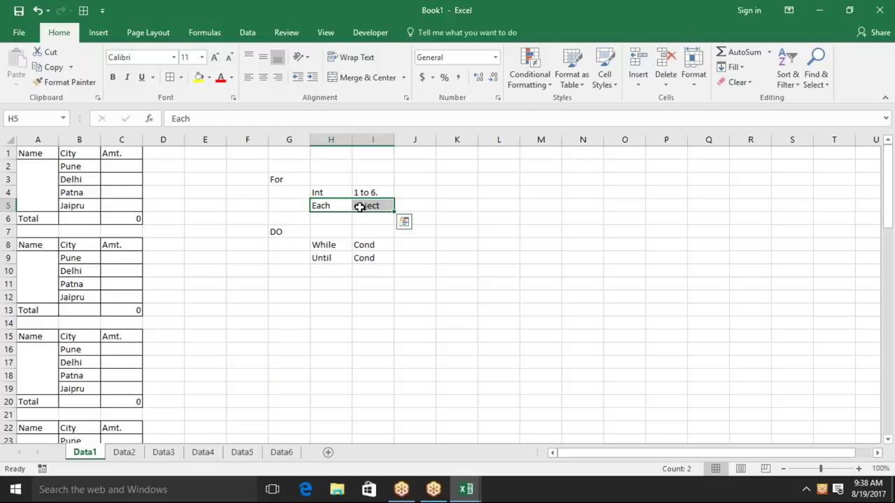
{"action": "left_click", "coordinate": [359, 207]}
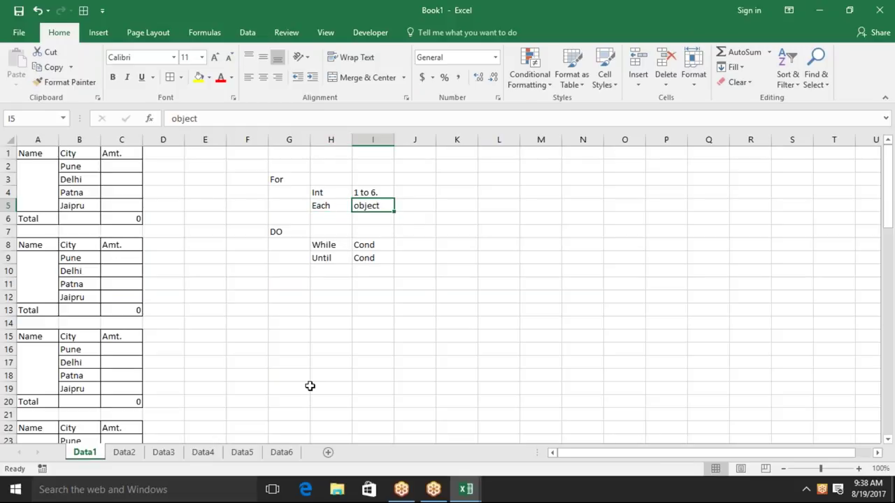
Step: Return to Data5 and select the block B3:F8
{"action": "left_click", "coordinate": [287, 455]}
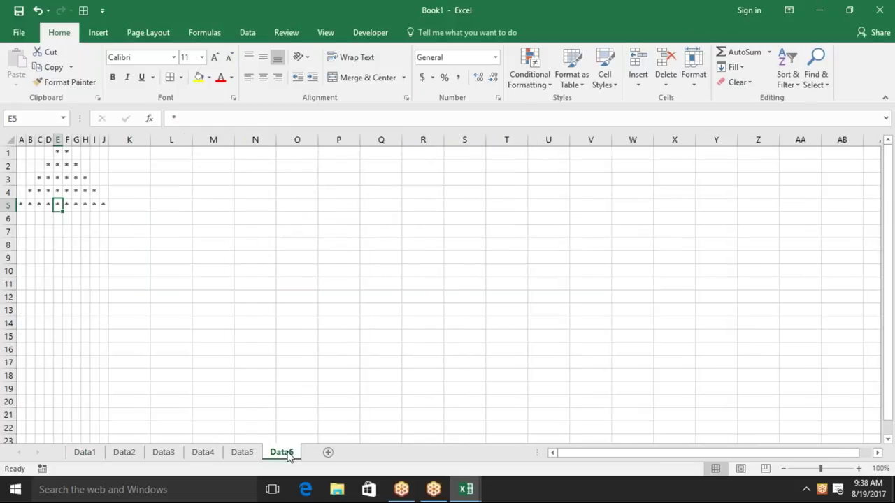
{"action": "left_click", "coordinate": [255, 452]}
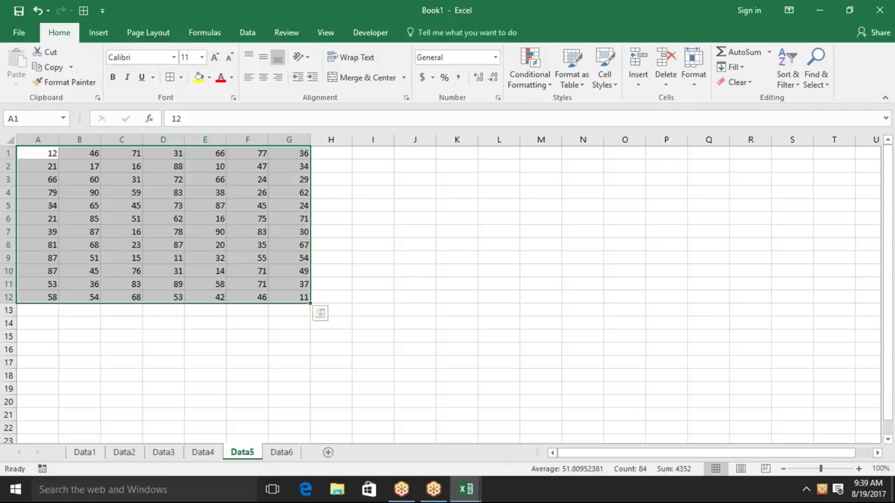
{"action": "left_click", "coordinate": [130, 190]}
{"action": "left_click_drag", "start_coordinate": [96, 175], "coordinate": [234, 242]}
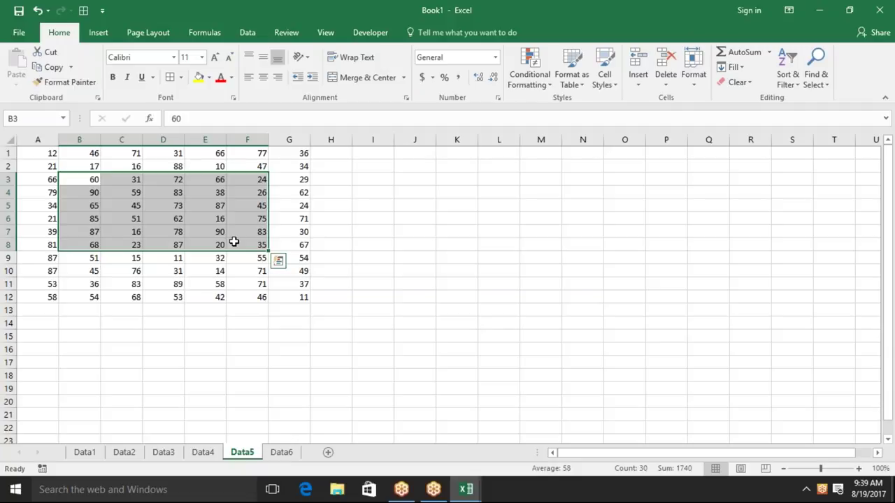
Step: Below the last End Sub, create a new Sub el() procedure
{"action": "key", "text": "alt+F11"}
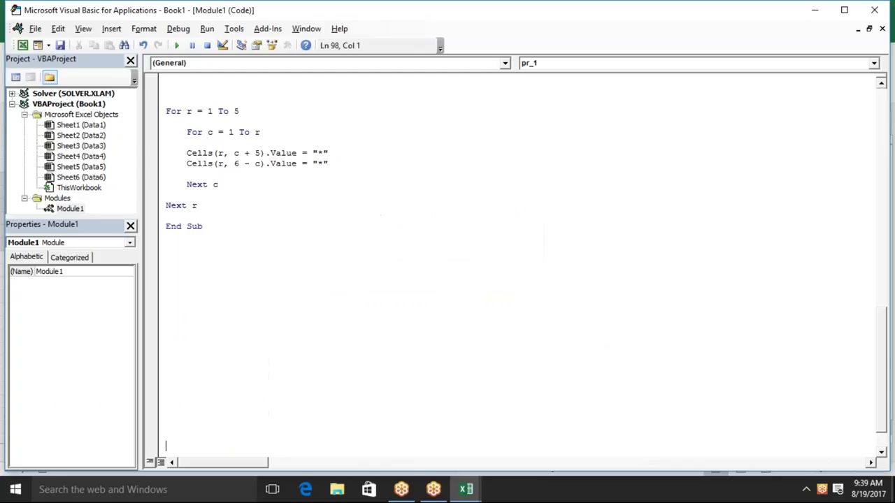
{"action": "left_click", "coordinate": [219, 252]}
{"action": "key", "text": "Return"}
{"action": "type", "text": "fi"}
{"action": "key", "text": "BackSpace"}
{"action": "key", "text": "BackSpace"}
{"action": "type", "text": "su"}
{"action": "type", "text": "b "}
{"action": "type", "text": "el()"}
{"action": "key", "text": "Return"}
Step: Declare Dim r As Range inside el
{"action": "key", "text": "Return"}
{"action": "key", "text": "Return"}
{"action": "key", "text": "Up"}
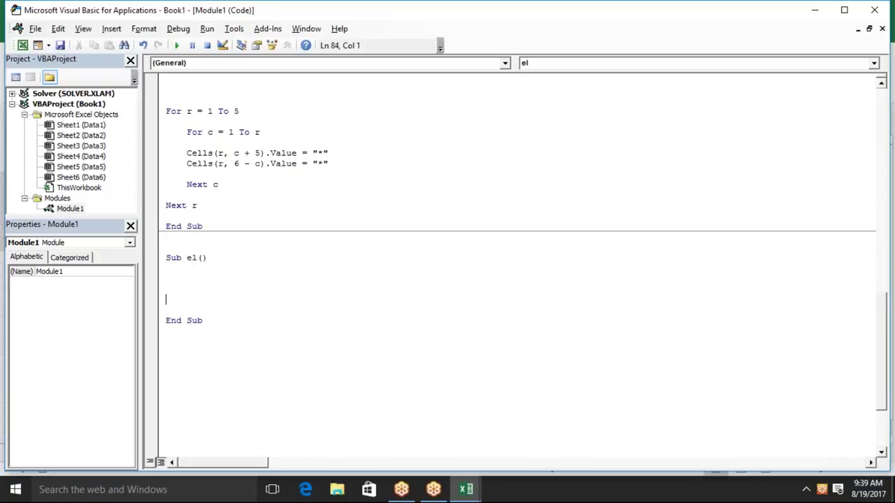
{"action": "key", "text": "Return"}
{"action": "key", "text": "Up"}
{"action": "key", "text": "Up"}
{"action": "type", "text": "dim r as ra"}
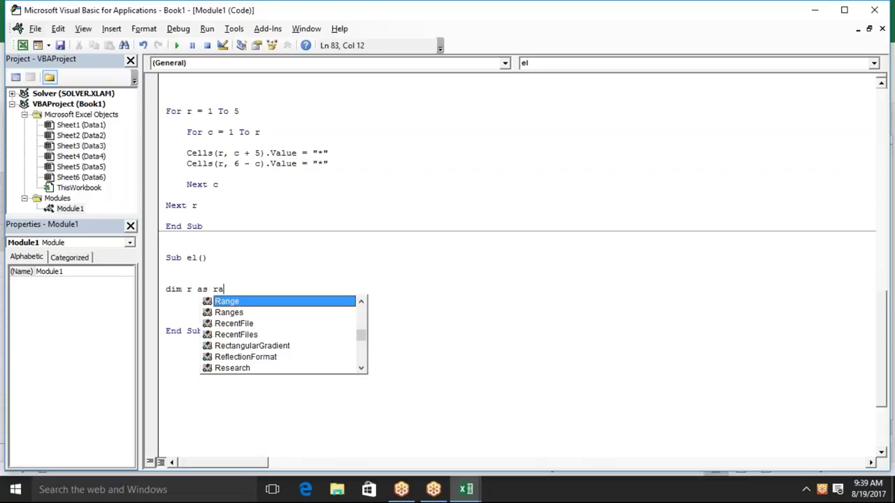
{"action": "key", "text": "Tab"}
{"action": "key", "text": "Return"}
{"action": "key", "text": "Return"}
Step: Add the loop line For Each r In Selection below the declaration
{"action": "key", "text": "Return"}
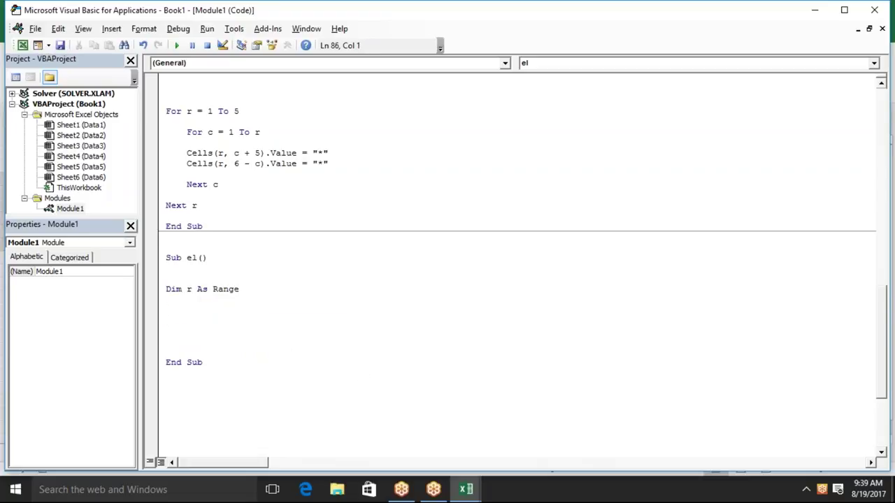
{"action": "key", "text": "Up"}
{"action": "key", "text": "Up"}
{"action": "key", "text": "Up"}
{"action": "left_click", "coordinate": [171, 289]}
{"action": "left_click", "coordinate": [165, 311]}
{"action": "type", "text": "for each e"}
{"action": "key", "text": "BackSpace"}
{"action": "key", "text": "BackSpace"}
{"action": "type", "text": "r in selection"}
{"action": "key", "text": "Return"}
{"action": "key", "text": "Return"}
{"action": "key", "text": "Return"}
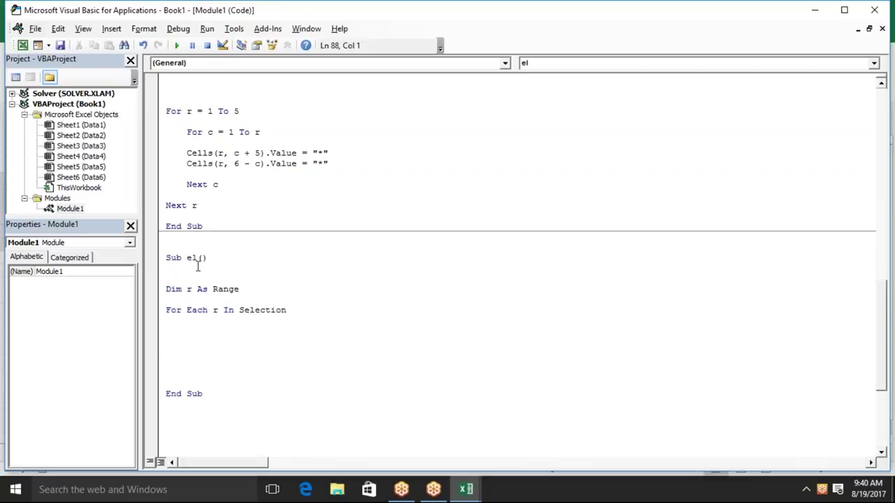
Step: Check the selected range on the worksheet and come back to the el code
{"action": "double_click", "coordinate": [270, 312]}
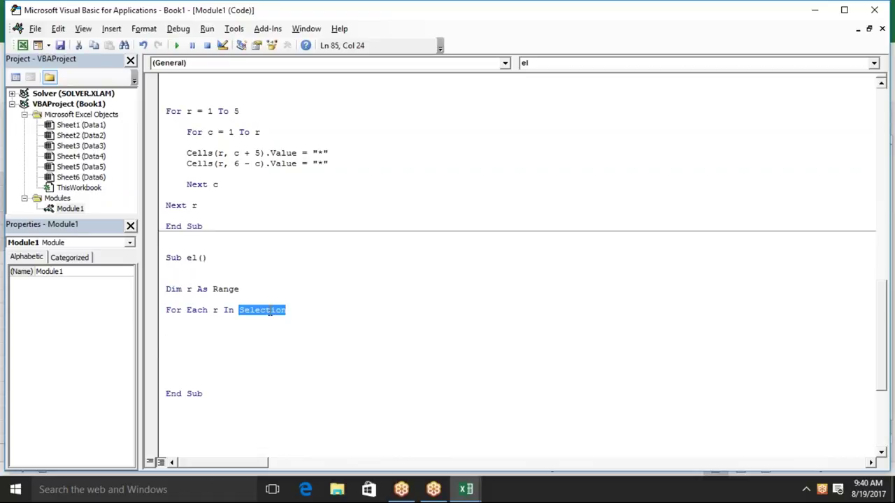
{"action": "left_click", "coordinate": [227, 338]}
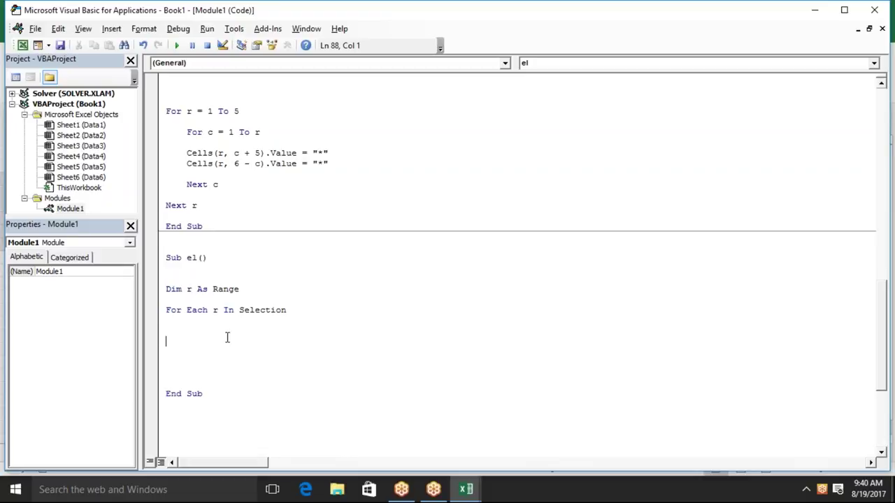
{"action": "left_click", "coordinate": [225, 332]}
{"action": "key", "text": "alt+F11"}
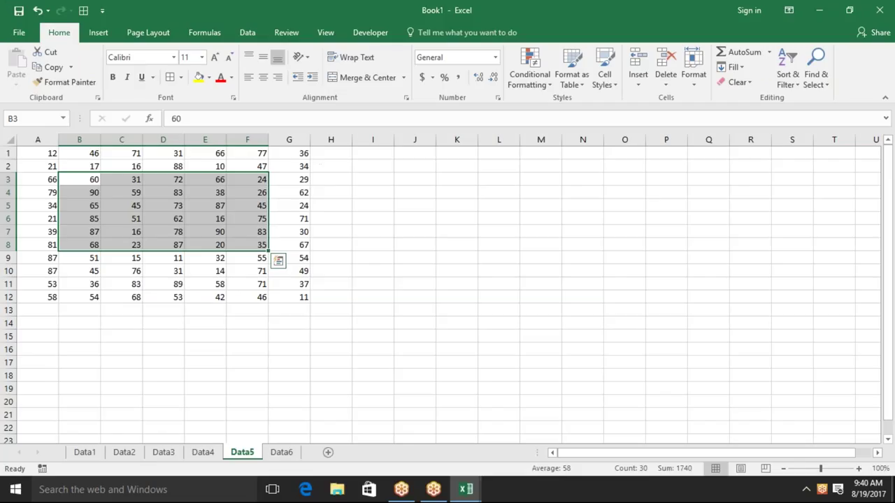
{"action": "key", "text": "alt+F11"}
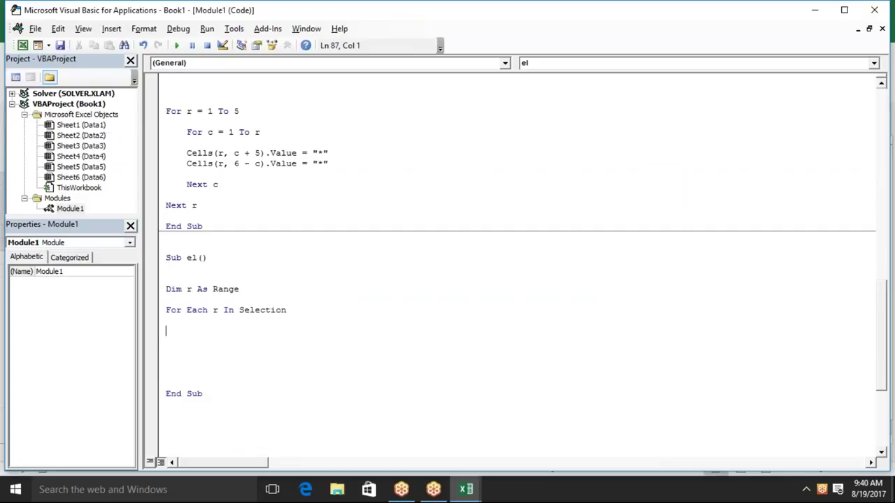
Step: Add an If r.Value >= 40 Then line that sets r.Interior.Color = vbRed
{"action": "type", "text": "if r"}
{"action": "type", "text": ".v"}
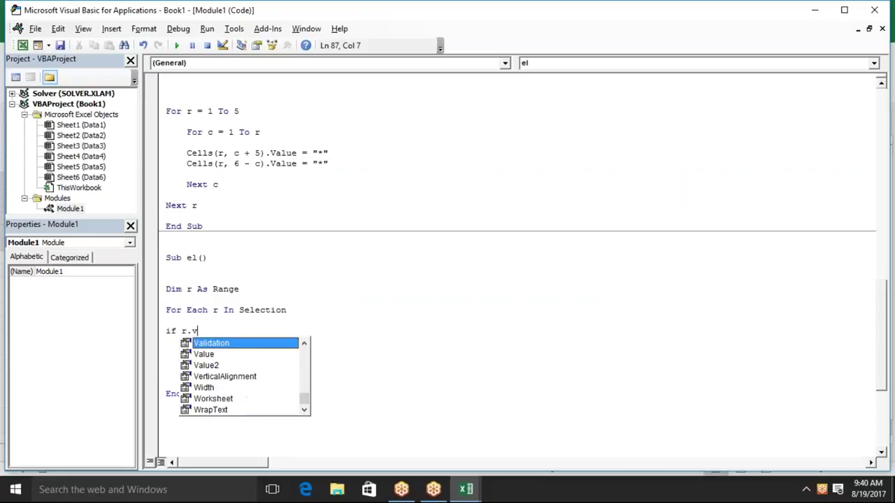
{"action": "key", "text": "Tab"}
{"action": "type", "text": ">="}
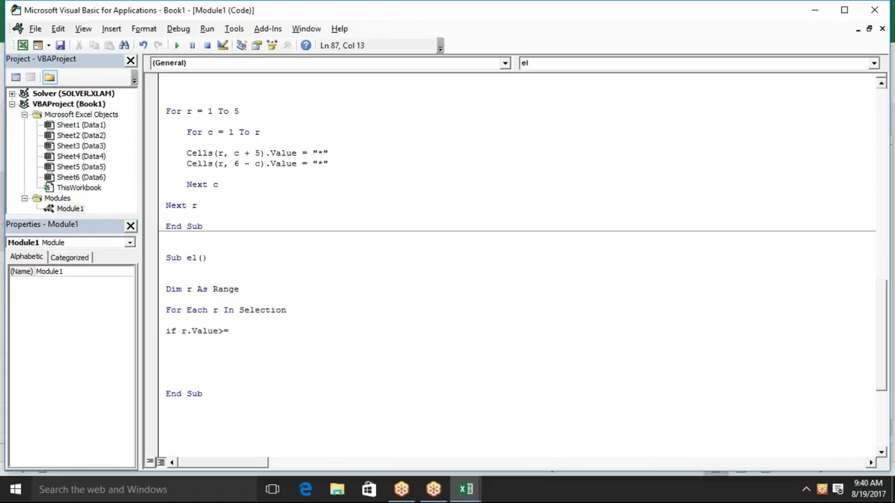
{"action": "type", "text": "40 then"}
{"action": "key", "text": "Return"}
{"action": "type", "text": "r.i"}
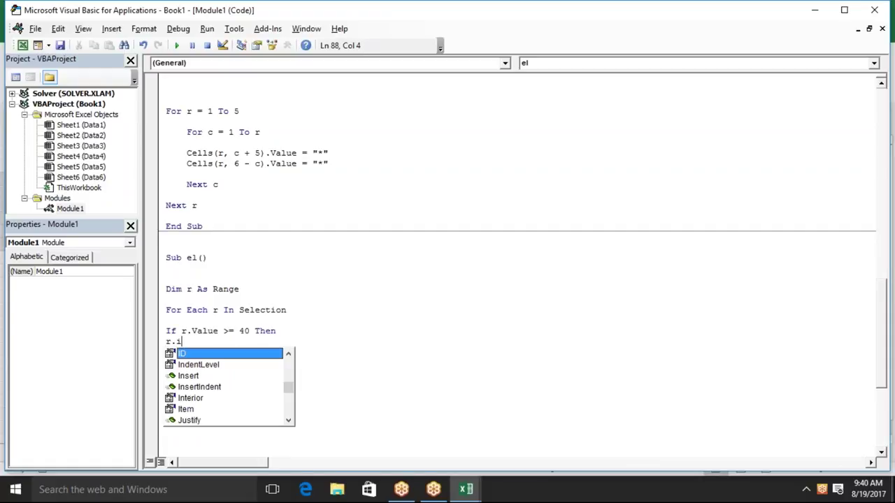
{"action": "type", "text": "n"}
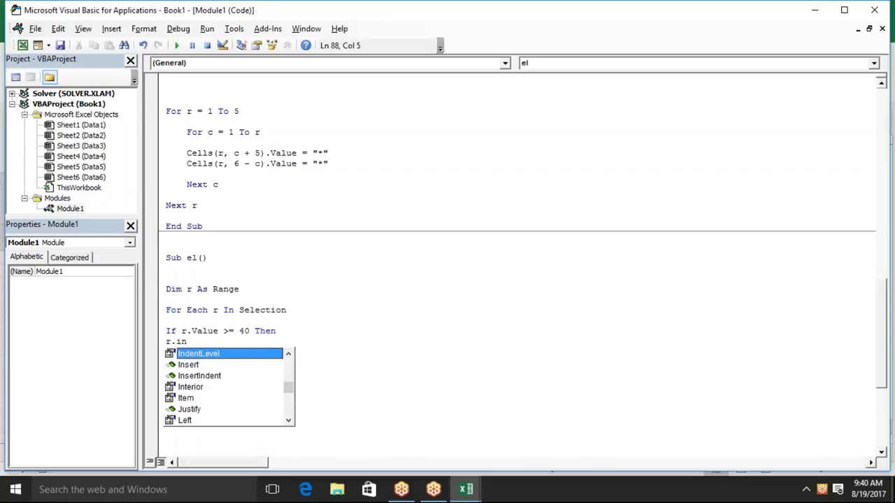
{"action": "key", "text": "Down"}
{"action": "key", "text": "Down"}
{"action": "key", "text": "Down"}
{"action": "key", "text": "Tab"}
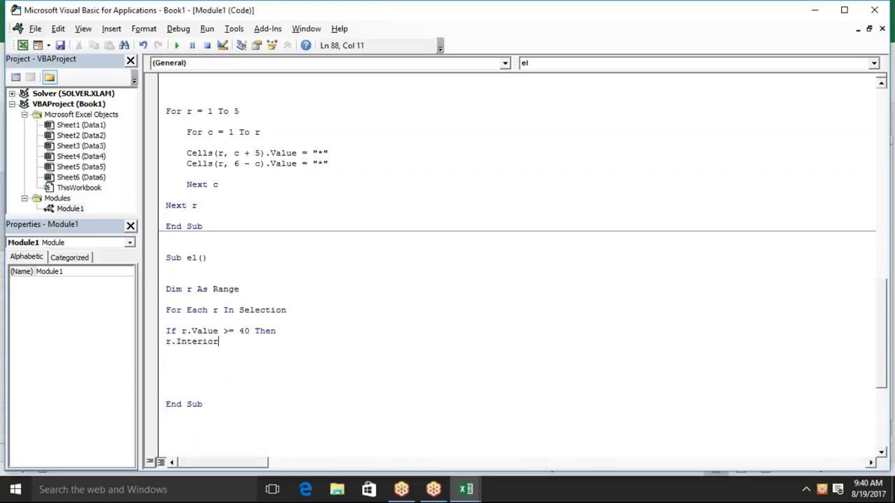
{"action": "type", "text": ".col"}
{"action": "key", "text": "Tab"}
{"action": "type", "text": "=vbred"}
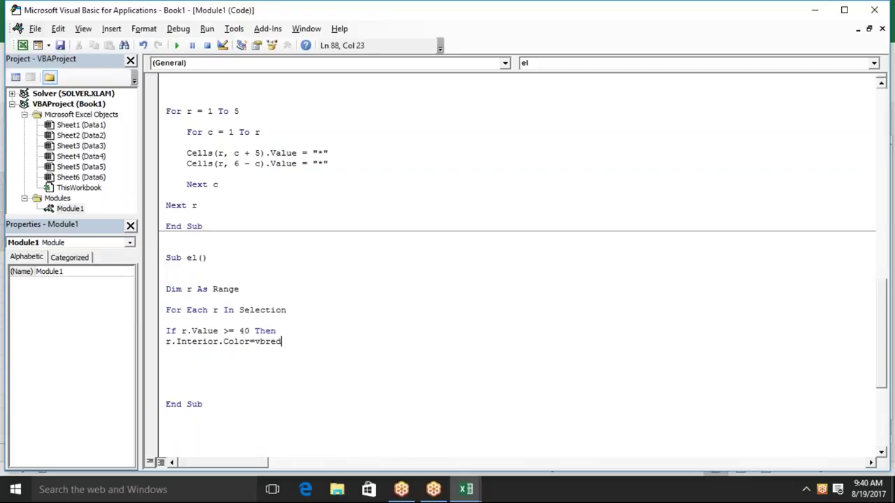
{"action": "key", "text": "Return"}
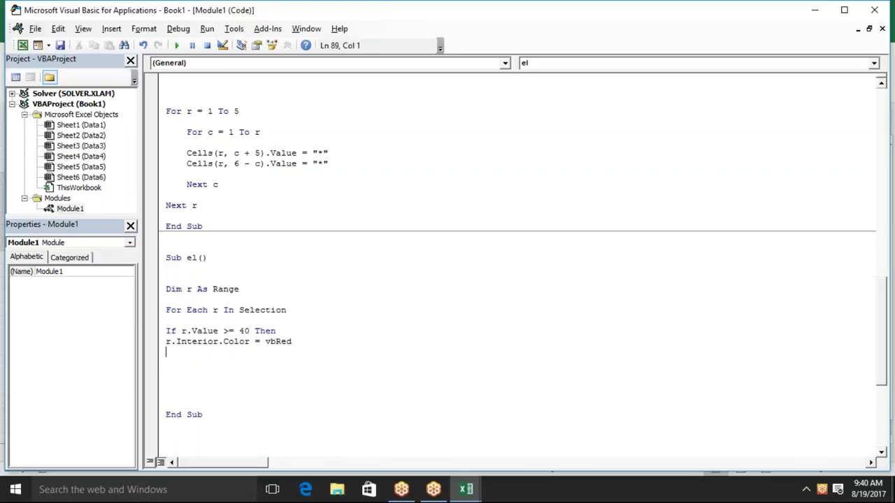
Step: Add Next r and an End If above it, then return to Excel
{"action": "type", "text": "next r"}
{"action": "key", "text": "Return"}
{"action": "key", "text": "Return"}
{"action": "key", "text": "Return"}
{"action": "type", "text": "l"}
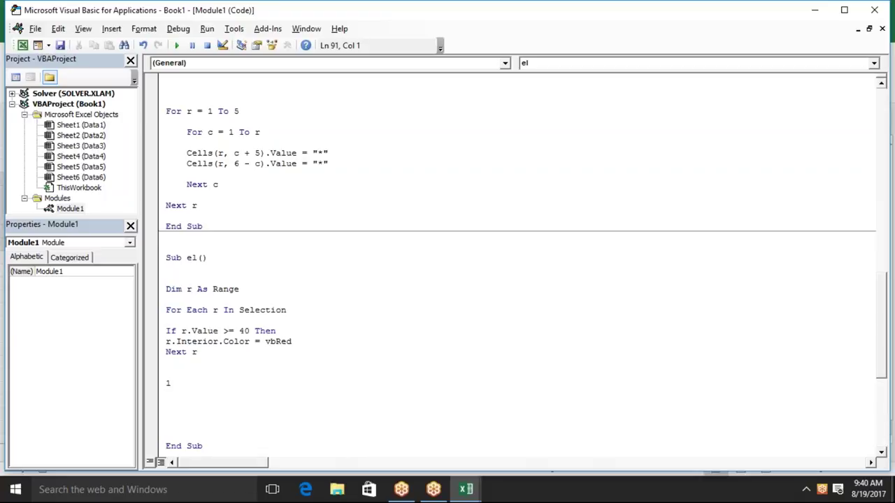
{"action": "key", "text": "BackSpace"}
{"action": "key", "text": "Up"}
{"action": "key", "text": "Up"}
{"action": "key", "text": "Up"}
{"action": "key", "text": "Return"}
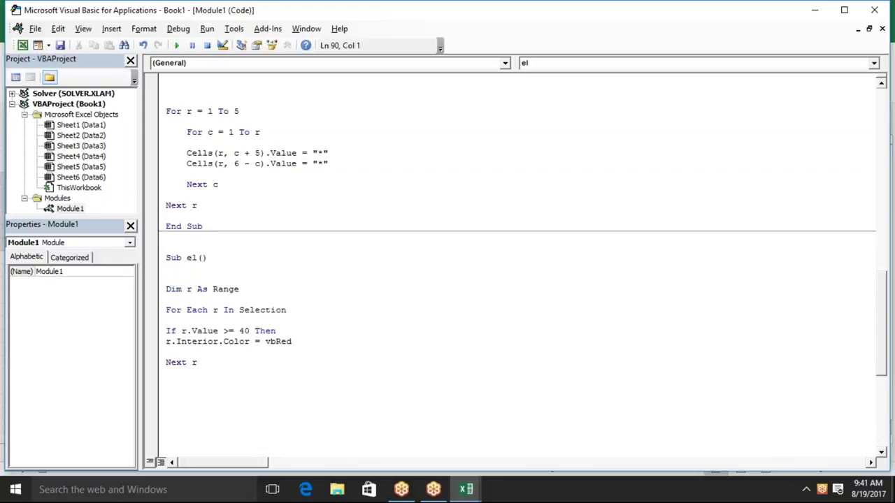
{"action": "left_click", "coordinate": [166, 352]}
{"action": "type", "text": "end if"}
{"action": "key", "text": "Up"}
{"action": "key", "text": "alt+F11"}
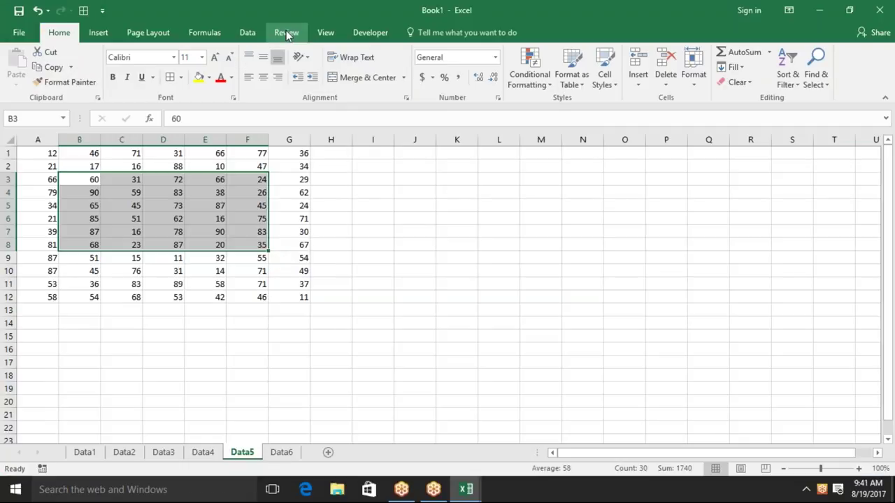
Step: Run the el macro from the Developer Macros list on the selected B3:F8, then return to Home
{"action": "left_click", "coordinate": [353, 43]}
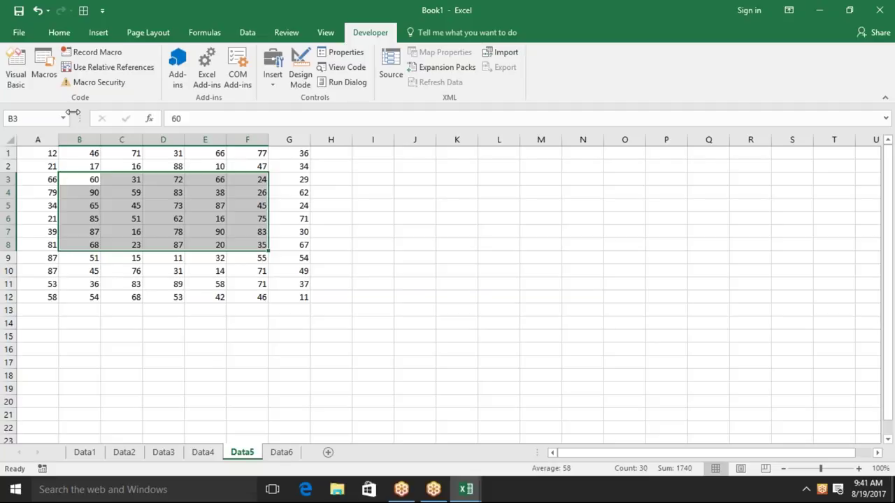
{"action": "left_click", "coordinate": [44, 79]}
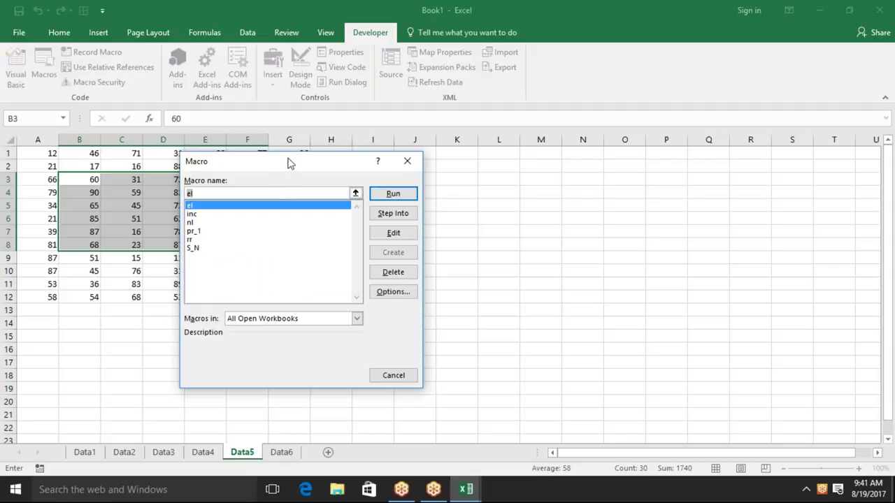
{"action": "left_click_drag", "start_coordinate": [291, 163], "coordinate": [460, 133]}
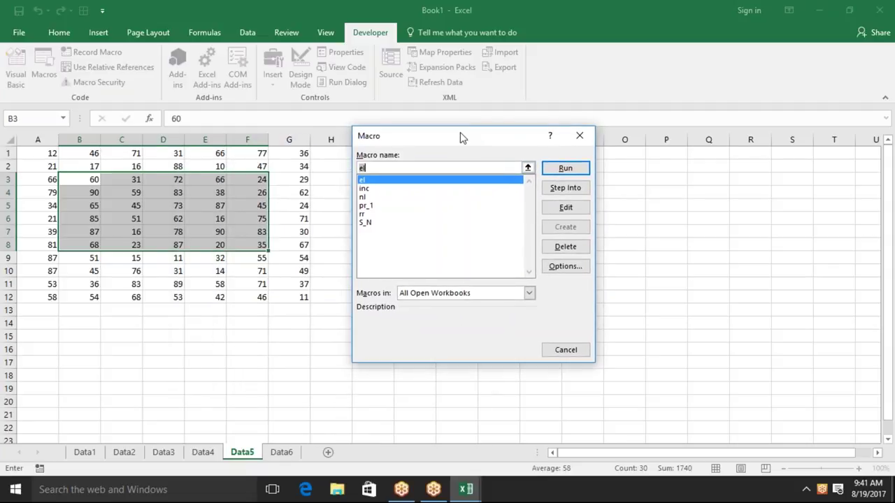
{"action": "left_click", "coordinate": [565, 170]}
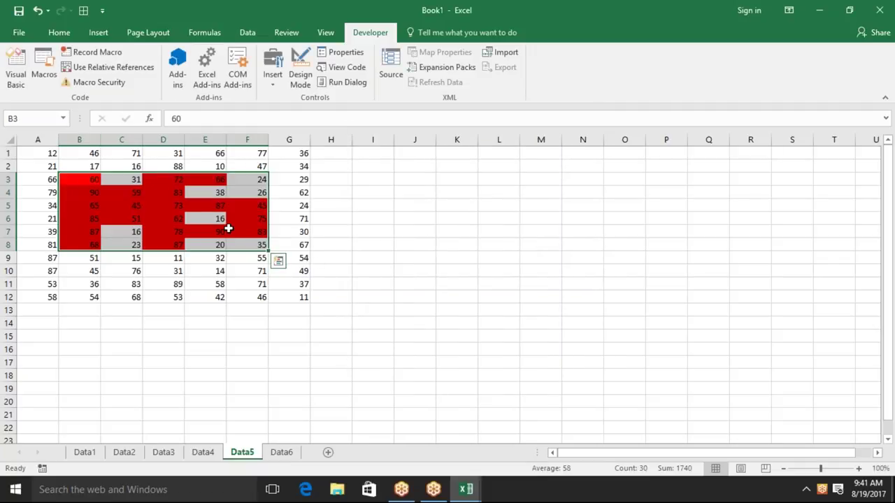
{"action": "left_click", "coordinate": [62, 31]}
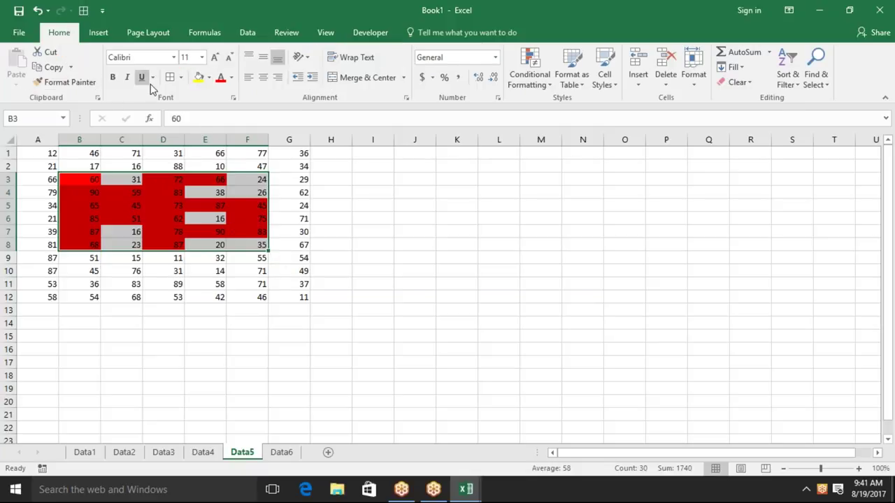
Step: Set B3:F8's fill colour to No Fill and select cell E5
{"action": "left_click", "coordinate": [208, 78]}
{"action": "left_click", "coordinate": [221, 192]}
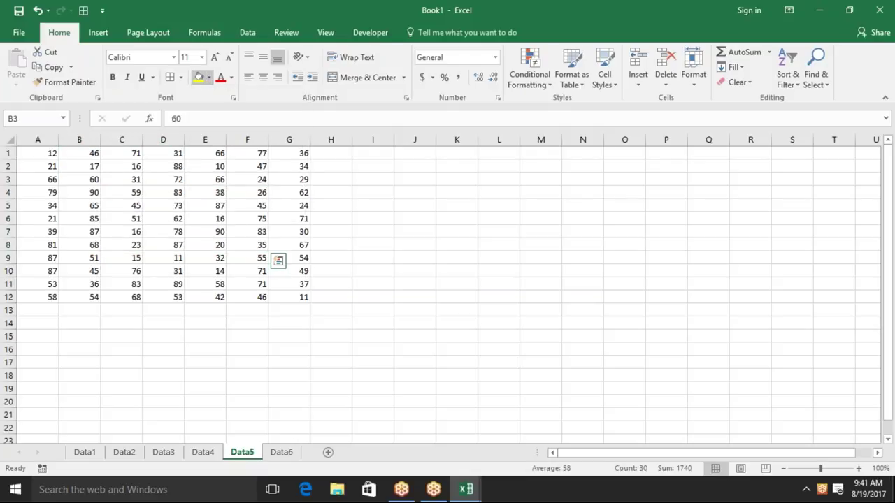
{"action": "left_click", "coordinate": [196, 204]}
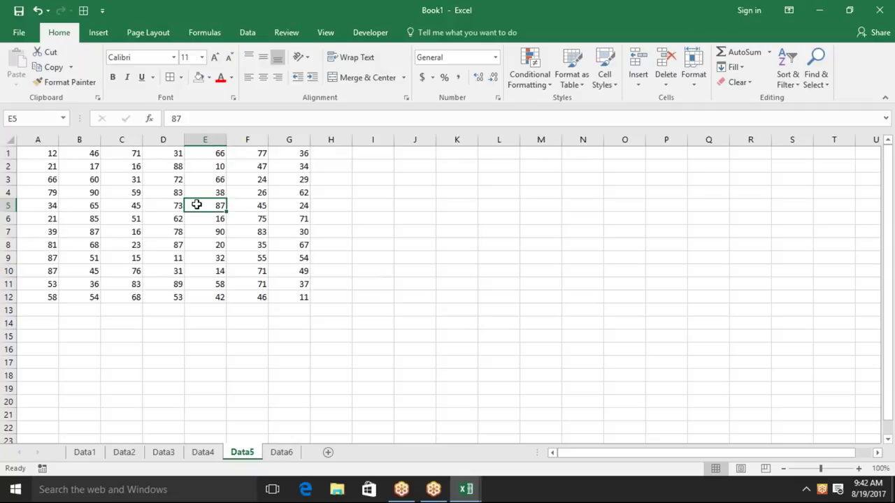
Step: Delete the blank lines before End Sub and under Sub el() in the el macro
{"action": "key", "text": "alt+F11"}
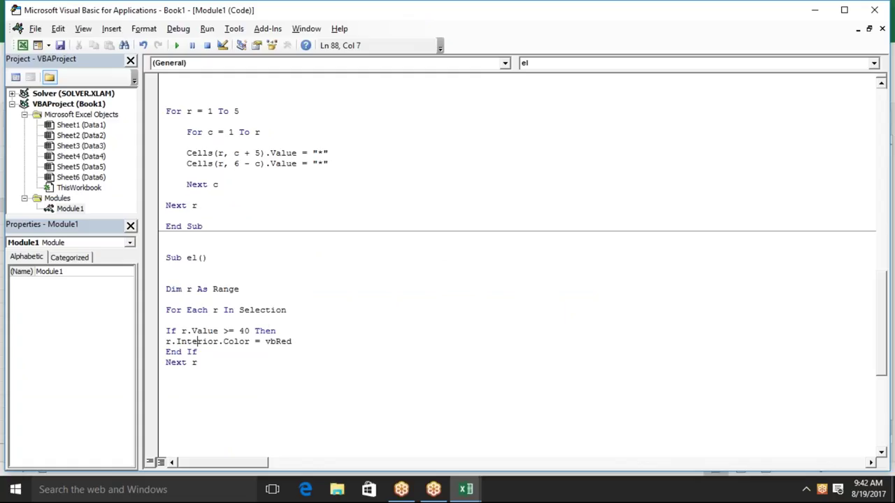
{"action": "key", "text": "Return"}
{"action": "key", "text": "Delete"}
{"action": "key", "text": "Delete"}
{"action": "key", "text": "Delete"}
{"action": "key", "text": "Delete"}
{"action": "key", "text": "Delete"}
{"action": "key", "text": "Delete"}
{"action": "key", "text": "Delete"}
{"action": "key", "text": "Delete"}
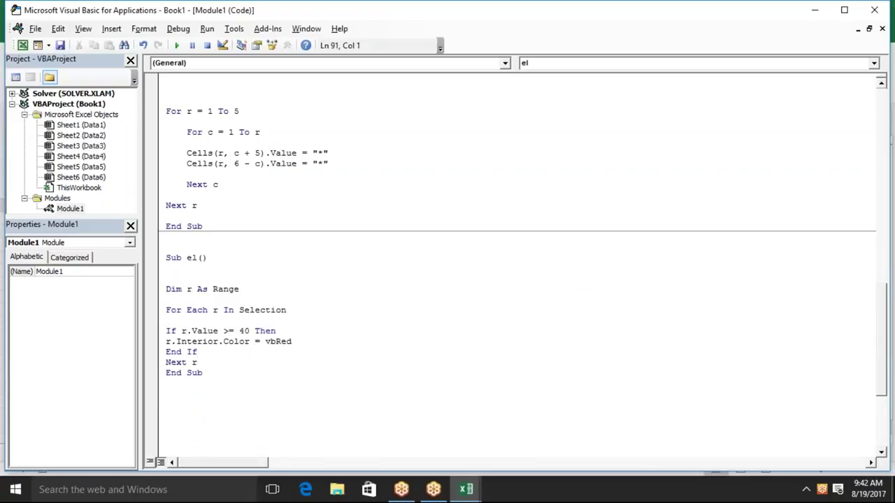
{"action": "left_click", "coordinate": [167, 383]}
{"action": "key", "text": "Up"}
{"action": "key", "text": "Up"}
{"action": "key", "text": "Up"}
{"action": "key", "text": "Up"}
{"action": "key", "text": "Up"}
{"action": "key", "text": "Up"}
{"action": "key", "text": "Delete"}
{"action": "key", "text": "Delete"}
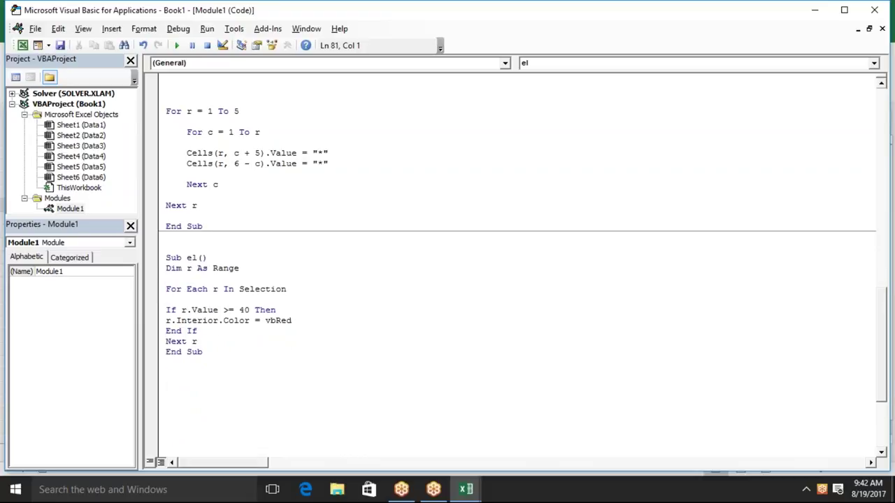
{"action": "key", "text": "Down"}
{"action": "key", "text": "Down"}
{"action": "key", "text": "Down"}
{"action": "key", "text": "Down"}
{"action": "key", "text": "Down"}
{"action": "key", "text": "Down"}
Step: In Excel select C3:F9, then cell A1, and return to the code editor
{"action": "key", "text": "alt+F11"}
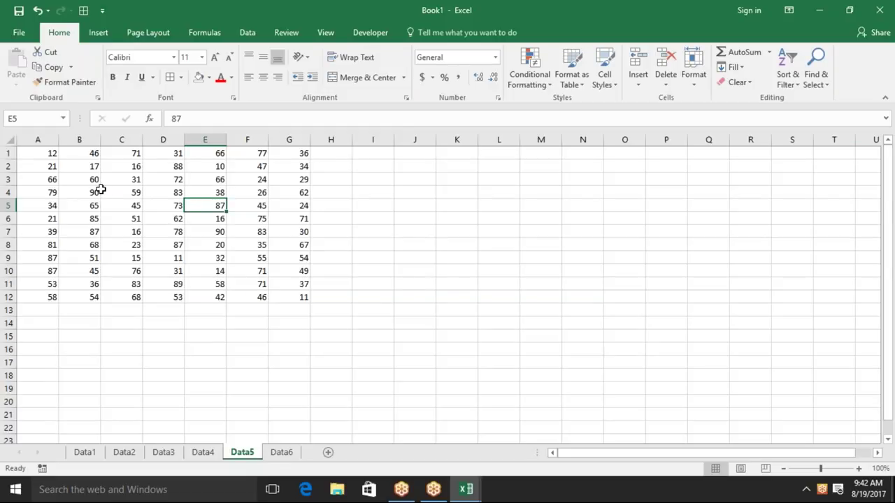
{"action": "key", "text": "alt+F11"}
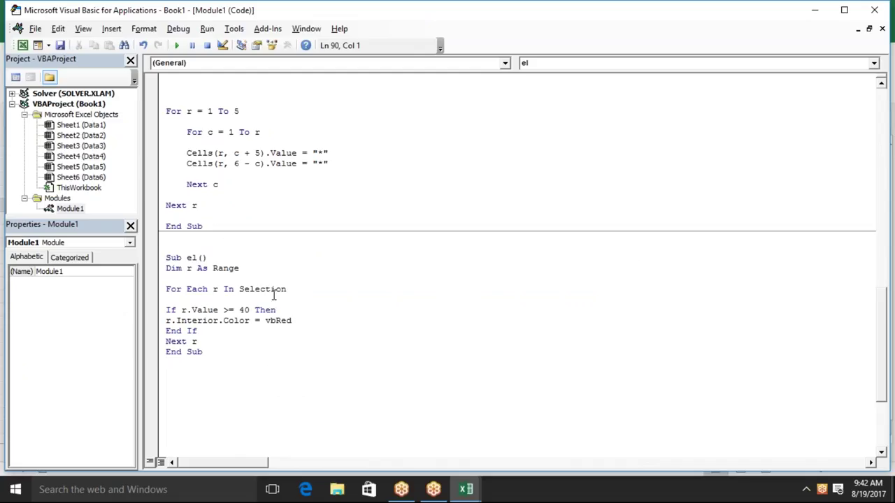
{"action": "key", "text": "alt+F11"}
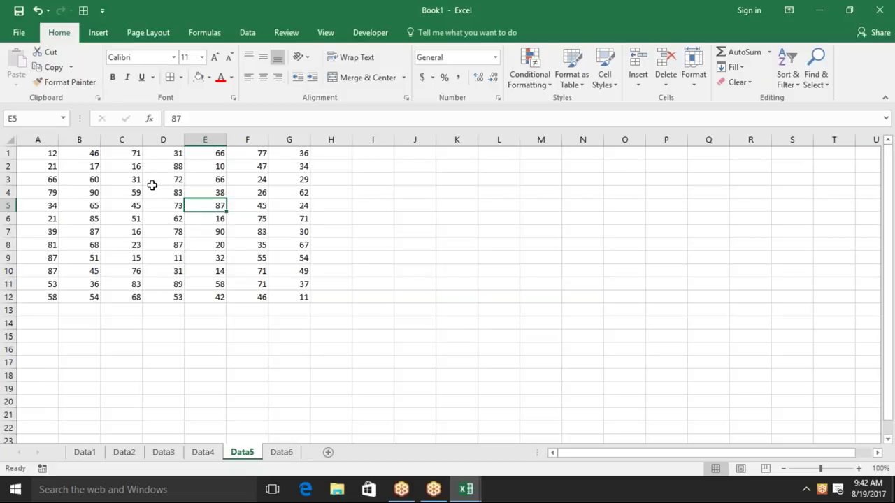
{"action": "left_click_drag", "start_coordinate": [140, 181], "coordinate": [259, 252]}
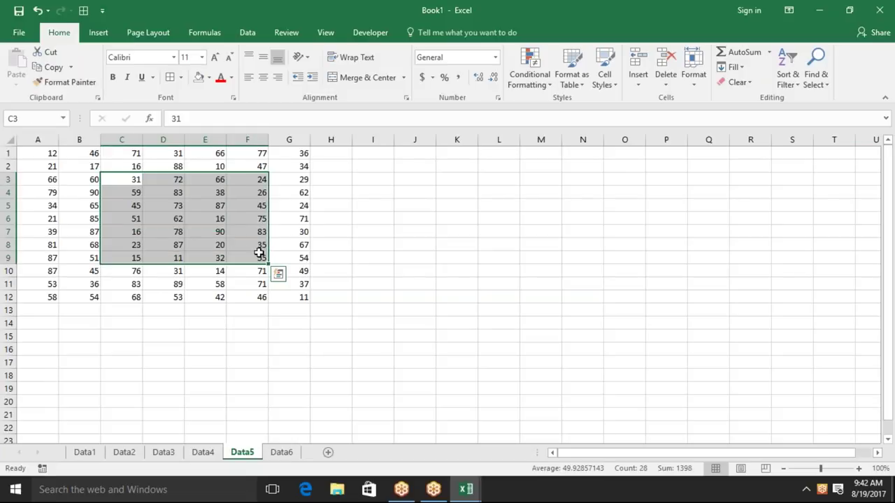
{"action": "left_click", "coordinate": [43, 157]}
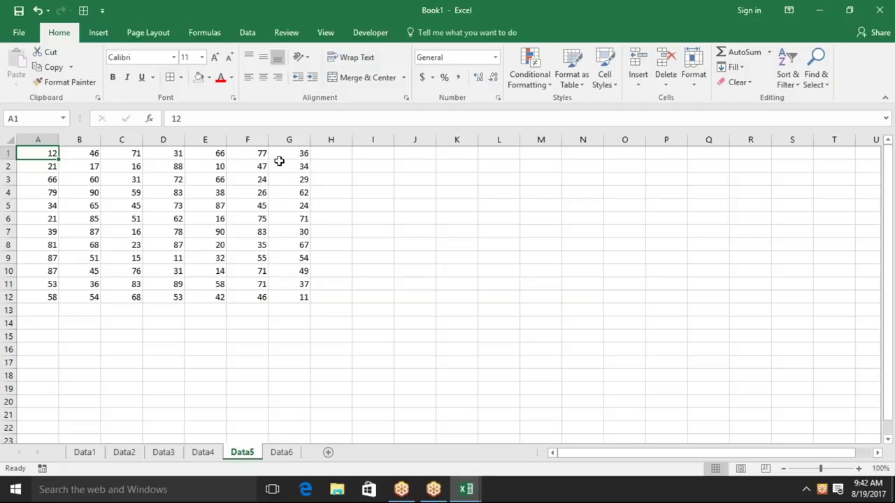
{"action": "key", "text": "alt+F11"}
Step: Change the loop to For Each r In Range("A1:G12") and switch to Excel's Data1 sheet
{"action": "left_click", "coordinate": [253, 270]}
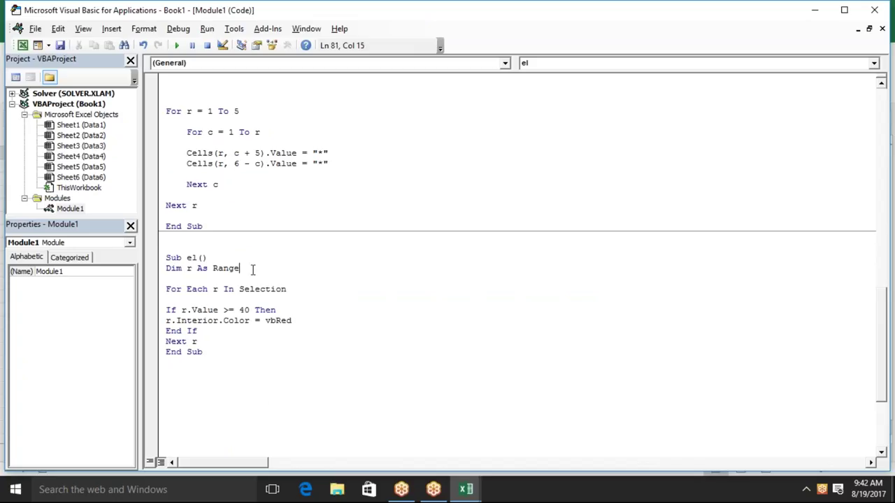
{"action": "double_click", "coordinate": [307, 290]}
{"action": "type", "text": "r In Range"}
{"action": "type", "text": "(\"A1:G12\""}
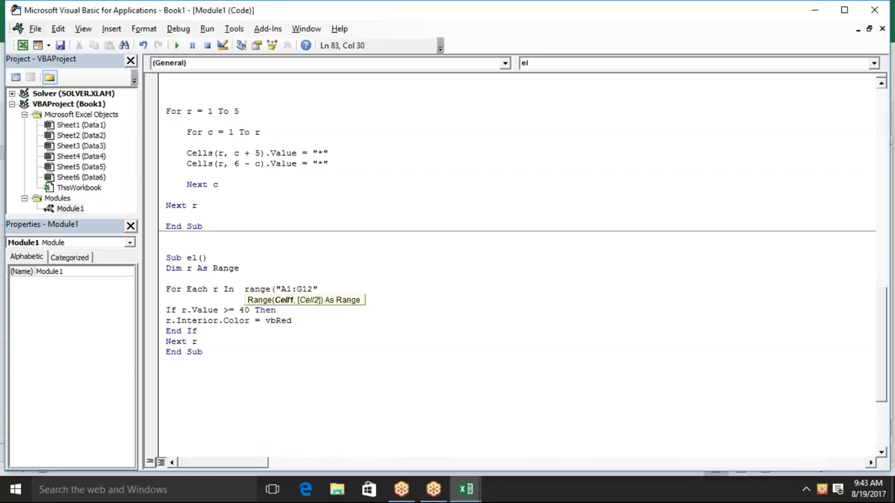
{"action": "type", "text": ")"}
{"action": "key", "text": "Down"}
{"action": "key", "text": "Down"}
{"action": "key", "text": "Down"}
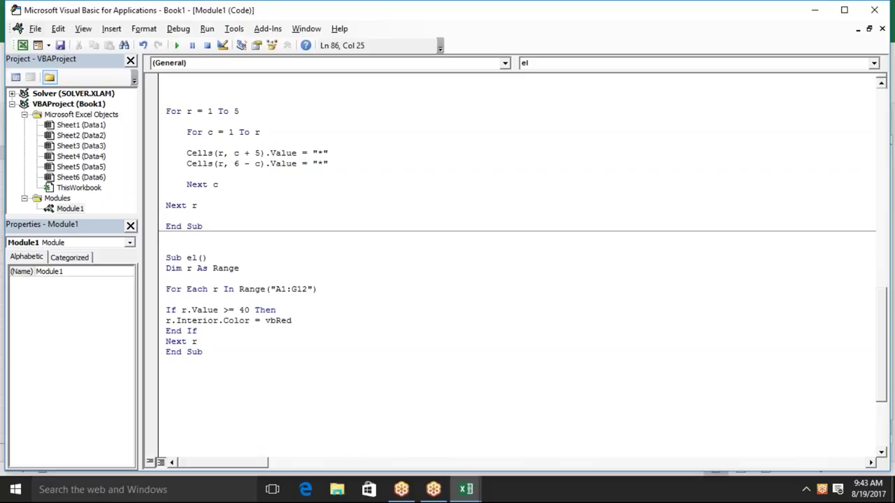
{"action": "key", "text": "alt+Tab"}
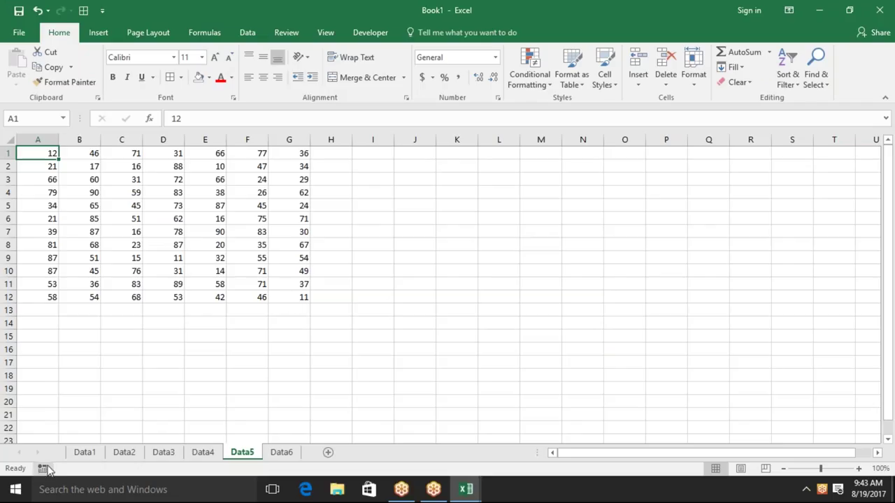
{"action": "left_click", "coordinate": [88, 455]}
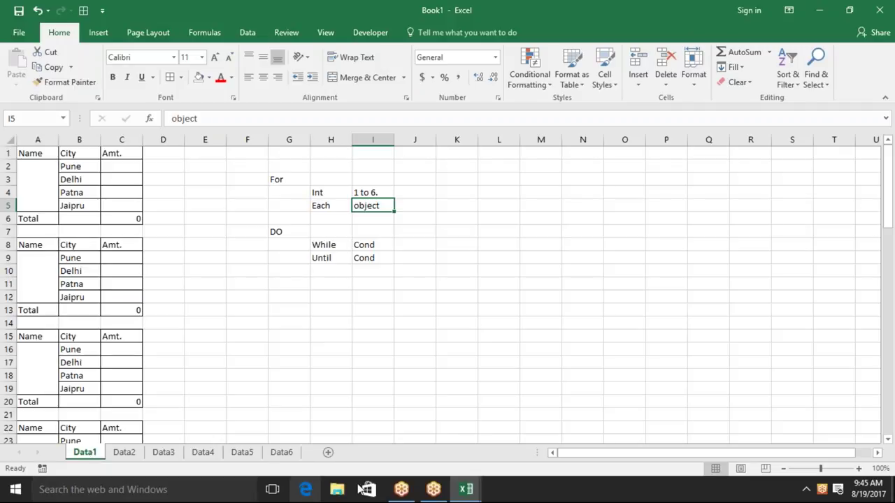
Step: Create a new Sub el_1() below the el macro in Module1
{"action": "mouse_move", "coordinate": [466, 489]}
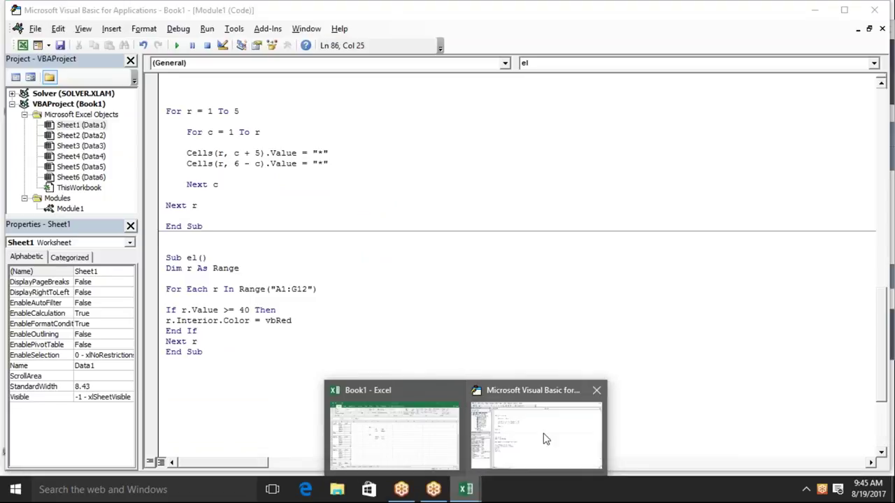
{"action": "left_click", "coordinate": [546, 439]}
{"action": "left_click", "coordinate": [279, 369]}
{"action": "key", "text": "Return"}
{"action": "key", "text": "Return"}
{"action": "key", "text": "BackSpace"}
{"action": "type", "text": "sib"}
{"action": "key", "text": "BackSpace"}
{"action": "key", "text": "BackSpace"}
{"action": "key", "text": "BackSpace"}
{"action": "type", "text": "ub "}
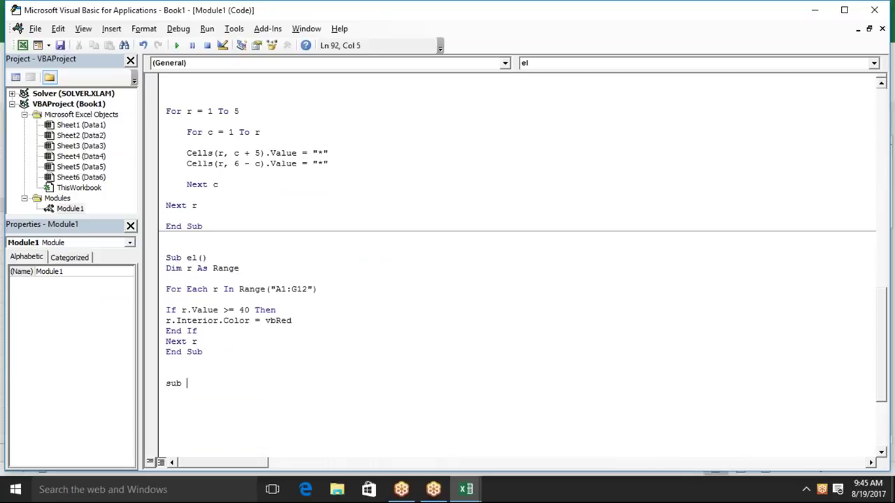
{"action": "type", "text": "el_1"}
{"action": "type", "text": "()"}
{"action": "key", "text": "Return"}
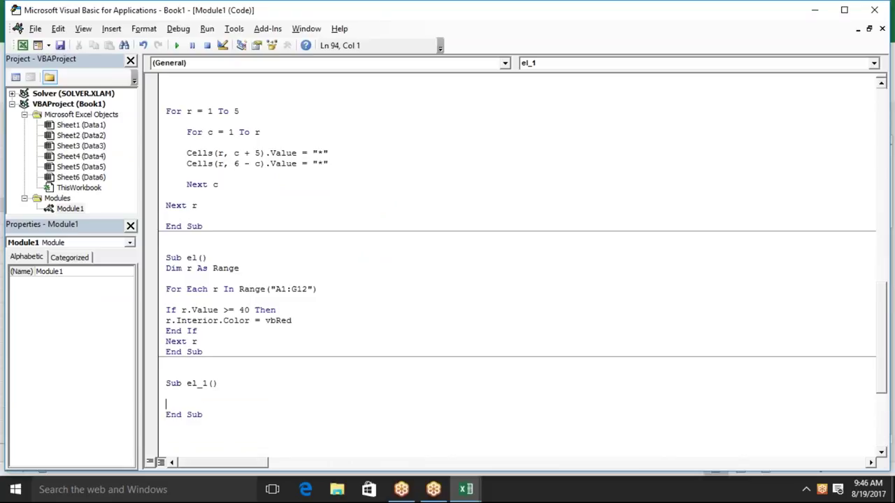
{"action": "key", "text": "Return"}
Step: Try Dim r As String with r = 58 and r = 65, then trim back to 'Dim r '
{"action": "type", "text": "do"}
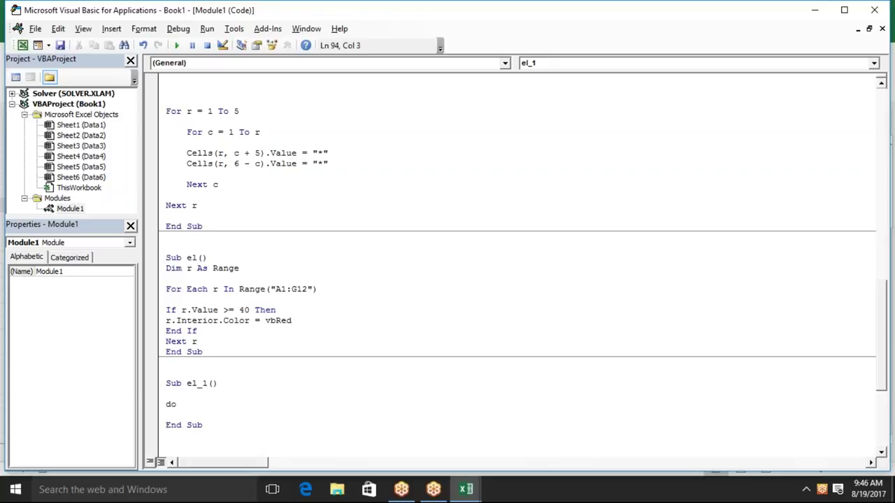
{"action": "key", "text": "BackSpace"}
{"action": "type", "text": "im r a"}
{"action": "key", "text": "BackSpace"}
{"action": "type", "text": "s"}
{"action": "type", "text": " str"}
{"action": "key", "text": "Return"}
{"action": "key", "text": "Return"}
{"action": "type", "text": "r="}
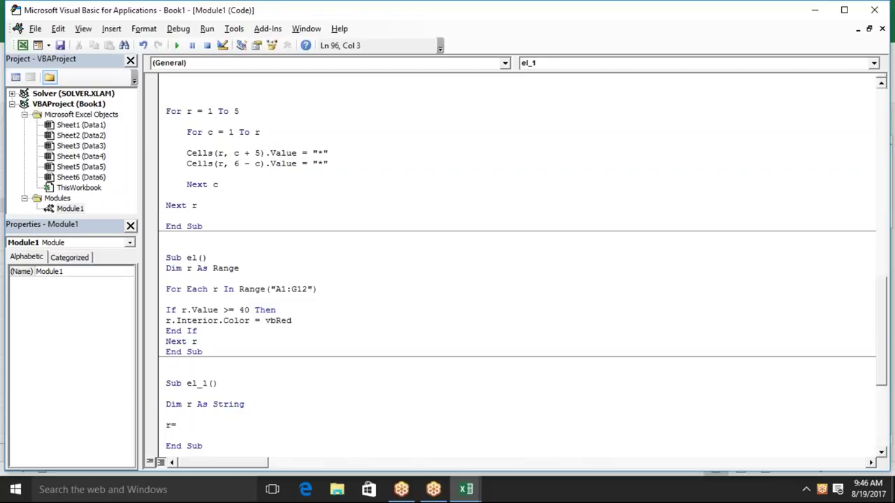
{"action": "type", "text": "58"}
{"action": "key", "text": "Return"}
{"action": "key", "text": "Return"}
{"action": "key", "text": "Return"}
{"action": "key", "text": "Return"}
{"action": "key", "text": "BackSpace"}
{"action": "key", "text": "BackSpace"}
{"action": "type", "text": "r=65"}
{"action": "key", "text": "Return"}
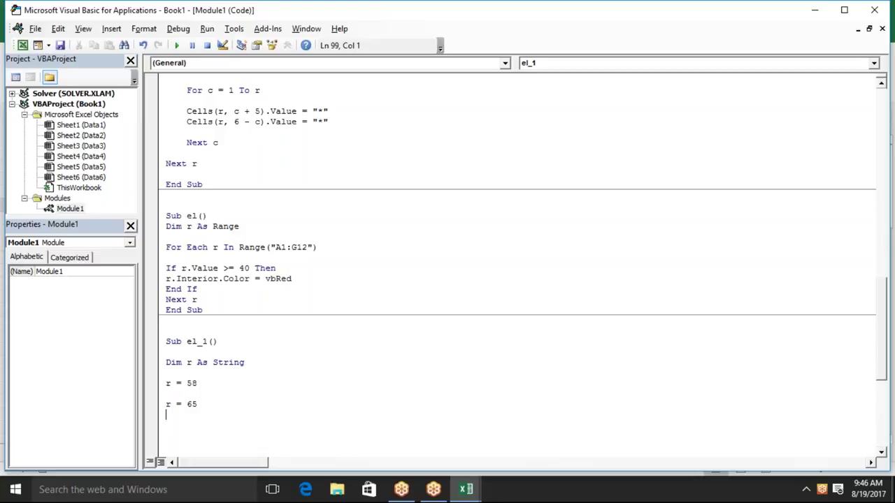
{"action": "key", "text": "BackSpace"}
{"action": "key", "text": "BackSpace"}
{"action": "key", "text": "BackSpace"}
{"action": "key", "text": "BackSpace"}
{"action": "key", "text": "BackSpace"}
{"action": "key", "text": "BackSpace"}
{"action": "key", "text": "BackSpace"}
{"action": "key", "text": "BackSpace"}
{"action": "key", "text": "BackSpace"}
{"action": "key", "text": "BackSpace"}
{"action": "key", "text": "BackSpace"}
{"action": "key", "text": "BackSpace"}
{"action": "key", "text": "BackSpace"}
{"action": "key", "text": "BackSpace"}
{"action": "key", "text": "BackSpace"}
{"action": "key", "text": "BackSpace"}
{"action": "key", "text": "BackSpace"}
{"action": "key", "text": "BackSpace"}
{"action": "key", "text": "BackSpace"}
{"action": "key", "text": "BackSpace"}
{"action": "key", "text": "BackSpace"}
{"action": "key", "text": "BackSpace"}
{"action": "key", "text": "BackSpace"}
{"action": "key", "text": "BackSpace"}
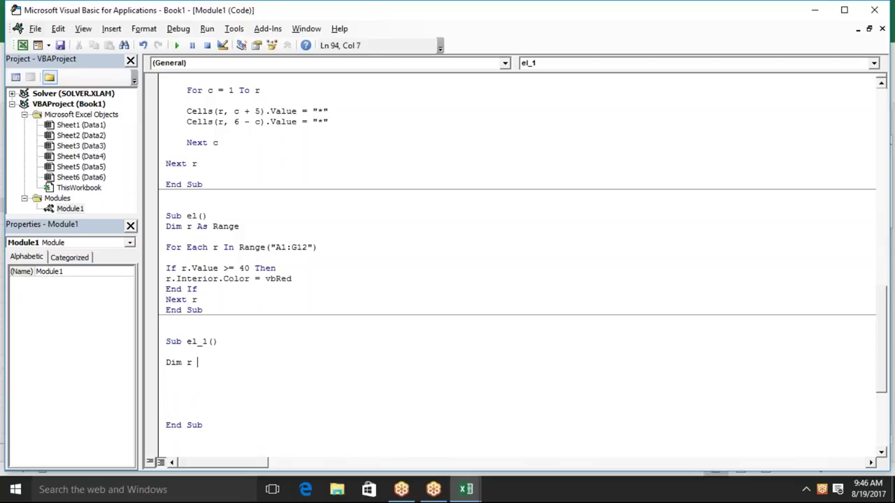
{"action": "key", "text": "BackSpace"}
Step: Declare Dim r(1 To 10) As Long and assign r(0) = 65, r(1) = 85, r(2) = 96
{"action": "type", "text": "( 1 to 10) as long"}
{"action": "key", "text": "Tab"}
{"action": "left_click", "coordinate": [166, 383]}
{"action": "type", "text": "r"}
{"action": "type", "text": "(0) "}
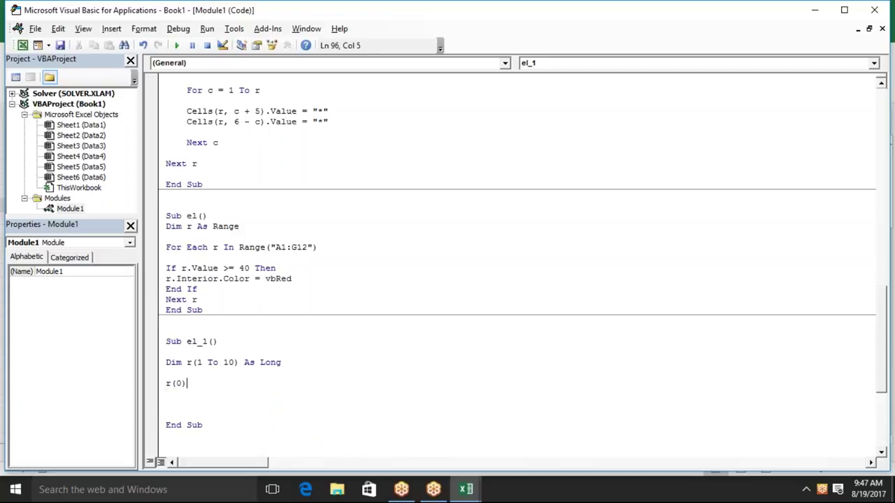
{"action": "type", "text": "= 65"}
{"action": "key", "text": "Return"}
{"action": "type", "text": "r"}
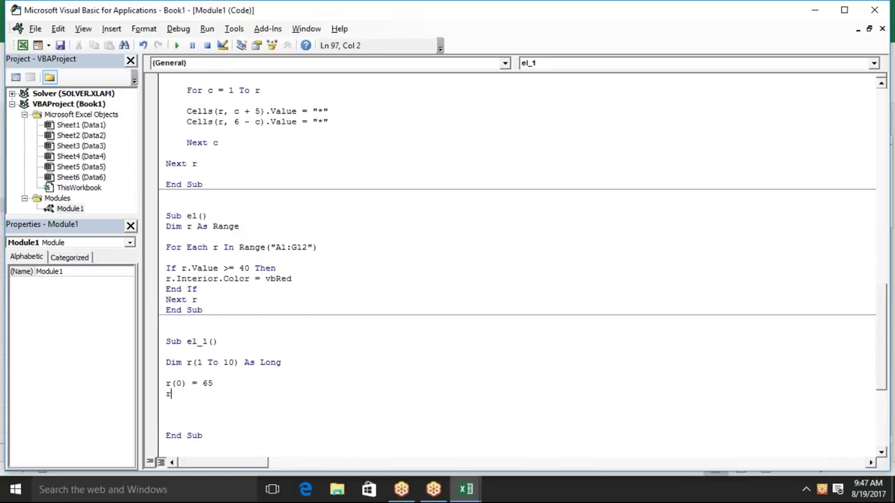
{"action": "type", "text": "(1) = 85"}
{"action": "key", "text": "Return"}
{"action": "type", "text": "r"}
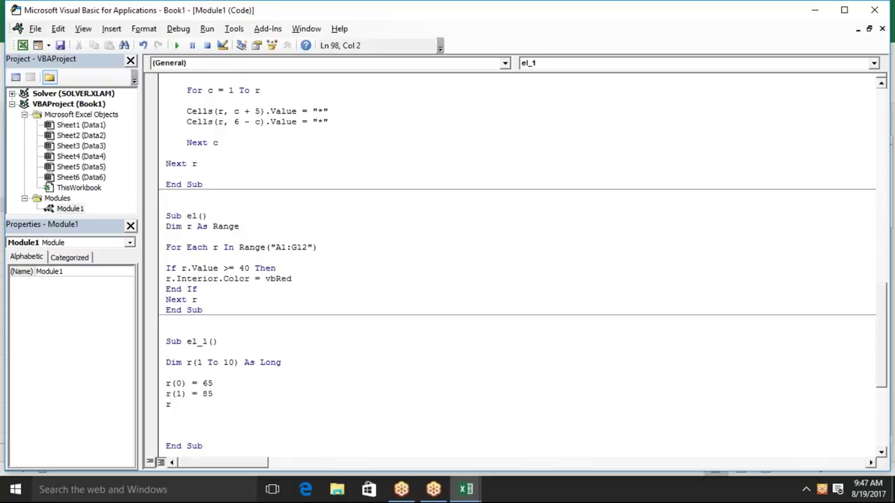
{"action": "type", "text": "(2"}
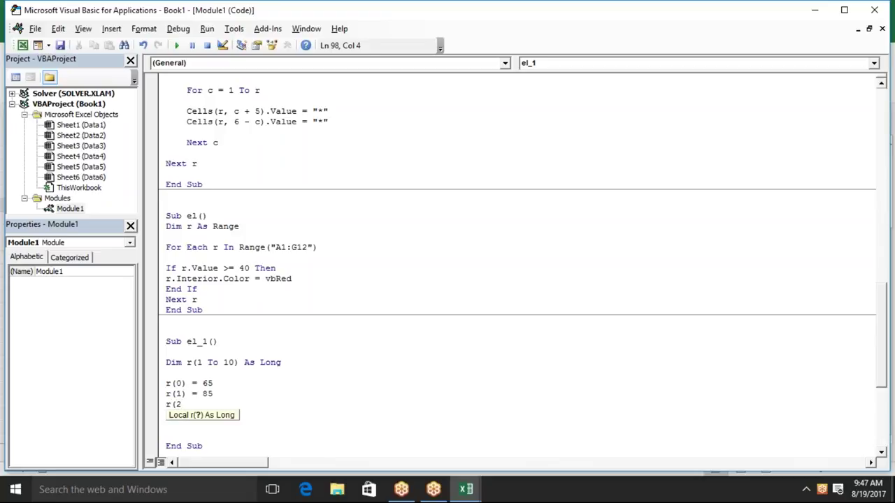
{"action": "type", "text": ") = "}
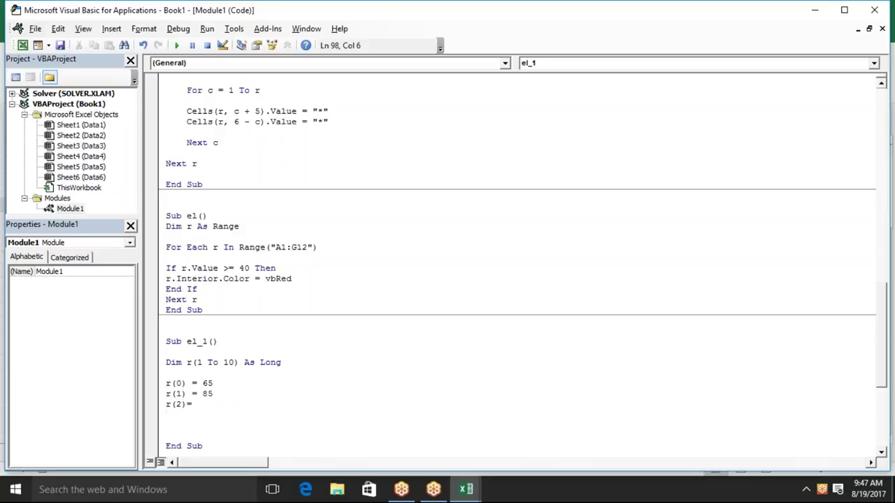
{"action": "type", "text": "96"}
{"action": "key", "text": "Return"}
Step: Add a For Each item In r loop showing MsgBox item, closed by Next item
{"action": "key", "text": "Down"}
{"action": "key", "text": "Down"}
{"action": "key", "text": "Down"}
{"action": "key", "text": "Up"}
{"action": "key", "text": "Up"}
{"action": "key", "text": "Up"}
{"action": "key", "text": "Up"}
{"action": "key", "text": "Up"}
{"action": "key", "text": "Up"}
{"action": "key", "text": "Right"}
{"action": "key", "text": "Right"}
{"action": "key", "text": "Right"}
{"action": "key", "text": "Right"}
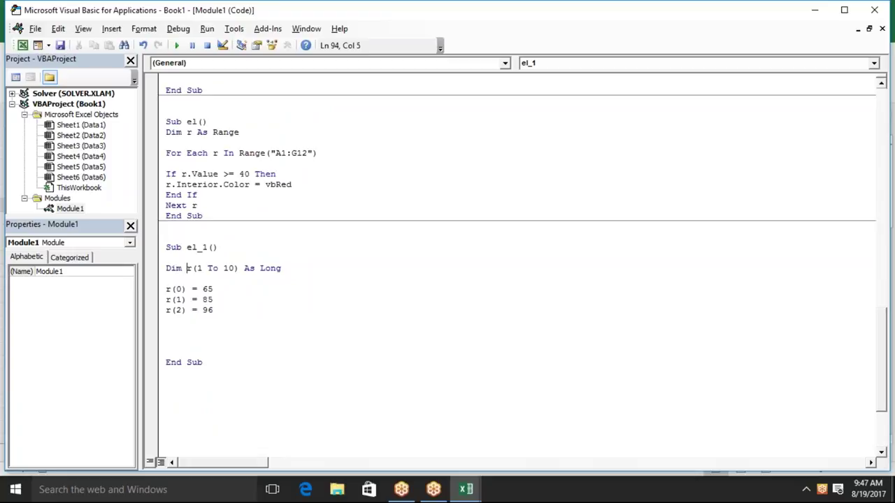
{"action": "key", "text": "shift+Right"}
{"action": "key", "text": "Down"}
{"action": "key", "text": "Down"}
{"action": "key", "text": "Down"}
{"action": "key", "text": "Down"}
{"action": "key", "text": "Down"}
{"action": "key", "text": "Down"}
{"action": "type", "text": "for each item in r"}
{"action": "key", "text": "Down"}
{"action": "key", "text": "Down"}
{"action": "key", "text": "Return"}
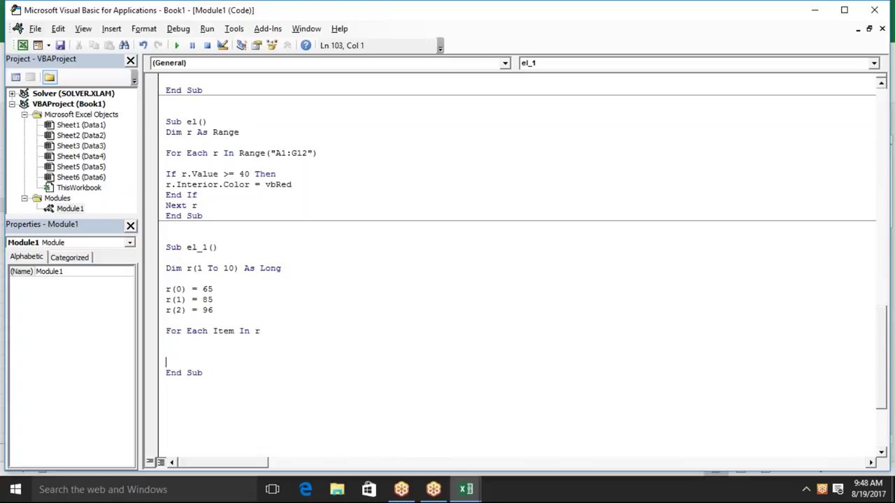
{"action": "left_click", "coordinate": [166, 352]}
{"action": "left_click", "coordinate": [166, 341]}
{"action": "type", "text": "msgb"}
{"action": "type", "text": "ox item"}
{"action": "key", "text": "Return"}
{"action": "key", "text": "Return"}
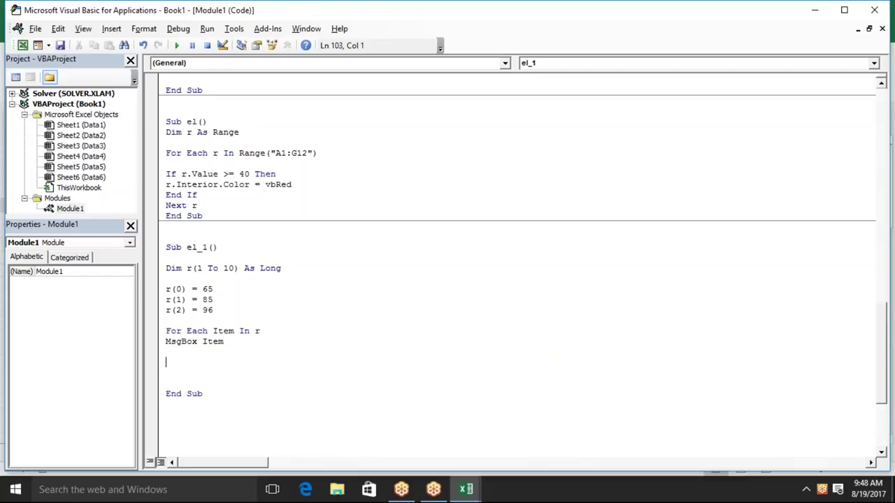
{"action": "type", "text": "next "}
{"action": "type", "text": "item"}
{"action": "left_click", "coordinate": [238, 343]}
{"action": "left_click", "coordinate": [214, 280]}
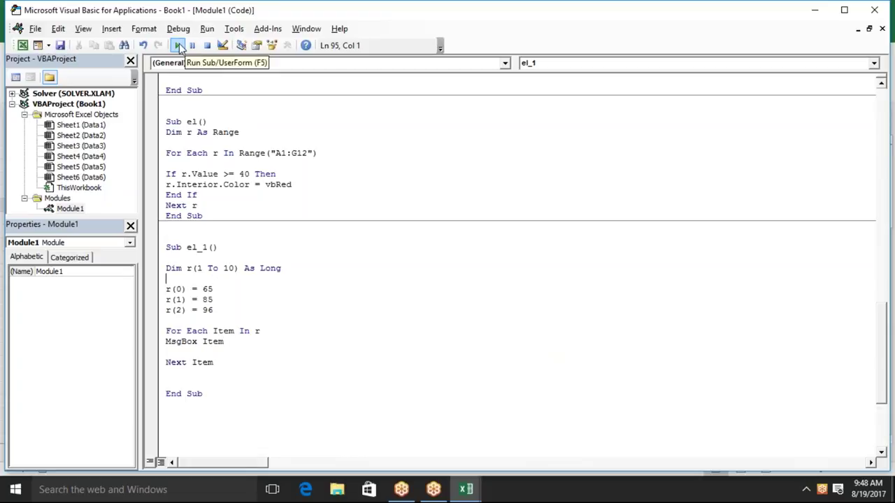
Step: Debug the subscript-out-of-range error and renumber assignments to r(1) = 65, r(2) = 85, r(3) = 96
{"action": "left_click", "coordinate": [177, 45]}
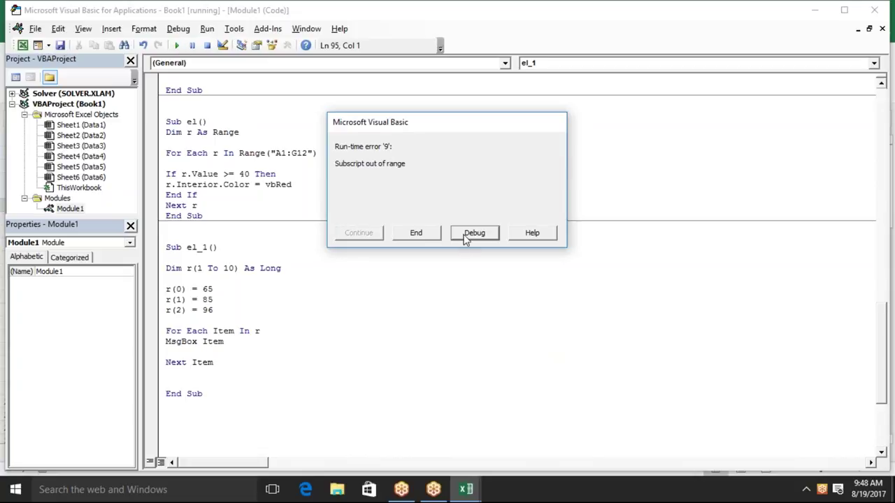
{"action": "left_click", "coordinate": [469, 234]}
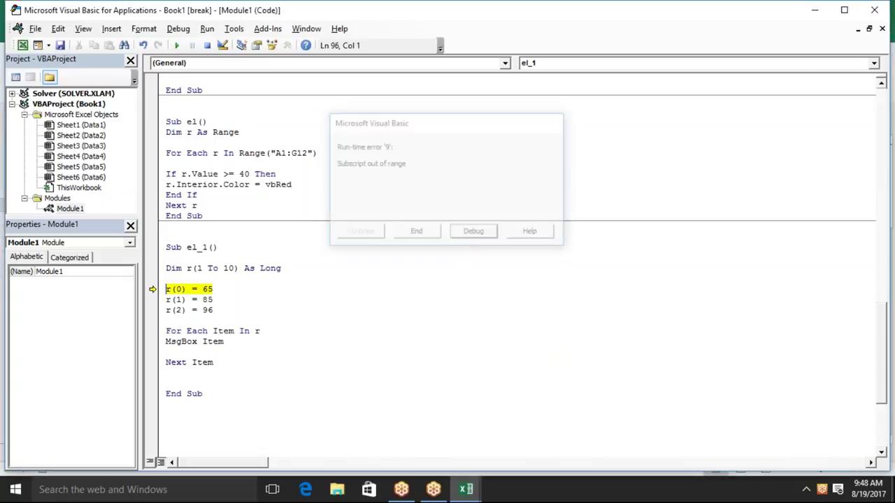
{"action": "left_click", "coordinate": [180, 290]}
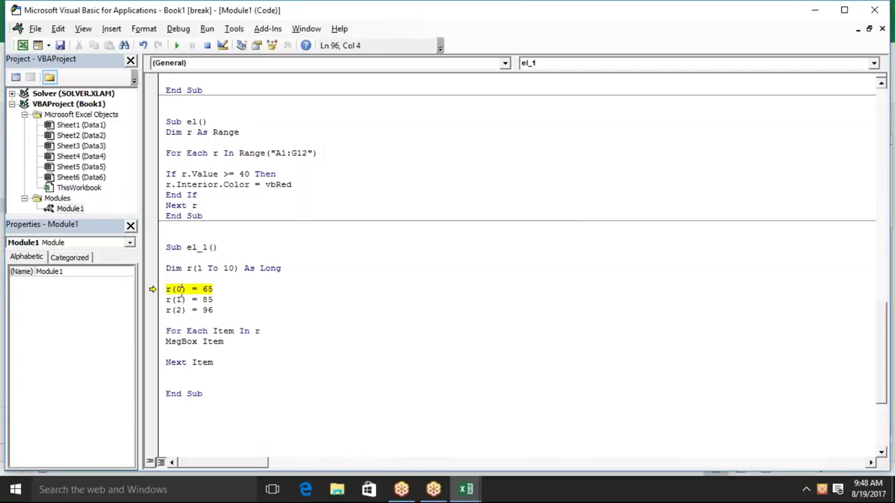
{"action": "key", "text": "BackSpace"}
{"action": "type", "text": "1"}
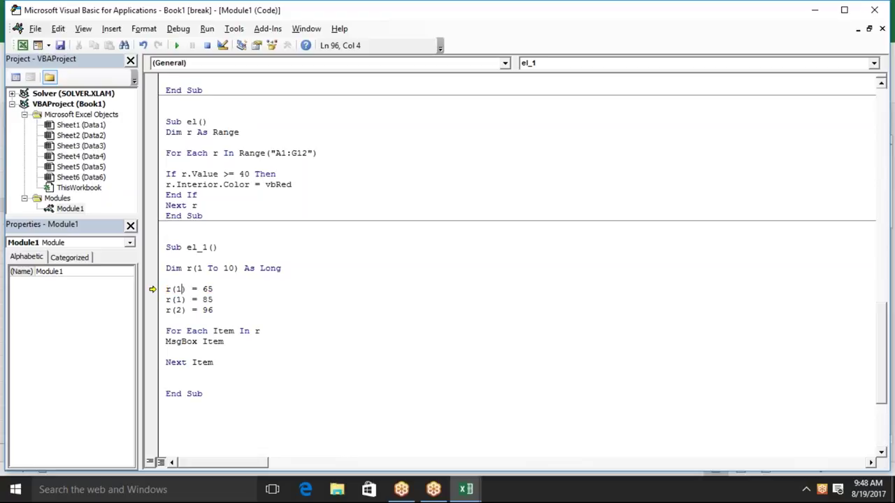
{"action": "key", "text": "Down"}
{"action": "key", "text": "Delete"}
{"action": "type", "text": "2"}
{"action": "key", "text": "Down"}
{"action": "key", "text": "BackSpace"}
{"action": "type", "text": "3"}
{"action": "key", "text": "Up"}
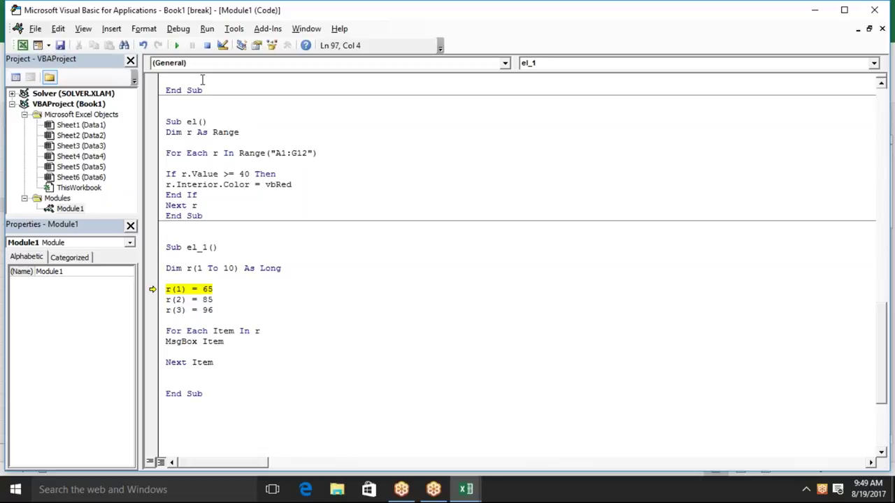
Step: Continue el_1, dismiss the 65, 85 and 96 message boxes, and return to the code
{"action": "left_click", "coordinate": [176, 45]}
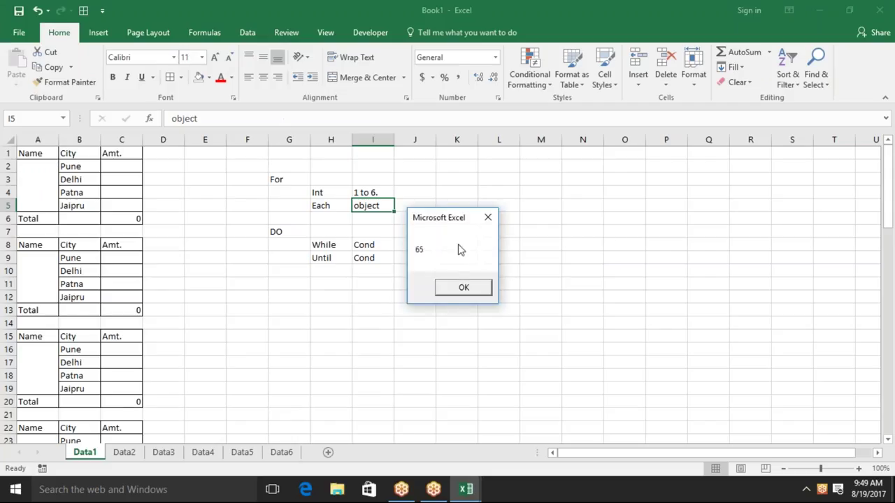
{"action": "left_click", "coordinate": [460, 286]}
{"action": "left_click", "coordinate": [460, 286]}
{"action": "key", "text": "Return"}
{"action": "key", "text": "Return"}
{"action": "key", "text": "Return"}
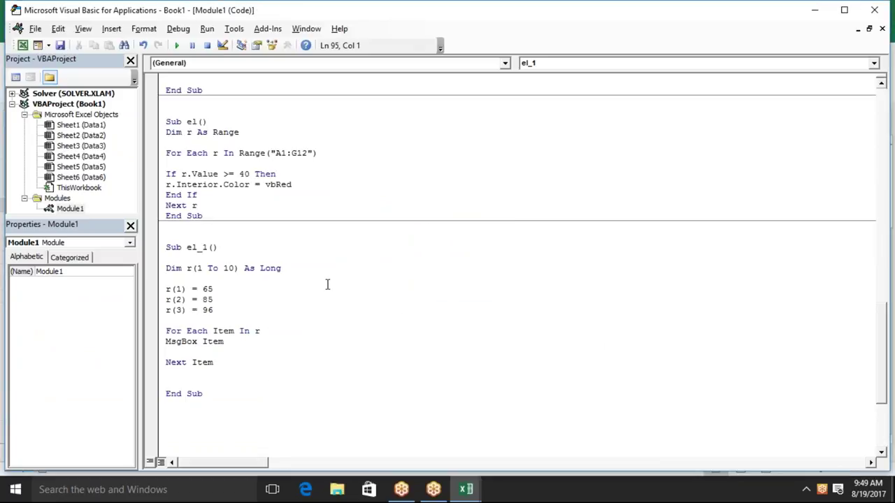
{"action": "left_click", "coordinate": [299, 285]}
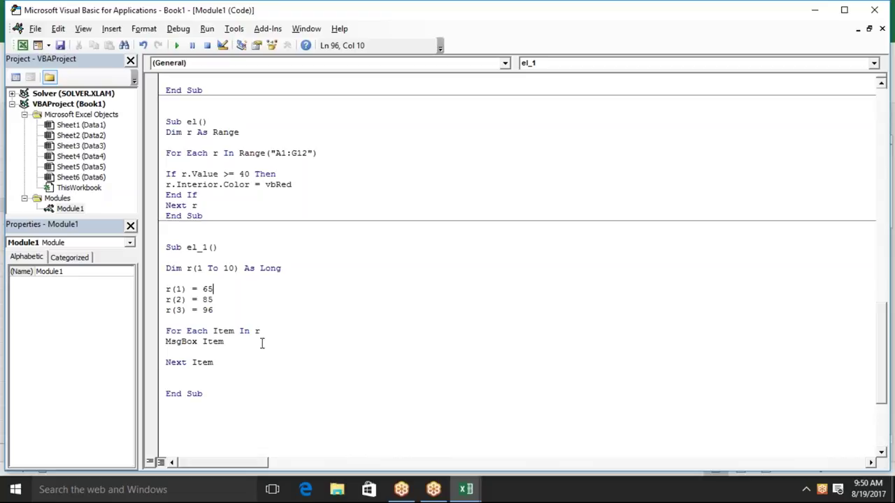
Step: Add 'Dim r As Long' and 'Dim t As Long' declarations above the array declaration
{"action": "left_click", "coordinate": [206, 279]}
{"action": "left_click", "coordinate": [165, 269]}
{"action": "key", "text": "Return"}
{"action": "key", "text": "Return"}
{"action": "type", "text": "dim r as "}
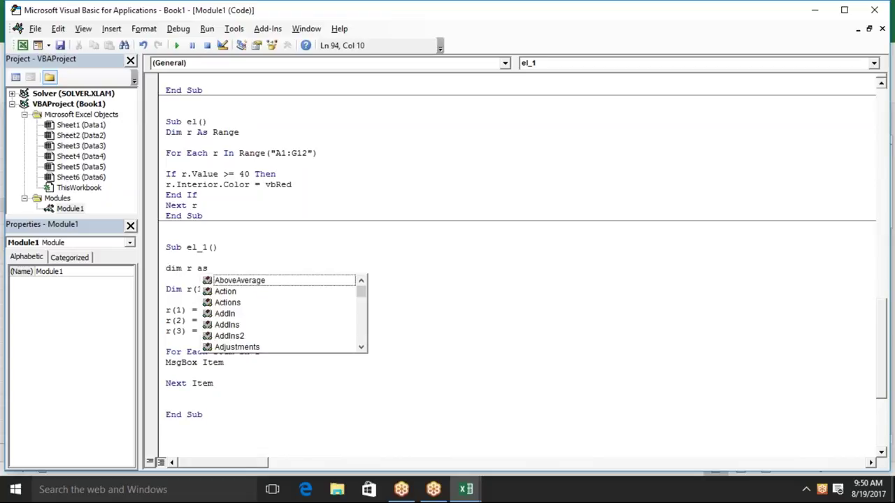
{"action": "type", "text": "long"}
{"action": "key", "text": "Return"}
{"action": "type", "text": "dim"}
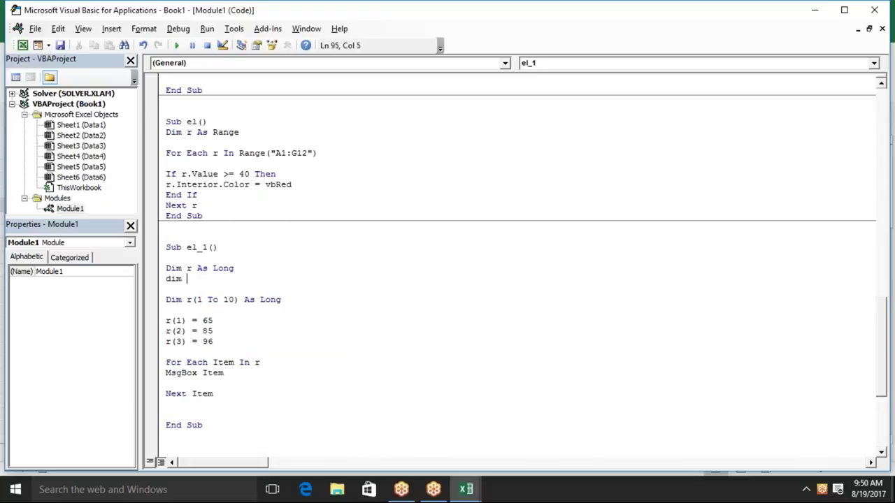
{"action": "type", "text": "t as "}
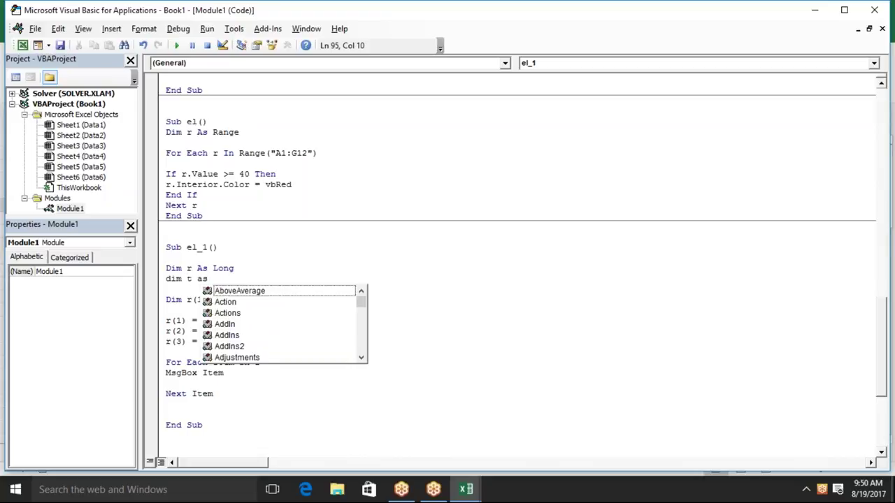
{"action": "type", "text": "long"}
{"action": "key", "text": "Tab"}
{"action": "key", "text": "Left"}
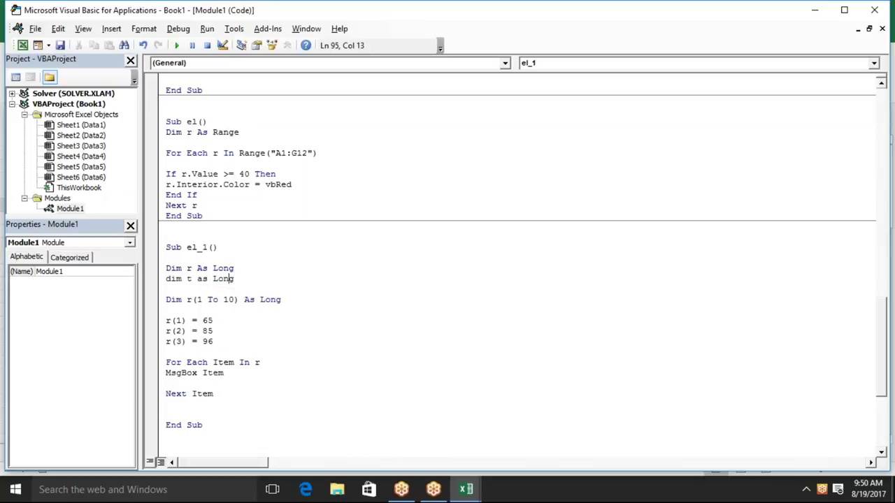
{"action": "left_click", "coordinate": [233, 269]}
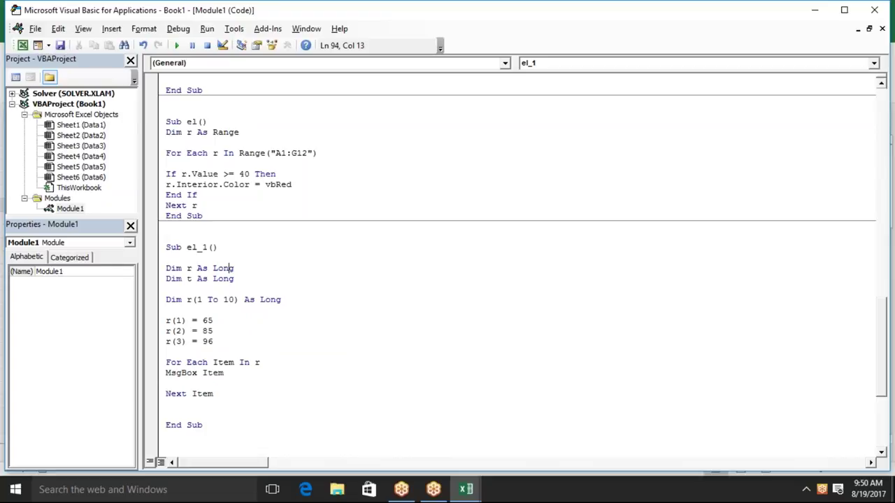
Step: Delete the two new declaration lines and highlight the three array value assignments
{"action": "left_click", "coordinate": [232, 279]}
{"action": "mouse_move", "coordinate": [232, 278]}
{"action": "left_mouse_down"}
{"action": "mouse_move", "coordinate": [212, 268]}
{"action": "mouse_move", "coordinate": [166, 270]}
{"action": "left_mouse_up"}
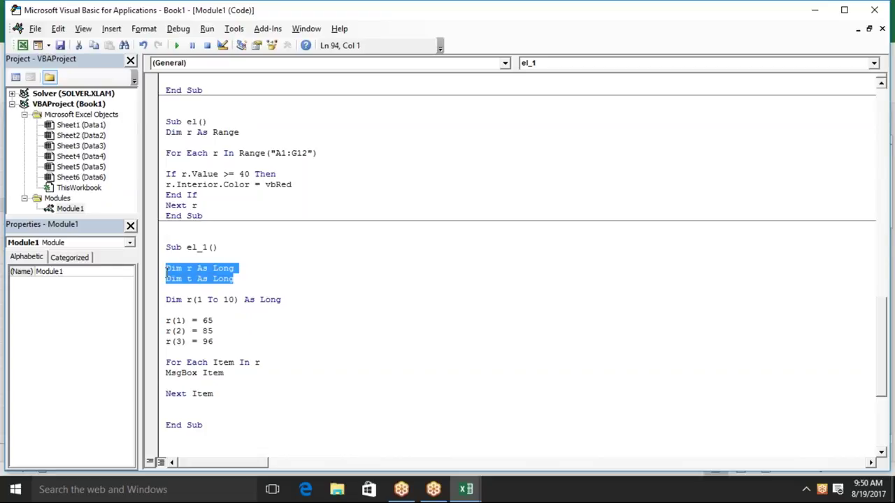
{"action": "key", "text": "Delete"}
{"action": "key", "text": "Delete"}
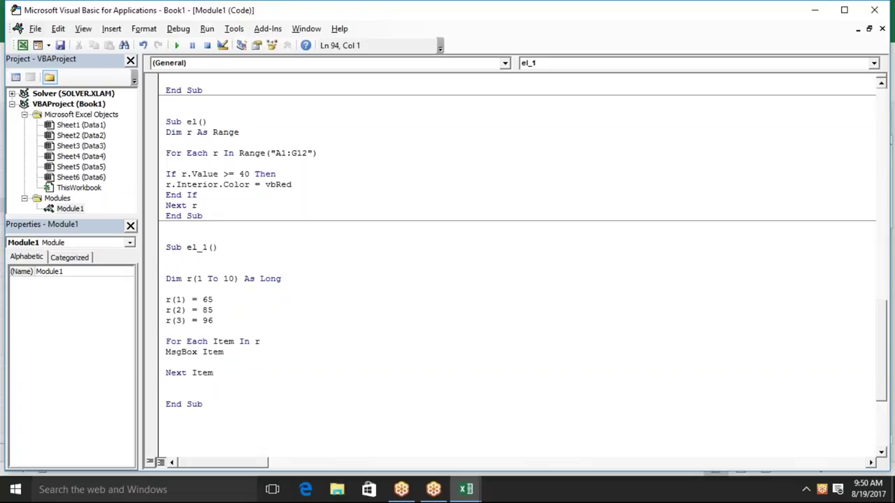
{"action": "key", "text": "Down"}
{"action": "key", "text": "shift+Down"}
{"action": "key", "text": "Down"}
{"action": "key", "text": "Down"}
{"action": "key", "text": "shift+Down"}
{"action": "key", "text": "shift+Down"}
{"action": "key", "text": "shift+Down"}
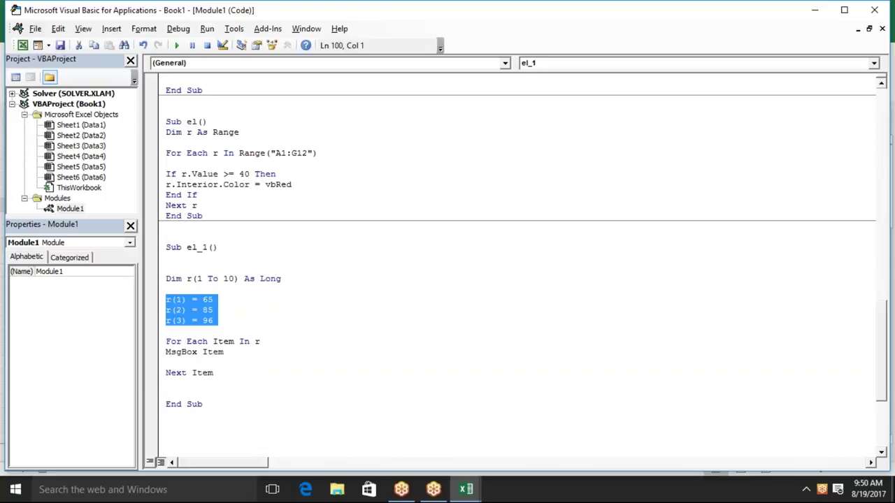
{"action": "left_click", "coordinate": [165, 341]}
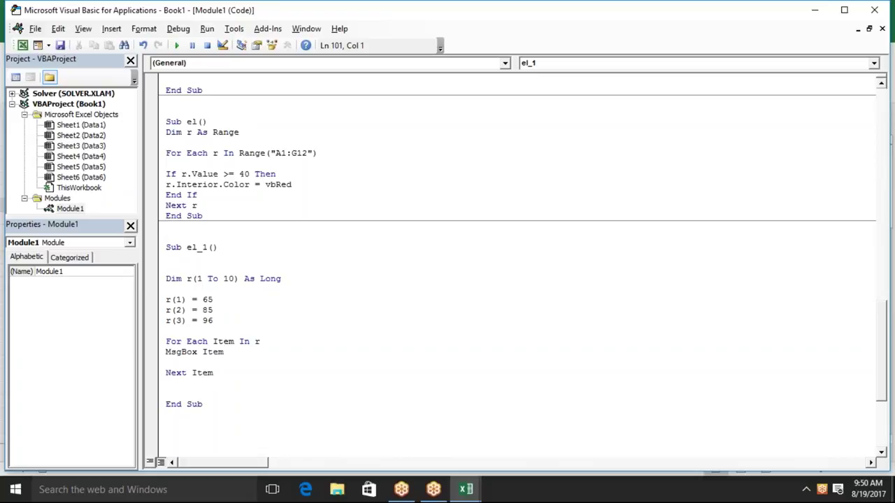
Step: Add a 'MsgBox r(3)' line after Next Item, then delete it again
{"action": "key", "text": "Down"}
{"action": "key", "text": "Down"}
{"action": "key", "text": "Down"}
{"action": "key", "text": "Down"}
{"action": "key", "text": "Return"}
{"action": "type", "text": "msgbox "}
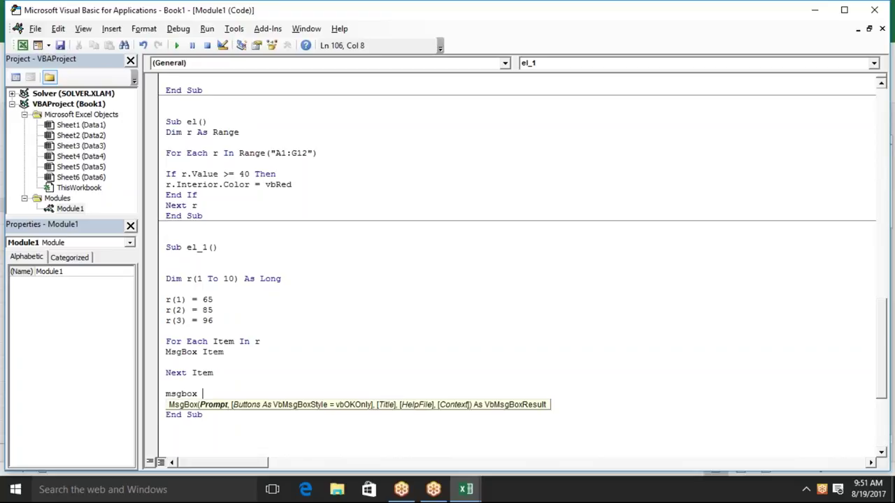
{"action": "type", "text": "r(3)"}
{"action": "left_click", "coordinate": [225, 266]}
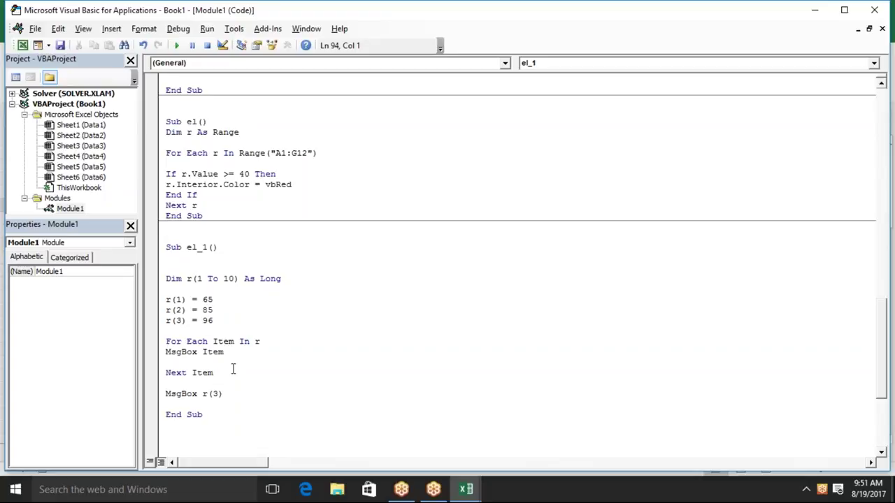
{"action": "left_click_drag", "start_coordinate": [223, 394], "coordinate": [164, 393]}
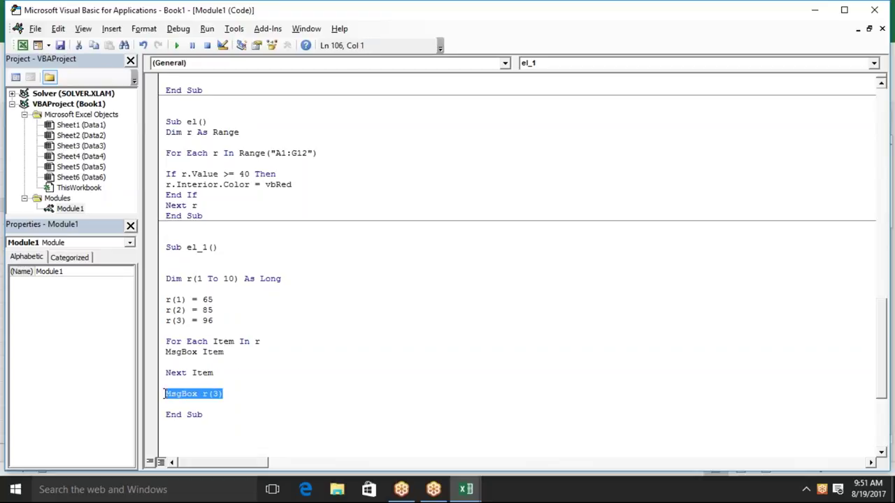
{"action": "key", "text": "Delete"}
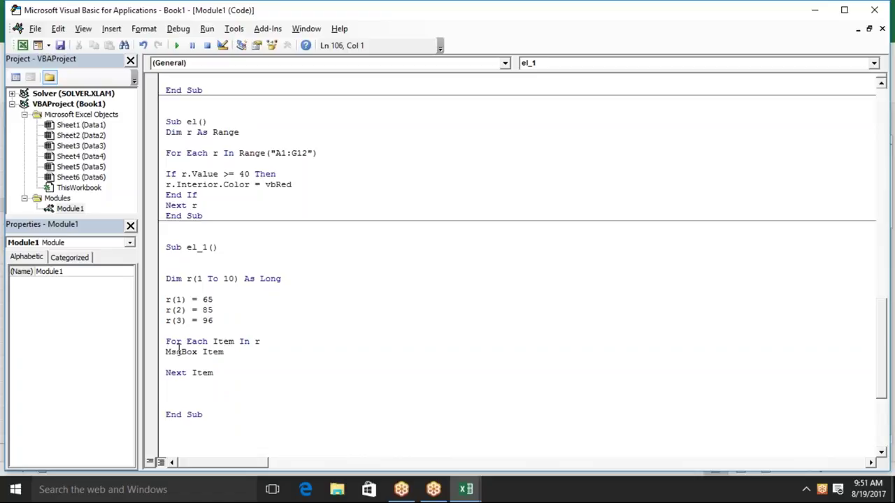
Step: Replace 'MsgBox Item' with 'Range("A65000").End(xlUp).Offset(1, 0).Value = Item'
{"action": "left_click_drag", "start_coordinate": [225, 352], "coordinate": [165, 352]}
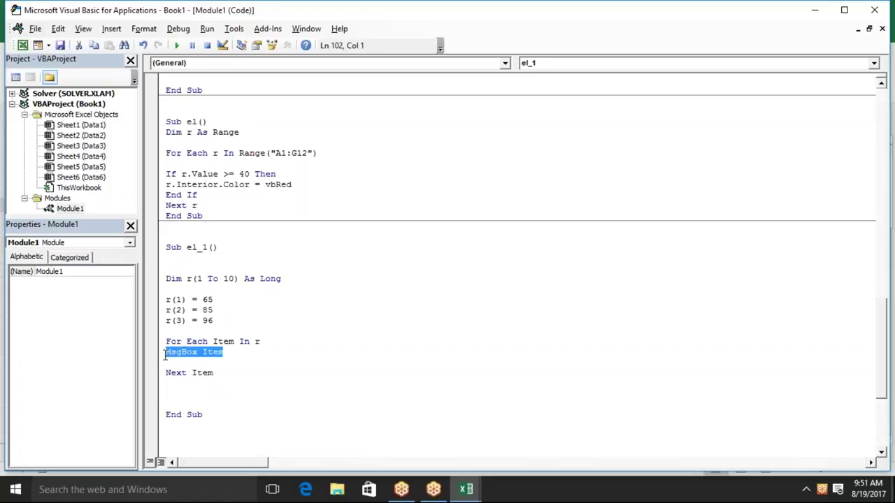
{"action": "type", "text": "range"}
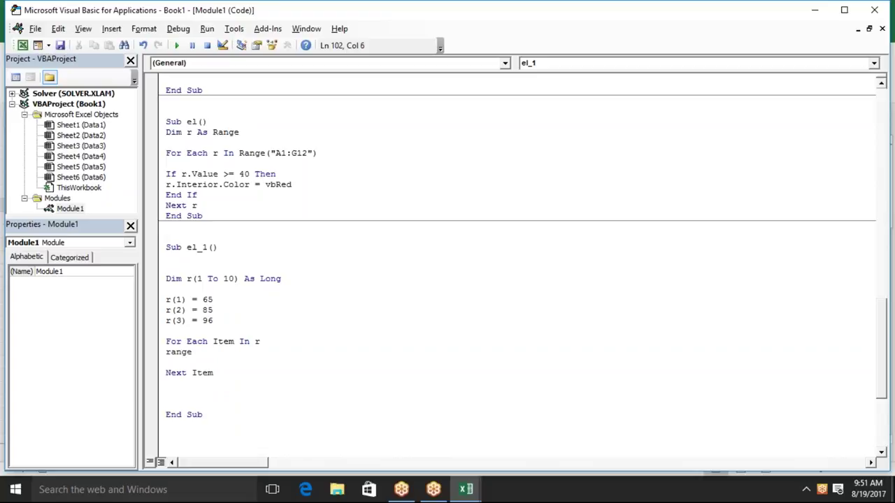
{"action": "type", "text": "(\"A"}
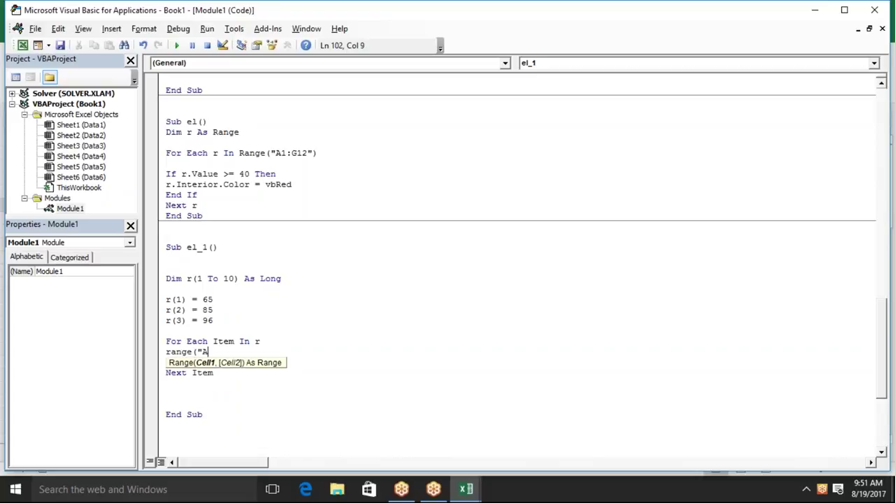
{"action": "type", "text": "65000"}
{"action": "type", "text": "\")."}
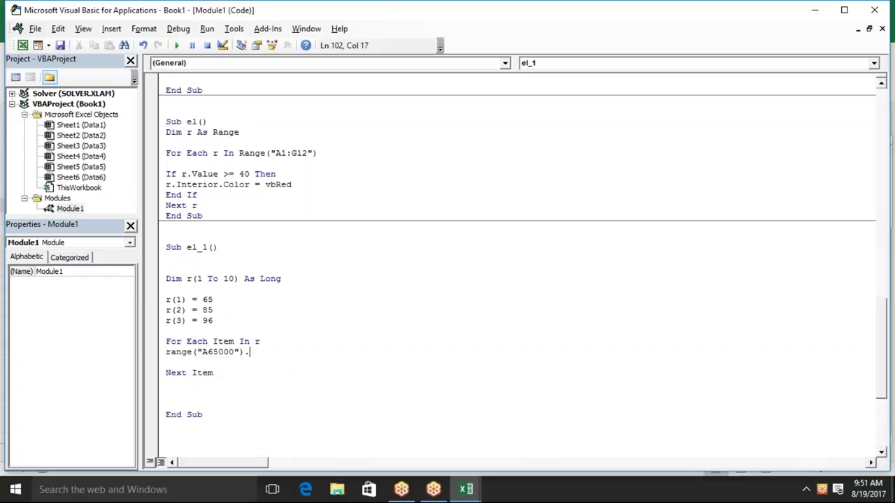
{"action": "type", "text": "end("}
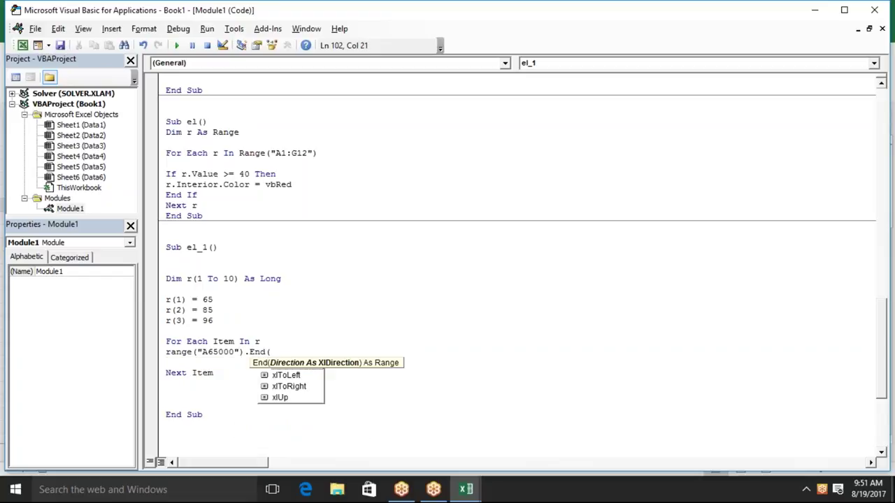
{"action": "key", "text": "Down"}
{"action": "key", "text": "Down"}
{"action": "key", "text": "Down"}
{"action": "key", "text": "Tab"}
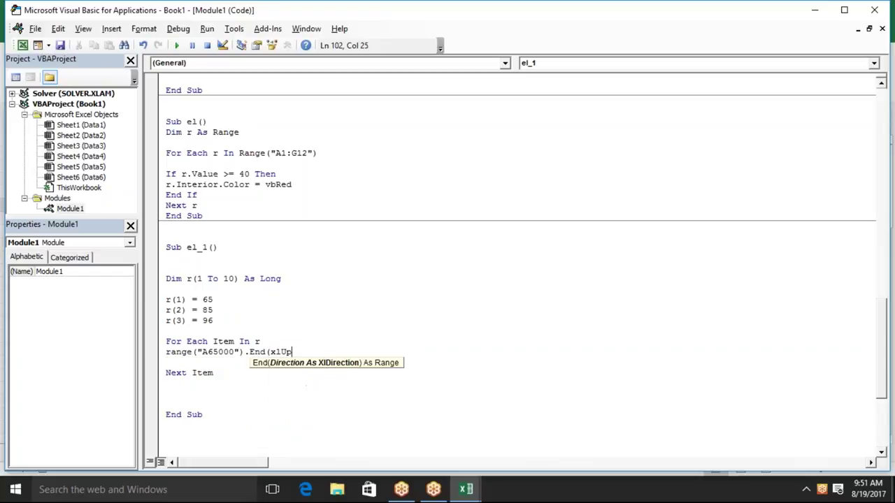
{"action": "type", "text": ")."}
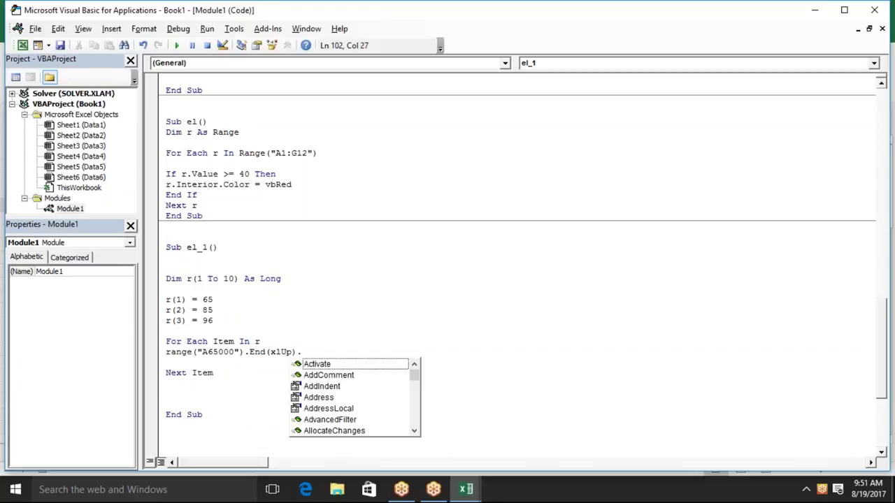
{"action": "type", "text": "of"}
{"action": "key", "text": "Tab"}
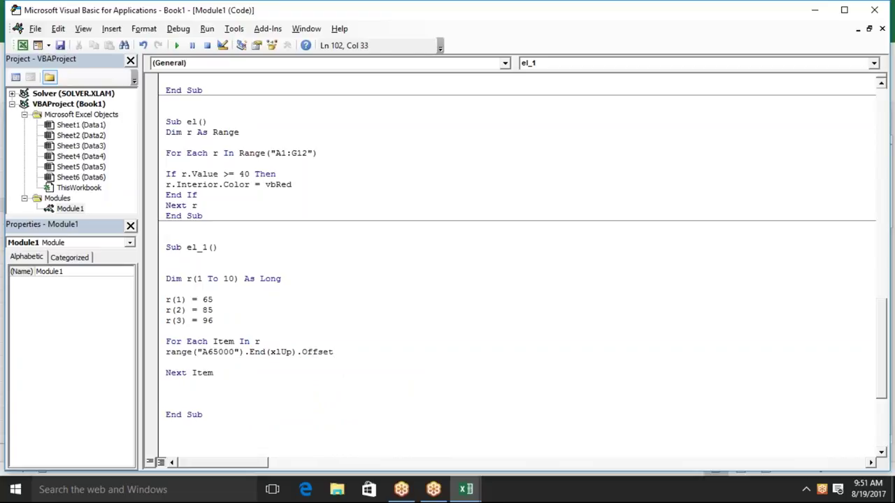
{"action": "type", "text": "(1,0"}
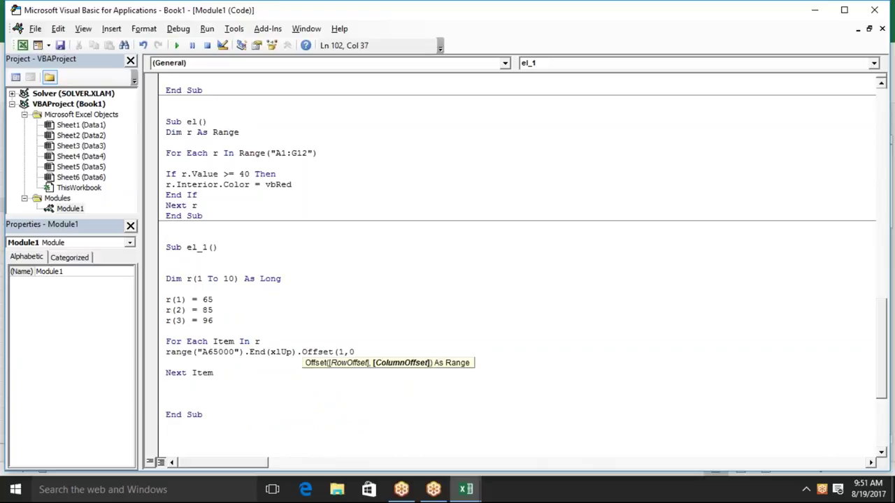
{"action": "type", "text": ")."}
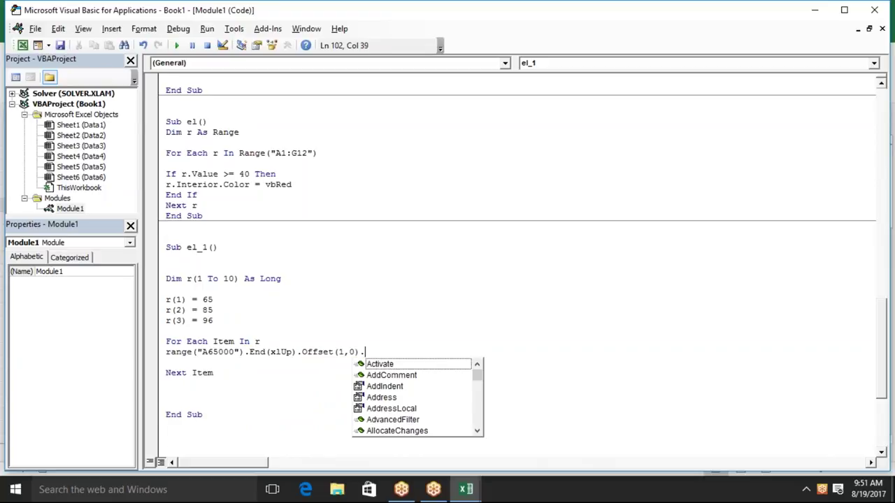
{"action": "type", "text": "v"}
{"action": "key", "text": "Tab"}
{"action": "type", "text": "=item"}
{"action": "key", "text": "Return"}
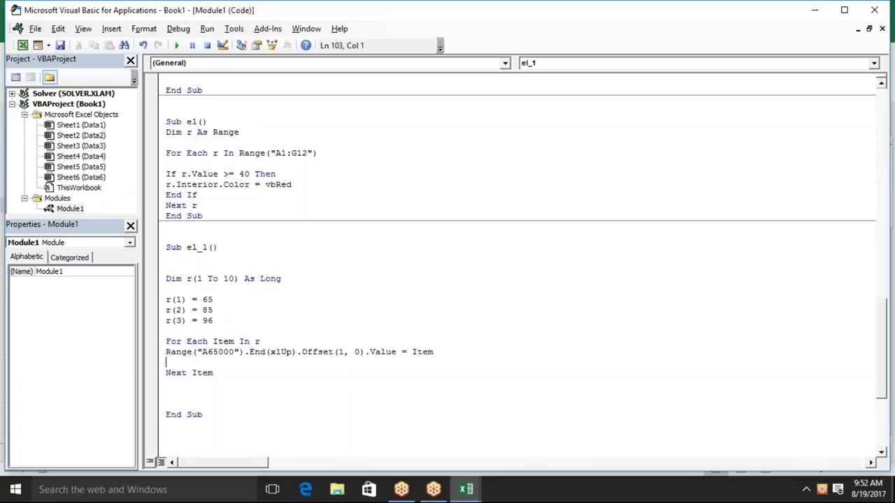
Step: Add a new blank worksheet to the Excel workbook and return to the el_1 code
{"action": "left_click", "coordinate": [236, 392]}
{"action": "key", "text": "Down"}
{"action": "key", "text": "Down"}
{"action": "key", "text": "Down"}
{"action": "key", "text": "Up"}
{"action": "key", "text": "Up"}
{"action": "key", "text": "Up"}
{"action": "key", "text": "Up"}
{"action": "key", "text": "Up"}
{"action": "key", "text": "alt+F11"}
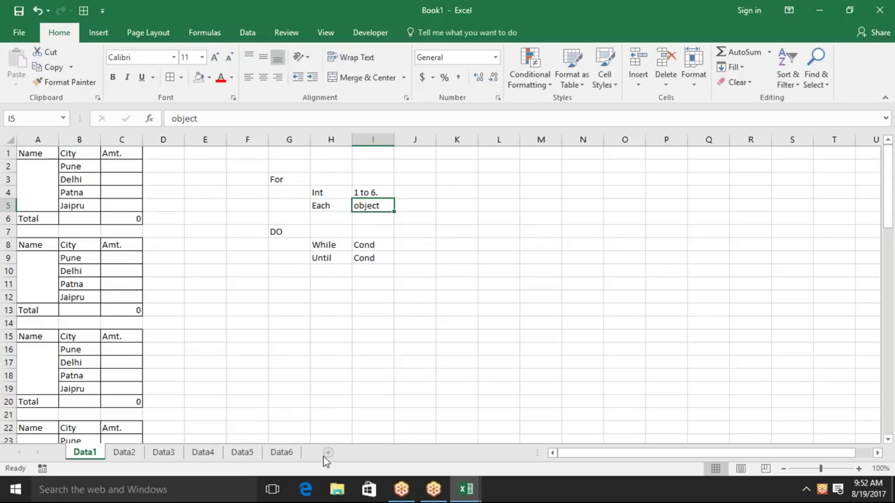
{"action": "left_click", "coordinate": [326, 454]}
{"action": "key", "text": "alt+F11"}
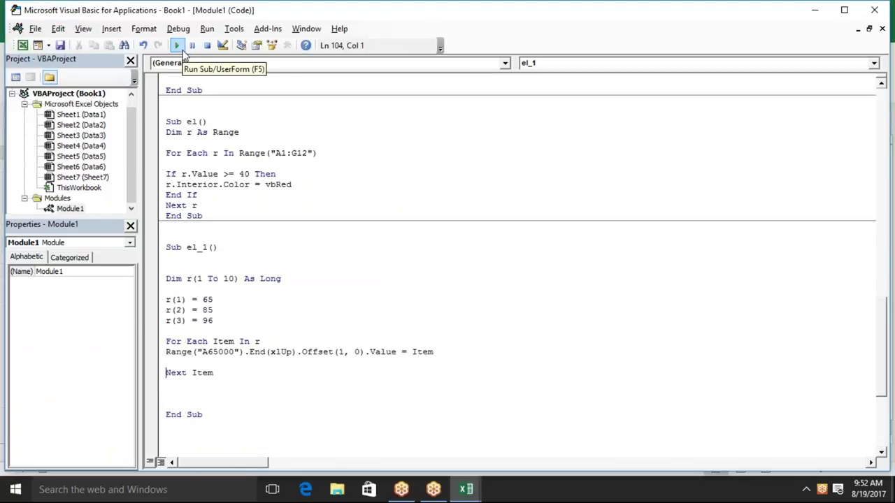
Step: Run el_1, check the values written to Sheet7's column A, and return below el_1
{"action": "left_click", "coordinate": [183, 52]}
{"action": "key", "text": "alt+F11"}
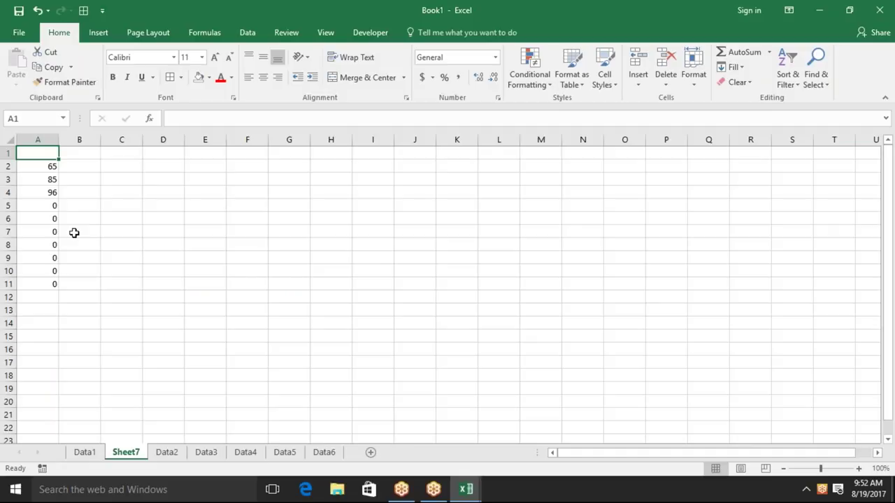
{"action": "key", "text": "alt+F11"}
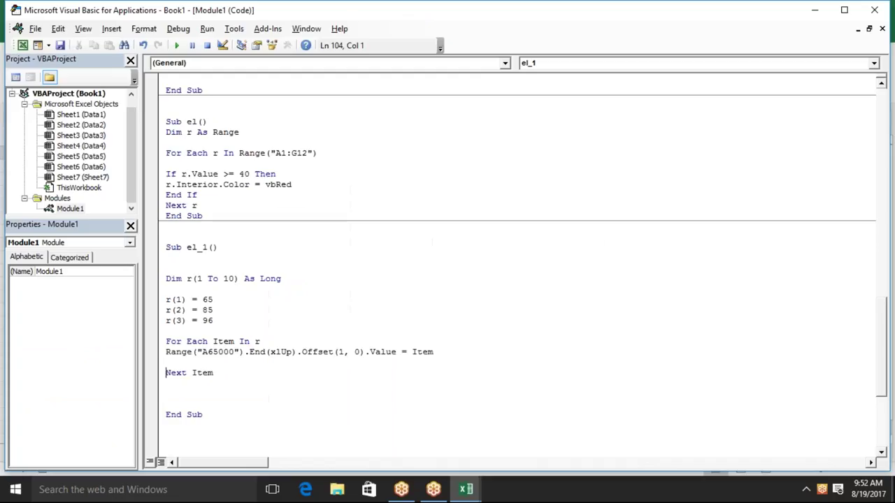
{"action": "left_click", "coordinate": [166, 383]}
Step: Start a new Sub el_3() below el_1 and declare a Worksheet loop variable
{"action": "scroll", "coordinate": [517, 266], "scroll_direction": "down", "scroll_amount": 6}
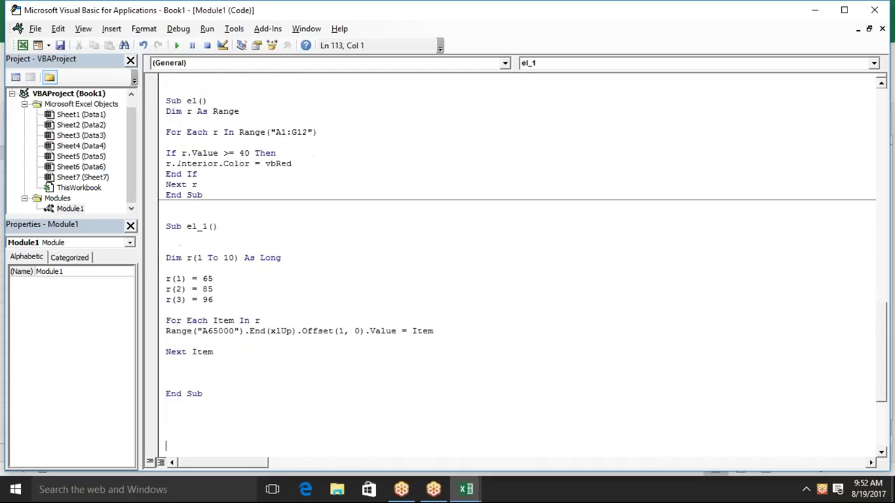
{"action": "left_click", "coordinate": [165, 299]}
{"action": "key", "text": "Up"}
{"action": "key", "text": "Up"}
{"action": "key", "text": "Up"}
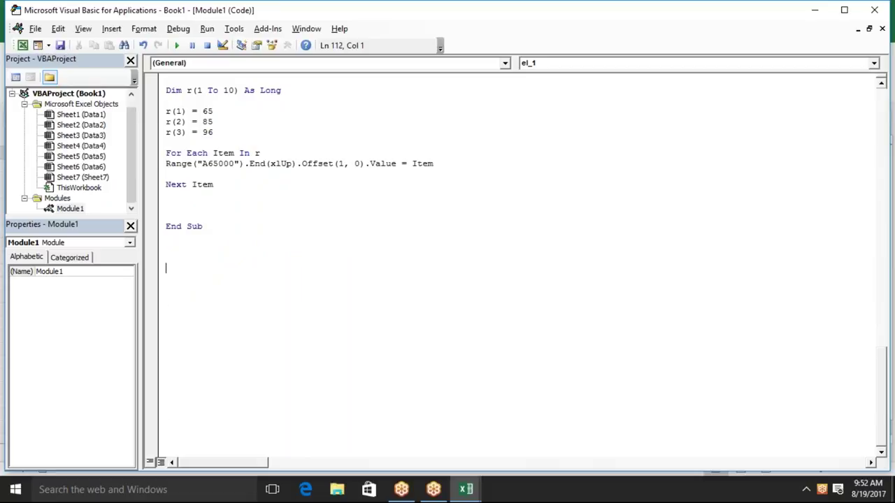
{"action": "type", "text": "sub "}
{"action": "type", "text": "el_3()"}
{"action": "key", "text": "Return"}
{"action": "left_click", "coordinate": [165, 289]}
{"action": "type", "text": "dim x "}
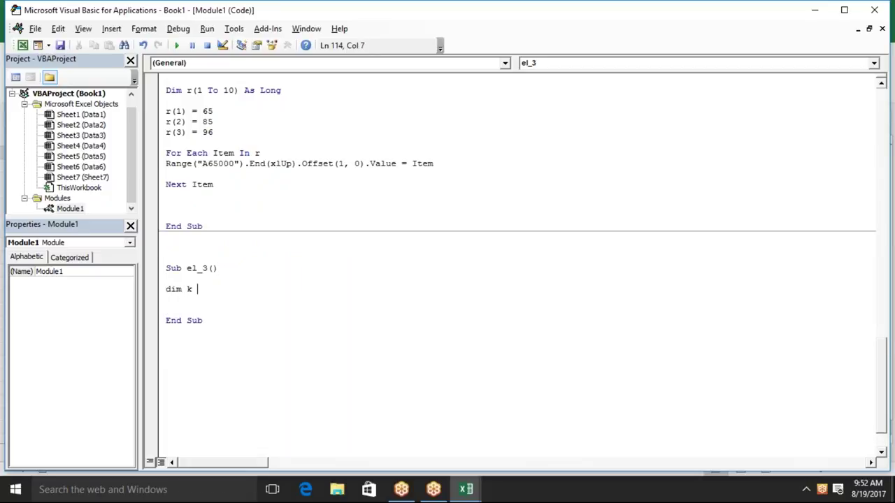
{"action": "type", "text": "as "}
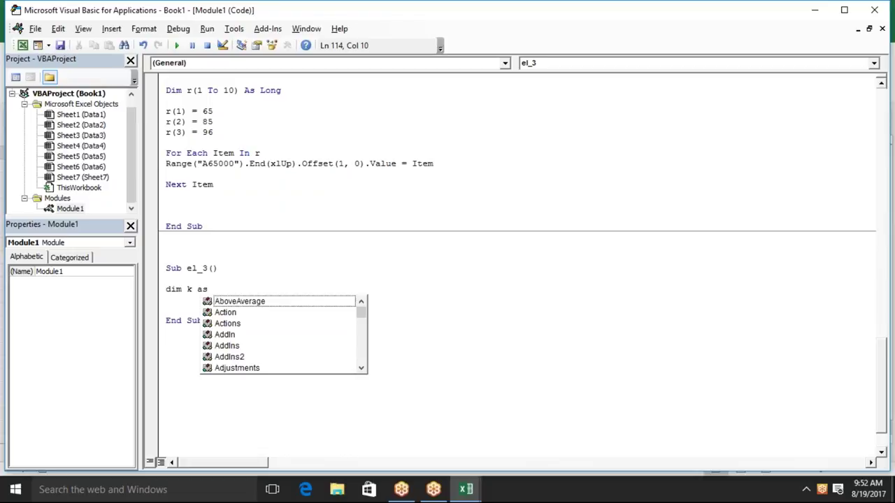
{"action": "type", "text": "wo"}
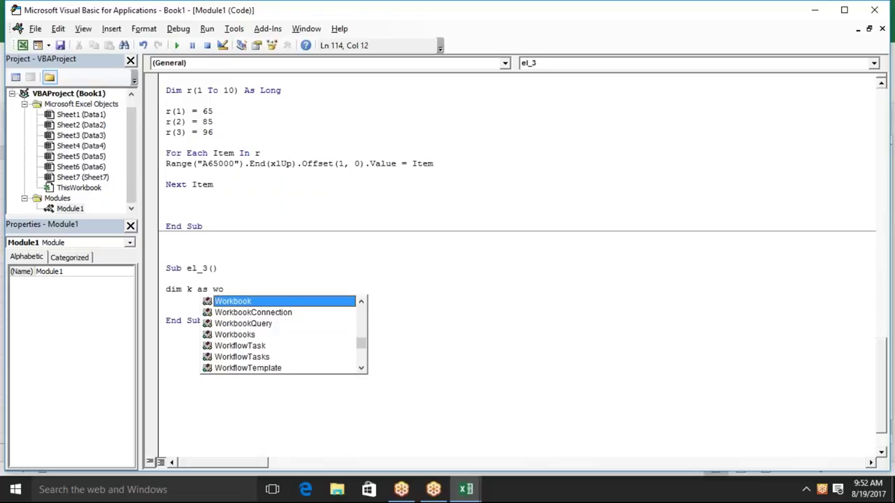
{"action": "type", "text": "k="}
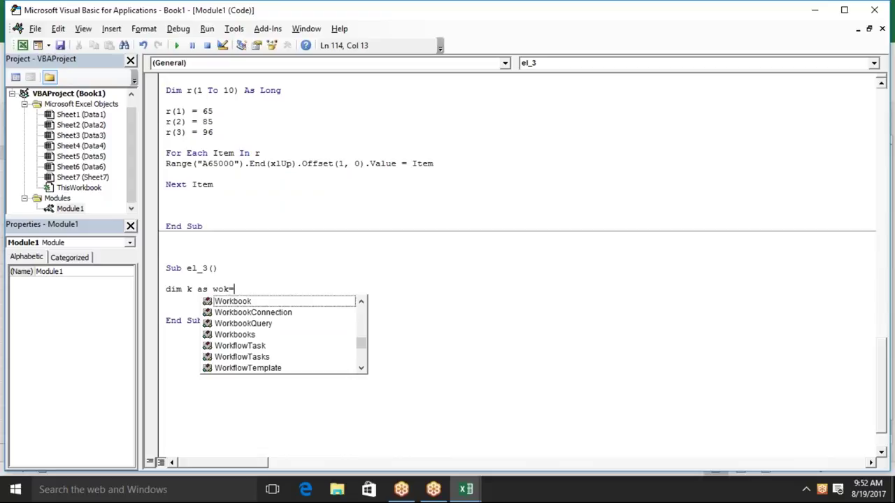
{"action": "key", "text": "BackSpace"}
{"action": "key", "text": "BackSpace"}
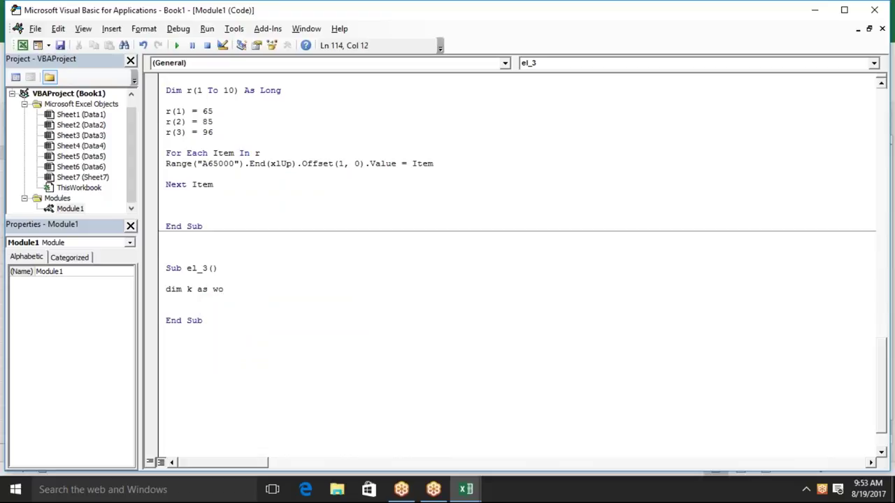
{"action": "key", "text": "BackSpace"}
{"action": "key", "text": "BackSpace"}
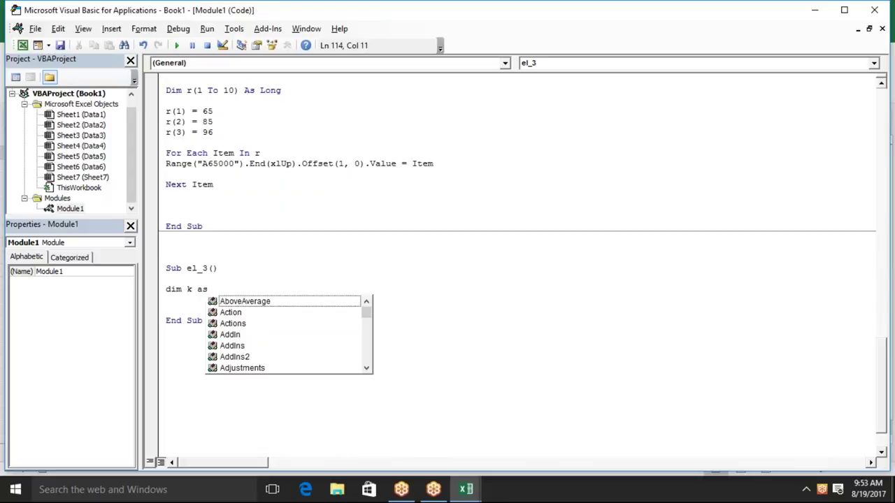
{"action": "type", "text": "wor"}
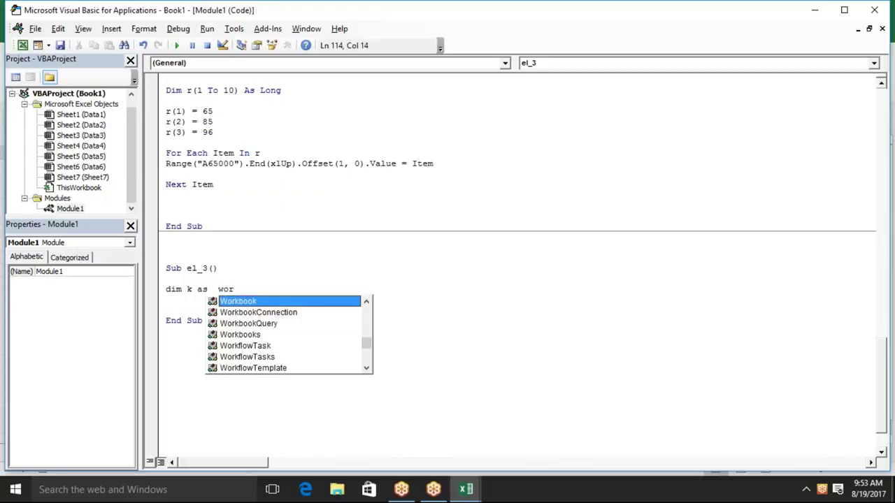
{"action": "type", "text": "ks"}
{"action": "key", "text": "Tab"}
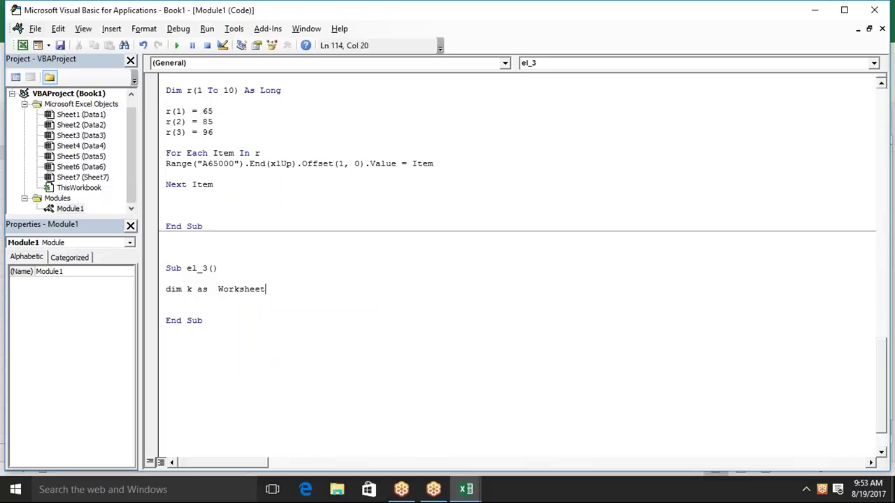
{"action": "key", "text": "Return"}
{"action": "key", "text": "Return"}
{"action": "key", "text": "Return"}
Step: Add the loop header 'For Each k In ActiveWorkbook' with a blank body line
{"action": "left_click", "coordinate": [166, 310]}
{"action": "type", "text": "for each "}
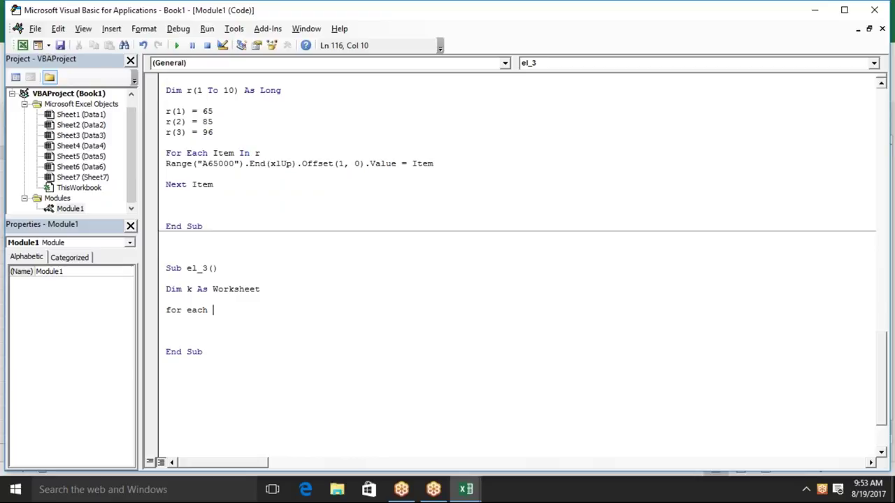
{"action": "type", "text": "k in "}
{"action": "type", "text": "ACTIVEWORKBOOK"}
{"action": "key", "text": "Down"}
{"action": "key", "text": "Return"}
{"action": "key", "text": "Return"}
{"action": "key", "text": "Up"}
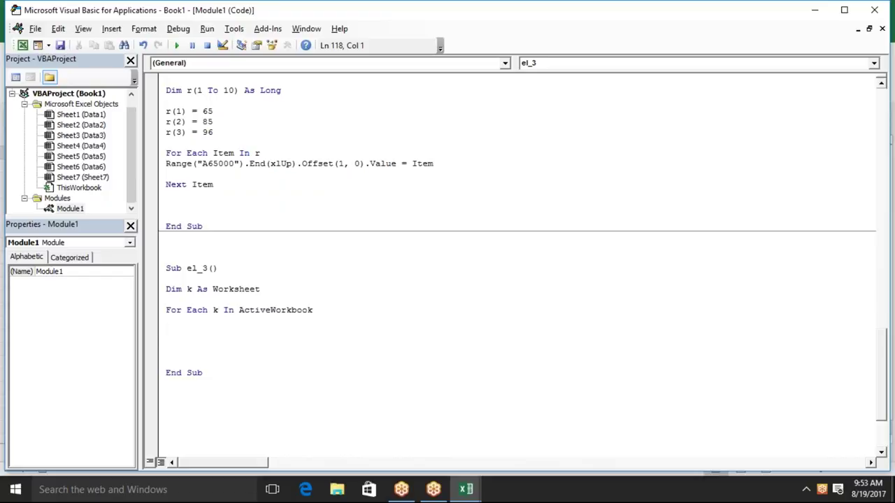
Step: Set k.Tab.Color = vbRed inside the loop and close it with Next k
{"action": "type", "text": "K."}
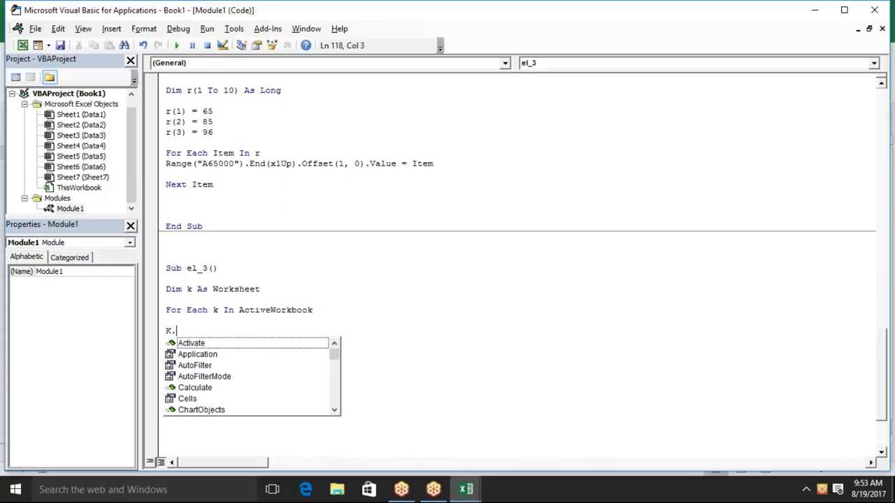
{"action": "type", "text": "T"}
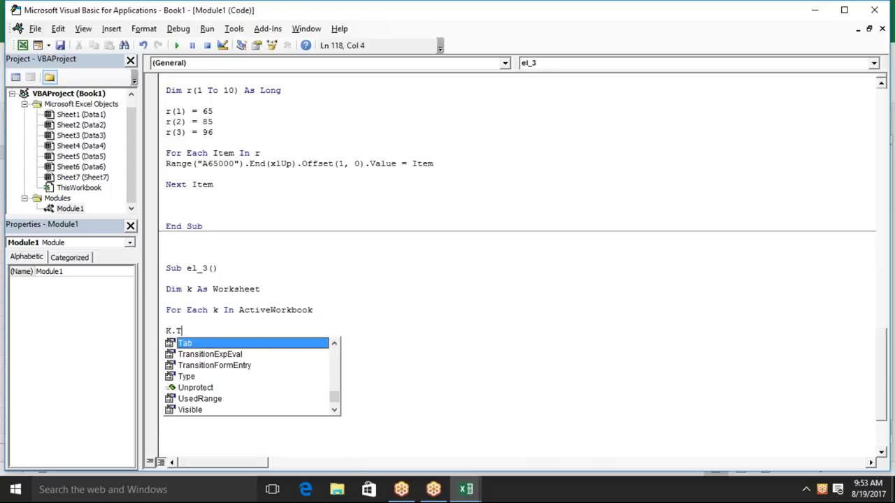
{"action": "key", "text": "Tab"}
{"action": "type", "text": ".Co"}
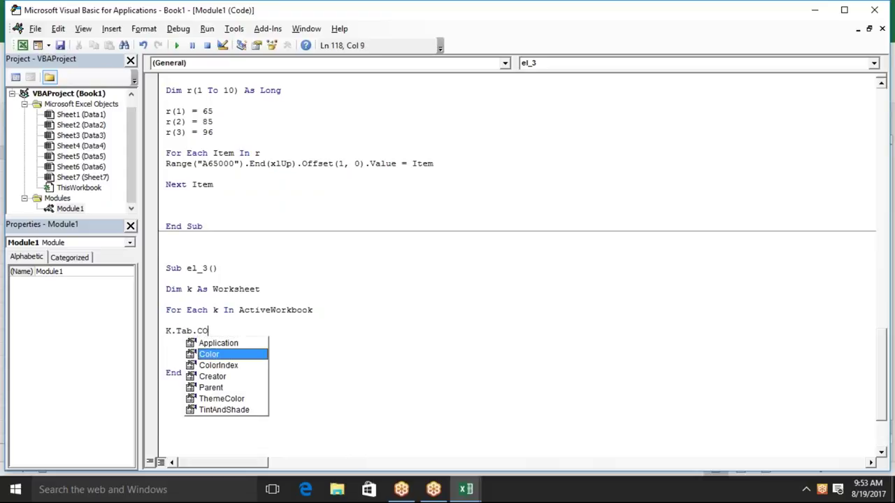
{"action": "key", "text": "Tab"}
{"action": "type", "text": "=VBRED"}
{"action": "key", "text": "Return"}
{"action": "type", "text": "NEXT K"}
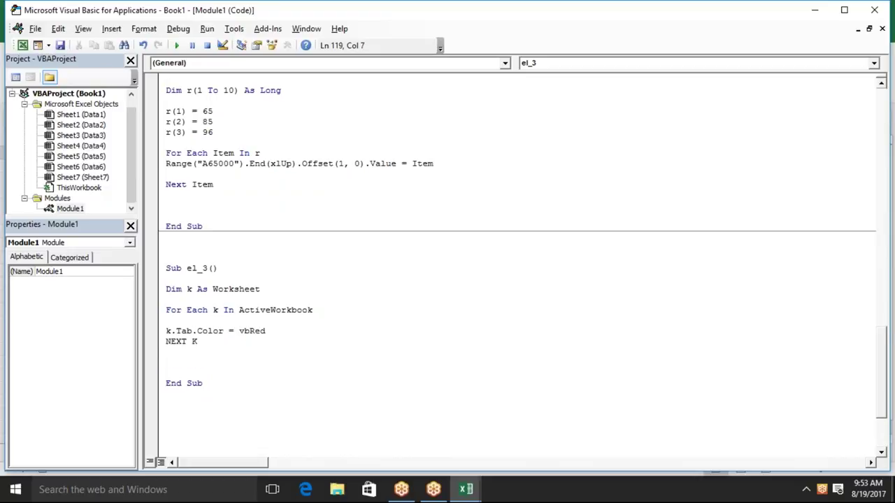
{"action": "key", "text": "Down"}
{"action": "key", "text": "Down"}
{"action": "key", "text": "alt+F11"}
{"action": "key", "text": "alt+F11"}
Step: Debug error 438 by changing ActiveWorkbook to Worksheets in el_3's loop, then rerun to turn tabs red
{"action": "left_click", "coordinate": [179, 45]}
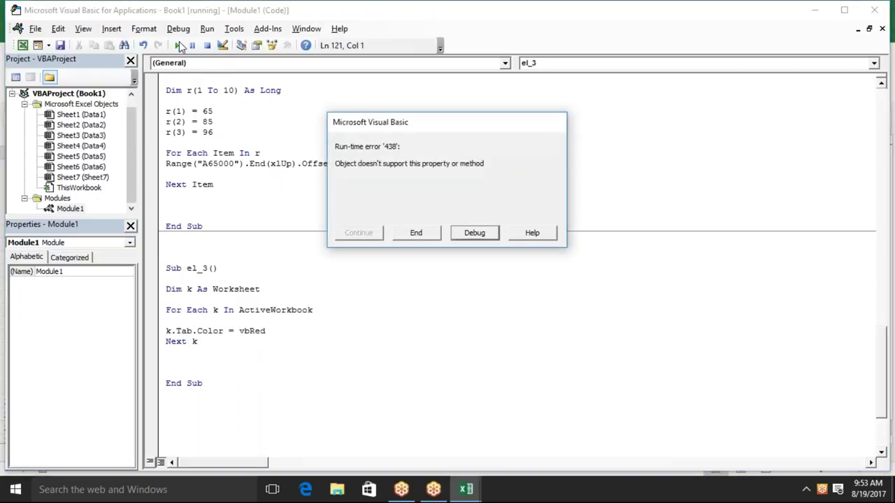
{"action": "left_click", "coordinate": [468, 234]}
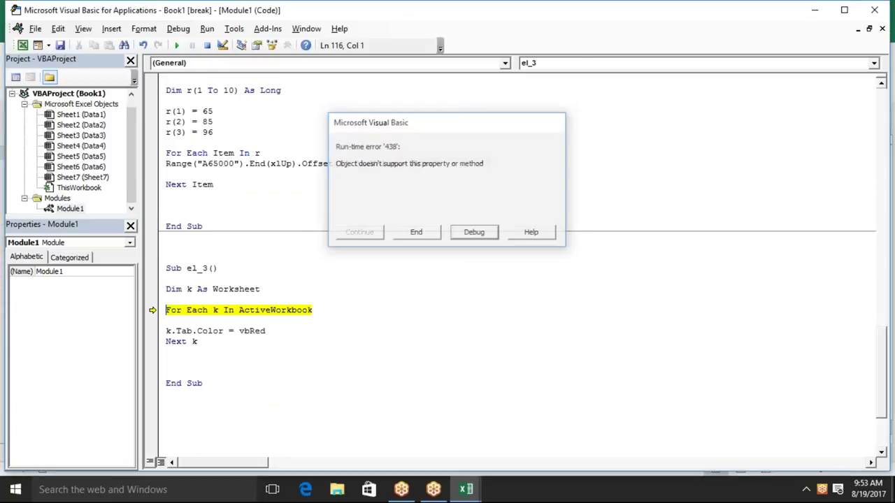
{"action": "left_click", "coordinate": [224, 289]}
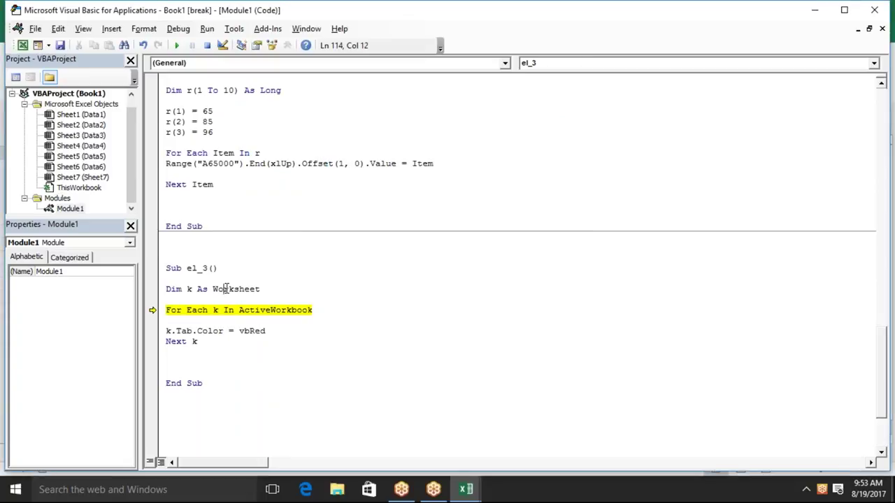
{"action": "left_click", "coordinate": [281, 311]}
{"action": "key", "text": "BackSpace"}
{"action": "key", "text": "BackSpace"}
{"action": "key", "text": "BackSpace"}
{"action": "key", "text": "BackSpace"}
{"action": "key", "text": "BackSpace"}
{"action": "key", "text": "BackSpace"}
{"action": "type", "text": "wo"}
{"action": "key", "text": "BackSpace"}
{"action": "key", "text": "BackSpace"}
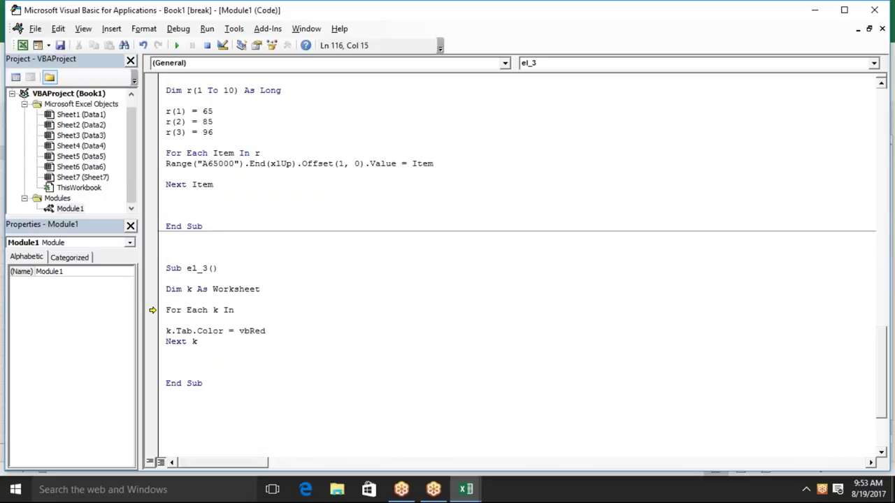
{"action": "type", "text": "worksheets"}
{"action": "left_click", "coordinate": [330, 331]}
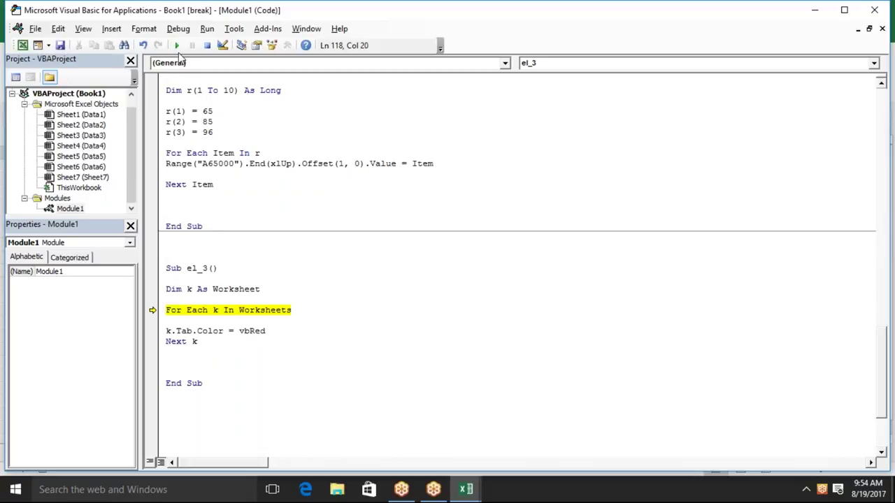
{"action": "left_click", "coordinate": [177, 46]}
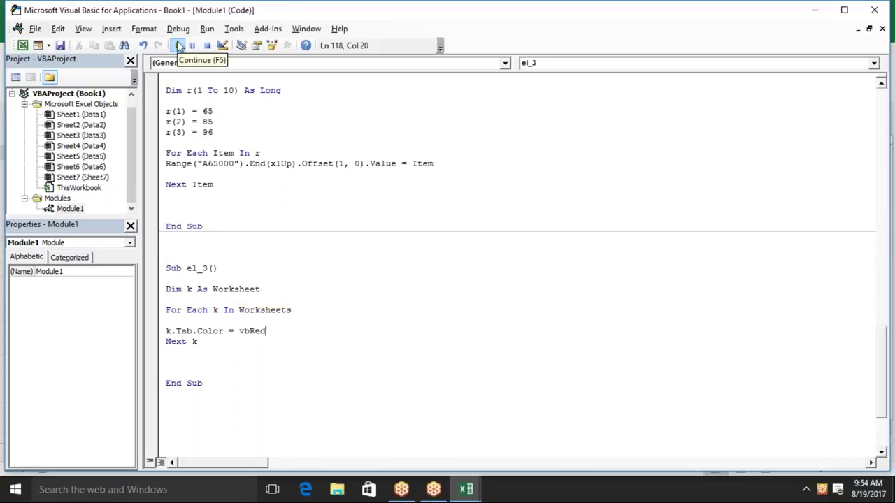
{"action": "key", "text": "alt+F11"}
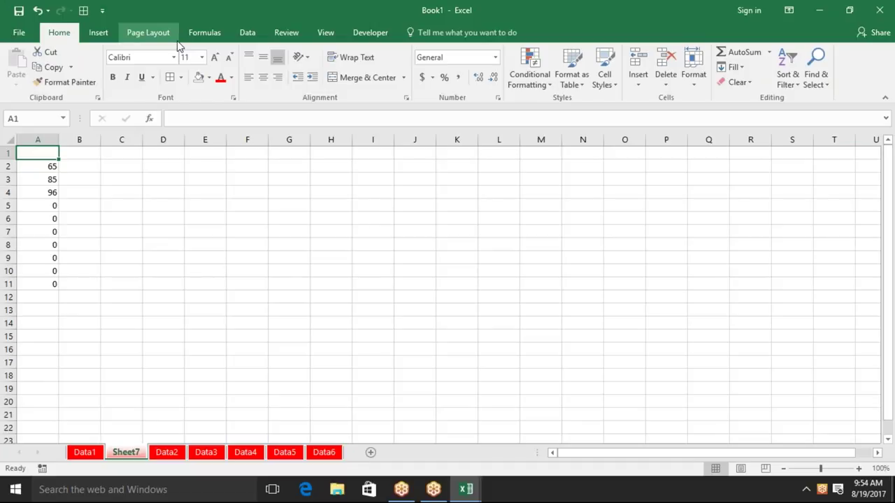
{"action": "key", "text": "alt+F11"}
{"action": "key", "text": "alt+F11"}
{"action": "key", "text": "alt+F11"}
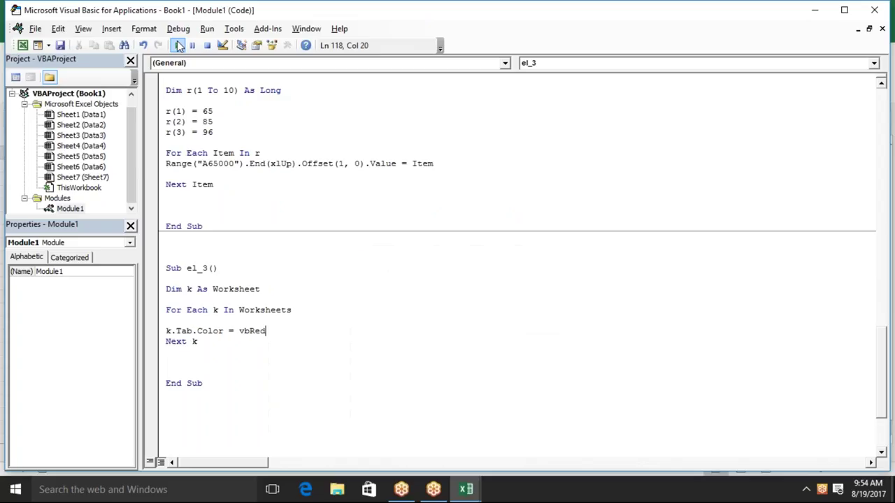
Step: In S_N, below Next i, declare 'Dim k As Worksheet'
{"action": "key", "text": "Up"}
{"action": "key", "text": "ctrl+Up"}
{"action": "key", "text": "ctrl+Up"}
{"action": "key", "text": "Up"}
{"action": "key", "text": "Up"}
{"action": "key", "text": "Up"}
{"action": "key", "text": "Up"}
{"action": "key", "text": "Up"}
{"action": "key", "text": "Up"}
{"action": "key", "text": "Up"}
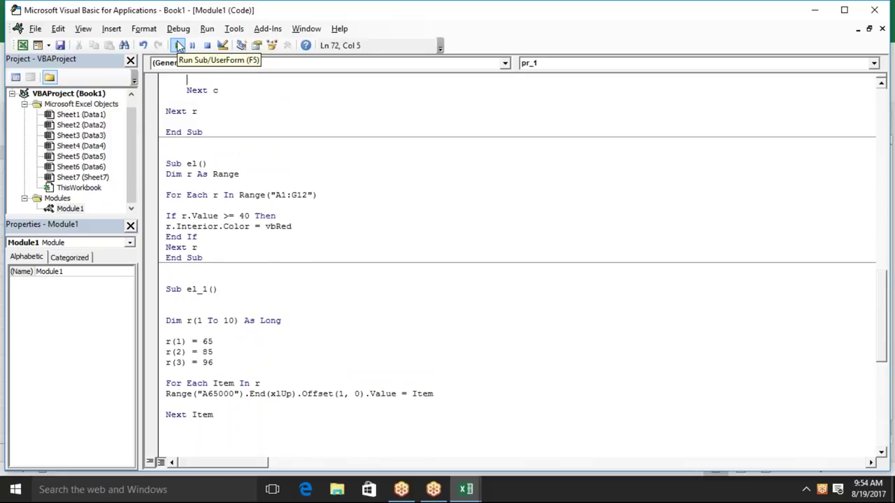
{"action": "key", "text": "Up"}
{"action": "key", "text": "Up"}
{"action": "key", "text": "Up"}
{"action": "key", "text": "Up"}
{"action": "key", "text": "Up"}
{"action": "key", "text": "Up"}
{"action": "key", "text": "Up"}
{"action": "key", "text": "Up"}
{"action": "key", "text": "Up"}
{"action": "key", "text": "Up"}
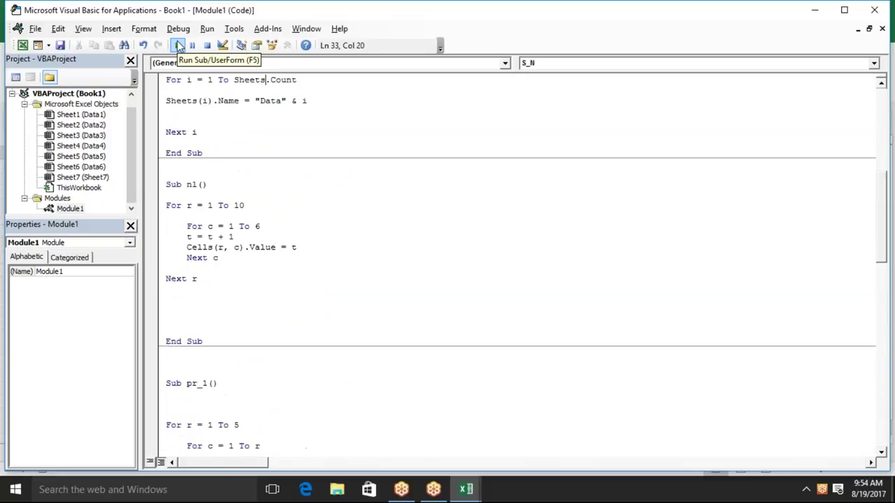
{"action": "key", "text": "Up"}
{"action": "key", "text": "Up"}
{"action": "key", "text": "Up"}
{"action": "key", "text": "Up"}
{"action": "key", "text": "Up"}
{"action": "key", "text": "Down"}
{"action": "key", "text": "Down"}
{"action": "key", "text": "Down"}
{"action": "key", "text": "Down"}
{"action": "key", "text": "Down"}
{"action": "key", "text": "Down"}
{"action": "key", "text": "Down"}
{"action": "key", "text": "Down"}
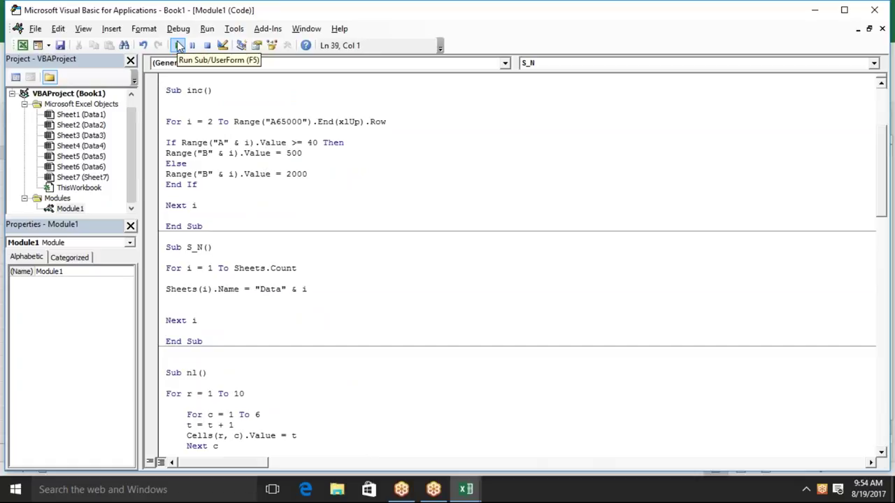
{"action": "key", "text": "Down"}
{"action": "key", "text": "Up"}
{"action": "key", "text": "Return"}
{"action": "key", "text": "Return"}
{"action": "key", "text": "Return"}
{"action": "key", "text": "Return"}
{"action": "key", "text": "Up"}
{"action": "key", "text": "Up"}
{"action": "key", "text": "Up"}
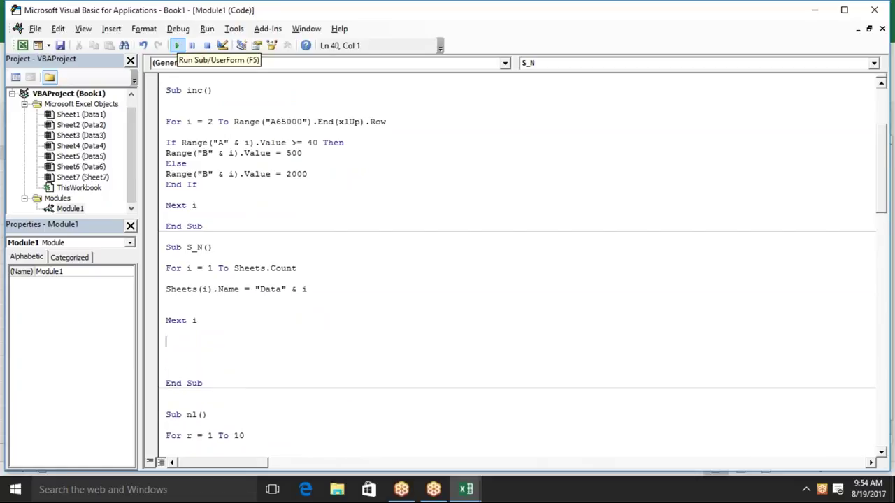
{"action": "type", "text": "dim j"}
{"action": "key", "text": "BackSpace"}
{"action": "type", "text": "k as "}
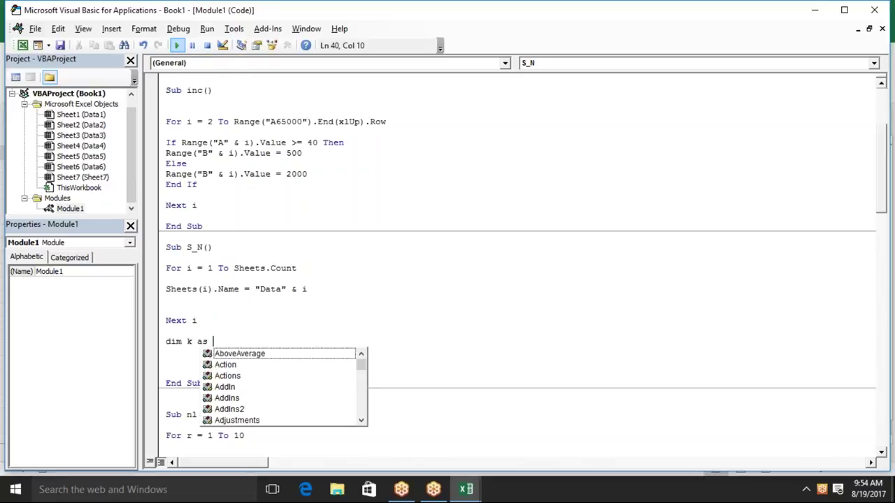
{"action": "type", "text": "work"}
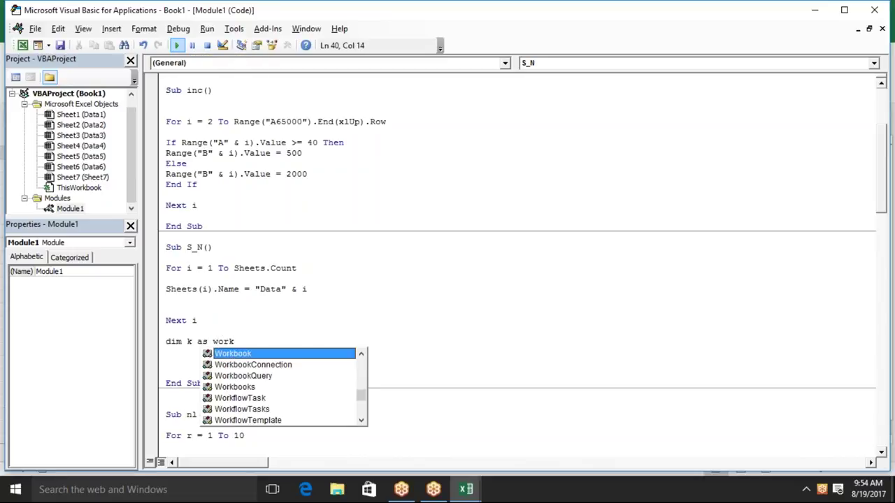
{"action": "type", "text": "sh"}
{"action": "key", "text": "Tab"}
{"action": "key", "text": "Return"}
{"action": "key", "text": "Return"}
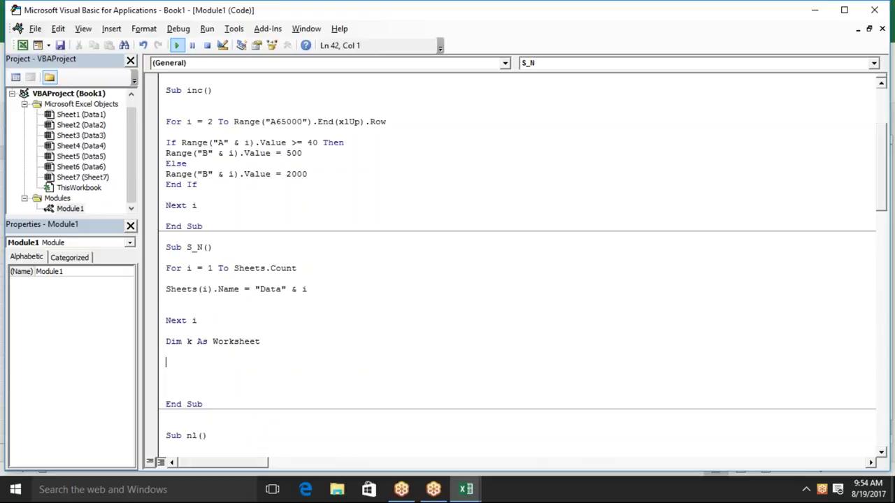
Step: Add the line 'For Each k In Worksheets' beneath the new declaration
{"action": "type", "text": "for each k in "}
{"action": "type", "text": "worksheets"}
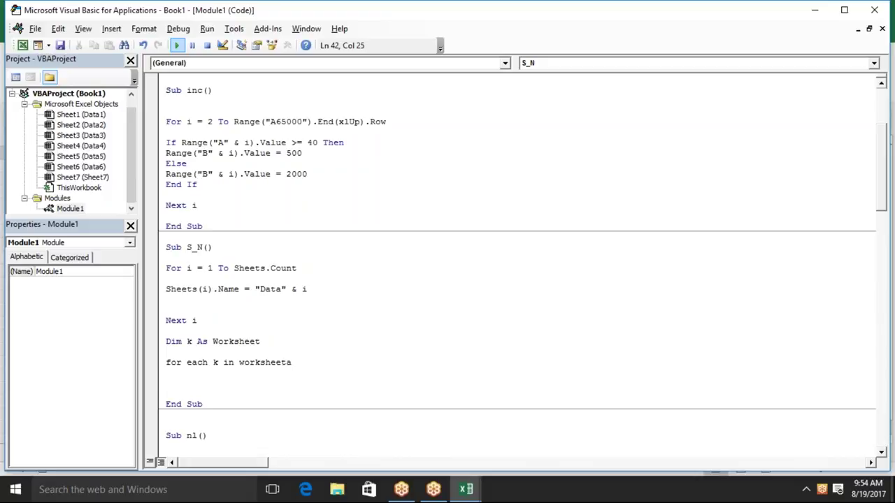
{"action": "key", "text": "Return"}
{"action": "key", "text": "Down"}
{"action": "key", "text": "Down"}
{"action": "key", "text": "Down"}
{"action": "key", "text": "Down"}
{"action": "key", "text": "Down"}
{"action": "key", "text": "Down"}
{"action": "key", "text": "Down"}
{"action": "key", "text": "Down"}
{"action": "key", "text": "Down"}
{"action": "key", "text": "Down"}
{"action": "key", "text": "Down"}
{"action": "key", "text": "Down"}
{"action": "key", "text": "Down"}
{"action": "key", "text": "Down"}
{"action": "key", "text": "Down"}
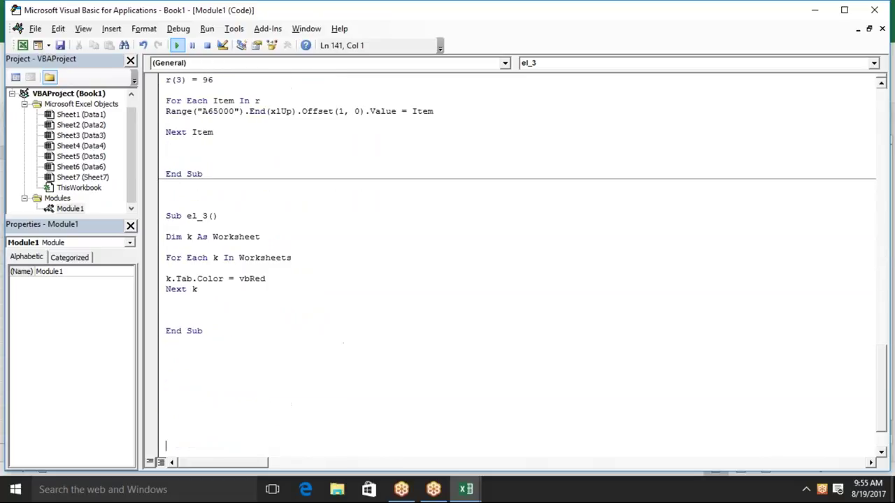
Step: Review el_3's Dim and For Each lines, then return to the empty line in S_N's loop
{"action": "key", "text": "Up"}
{"action": "key", "text": "Up"}
{"action": "key", "text": "Up"}
{"action": "key", "text": "shift+Down"}
{"action": "key", "text": "Up"}
{"action": "key", "text": "Up"}
{"action": "key", "text": "Down"}
{"action": "key", "text": "Up"}
{"action": "key", "text": "Down"}
{"action": "key", "text": "Up"}
{"action": "key", "text": "shift+Down"}
{"action": "key", "text": "Down"}
{"action": "key", "text": "shift+Down"}
{"action": "key", "text": "Up"}
{"action": "key", "text": "Up"}
{"action": "key", "text": "Up"}
{"action": "key", "text": "Up"}
{"action": "key", "text": "Up"}
{"action": "key", "text": "Up"}
{"action": "key", "text": "Up"}
{"action": "key", "text": "Up"}
{"action": "key", "text": "Up"}
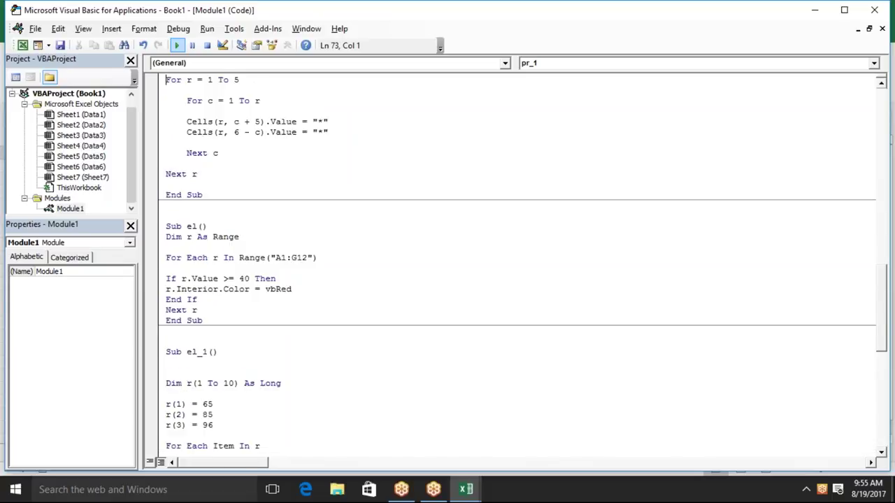
{"action": "key", "text": "Up"}
{"action": "key", "text": "Up"}
{"action": "key", "text": "Up"}
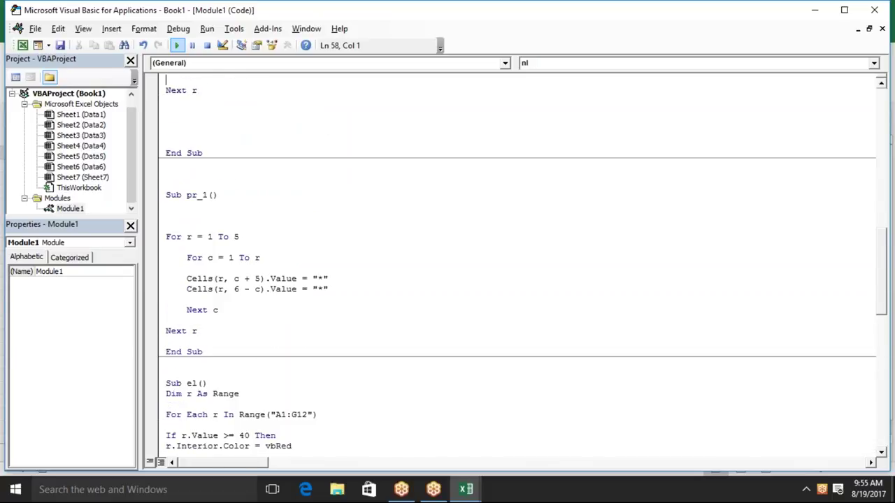
{"action": "key", "text": "Up"}
{"action": "key", "text": "Up"}
{"action": "key", "text": "Up"}
{"action": "key", "text": "Up"}
{"action": "key", "text": "Up"}
{"action": "key", "text": "Up"}
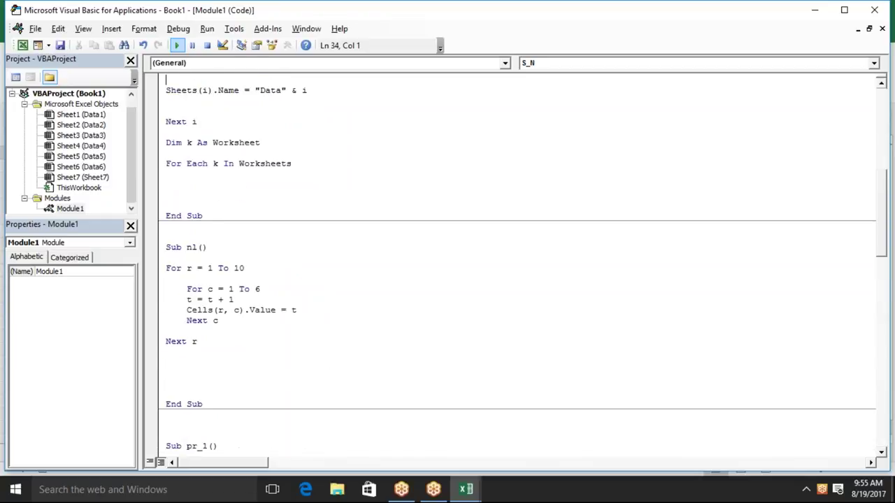
{"action": "key", "text": "Up"}
{"action": "key", "text": "Up"}
{"action": "key", "text": "Up"}
{"action": "key", "text": "Down"}
{"action": "key", "text": "Down"}
{"action": "key", "text": "Down"}
{"action": "key", "text": "Down"}
{"action": "key", "text": "Down"}
{"action": "key", "text": "Down"}
{"action": "key", "text": "Down"}
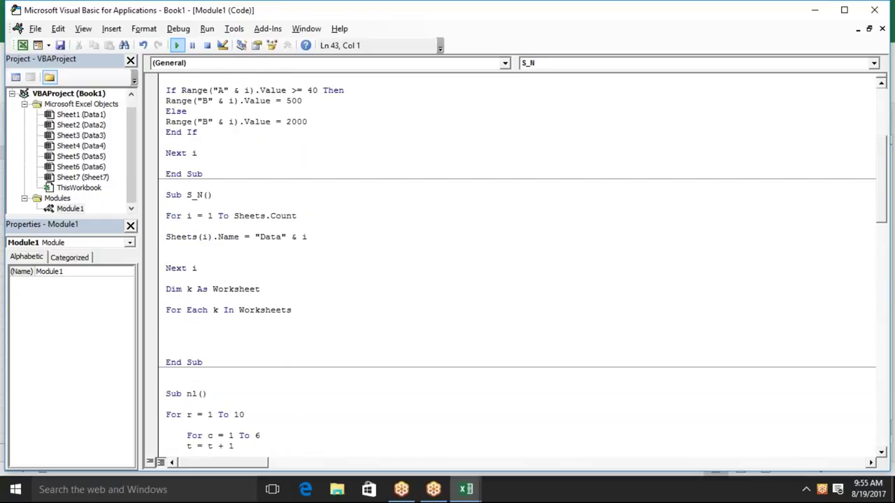
Step: Add 'i = i + 1', 'k.Name = "Data" & i' and 'Next k' to S_N's loop
{"action": "type", "text": "i = i + 1"}
{"action": "key", "text": "Return"}
{"action": "type", "text": "k.na"}
{"action": "key", "text": "Tab"}
{"action": "type", "text": "=\"Data\" "}
{"action": "type", "text": "& i"}
{"action": "key", "text": "Return"}
{"action": "type", "text": "next "}
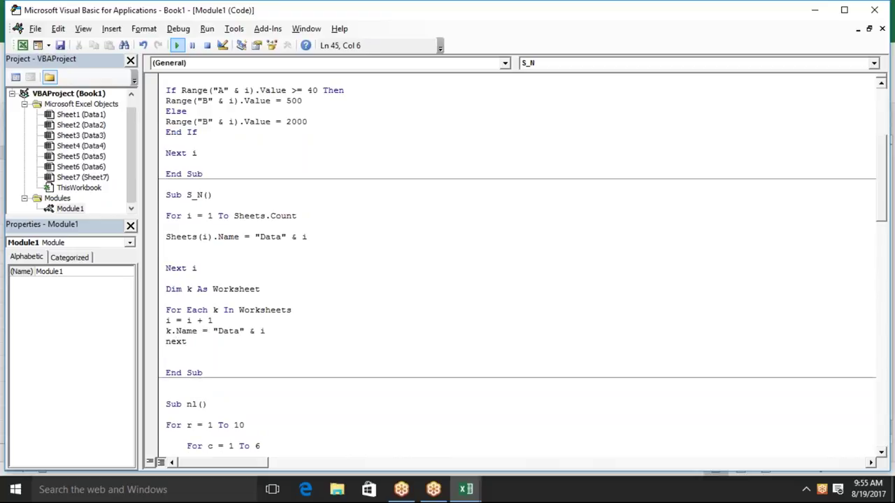
{"action": "type", "text": "k"}
{"action": "key", "text": "Down"}
{"action": "key", "text": "Up"}
{"action": "key", "text": "Up"}
{"action": "key", "text": "Up"}
{"action": "left_click_drag", "start_coordinate": [197, 216], "coordinate": [202, 216]}
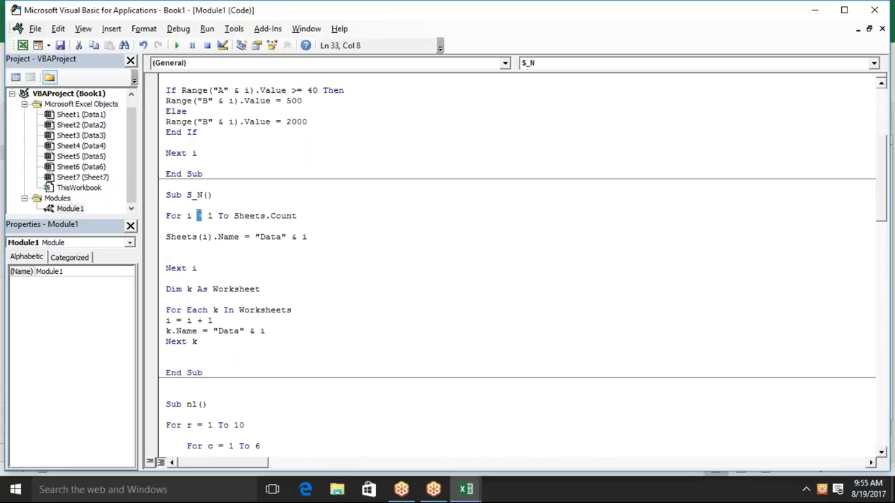
{"action": "left_click", "coordinate": [216, 321]}
{"action": "left_click_drag", "start_coordinate": [199, 269], "coordinate": [162, 211]}
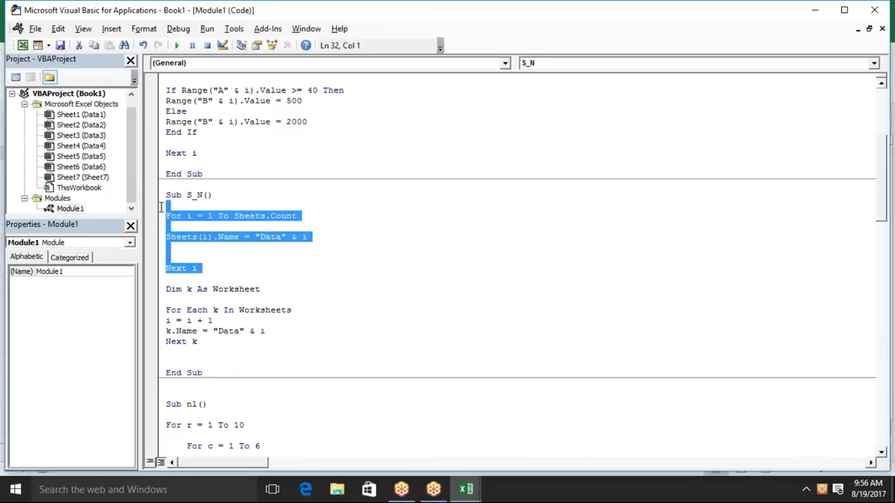
{"action": "left_click", "coordinate": [167, 289]}
{"action": "left_click_drag", "start_coordinate": [167, 289], "coordinate": [204, 353]}
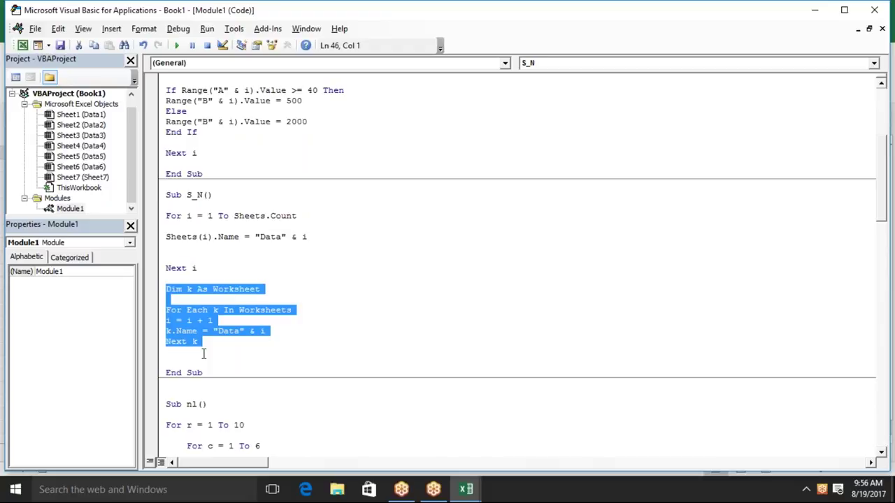
{"action": "left_click", "coordinate": [203, 354]}
{"action": "key", "text": "Down"}
{"action": "key", "text": "Down"}
{"action": "key", "text": "Down"}
{"action": "key", "text": "Down"}
{"action": "key", "text": "Down"}
{"action": "key", "text": "Down"}
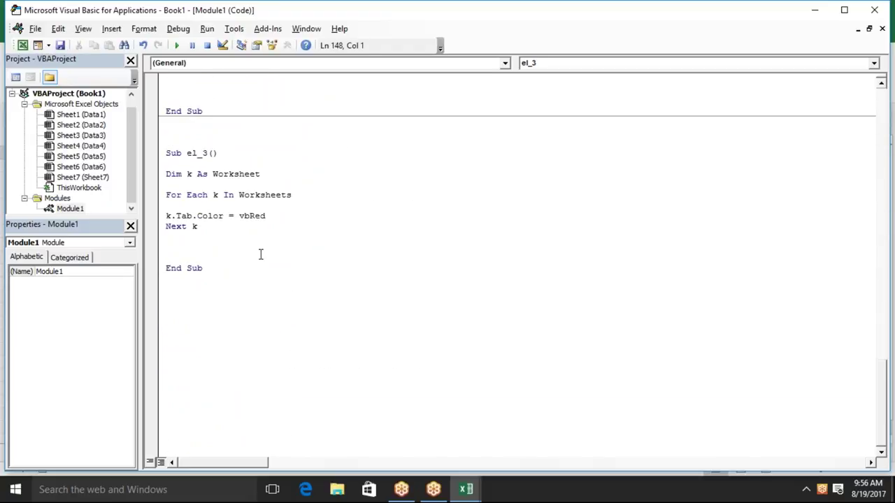
{"action": "double_click", "coordinate": [247, 217]}
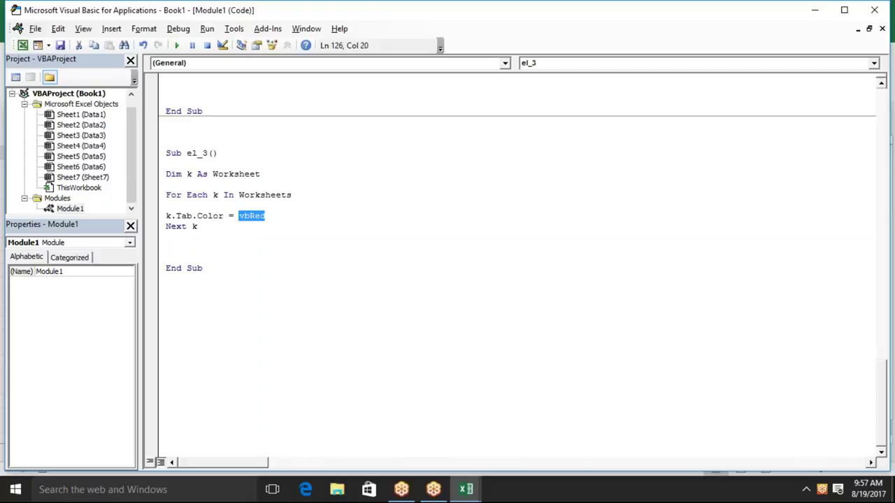
{"action": "left_click", "coordinate": [197, 225]}
{"action": "left_click", "coordinate": [167, 236]}
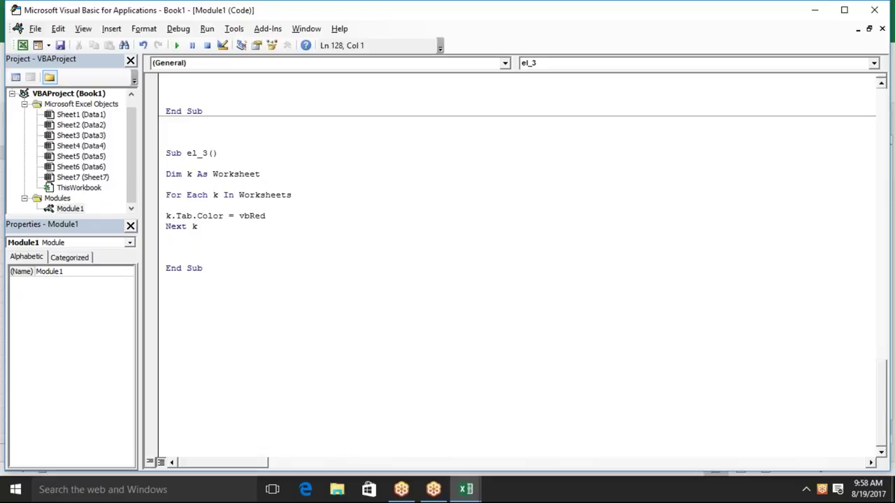
{"action": "key", "text": "ctrl+a"}
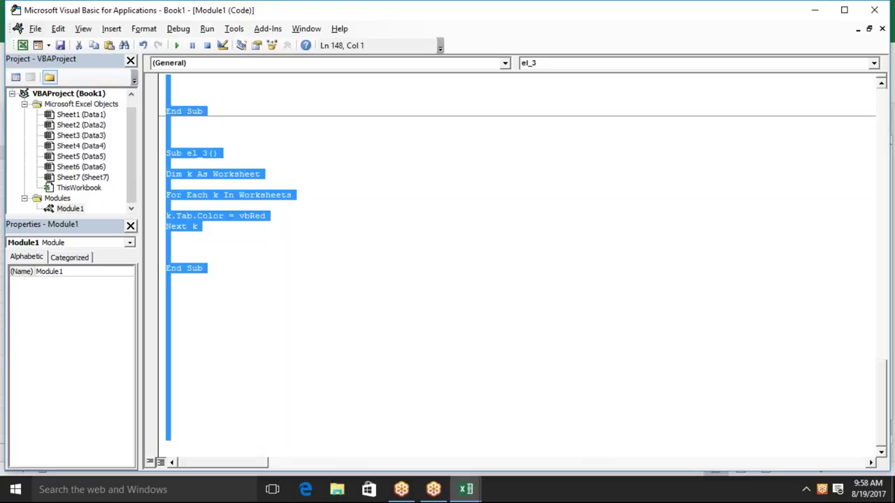
{"action": "left_click", "coordinate": [806, 489]}
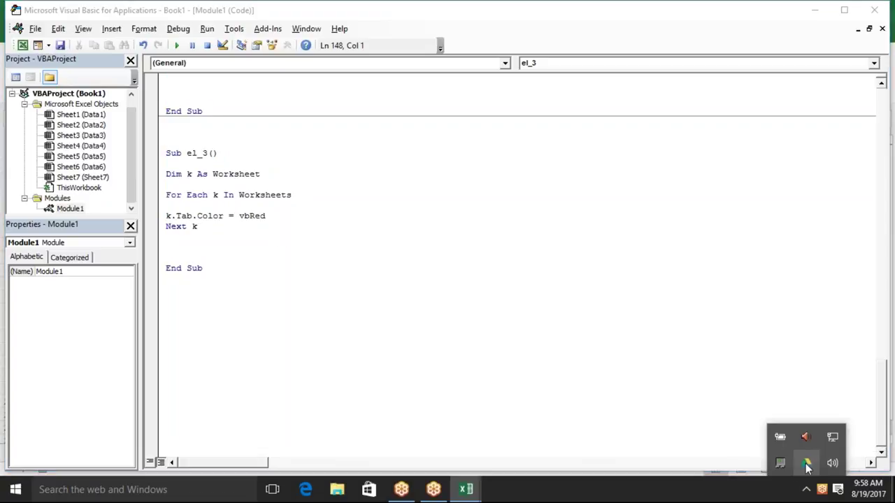
Step: Open Google Drive on the web from the Google Drive tray panel
{"action": "left_click", "coordinate": [807, 465]}
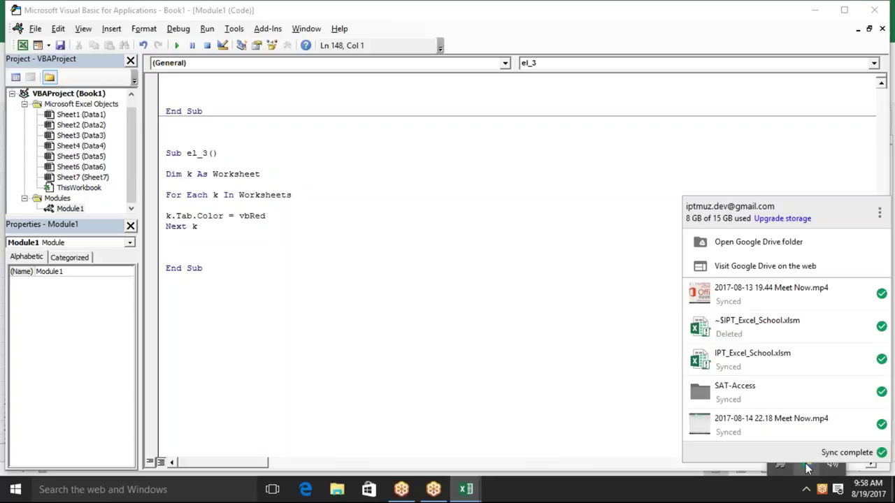
{"action": "left_click", "coordinate": [763, 273]}
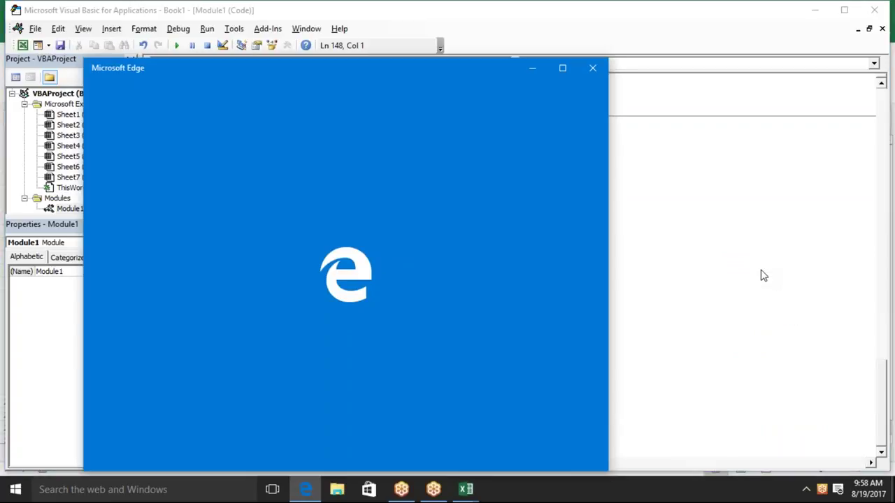